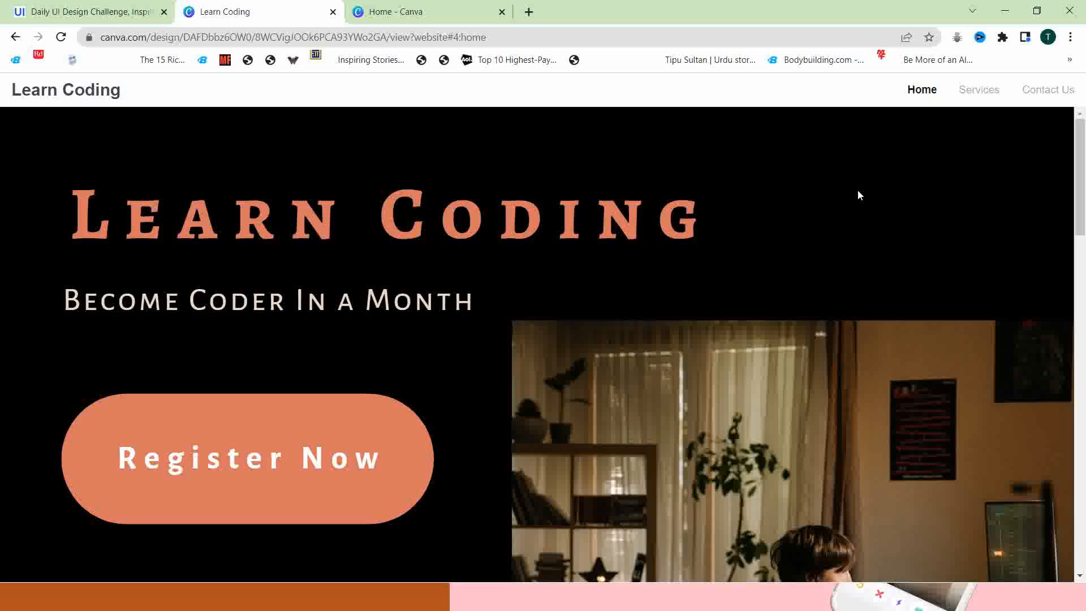
Look through the Home, Services and Contact Us sections of the Learn Coding sample site, and open the Daily UI Design Challenge page
{"action": "scroll", "coordinate": [858, 191], "scroll_direction": "down", "scroll_amount": 1}
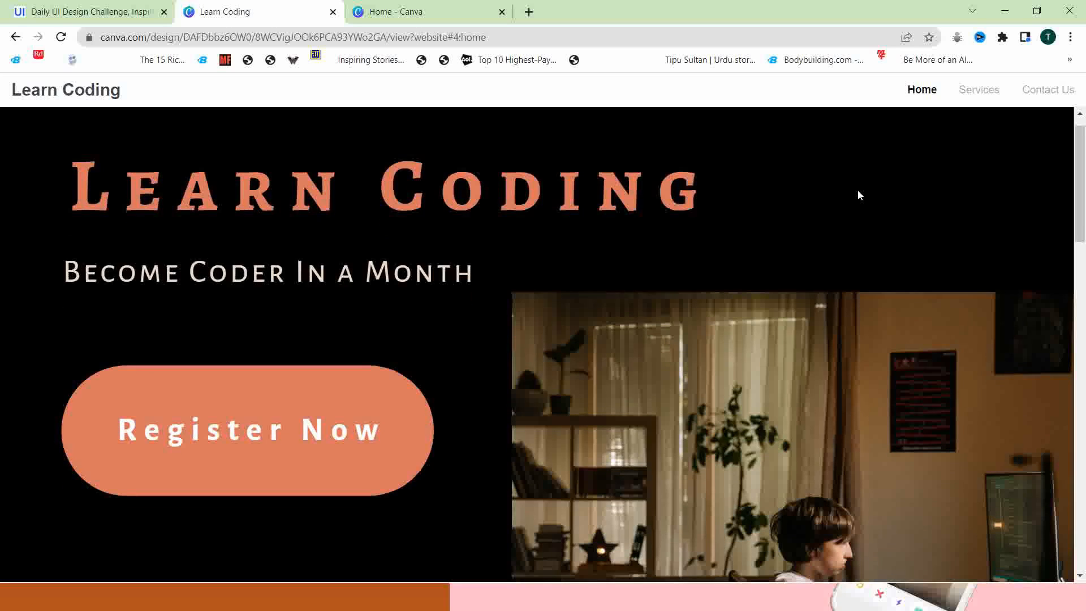
{"action": "scroll", "coordinate": [857, 196], "scroll_direction": "down", "scroll_amount": 3}
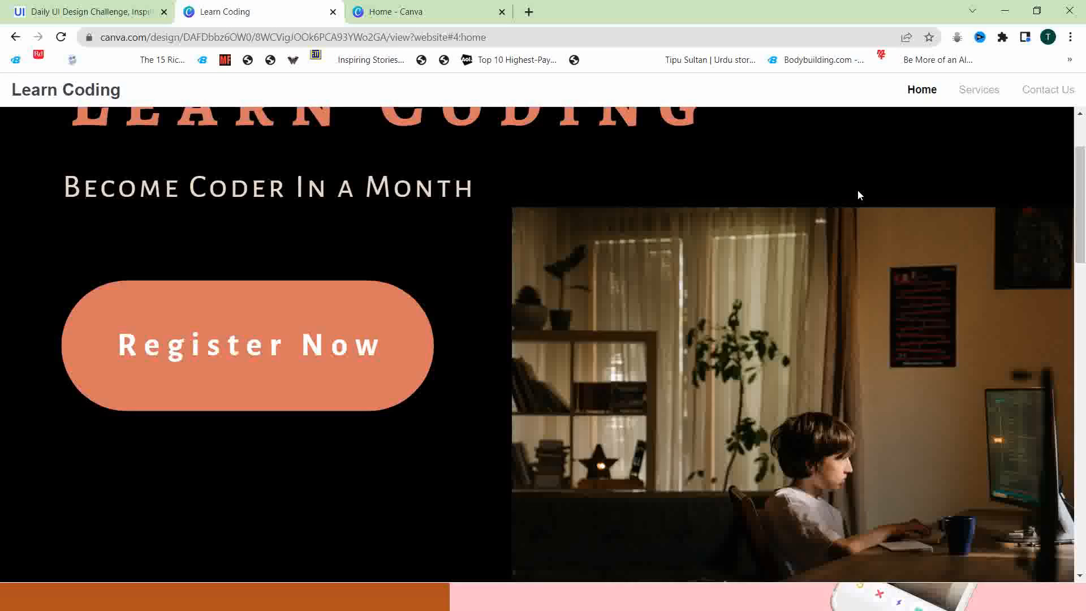
{"action": "scroll", "coordinate": [857, 195], "scroll_direction": "down", "scroll_amount": 4}
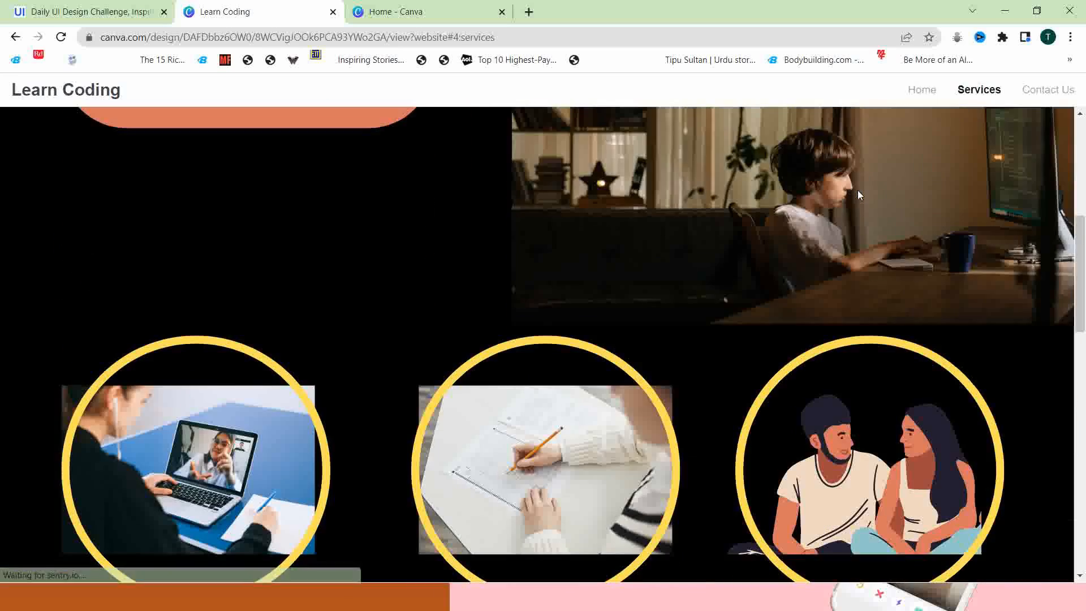
{"action": "scroll", "coordinate": [857, 190], "scroll_direction": "down", "scroll_amount": 3}
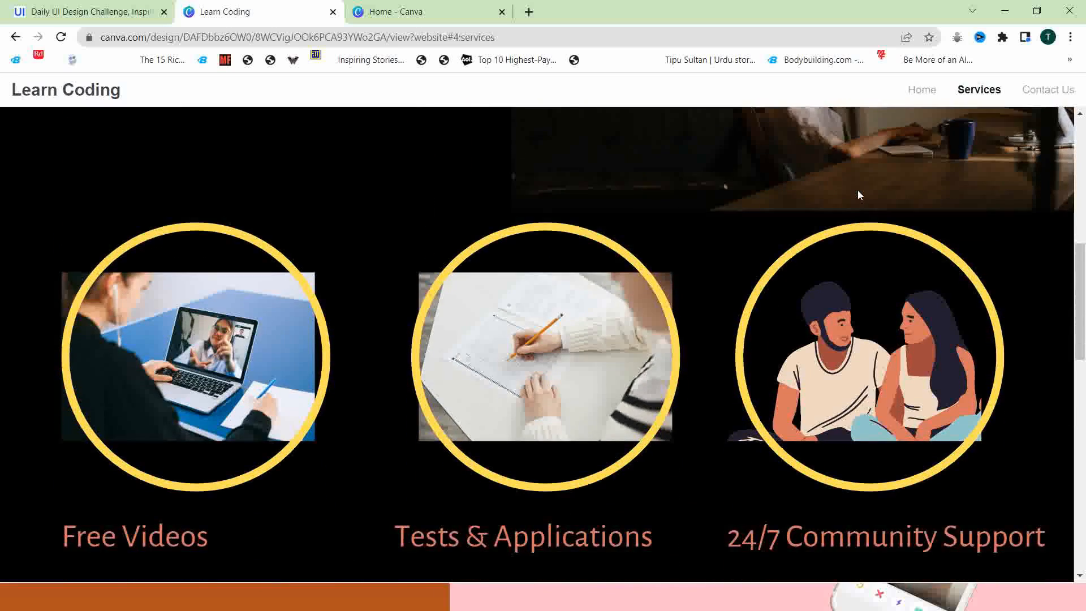
{"action": "scroll", "coordinate": [857, 189], "scroll_direction": "down", "scroll_amount": 5}
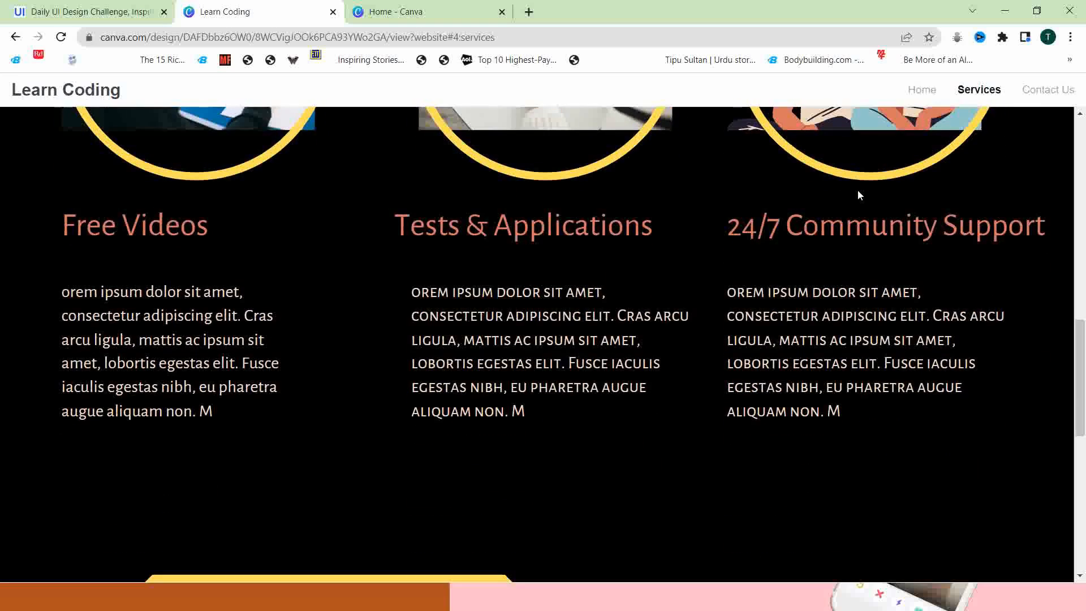
{"action": "scroll", "coordinate": [857, 190], "scroll_direction": "down", "scroll_amount": 6}
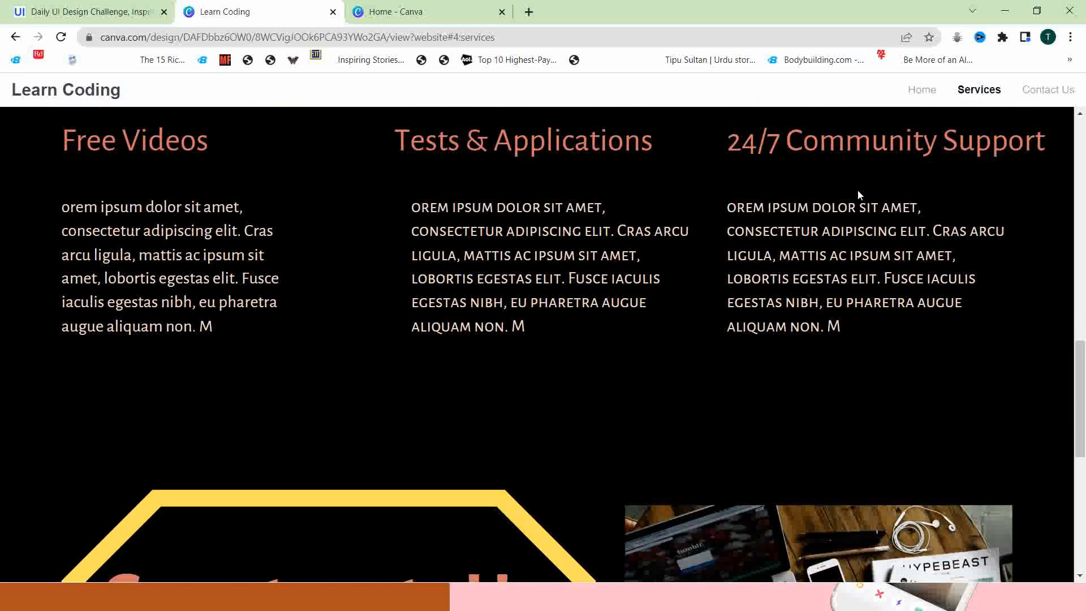
{"action": "scroll", "coordinate": [857, 190], "scroll_direction": "down", "scroll_amount": 3}
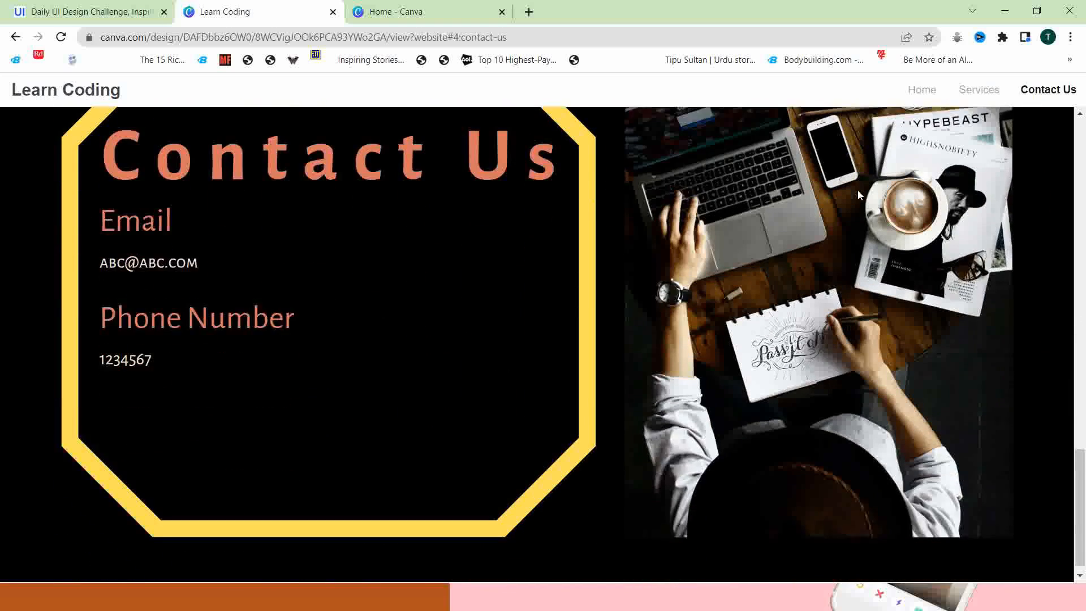
{"action": "scroll", "coordinate": [857, 188], "scroll_direction": "up", "scroll_amount": 7}
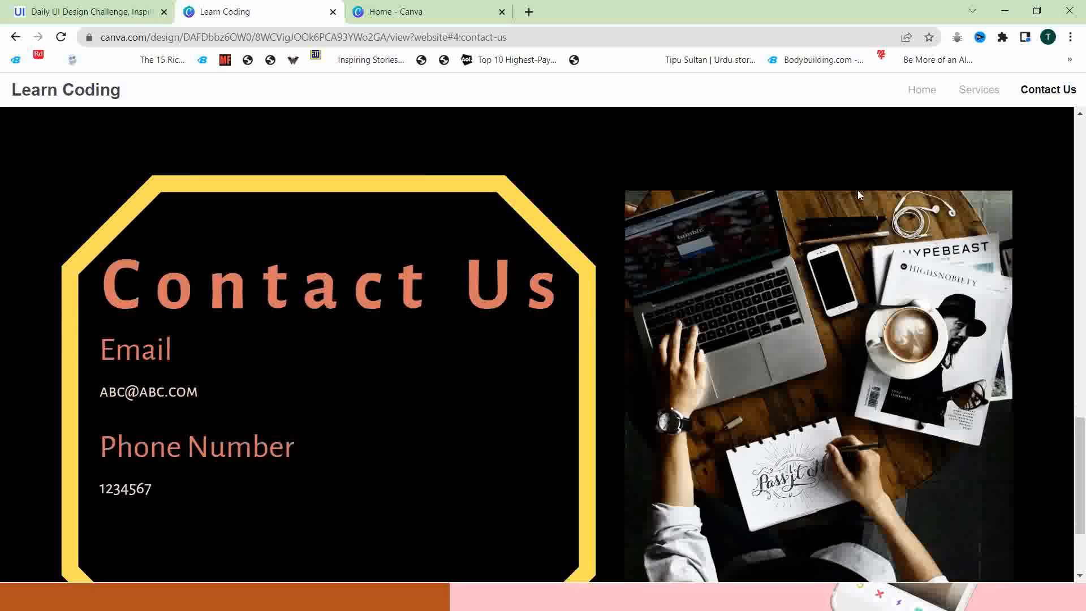
{"action": "scroll", "coordinate": [857, 189], "scroll_direction": "up", "scroll_amount": 15}
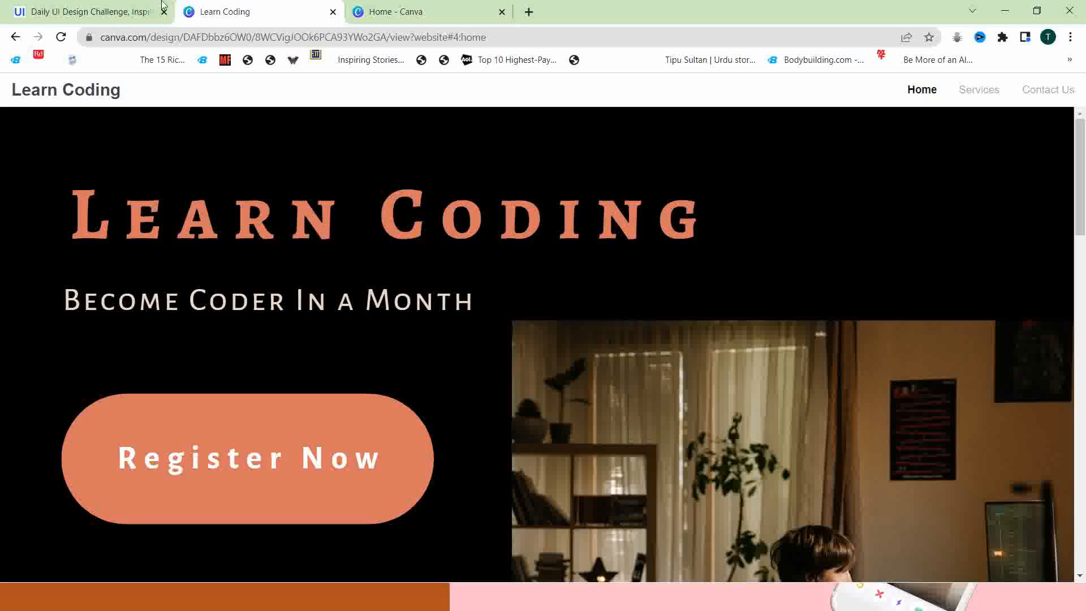
{"action": "left_click", "coordinate": [97, 11]}
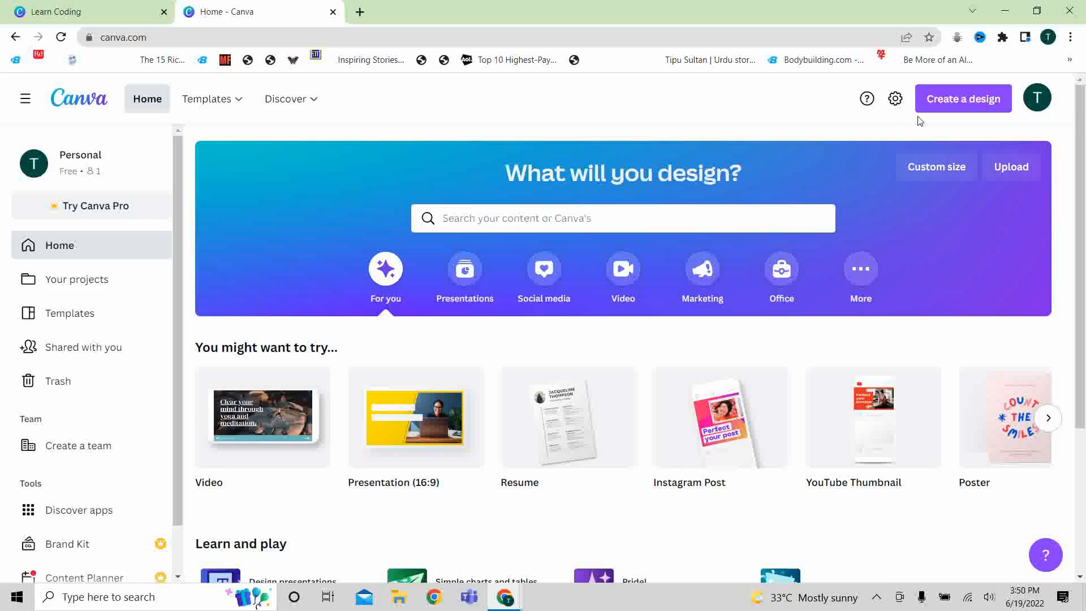
Create a new design from the recent custom size 1400 × 800 px and close the Canva home page
{"action": "left_click", "coordinate": [970, 101]}
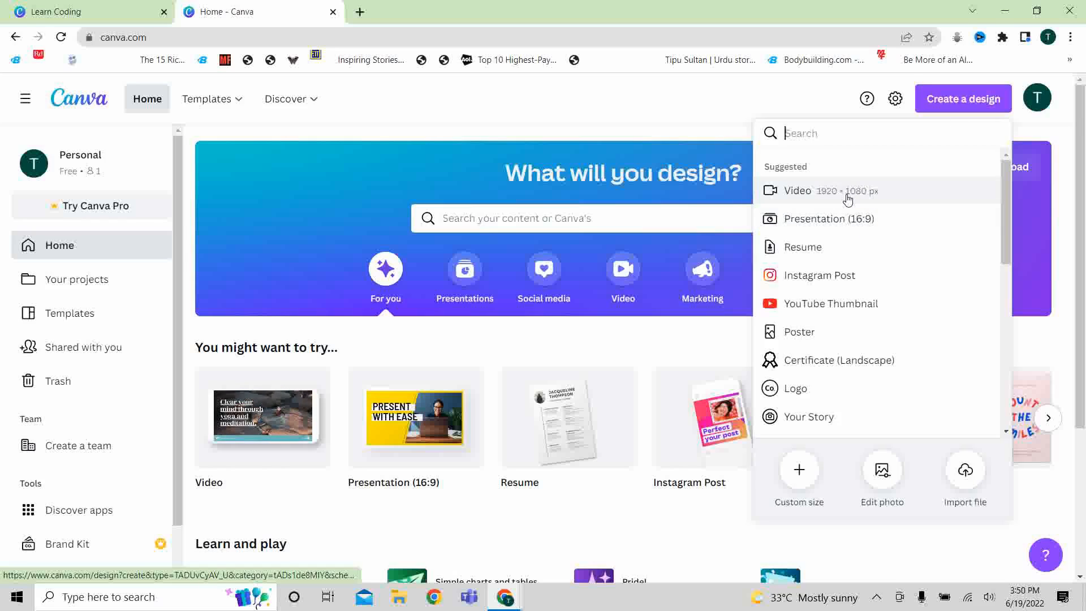
{"action": "left_click", "coordinate": [1027, 246]}
{"action": "left_click", "coordinate": [933, 166]}
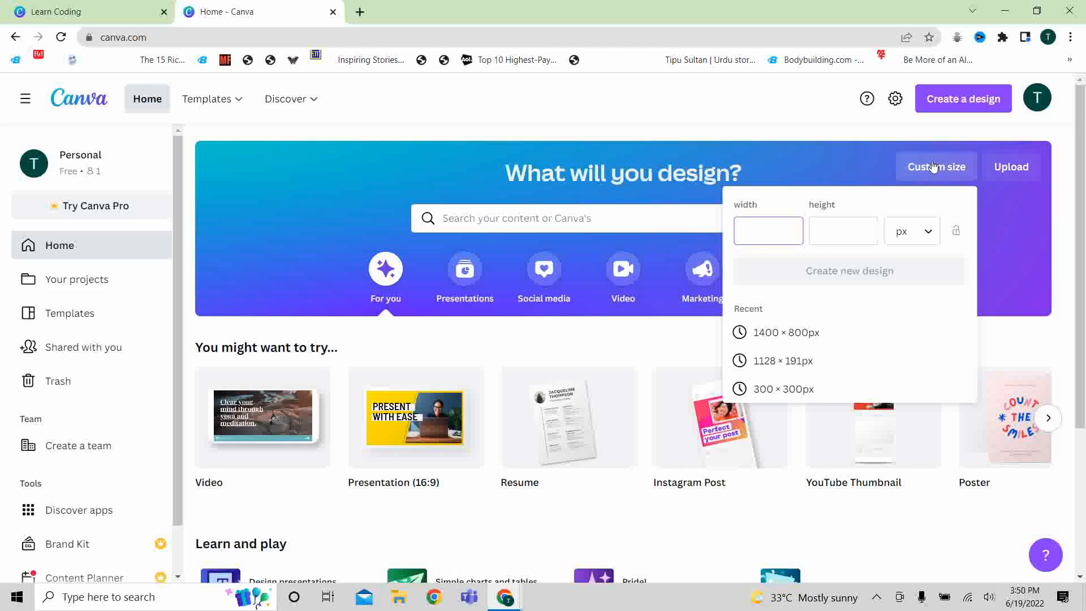
{"action": "left_click", "coordinate": [785, 333]}
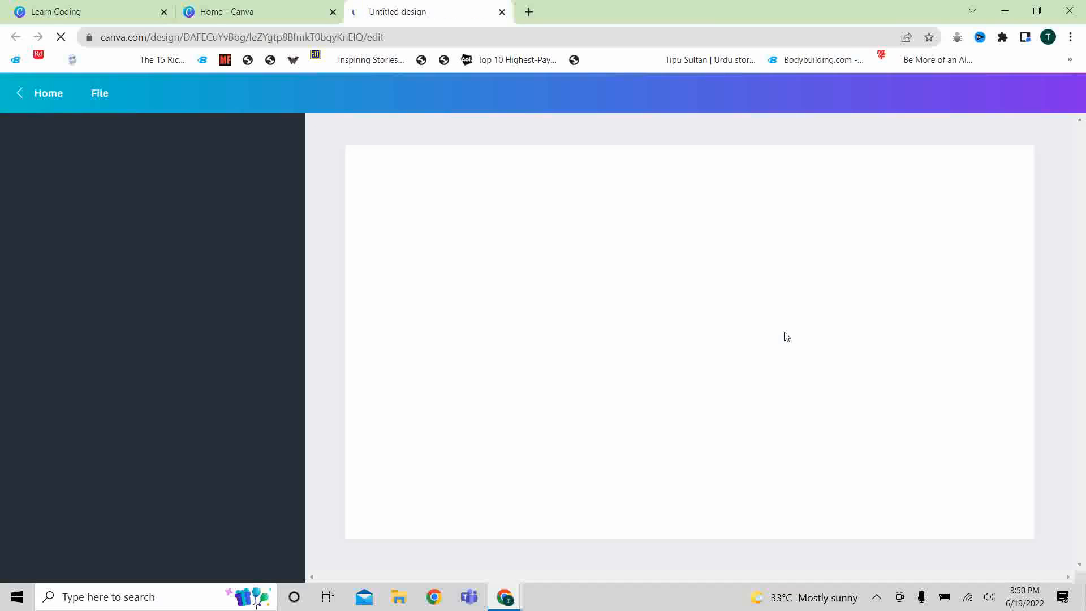
{"action": "left_click", "coordinate": [333, 11]}
Review the Learn Coding sample site again from its hero section down to the contact section
{"action": "left_click", "coordinate": [81, 8]}
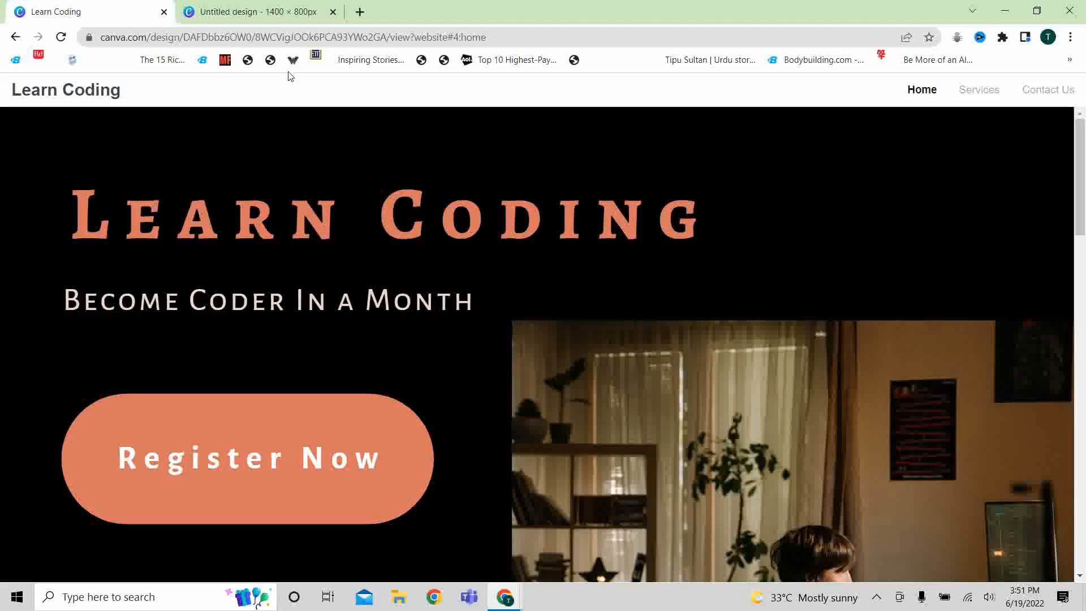
{"action": "left_click", "coordinate": [245, 6]}
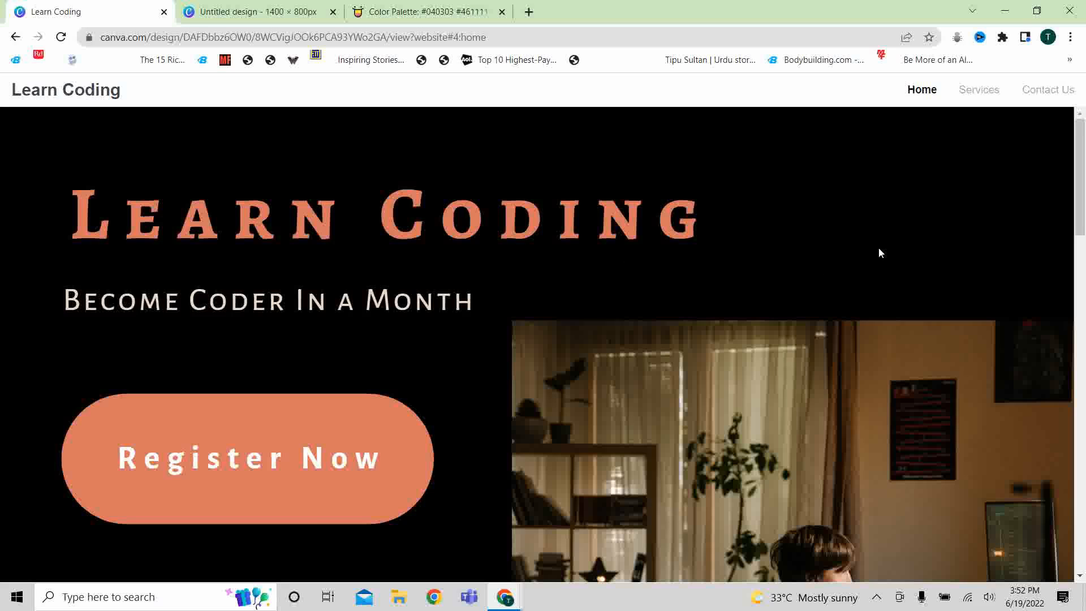
{"action": "scroll", "coordinate": [879, 253], "scroll_direction": "down", "scroll_amount": 1}
{"action": "scroll", "coordinate": [880, 253], "scroll_direction": "down", "scroll_amount": 8}
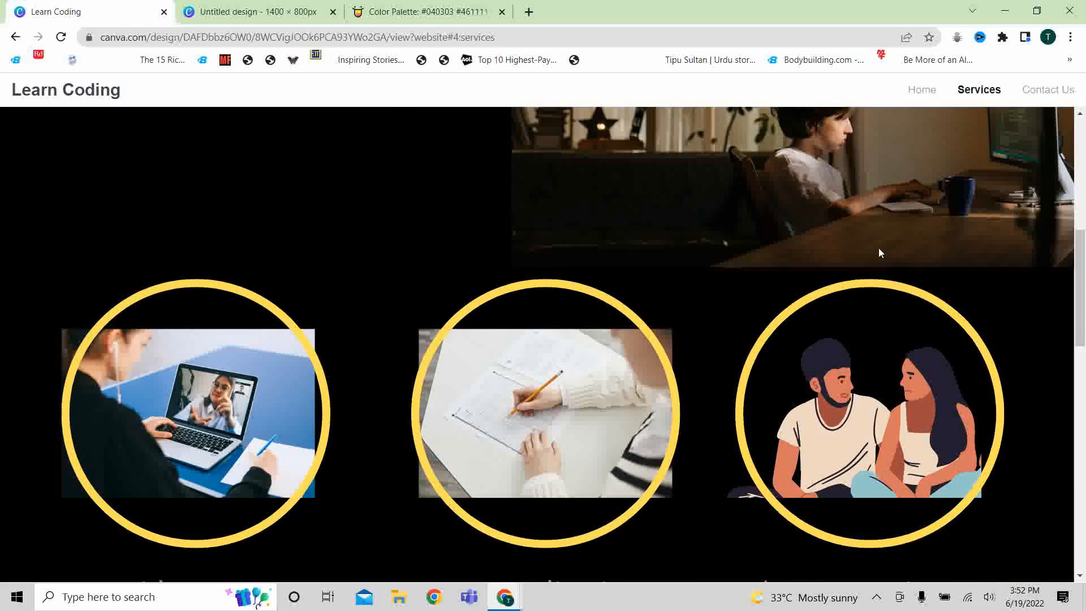
{"action": "scroll", "coordinate": [879, 253], "scroll_direction": "down", "scroll_amount": 10}
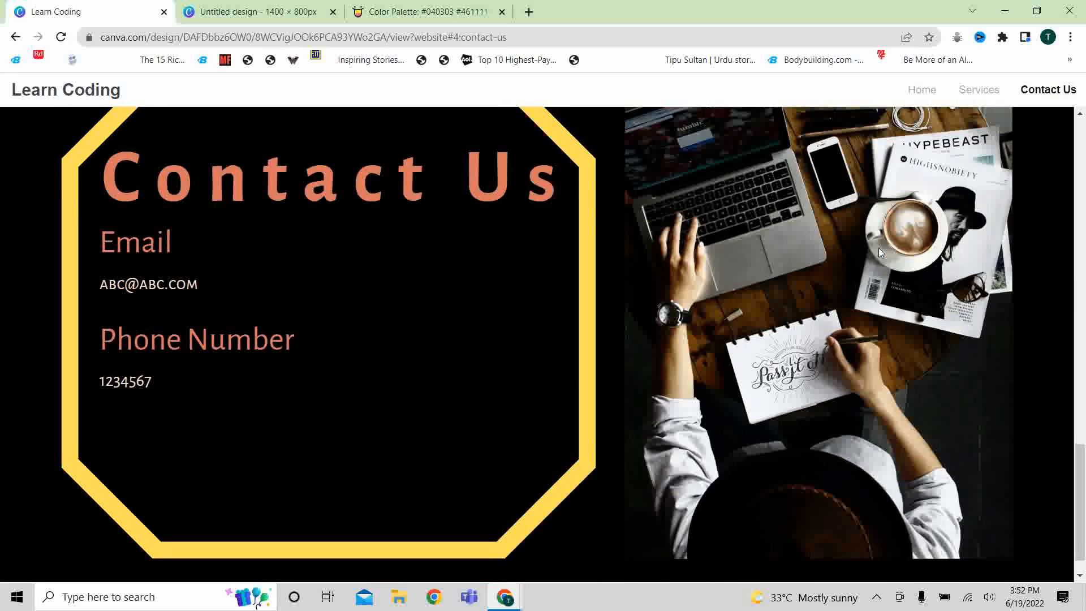
{"action": "scroll", "coordinate": [879, 253], "scroll_direction": "up", "scroll_amount": 20}
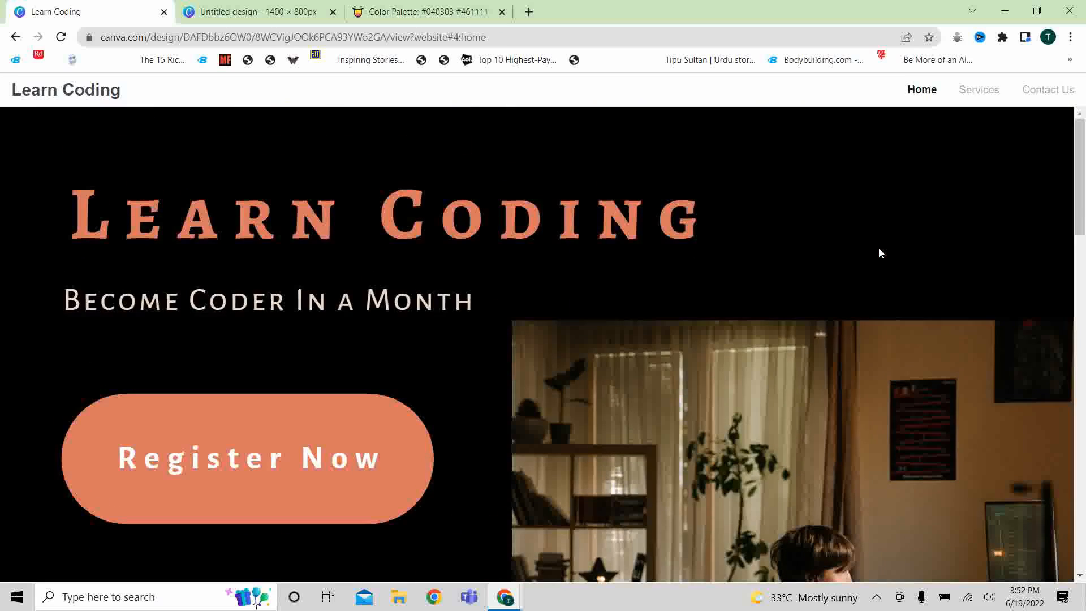
Copy the black colour code #040303 from the open Color Hunt palette
{"action": "left_click", "coordinate": [225, 4]}
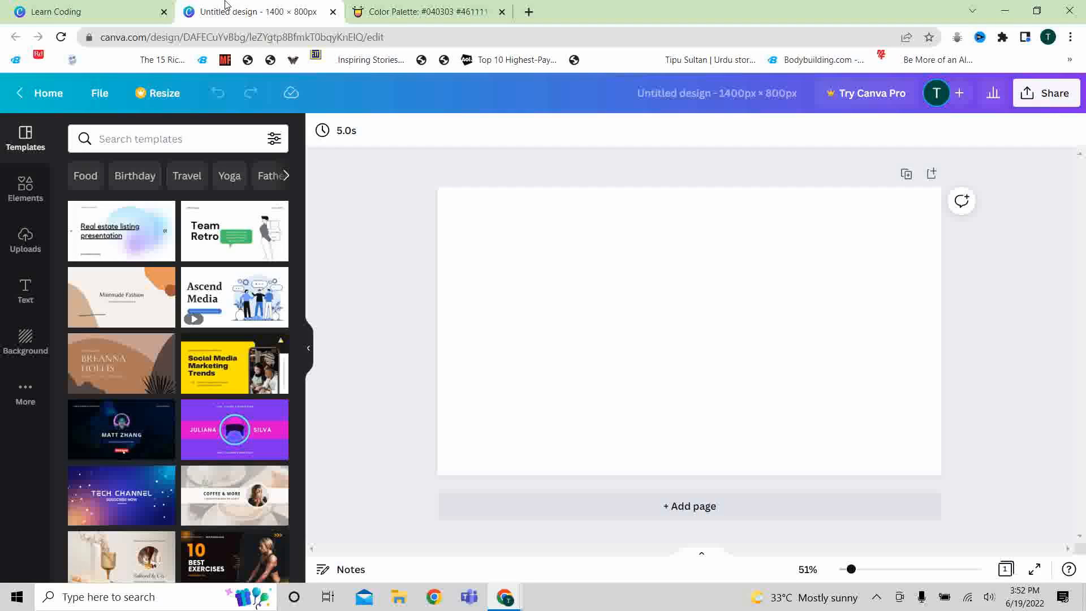
{"action": "left_click", "coordinate": [452, 6]}
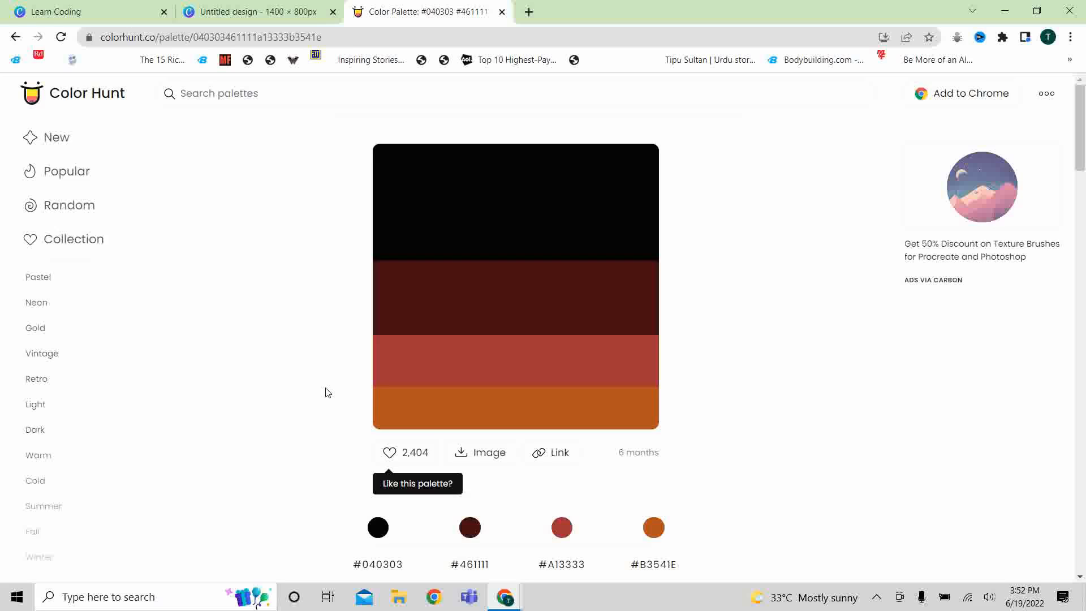
{"action": "scroll", "coordinate": [316, 410], "scroll_direction": "down", "scroll_amount": 2}
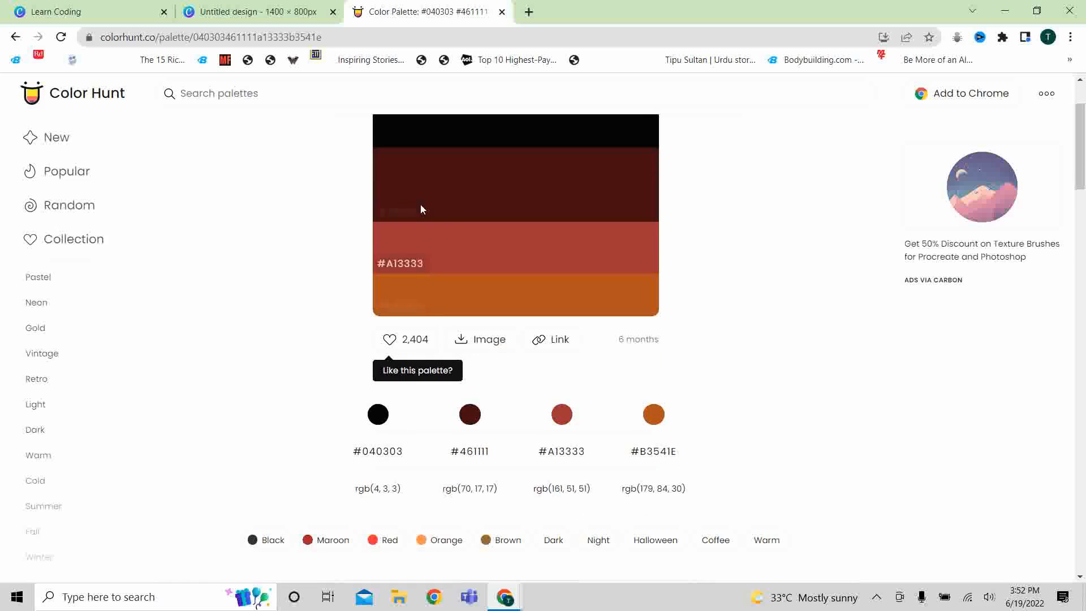
{"action": "left_click", "coordinate": [399, 140]}
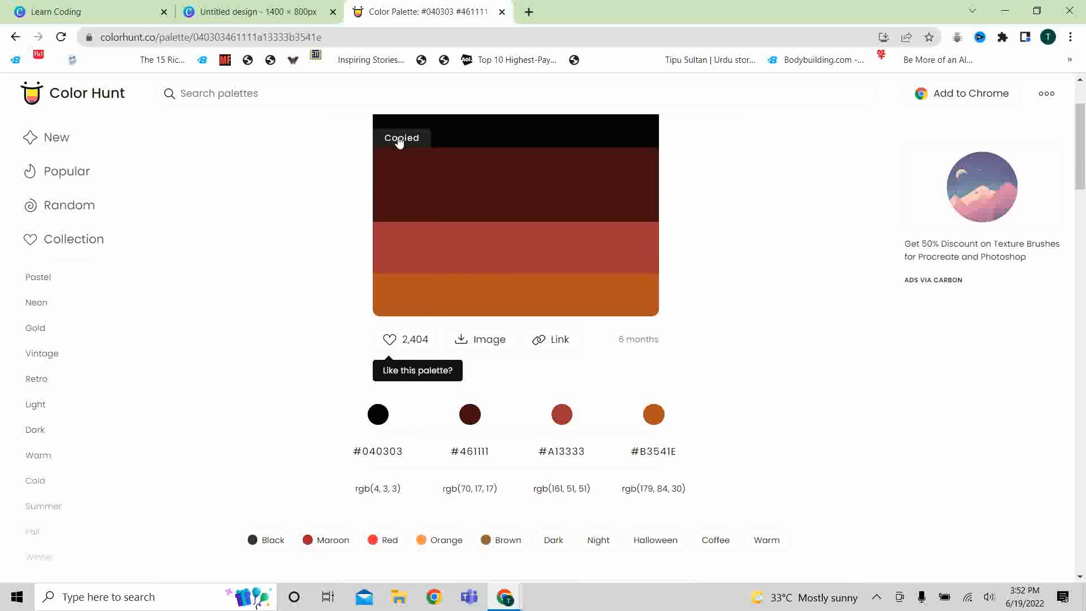
Return to the untitled design in Canva and set the page background to the copied custom colour #040303
{"action": "left_click", "coordinate": [262, 7]}
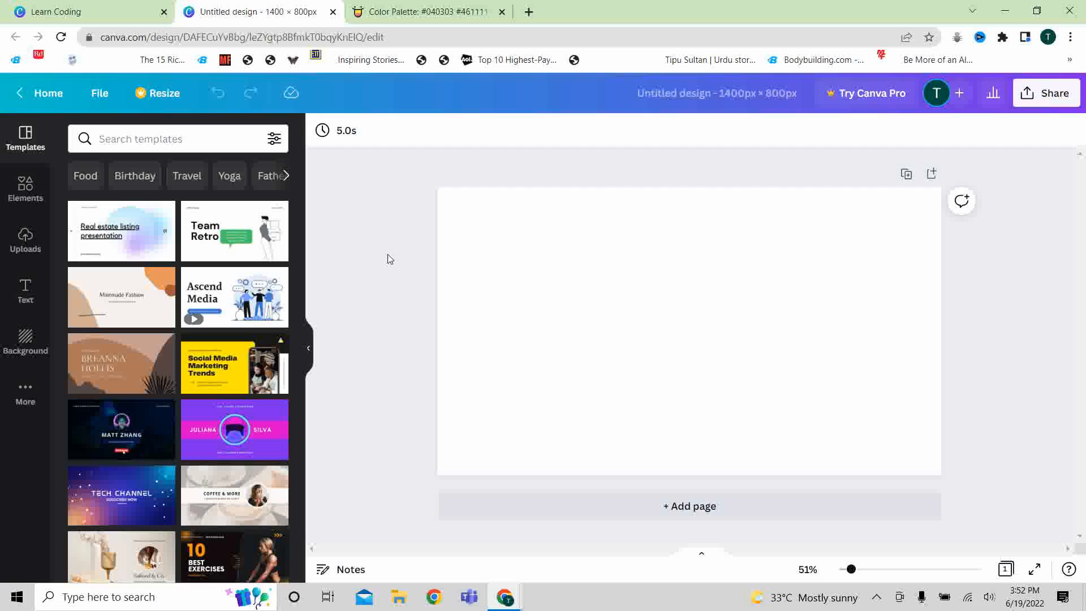
{"action": "left_click", "coordinate": [27, 340]}
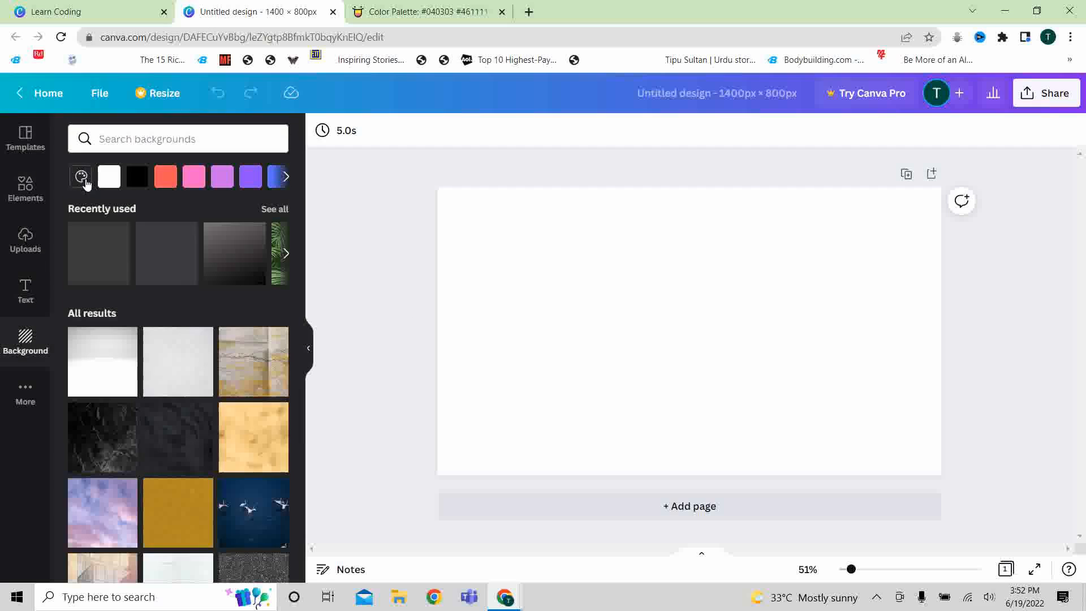
{"action": "left_click", "coordinate": [81, 176]}
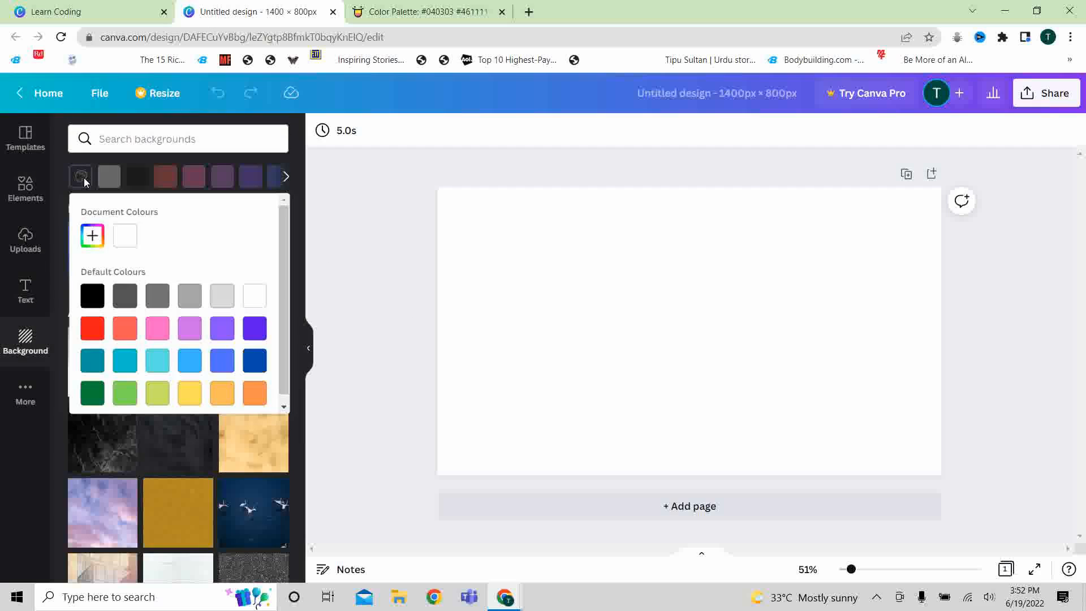
{"action": "left_click", "coordinate": [93, 236]}
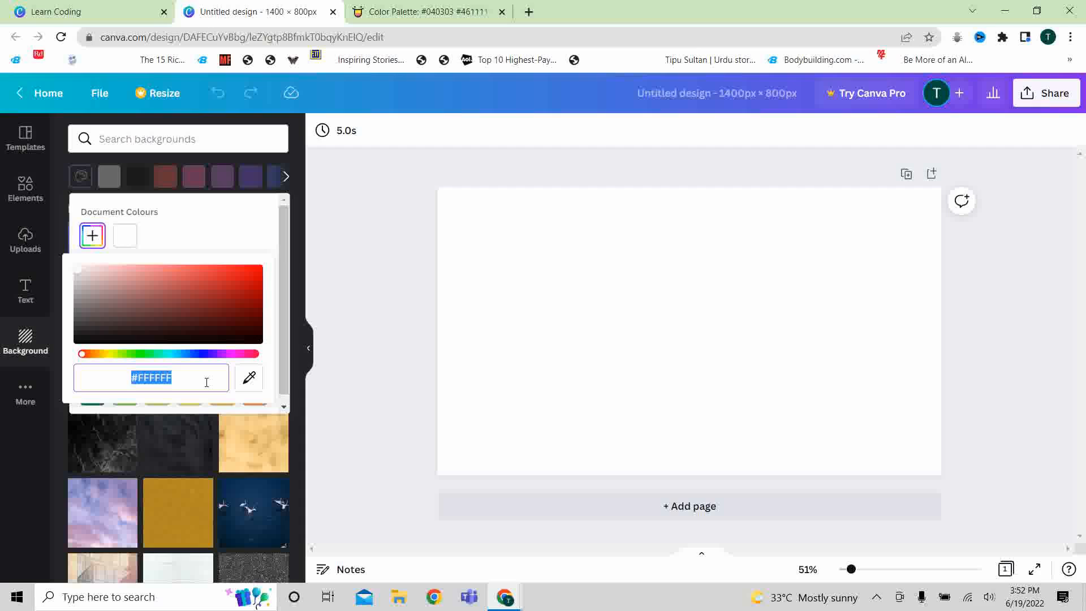
{"action": "key", "text": "ctrl+v"}
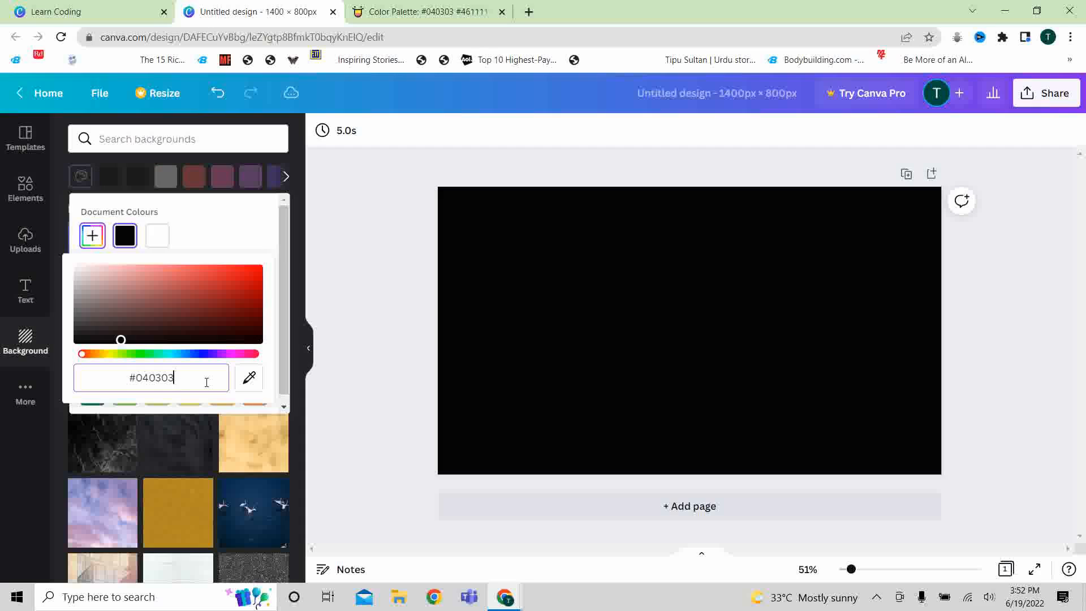
{"action": "key", "text": "Return"}
{"action": "left_click", "coordinate": [376, 279]}
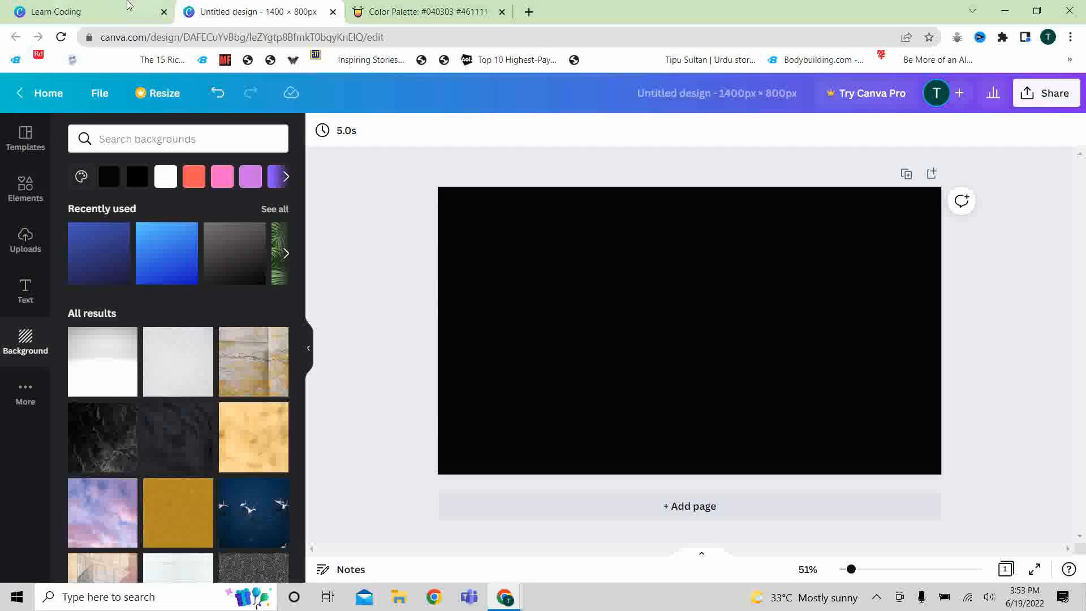
Check the sample site's title for reference, add a heading to the untitled design, and set its font to Alegreya SC
{"action": "left_click", "coordinate": [106, 8]}
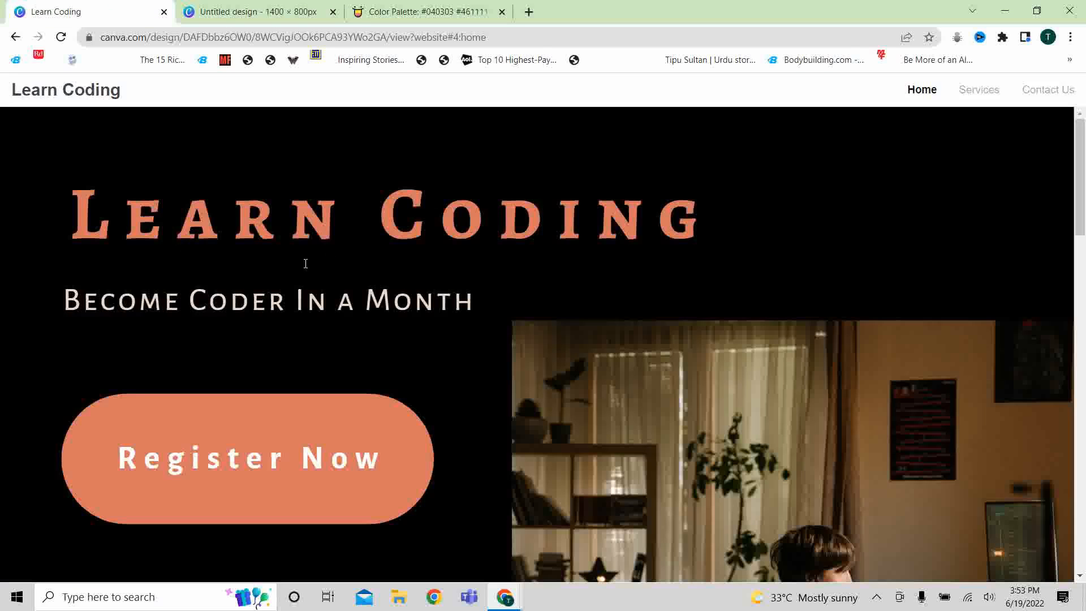
{"action": "left_click", "coordinate": [278, 5]}
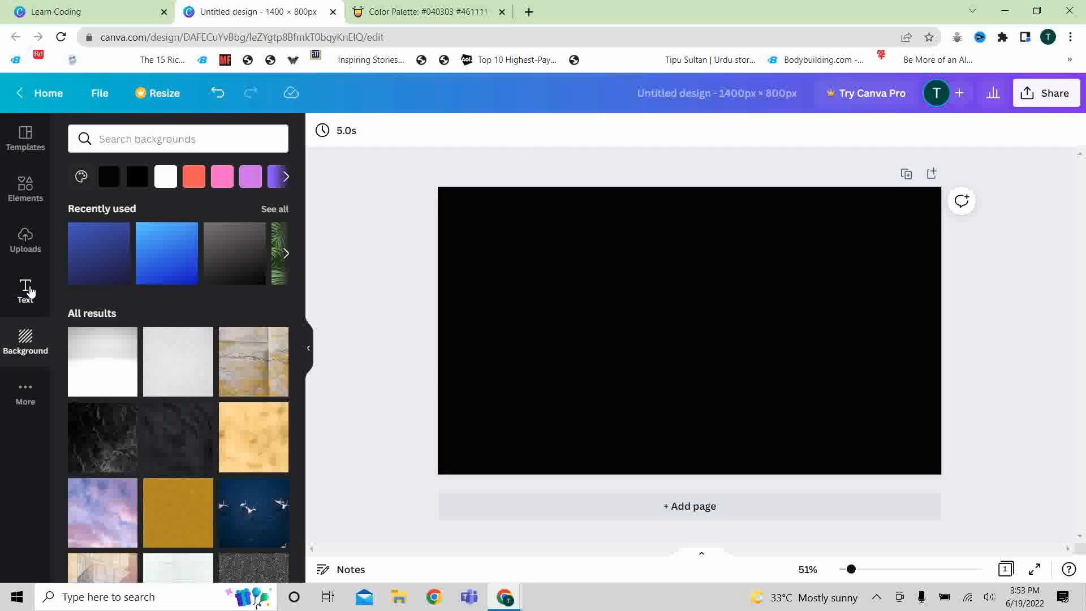
{"action": "left_click", "coordinate": [29, 291]}
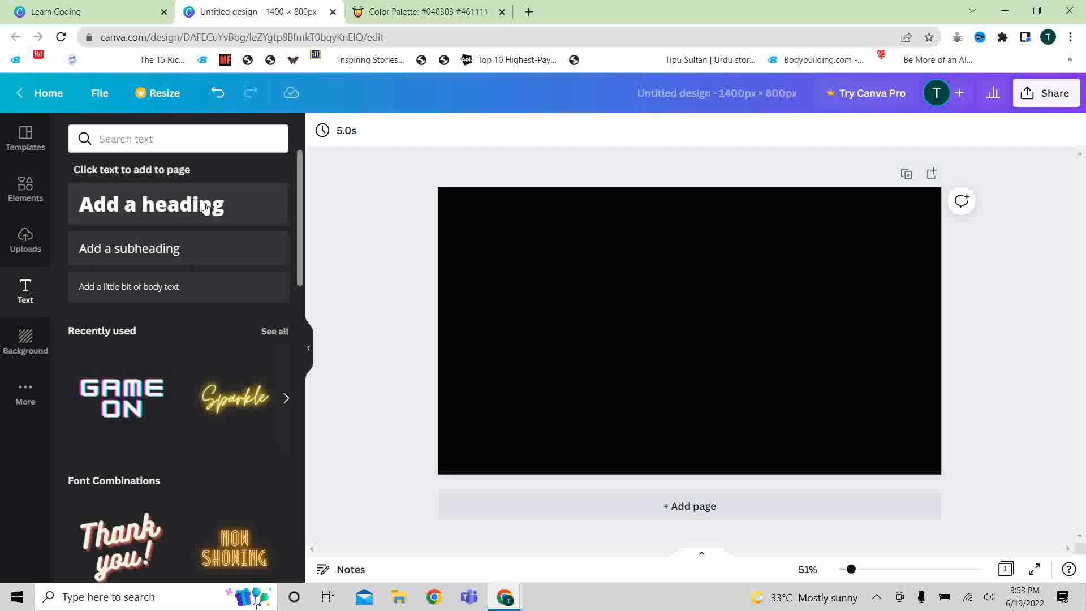
{"action": "left_click", "coordinate": [205, 208]}
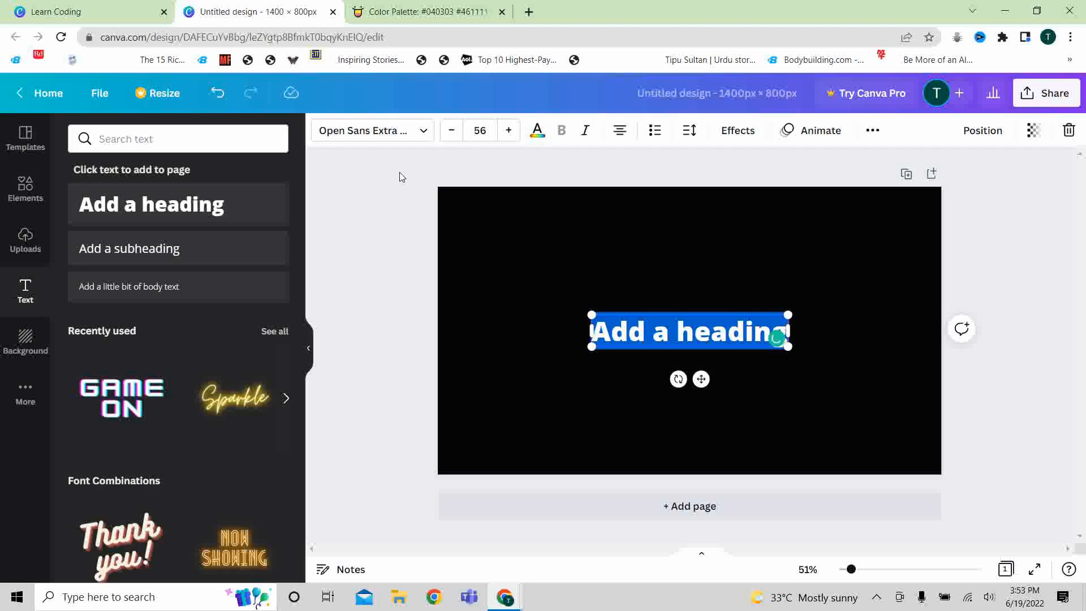
{"action": "left_click", "coordinate": [416, 140]}
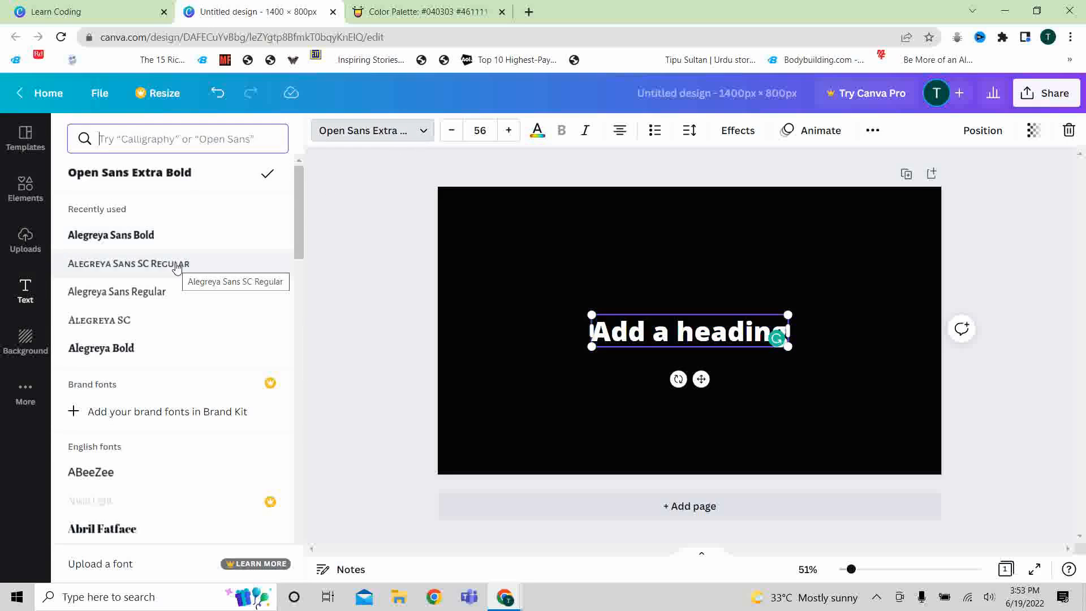
{"action": "left_click", "coordinate": [130, 321]}
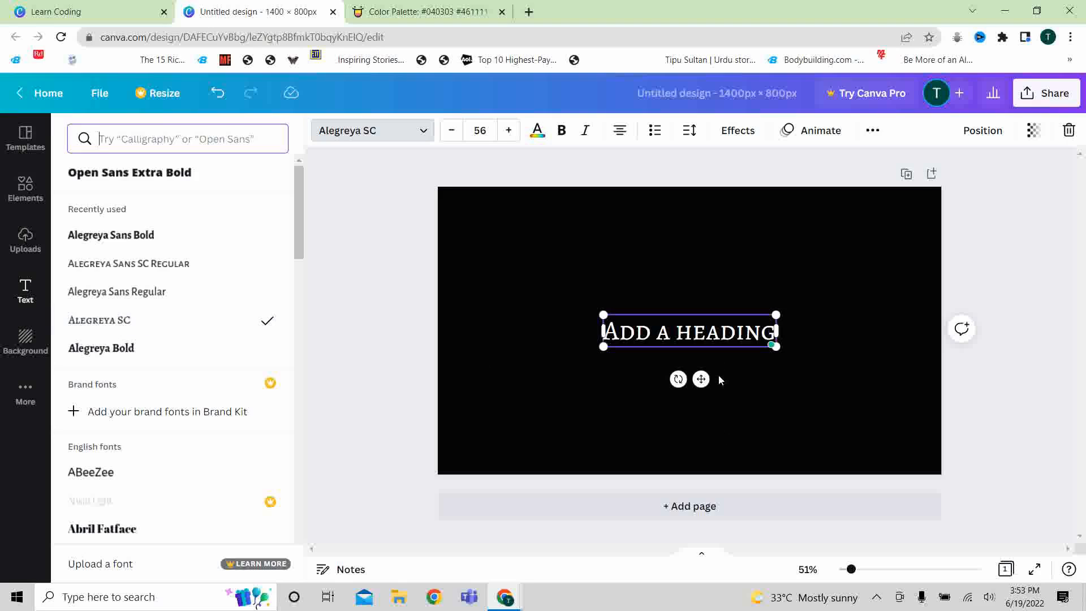
Replace the placeholder heading text with "Learn Coding"
{"action": "left_click", "coordinate": [700, 332]}
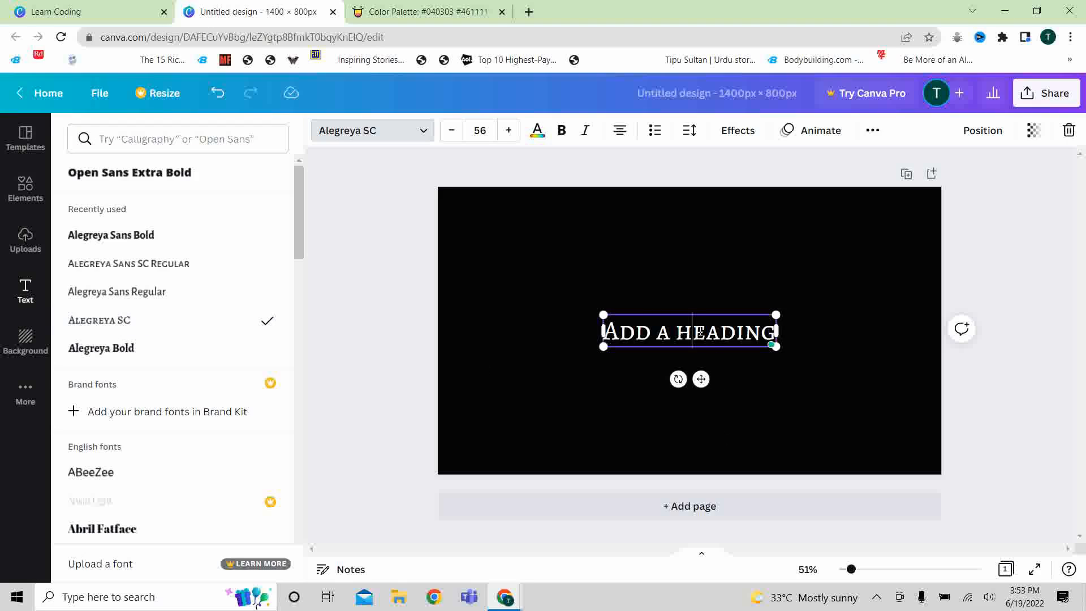
{"action": "key", "text": "ctrl+a"}
{"action": "type", "text": "L"}
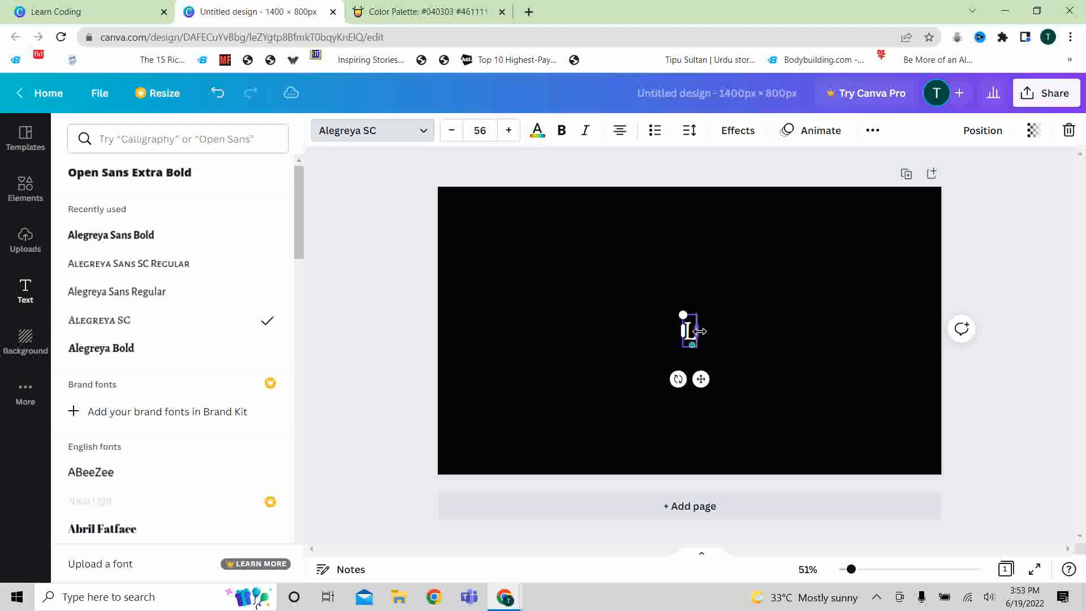
{"action": "type", "text": "EAR"}
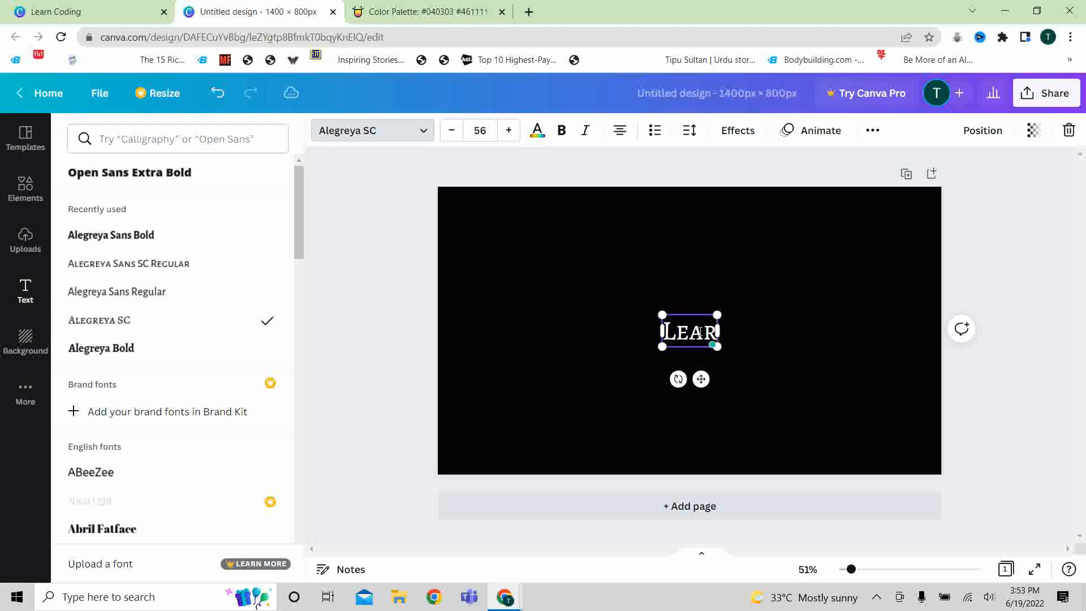
{"action": "type", "text": "N Co"}
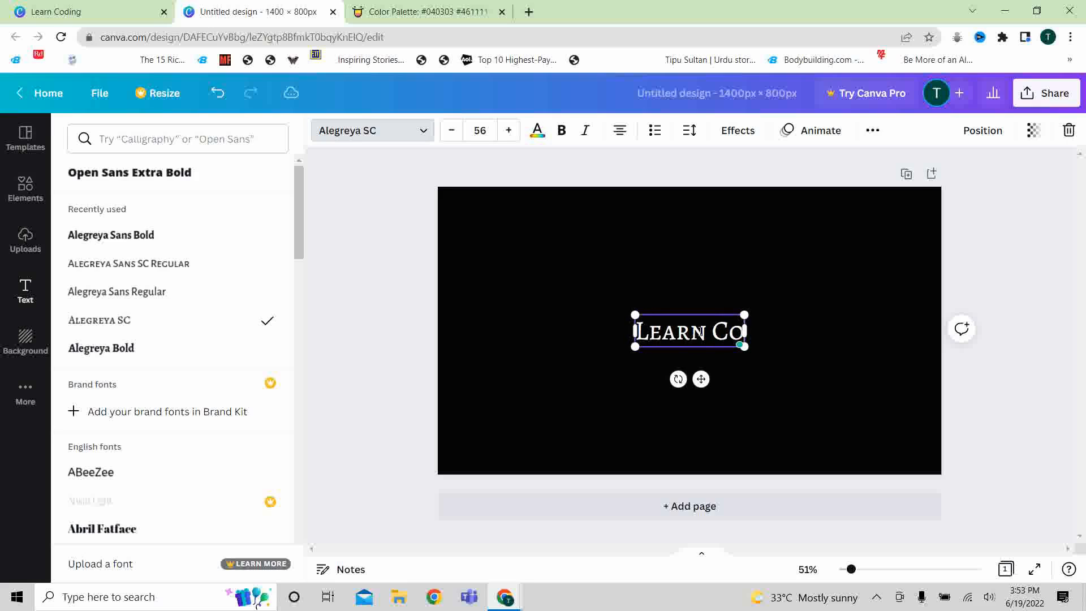
{"action": "type", "text": "ding"}
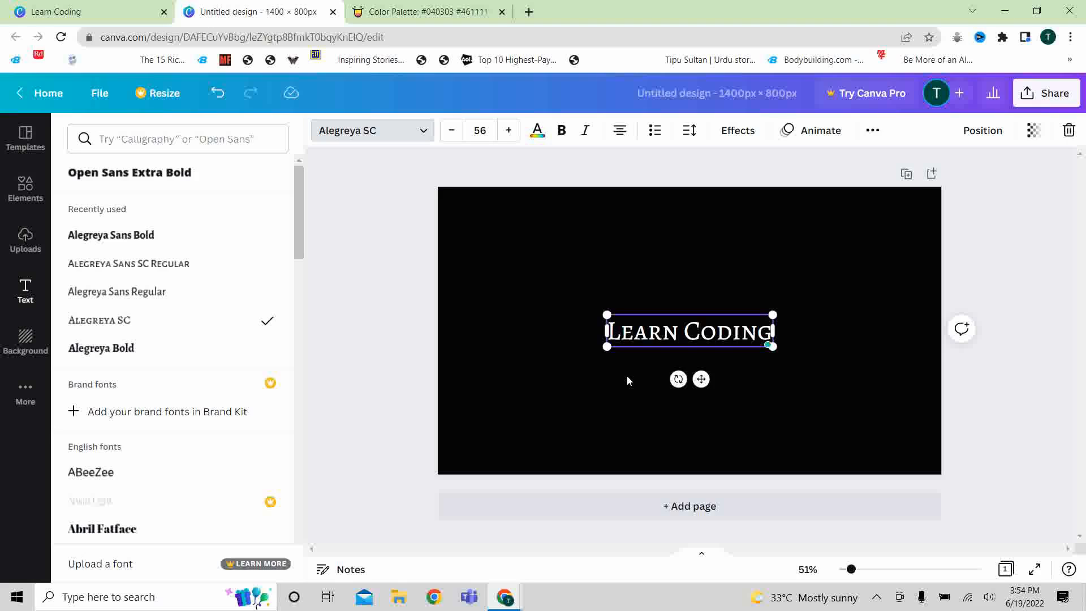
Enlarge the whole "Learn Coding" heading to font size 76 and make it bold
{"action": "key", "text": "ctrl+a"}
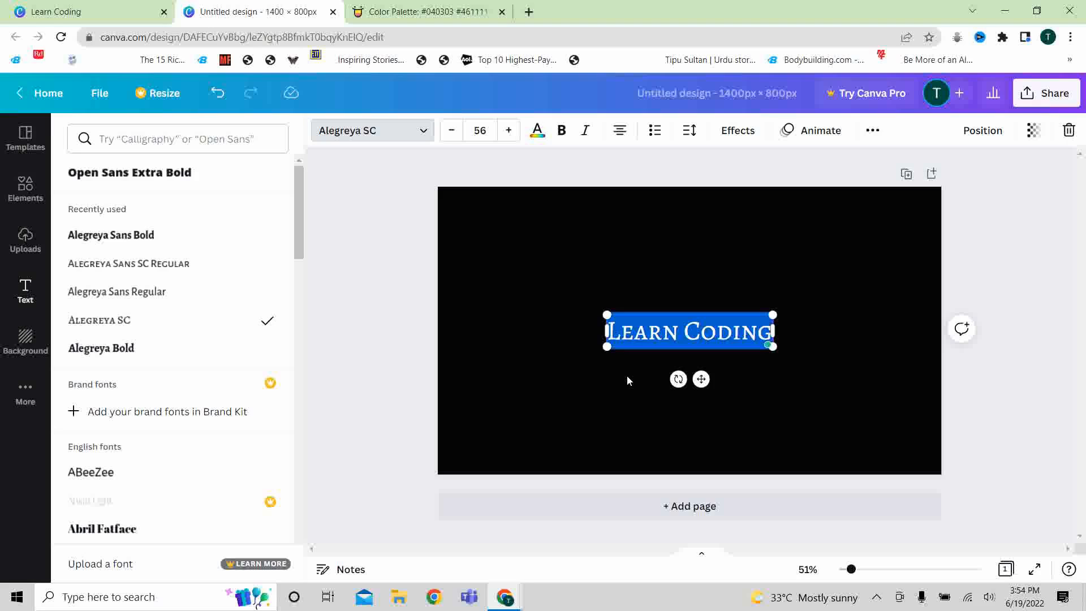
{"action": "left_click", "coordinate": [509, 131]}
{"action": "left_click", "coordinate": [509, 130]}
{"action": "double_click", "coordinate": [509, 130]}
{"action": "left_click", "coordinate": [510, 130]}
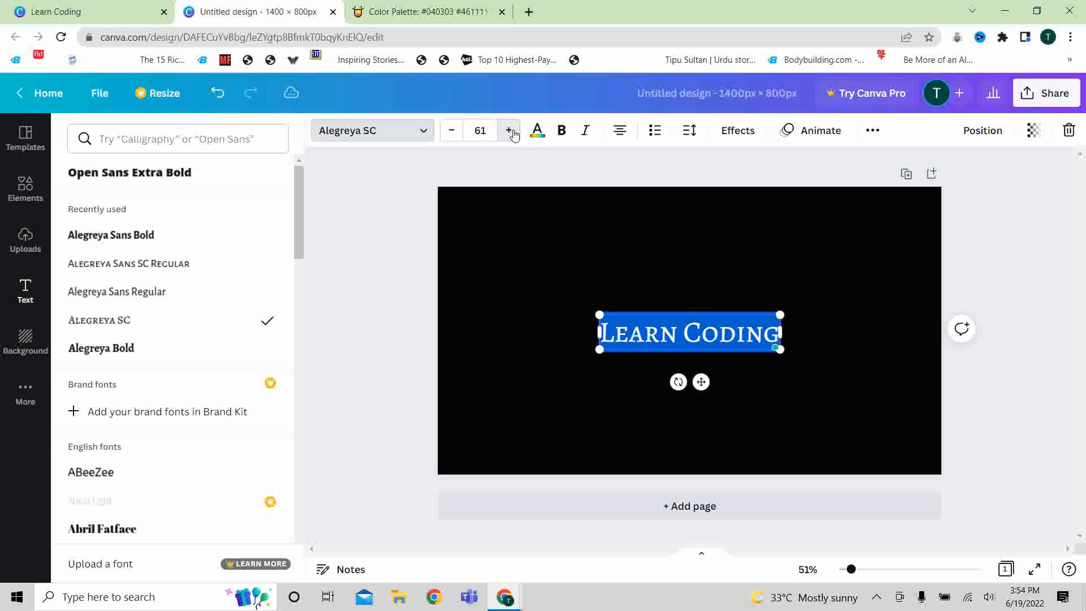
{"action": "double_click", "coordinate": [509, 131]}
{"action": "double_click", "coordinate": [509, 131]}
{"action": "double_click", "coordinate": [509, 131]}
{"action": "left_click", "coordinate": [509, 130]}
{"action": "double_click", "coordinate": [509, 131]}
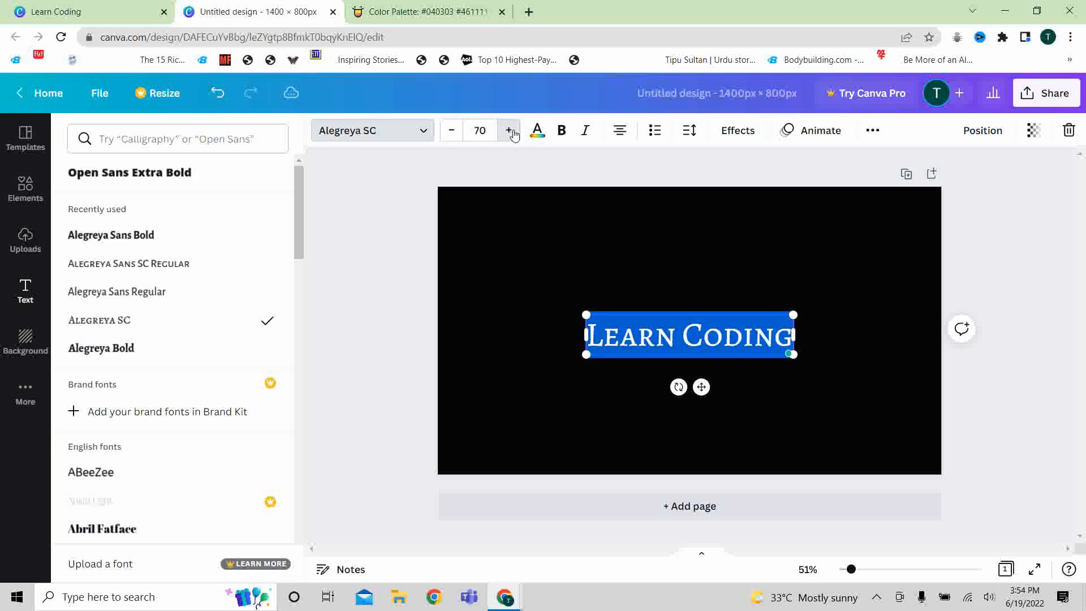
{"action": "left_click", "coordinate": [509, 131]}
{"action": "double_click", "coordinate": [509, 131]}
{"action": "double_click", "coordinate": [510, 131]}
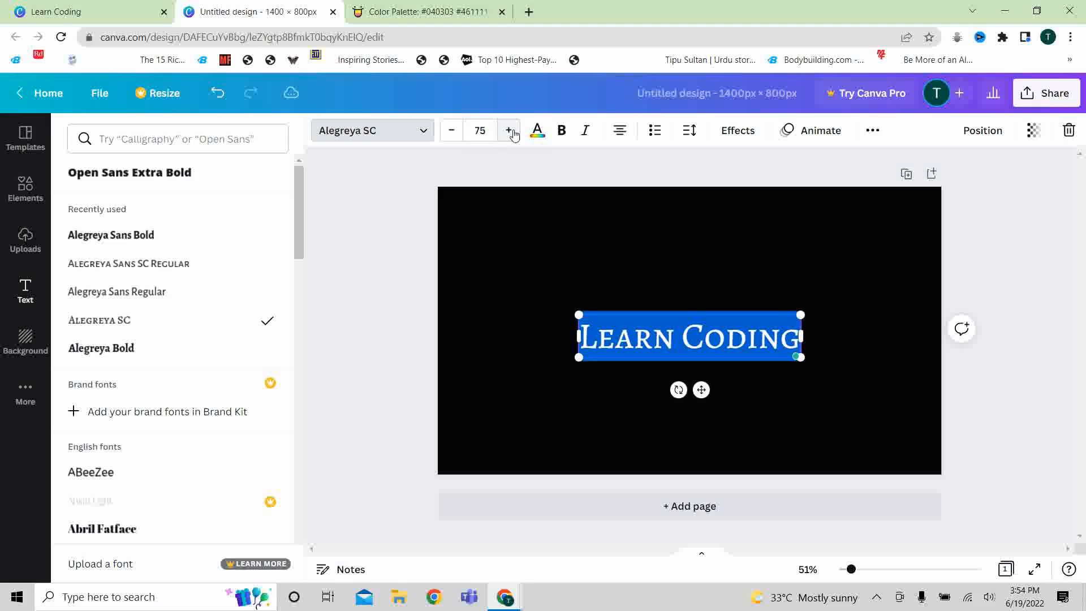
{"action": "left_click", "coordinate": [510, 130]}
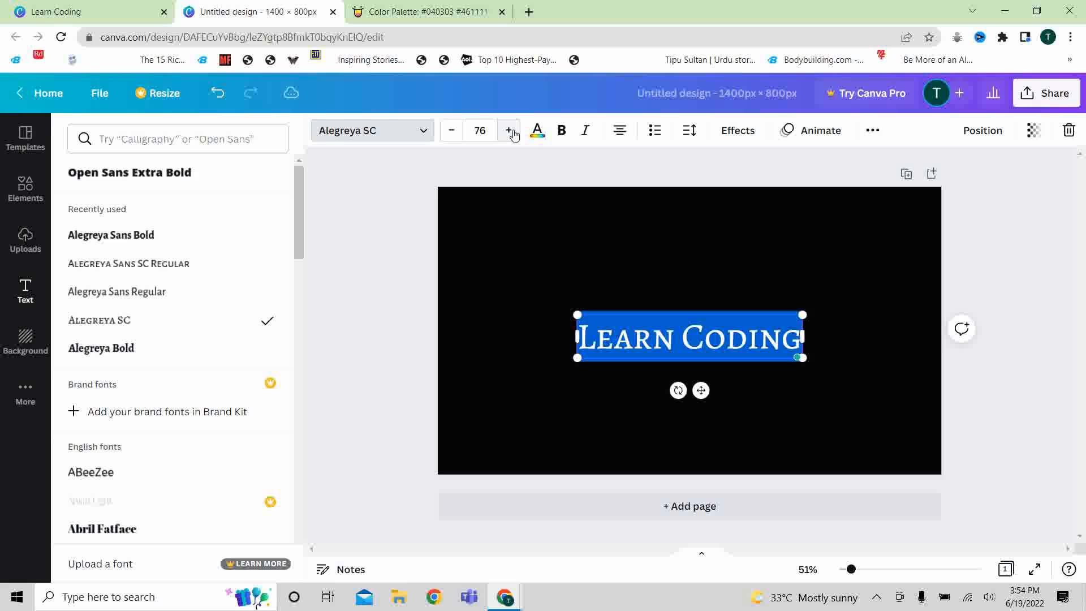
{"action": "left_click", "coordinate": [562, 137]}
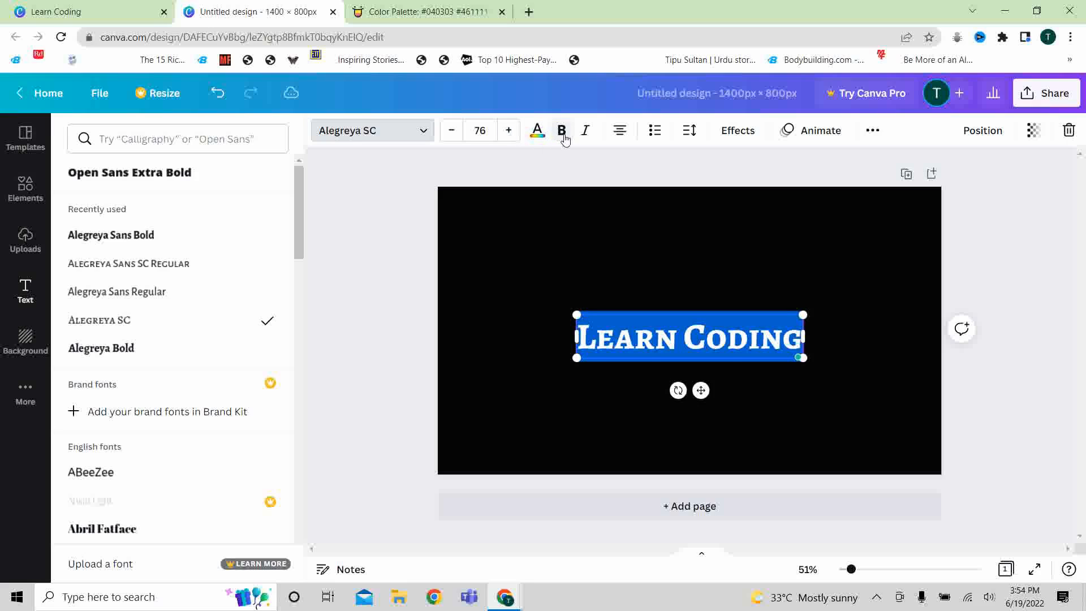
Widen the "Learn Coding" heading's letter spacing to 137
{"action": "left_click", "coordinate": [689, 130]}
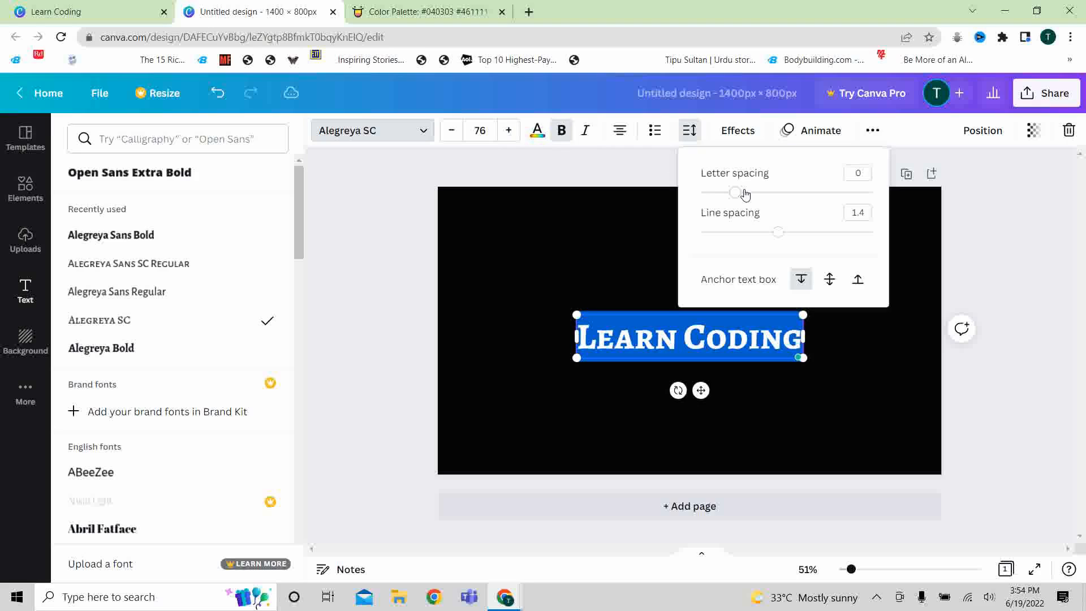
{"action": "left_click_drag", "start_coordinate": [735, 196], "coordinate": [760, 198]}
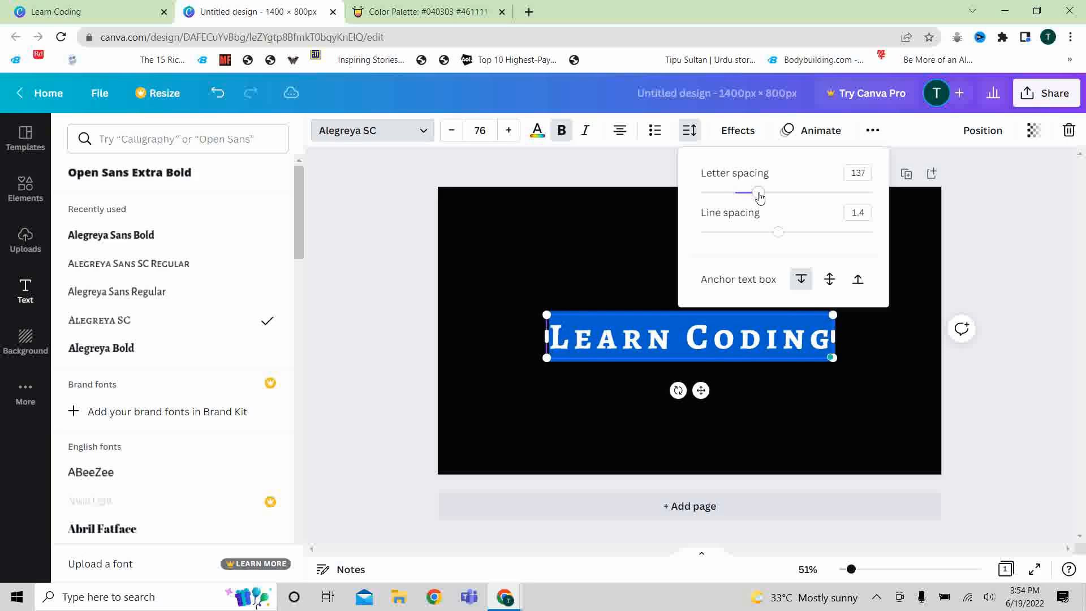
{"action": "left_click", "coordinate": [408, 345]}
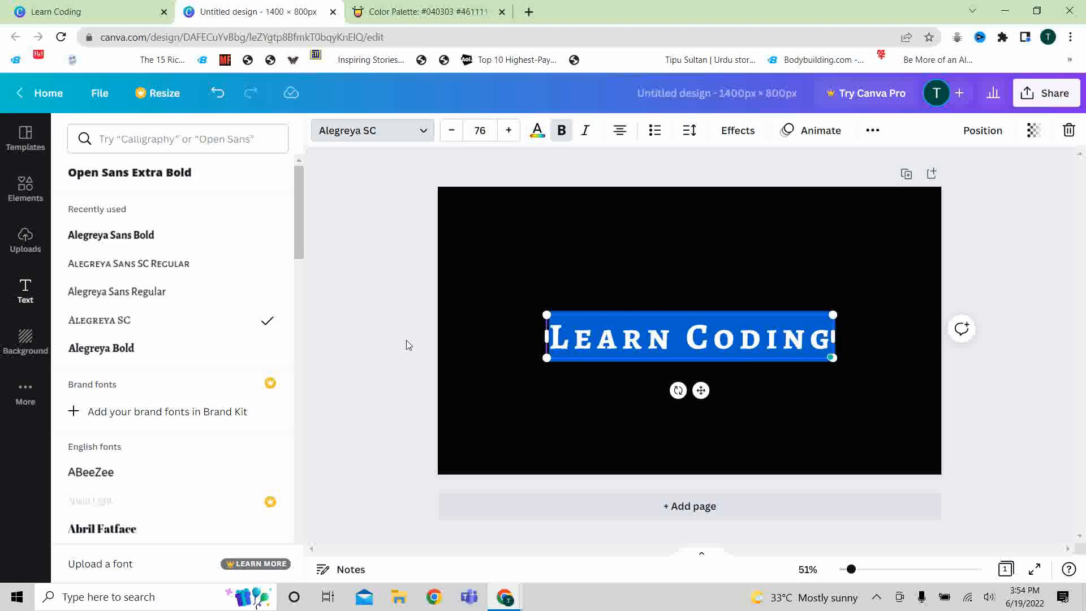
Copy the orange #B3541E from the Color Hunt palette and apply it in Canva as the heading's custom text colour
{"action": "left_click", "coordinate": [537, 132]}
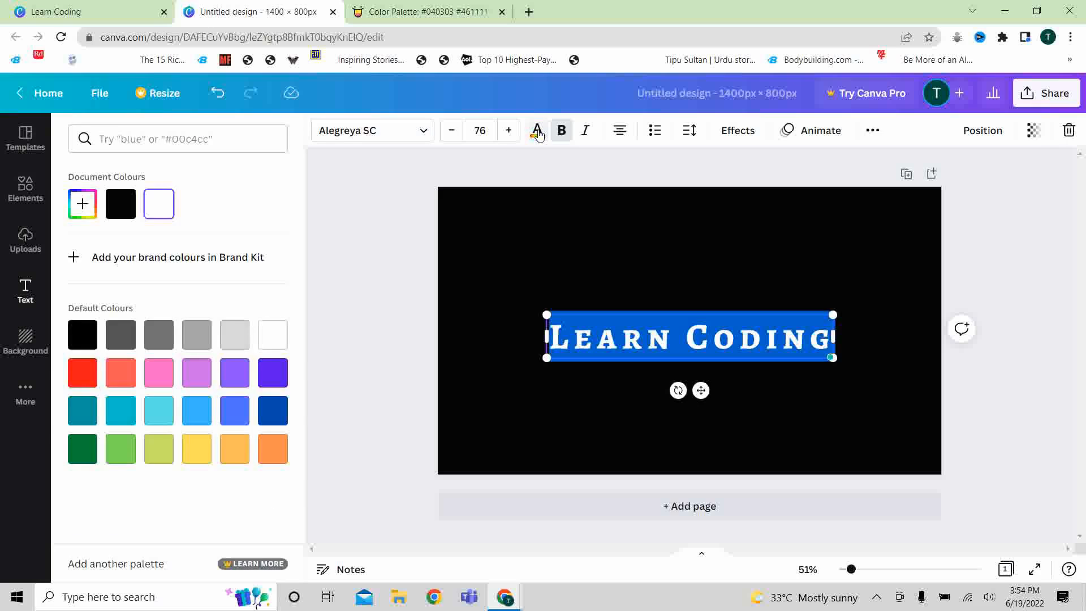
{"action": "left_click", "coordinate": [429, 12]}
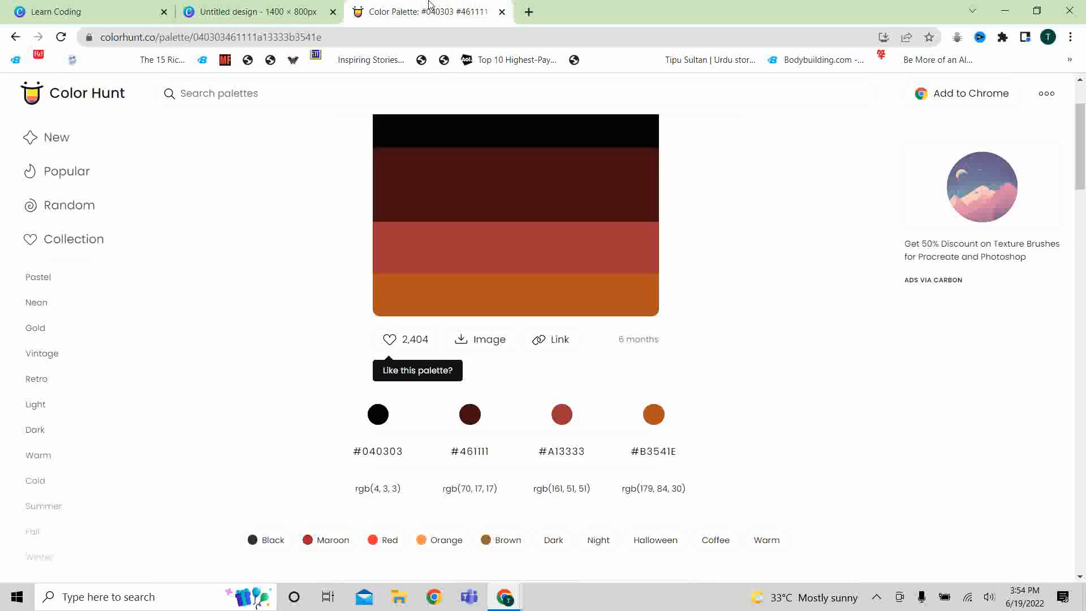
{"action": "left_click", "coordinate": [390, 308]}
{"action": "left_click", "coordinate": [248, 12]}
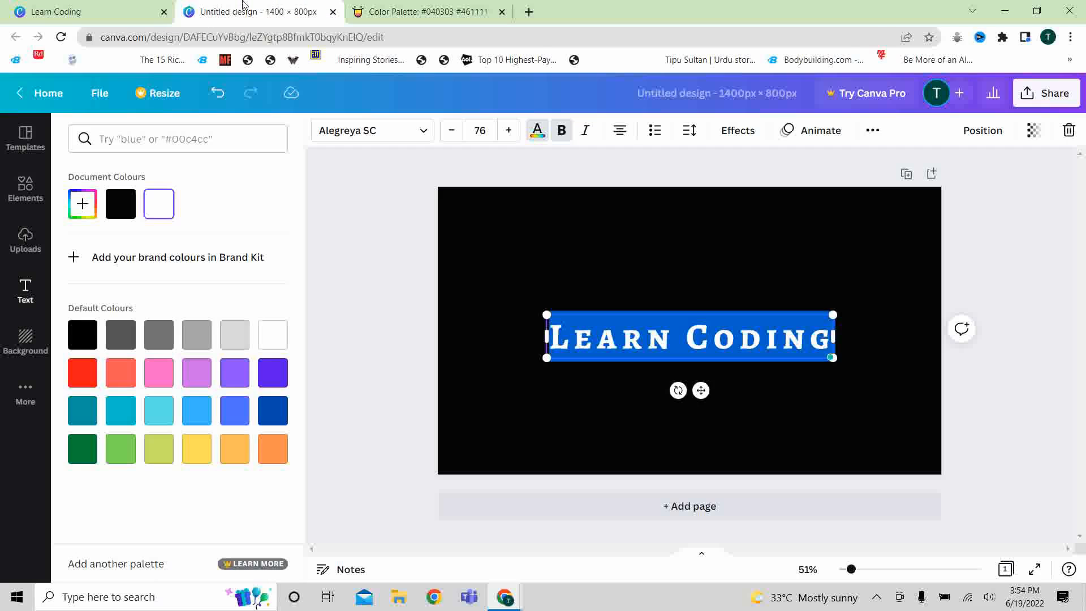
{"action": "left_click", "coordinate": [83, 205]}
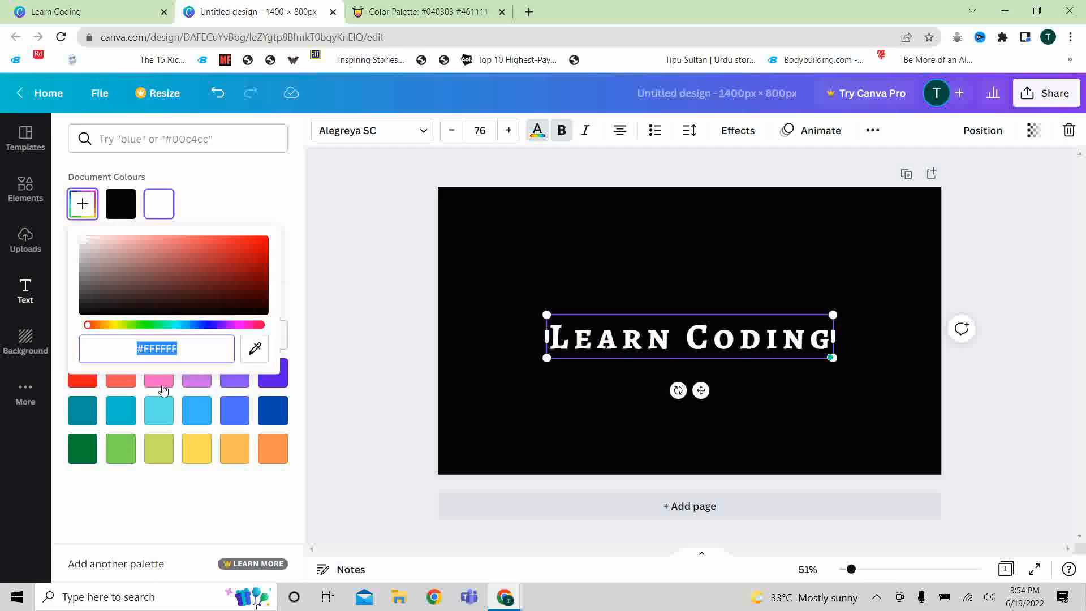
{"action": "key", "text": "ctrl+v"}
{"action": "left_click", "coordinate": [168, 392]}
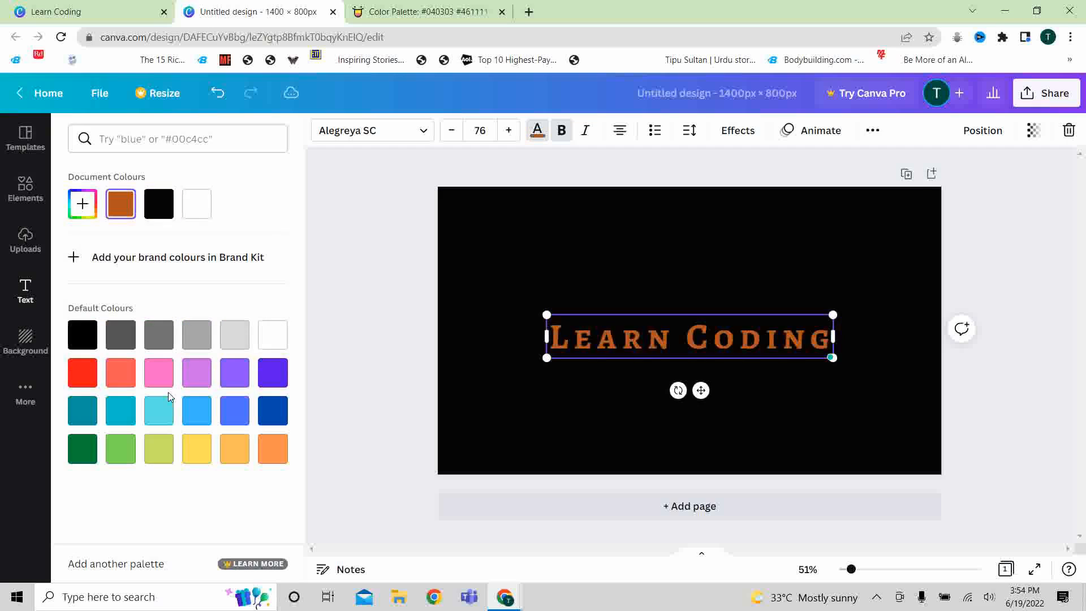
{"action": "key", "text": "Escape"}
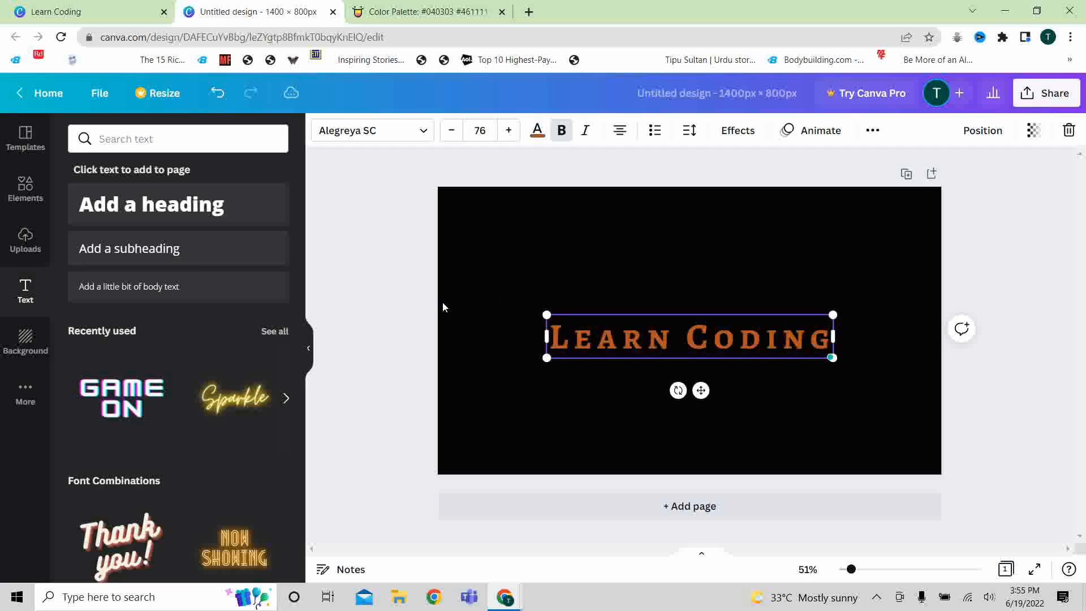
Check the sample site and colour palette for reference, and move the "Learn Coding" heading to the upper-left area of the page
{"action": "left_click", "coordinate": [40, 5]}
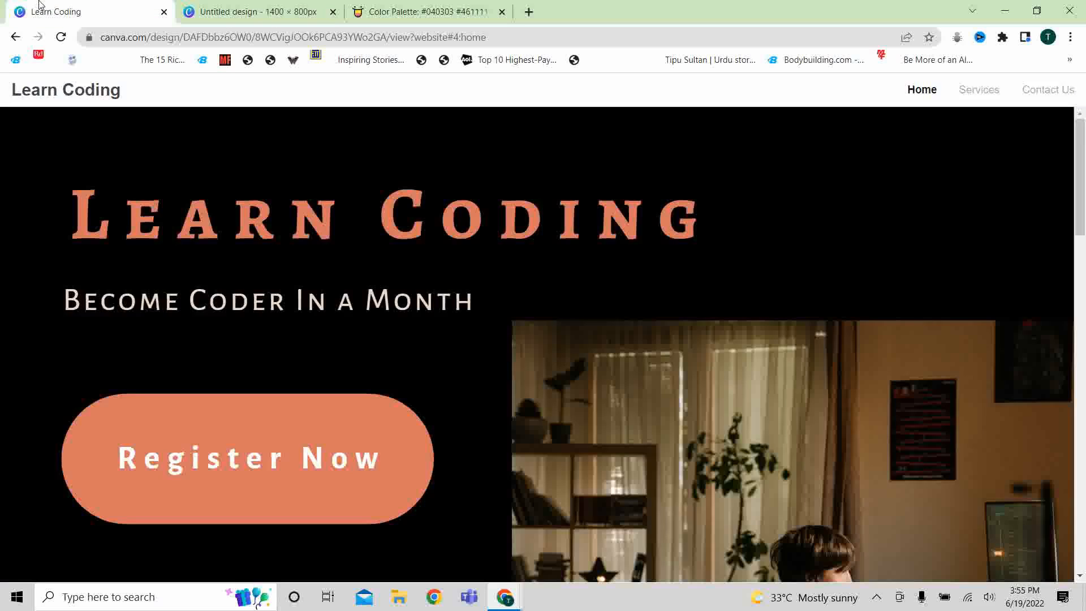
{"action": "left_click", "coordinate": [396, 8]}
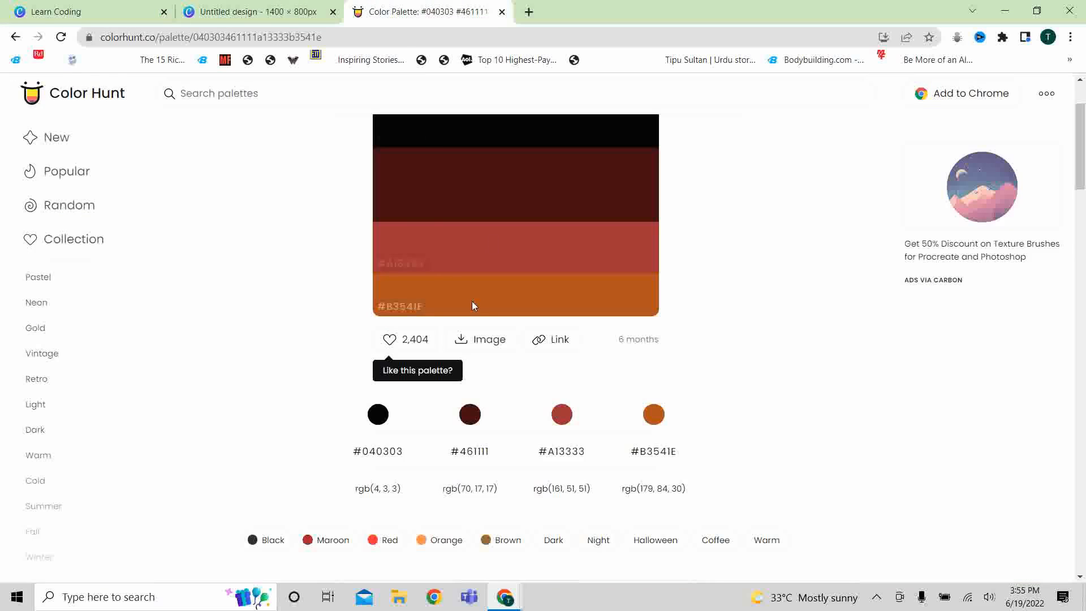
{"action": "left_click", "coordinate": [183, 4]}
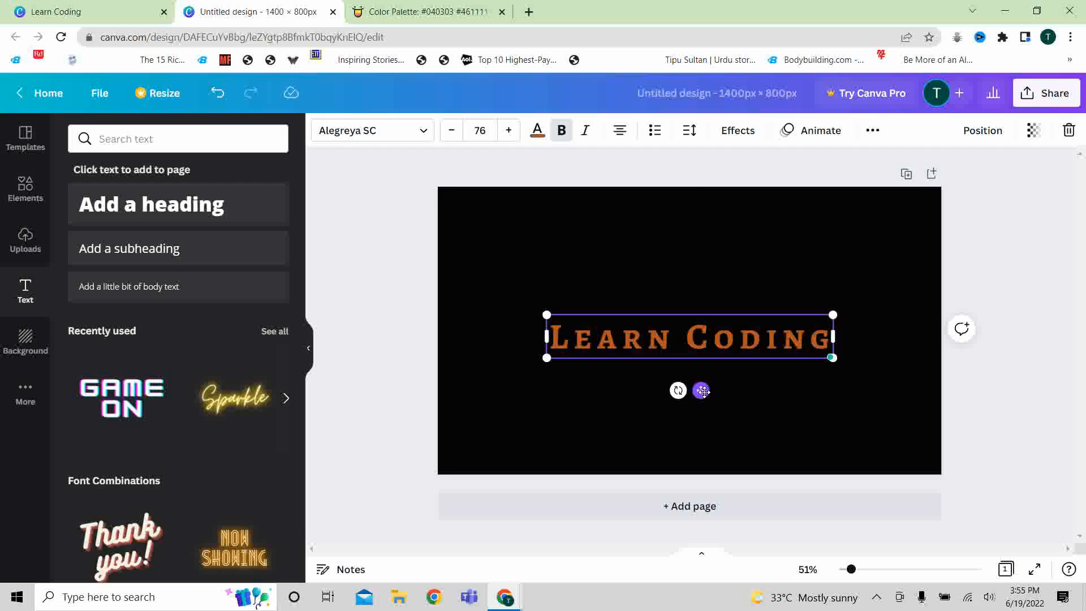
{"action": "left_click_drag", "start_coordinate": [702, 391], "coordinate": [625, 295]}
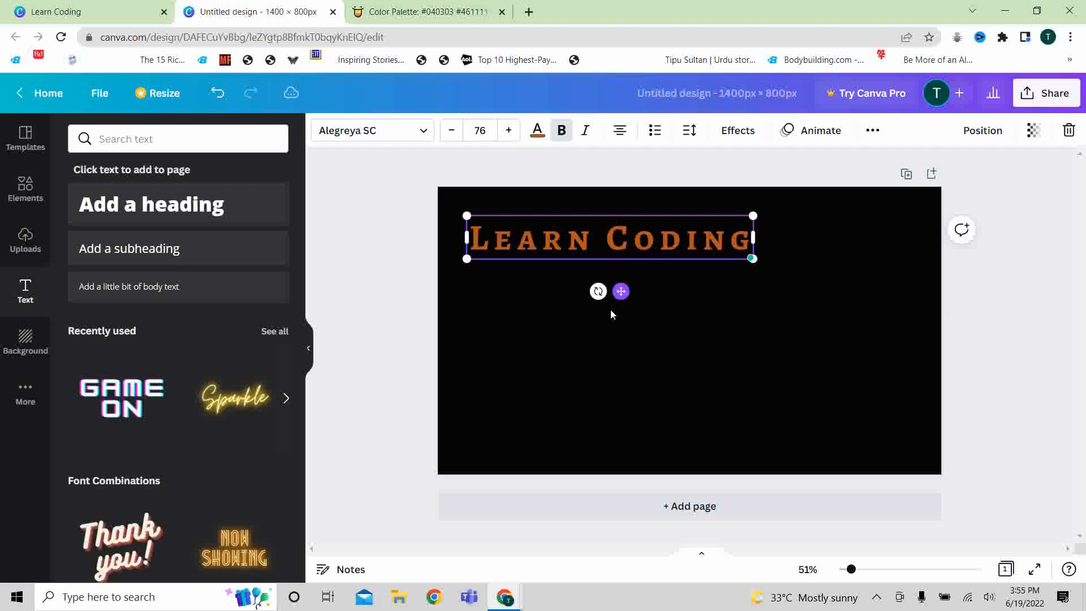
{"action": "left_click", "coordinate": [397, 338]}
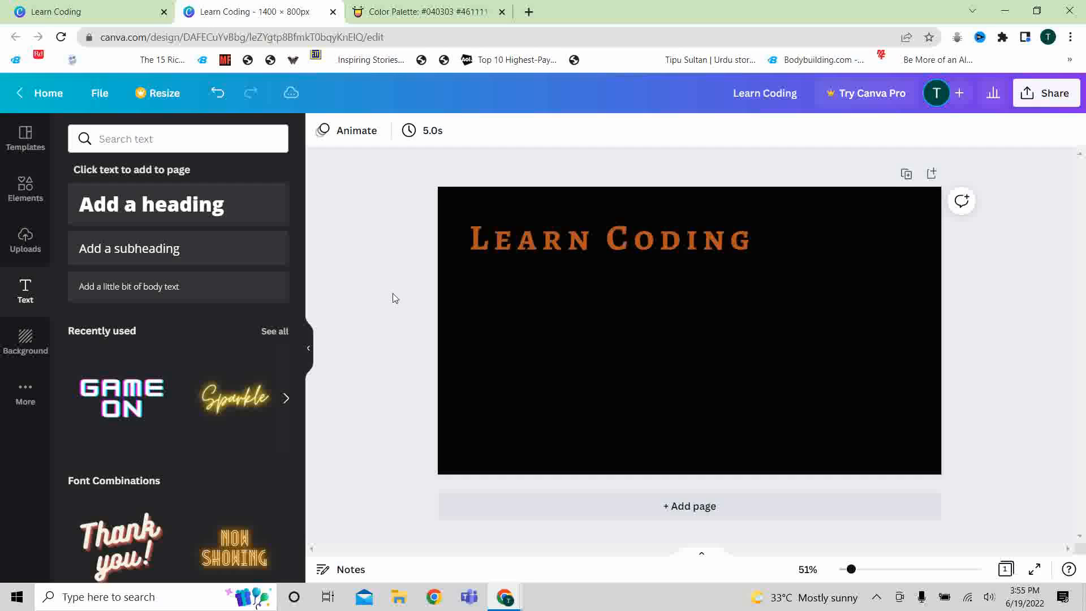
Check the sample site's tagline and add a subheading to the design reading "Become Coder In A Month"
{"action": "left_click", "coordinate": [35, 4]}
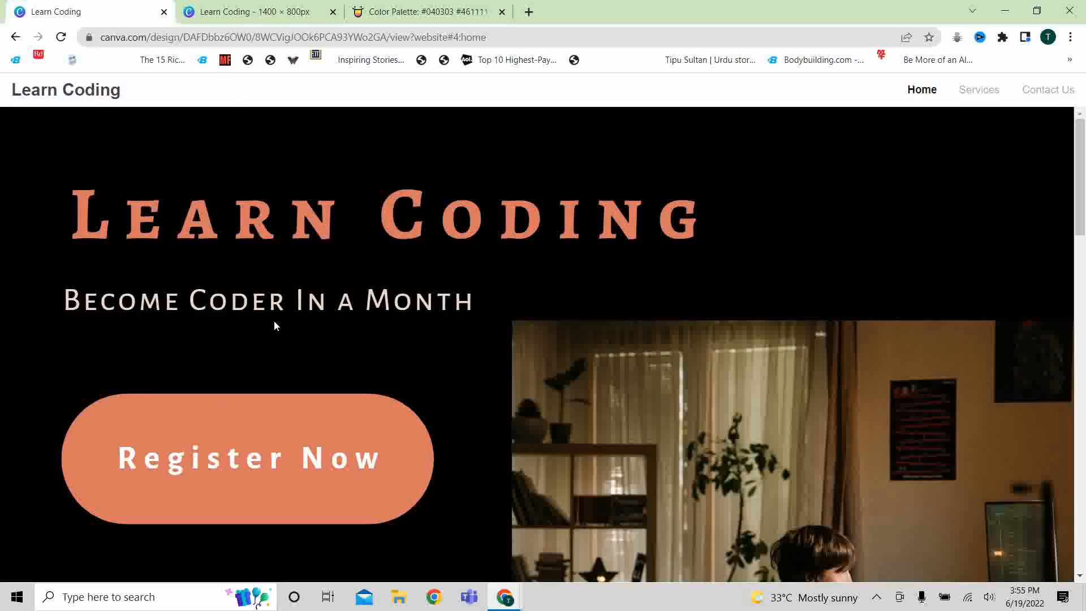
{"action": "left_click", "coordinate": [259, 7]}
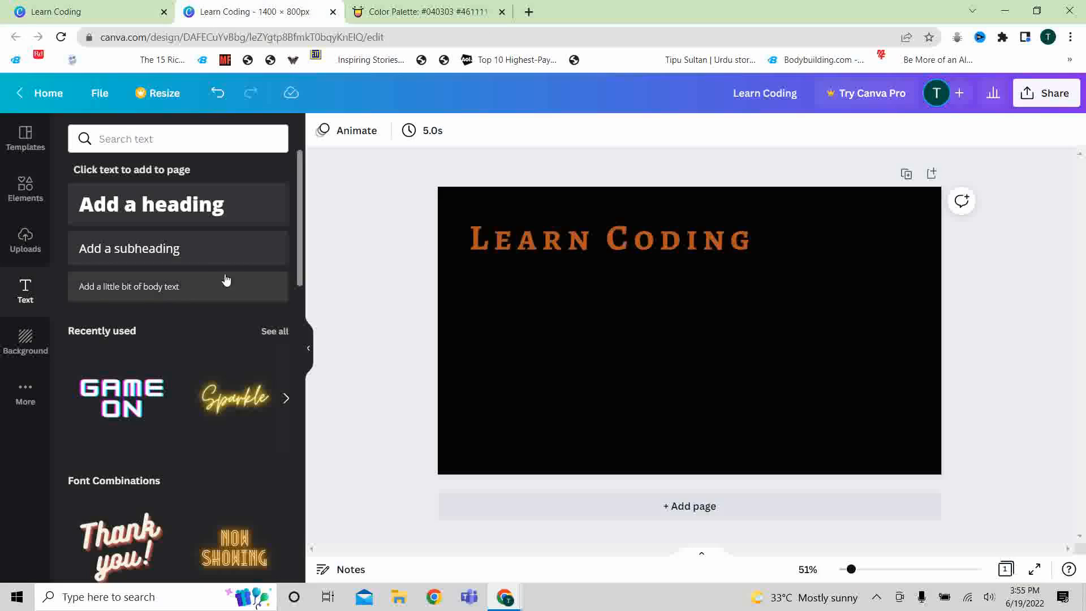
{"action": "left_click", "coordinate": [199, 256]}
{"action": "type", "text": "Be"}
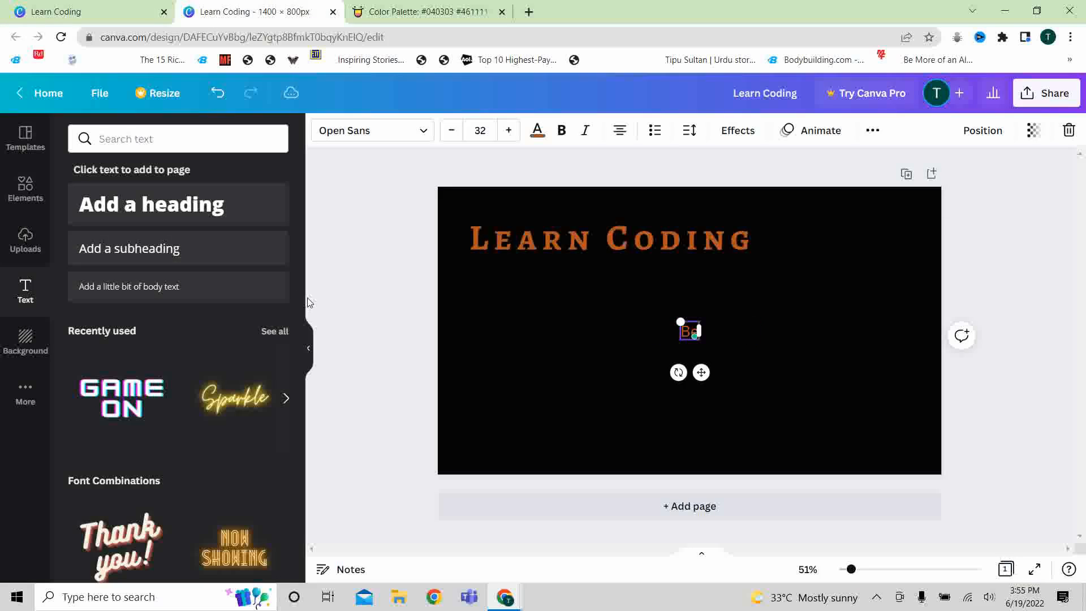
{"action": "type", "text": "come a"}
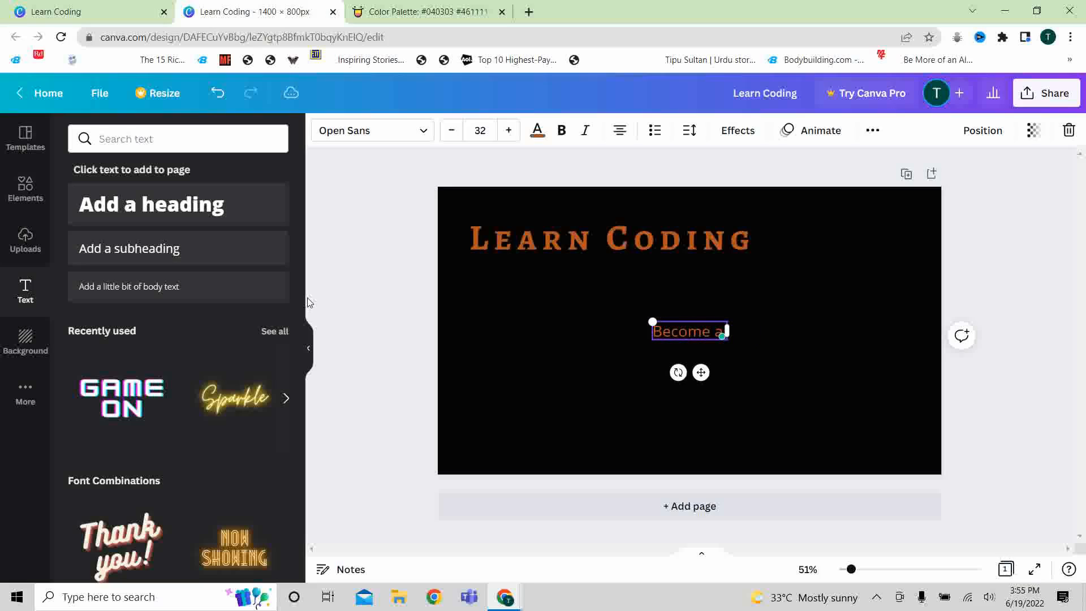
{"action": "key", "text": "BackSpace"}
{"action": "type", "text": "C"}
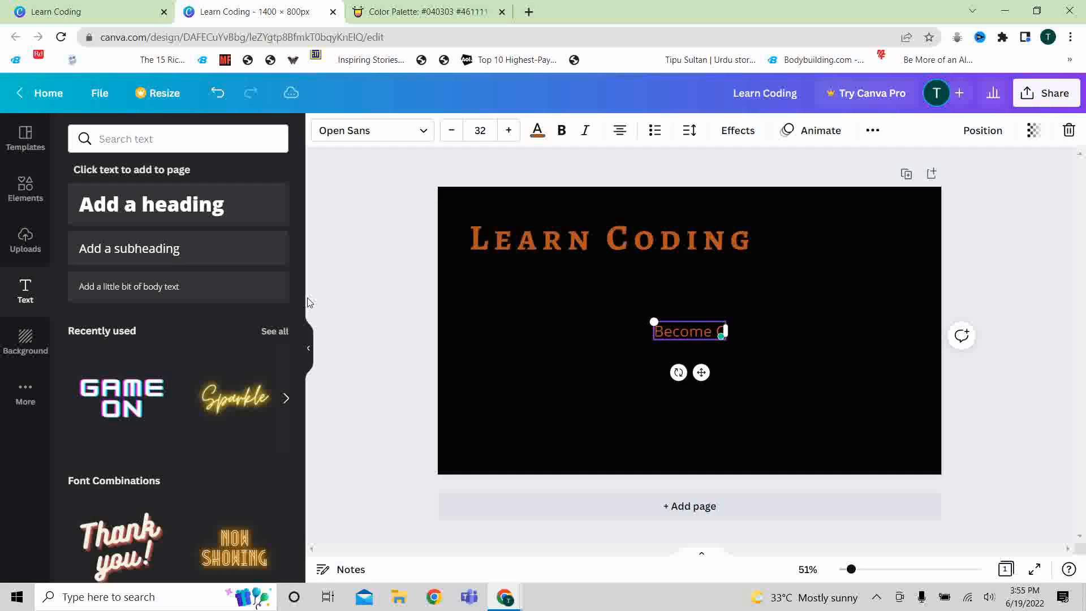
{"action": "type", "text": "oder In"}
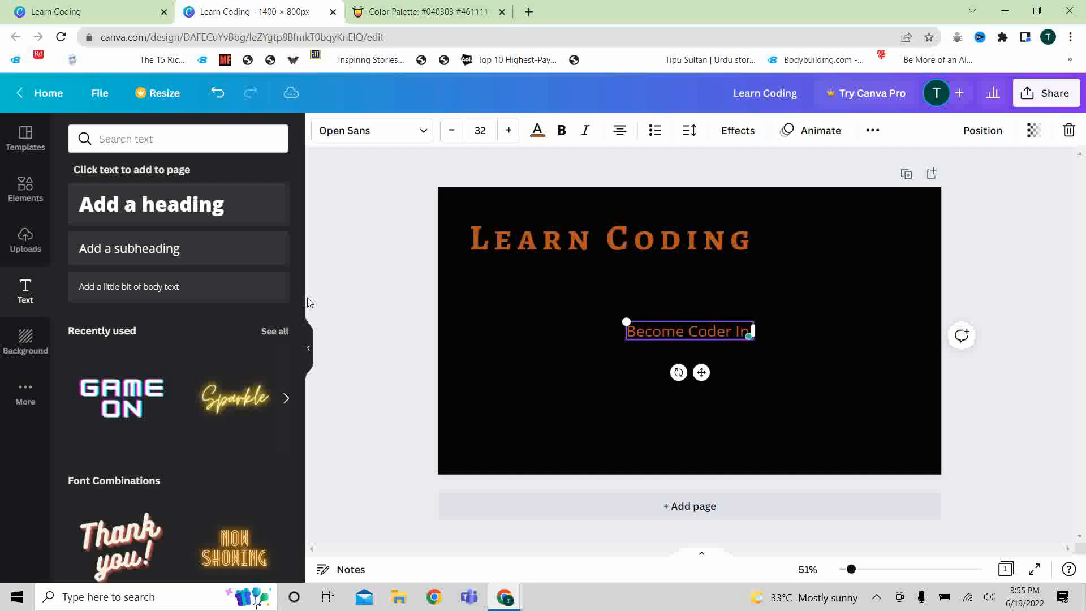
{"action": "type", "text": " A Month"}
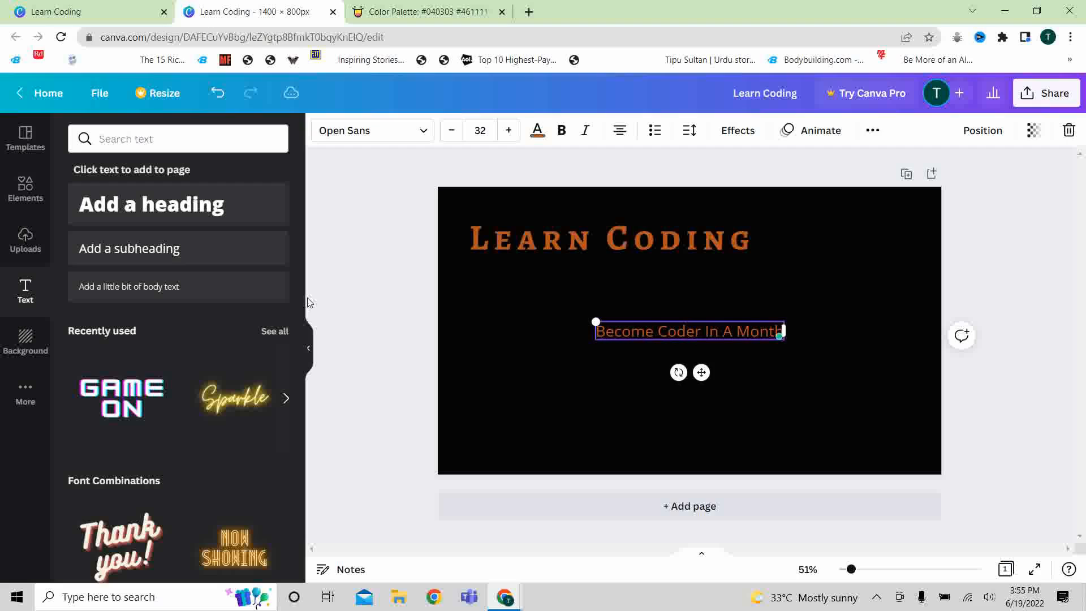
Set the font of the whole "Become Coder In A Month" subheading to Alegreya Sans SC Regular
{"action": "key", "text": "ctrl+a"}
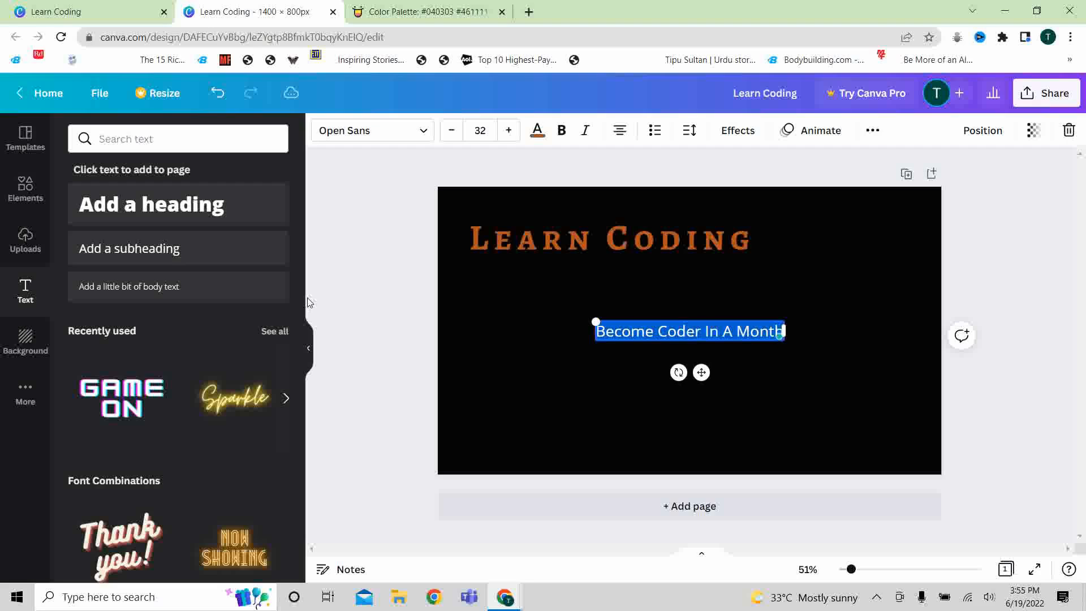
{"action": "left_click", "coordinate": [417, 129]}
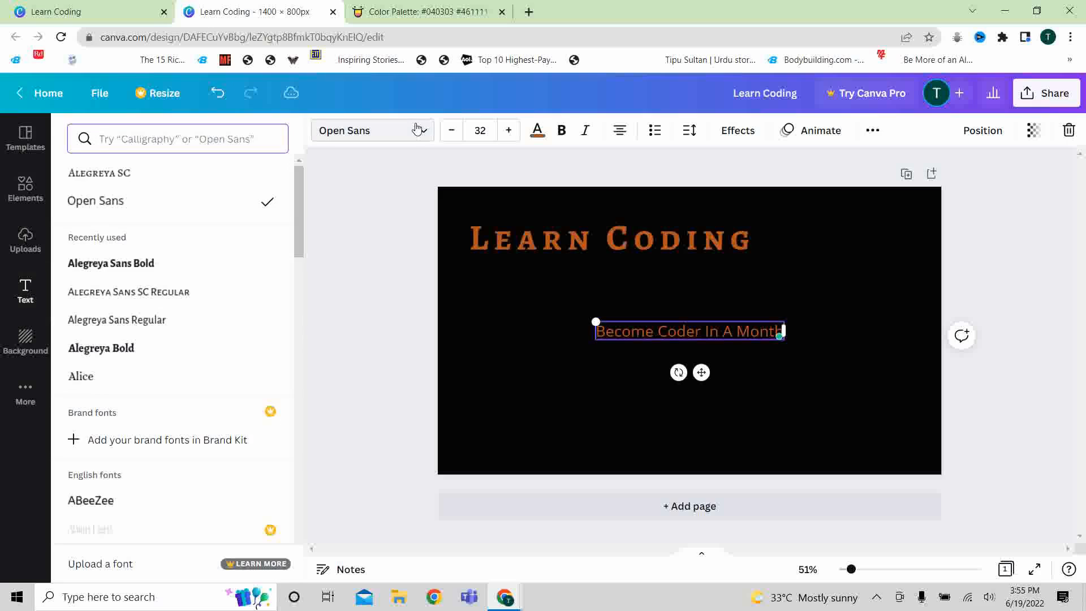
{"action": "left_click", "coordinate": [199, 291]}
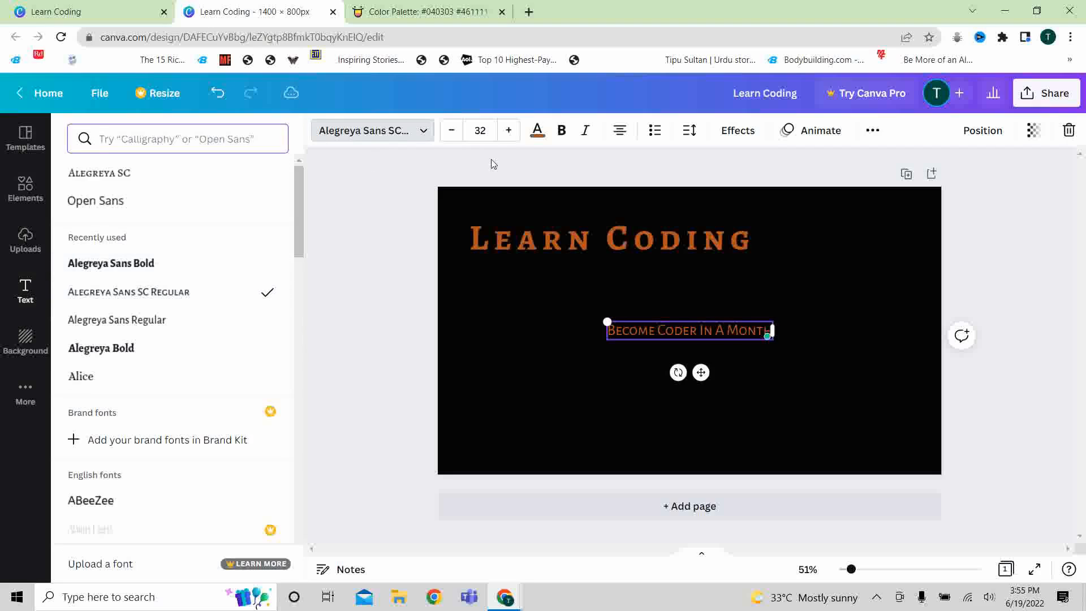
Increase the font size of the "Become Coder In A Month" subheading to 37
{"action": "left_click", "coordinate": [509, 131]}
{"action": "left_click", "coordinate": [509, 132]}
{"action": "left_click", "coordinate": [509, 131]}
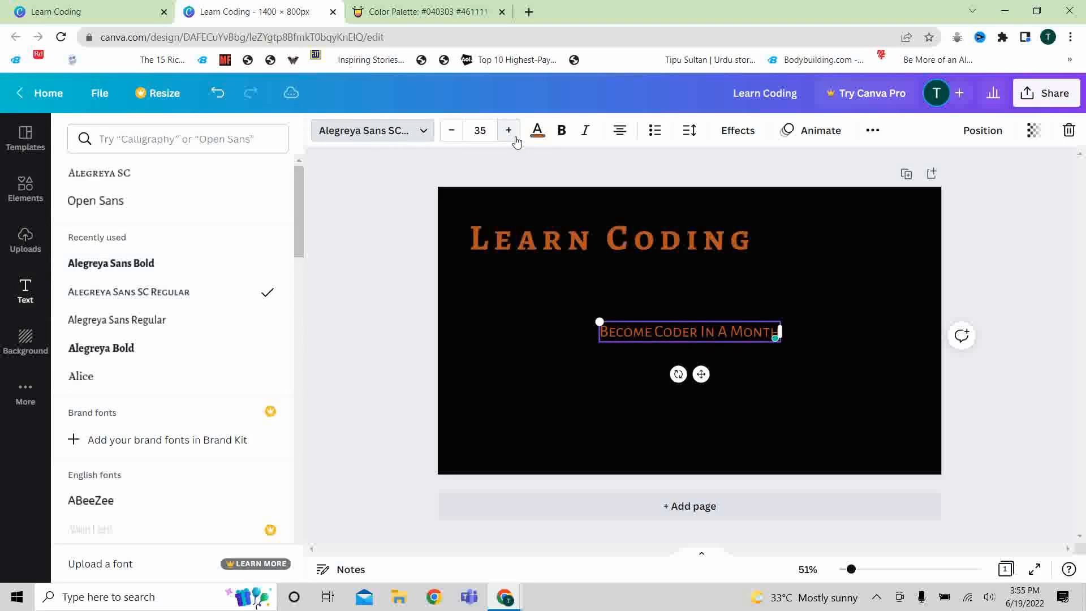
{"action": "left_click", "coordinate": [509, 131]}
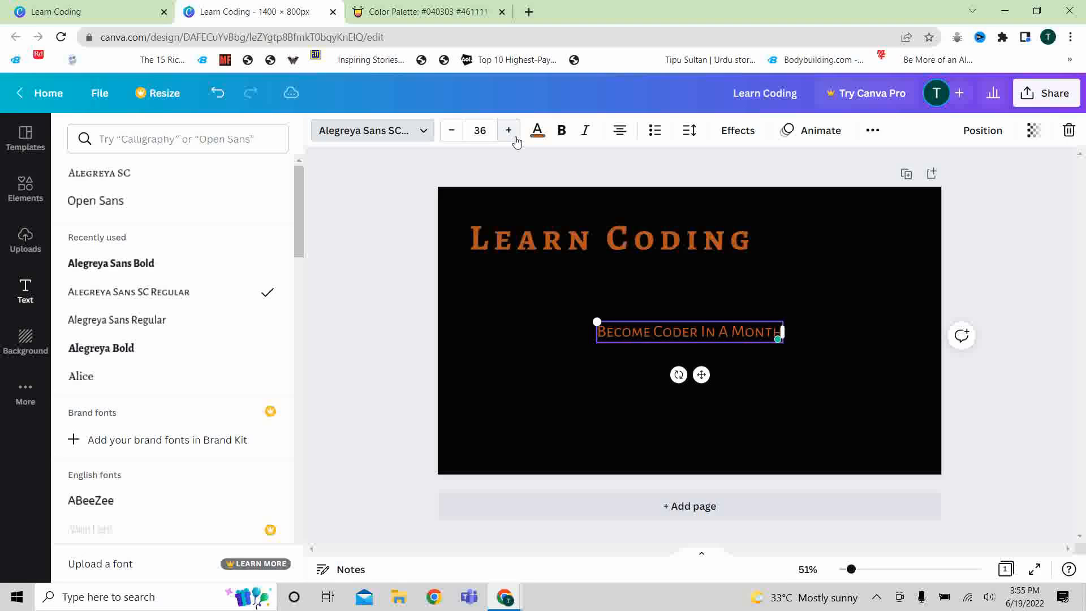
{"action": "left_click", "coordinate": [509, 132]}
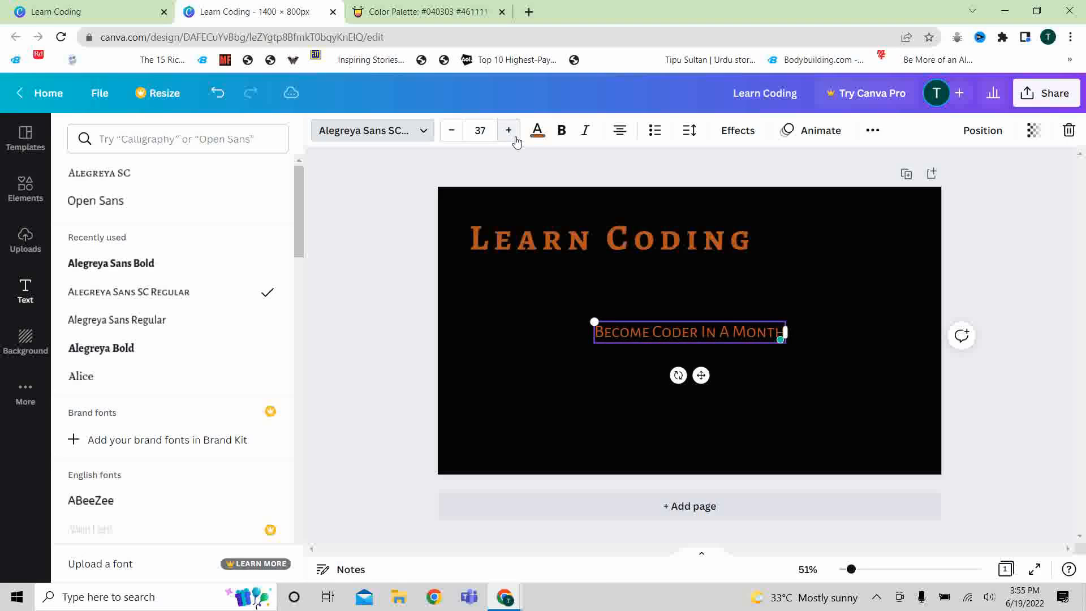
Colour the "Become Coder In A Month" subheading light orange from the default colours
{"action": "left_click", "coordinate": [538, 134]}
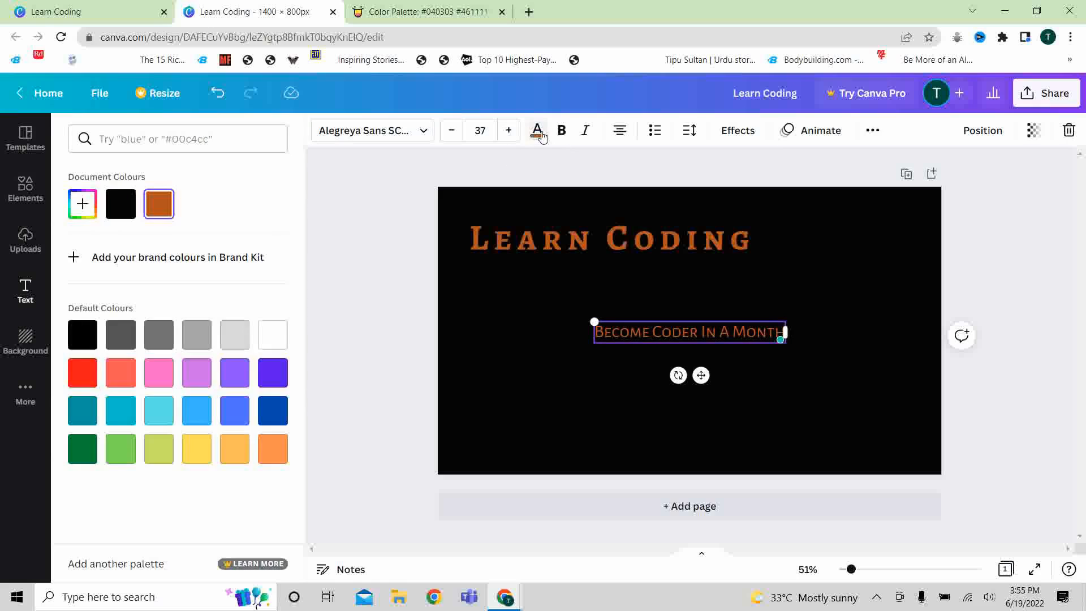
{"action": "left_click", "coordinate": [82, 205]}
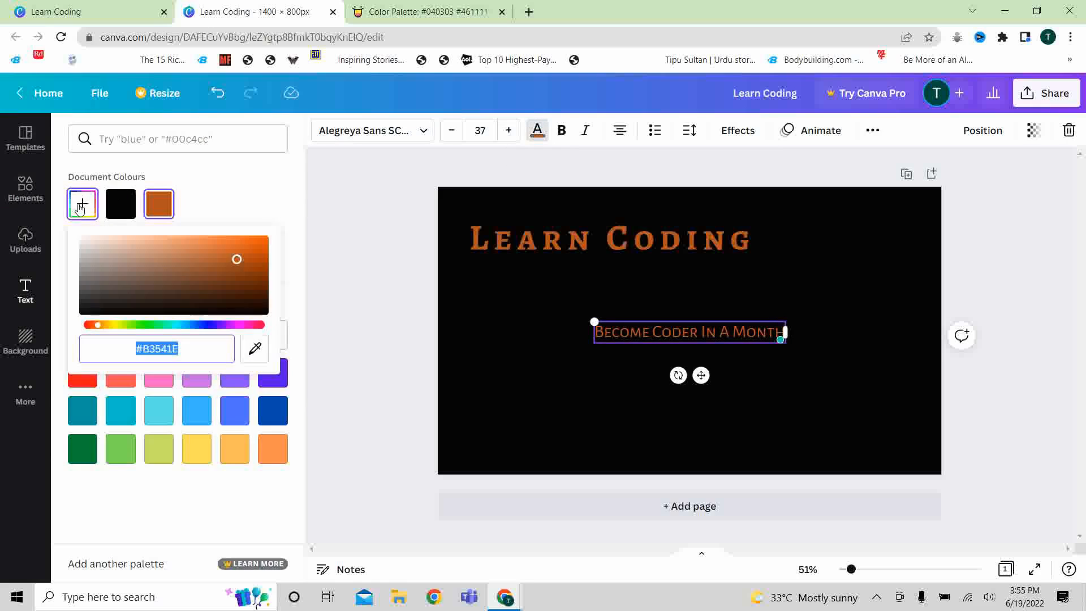
{"action": "left_click", "coordinate": [273, 456]}
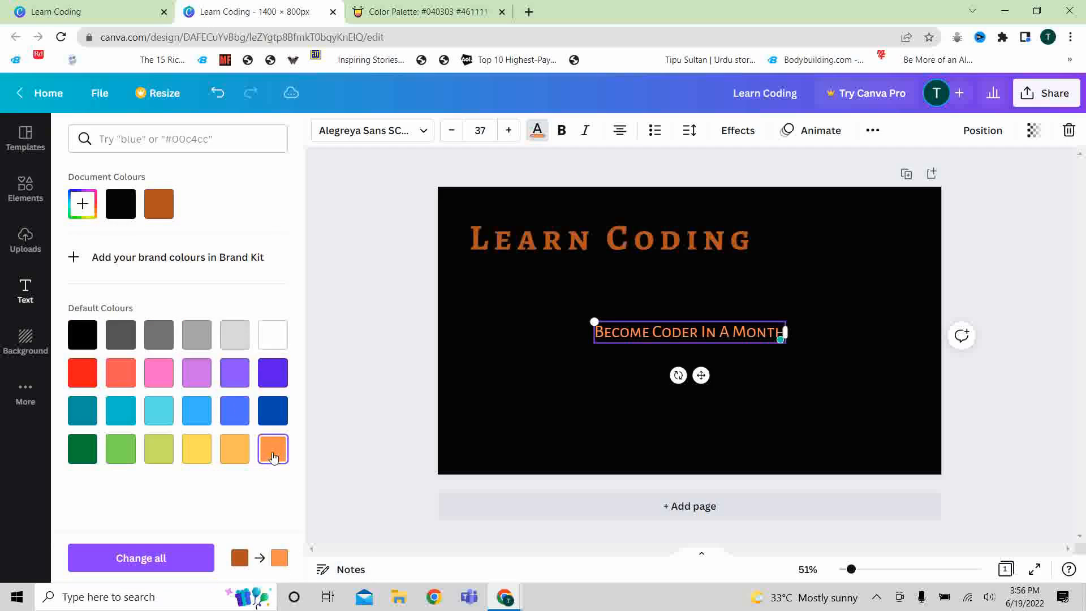
{"action": "left_click", "coordinate": [240, 455]}
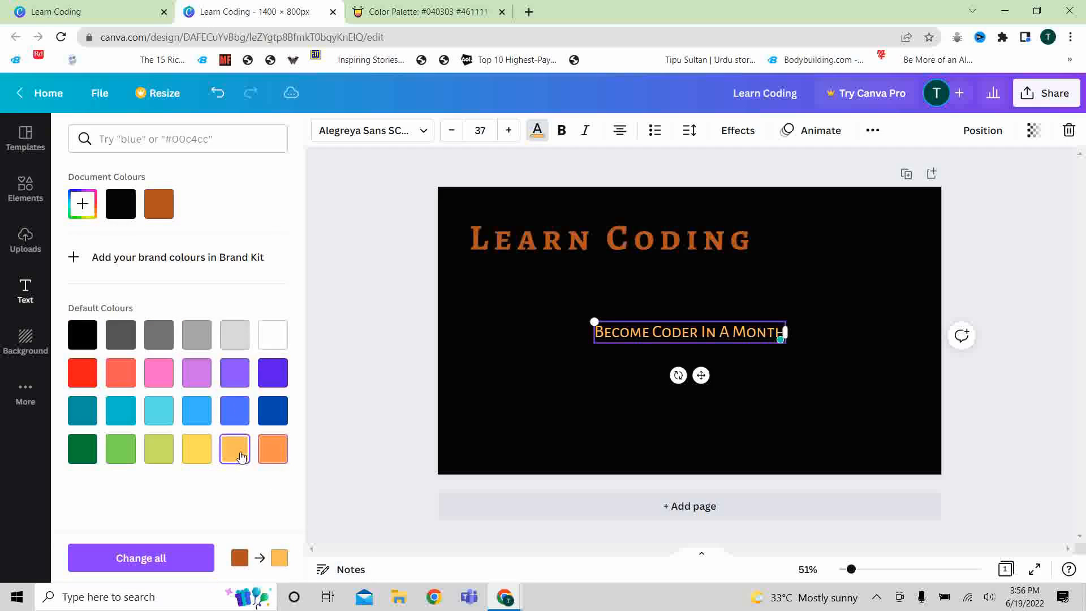
{"action": "left_click", "coordinate": [275, 458]}
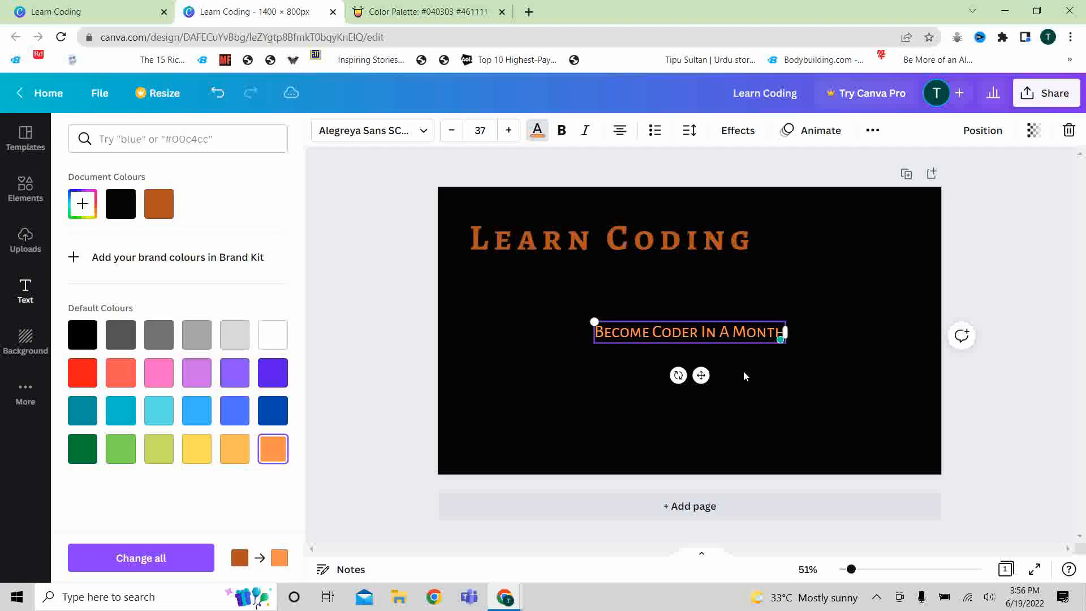
Move the "Become Coder In A Month" subheading directly beneath the "Learn Coding" heading, aligned near its left edge, and deselect it
{"action": "left_click_drag", "start_coordinate": [700, 374], "coordinate": [578, 326]}
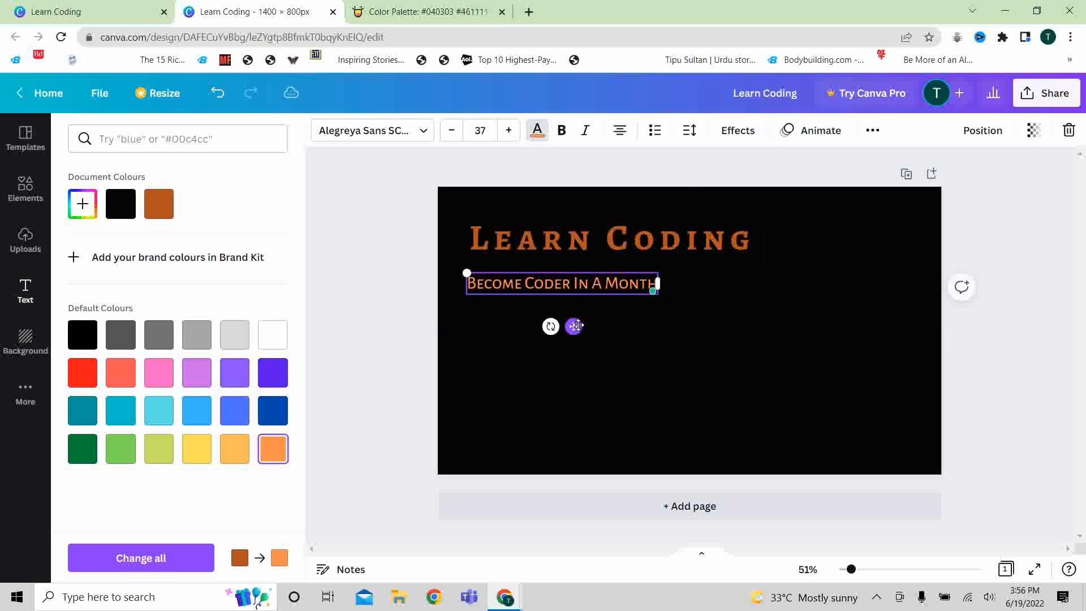
{"action": "left_click", "coordinate": [357, 363]}
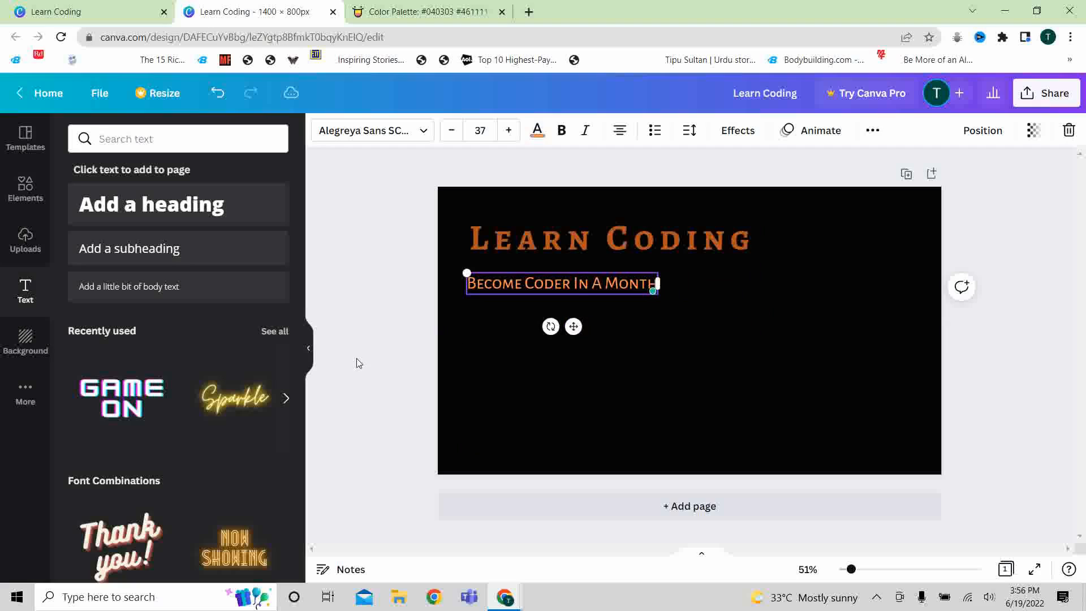
{"action": "left_click", "coordinate": [357, 363]}
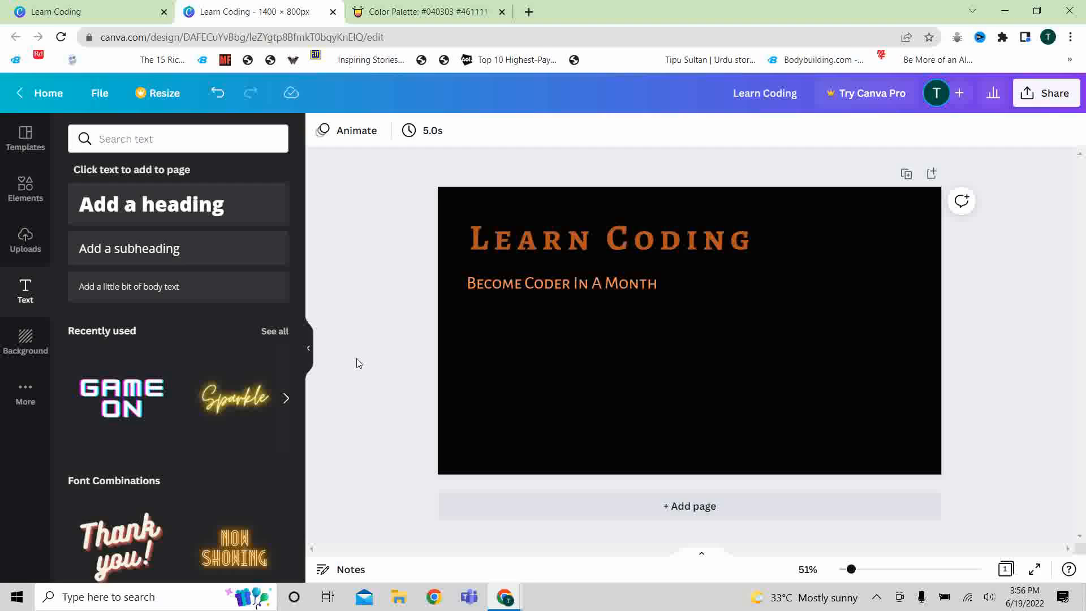
Add the uploaded photo of the boy at a computer, place it in the page's lower-right corner and resize it to about 811 × 541
{"action": "left_click", "coordinate": [23, 245]}
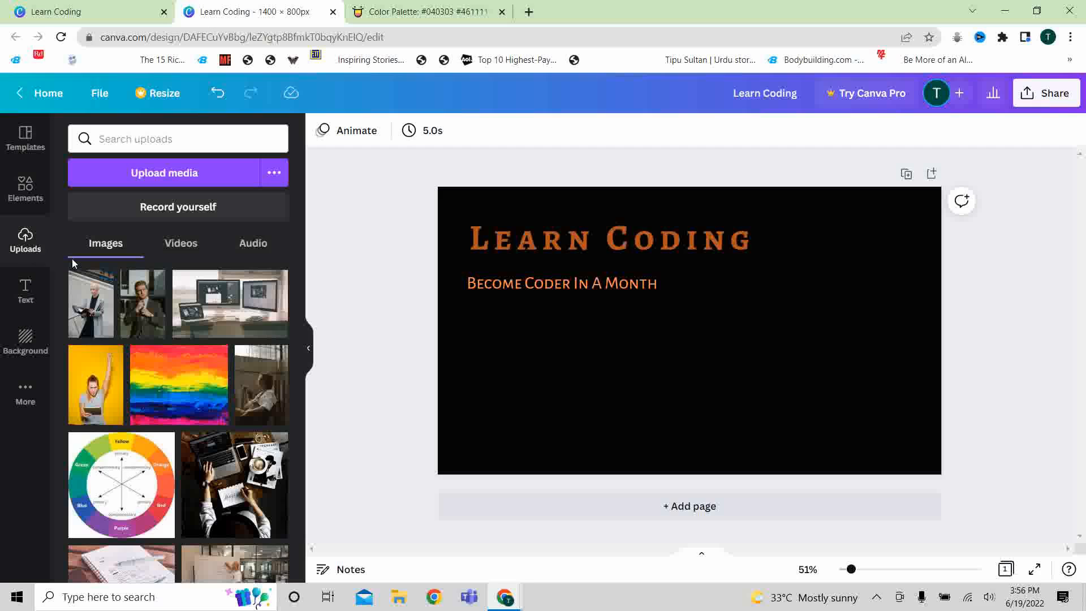
{"action": "scroll", "coordinate": [246, 383], "scroll_direction": "down", "scroll_amount": 10}
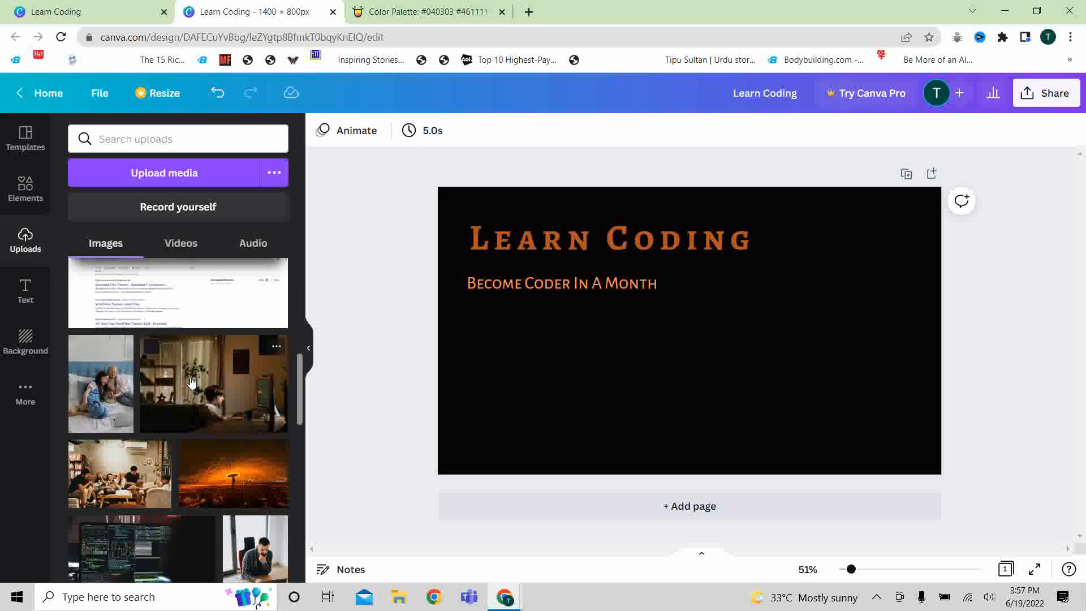
{"action": "left_click", "coordinate": [191, 383]}
{"action": "left_click_drag", "start_coordinate": [741, 344], "coordinate": [851, 392]}
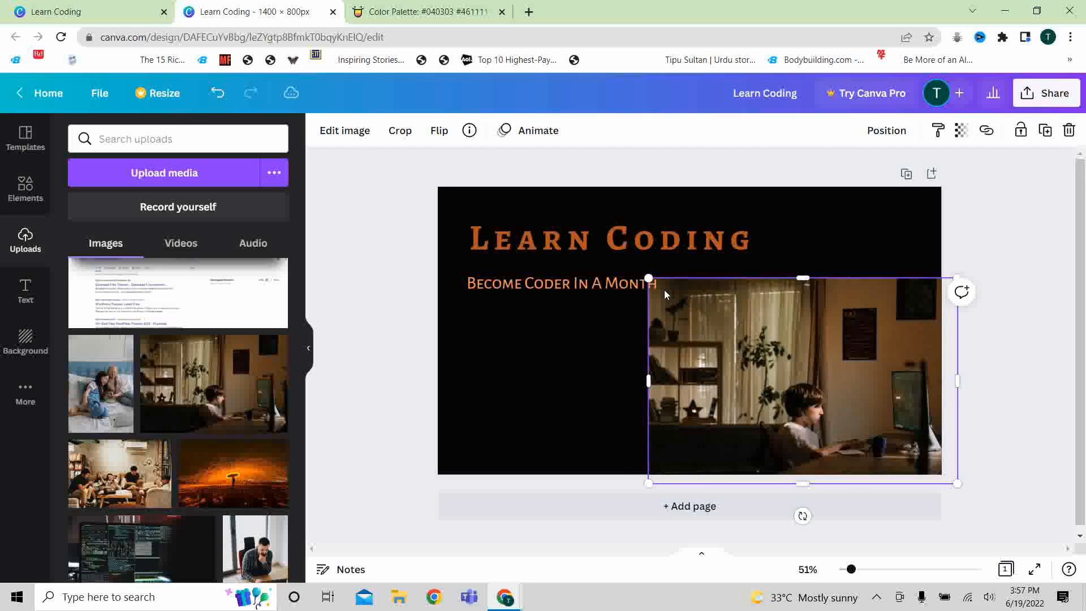
{"action": "left_click_drag", "start_coordinate": [648, 278], "coordinate": [673, 295]}
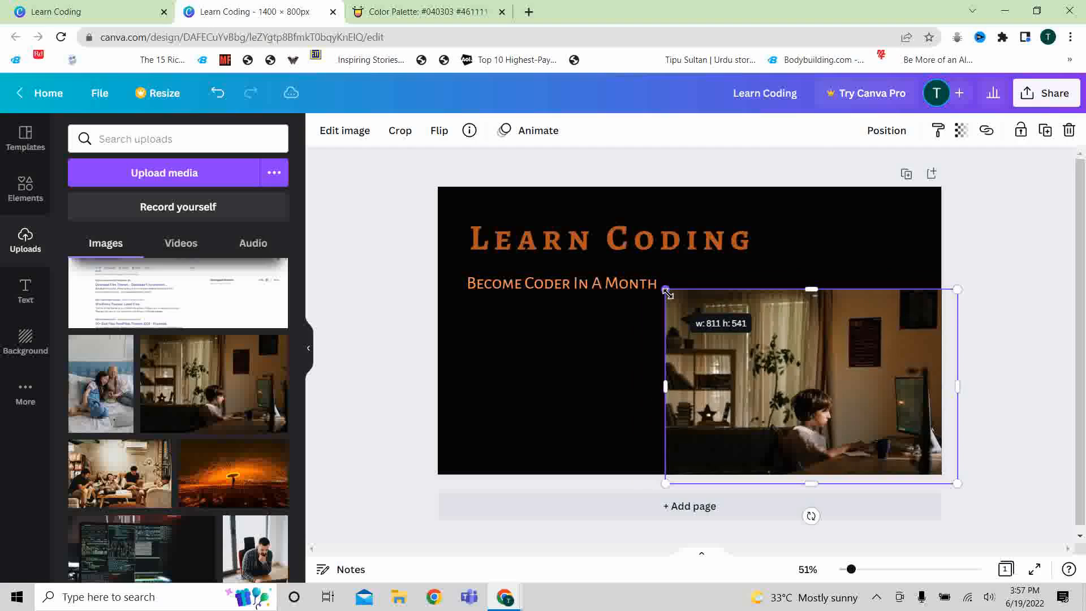
{"action": "left_click", "coordinate": [361, 378]}
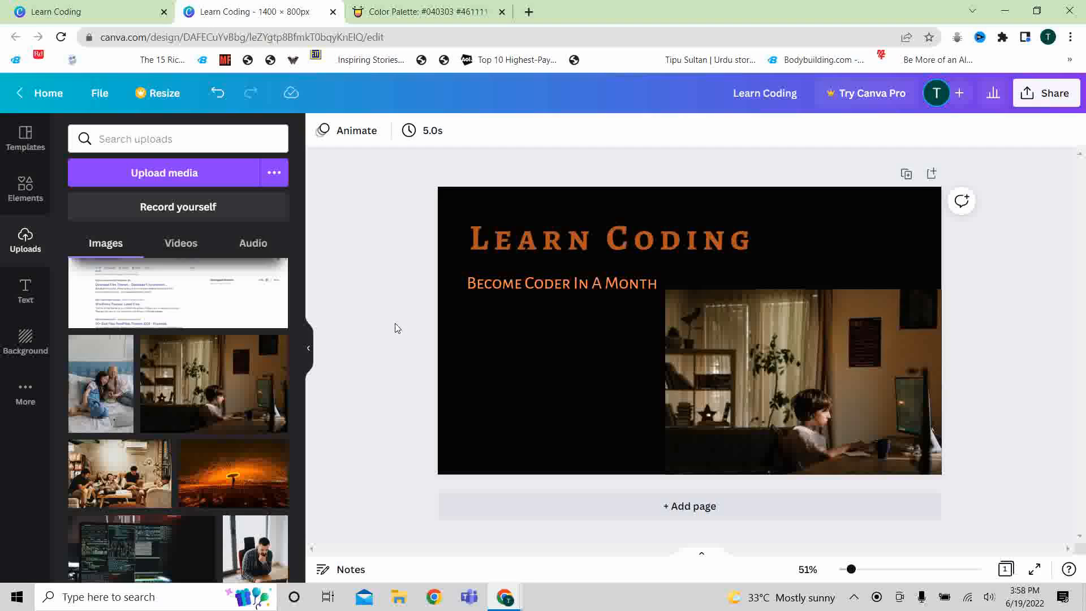
Add the recently used red-orange pill shape and place it below the subheading, to the left of the photo
{"action": "left_click", "coordinate": [27, 293]}
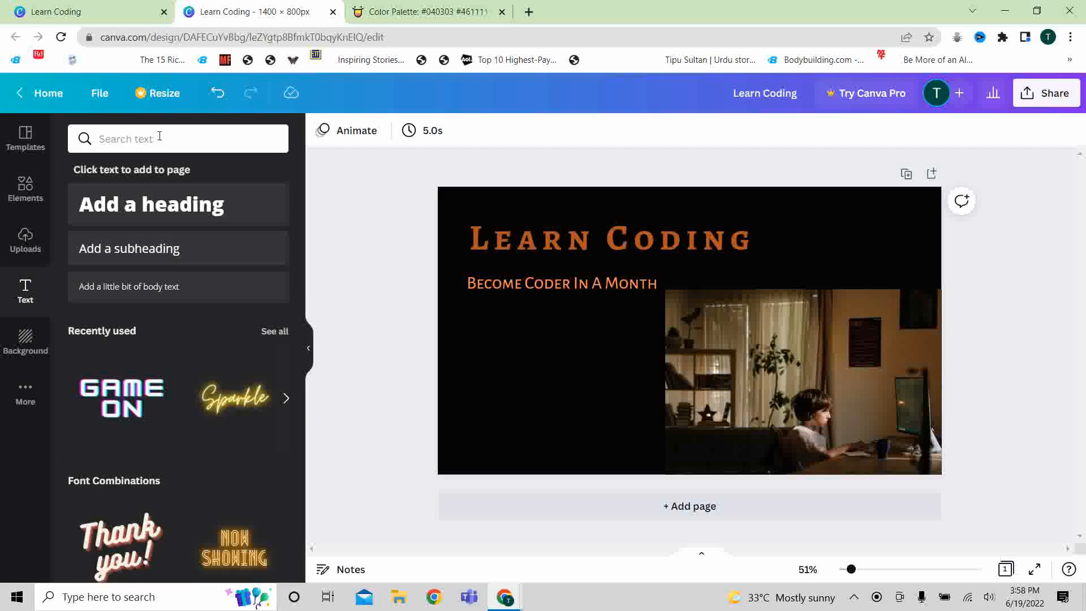
{"action": "left_click", "coordinate": [28, 191]}
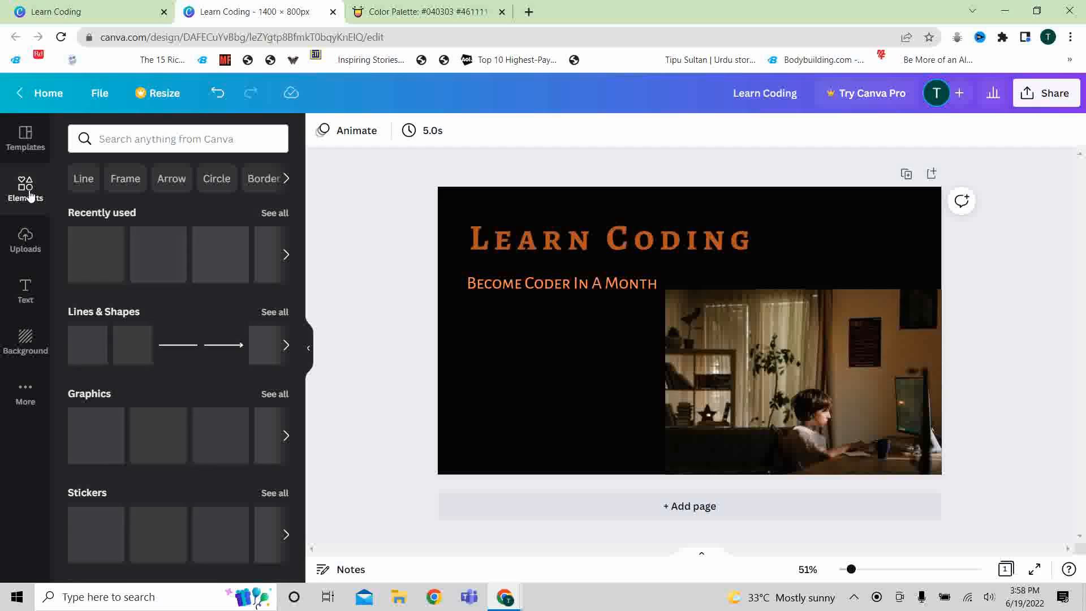
{"action": "left_click", "coordinate": [224, 257]}
{"action": "left_click_drag", "start_coordinate": [701, 327], "coordinate": [579, 348]}
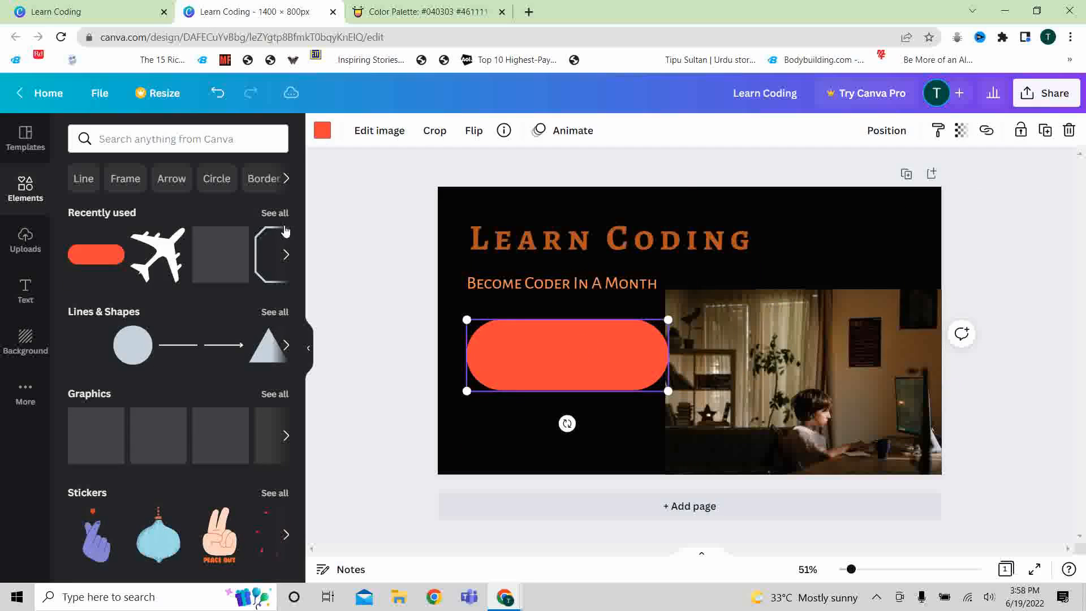
Add a subheading text box reading "REGISTRATION" for the pill-shaped button
{"action": "left_click", "coordinate": [23, 291]}
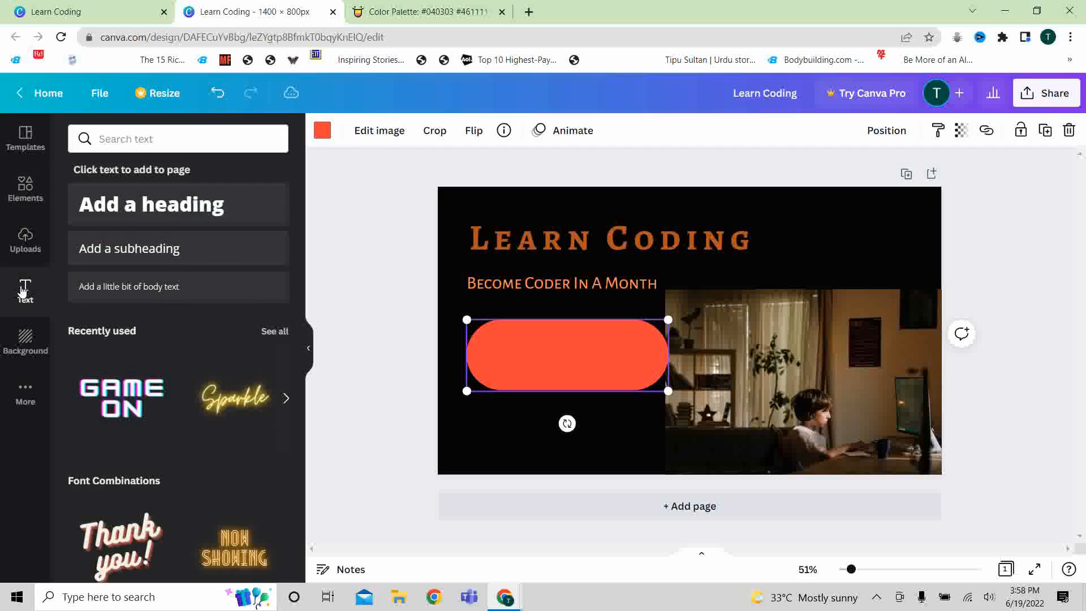
{"action": "left_click", "coordinate": [149, 259]}
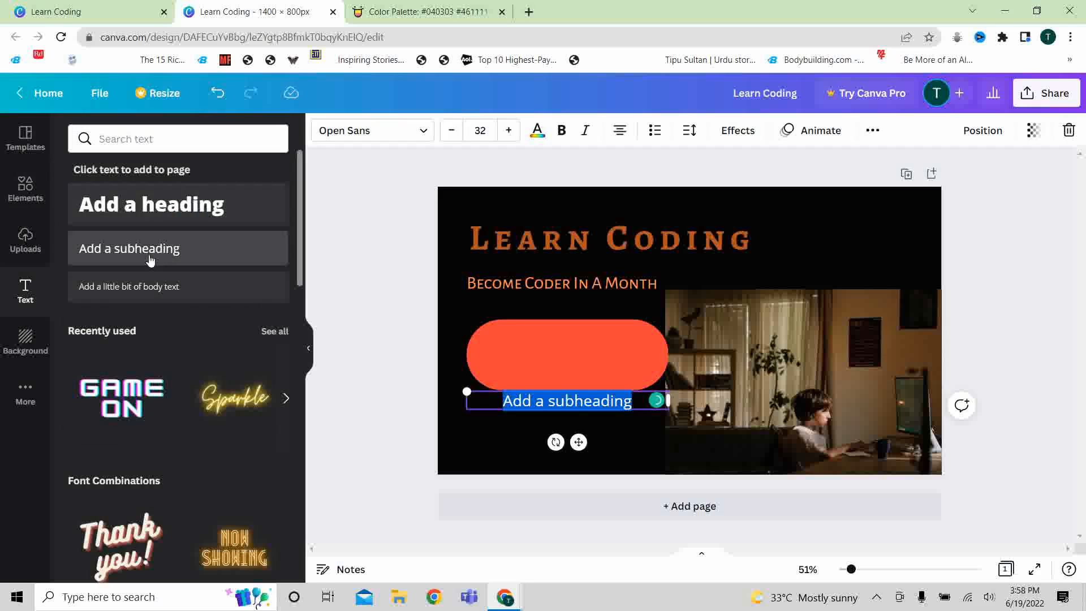
{"action": "type", "text": "REGIS"}
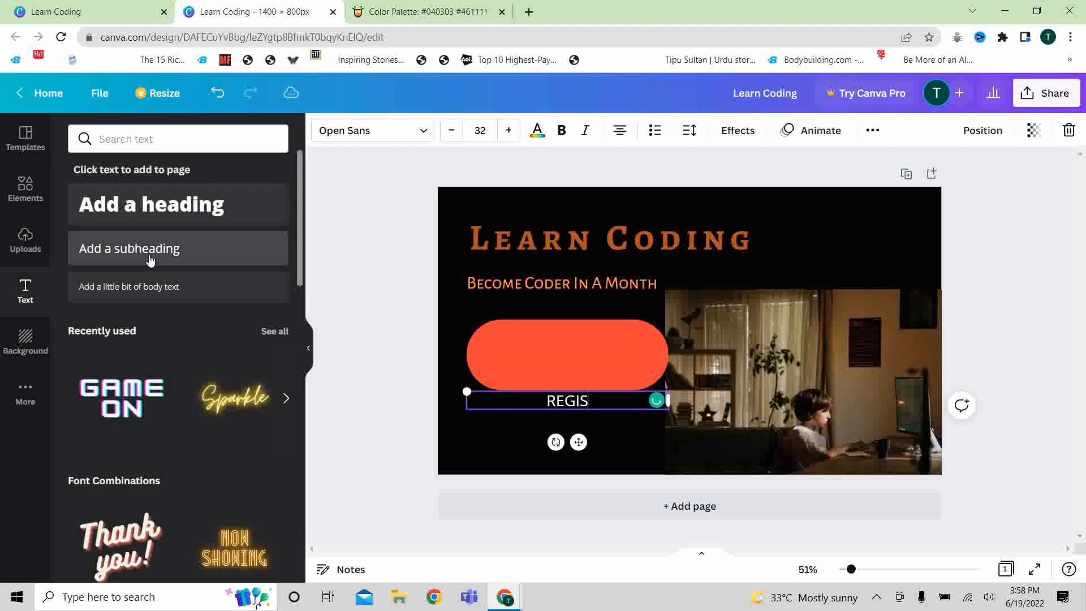
{"action": "type", "text": "TRATION"}
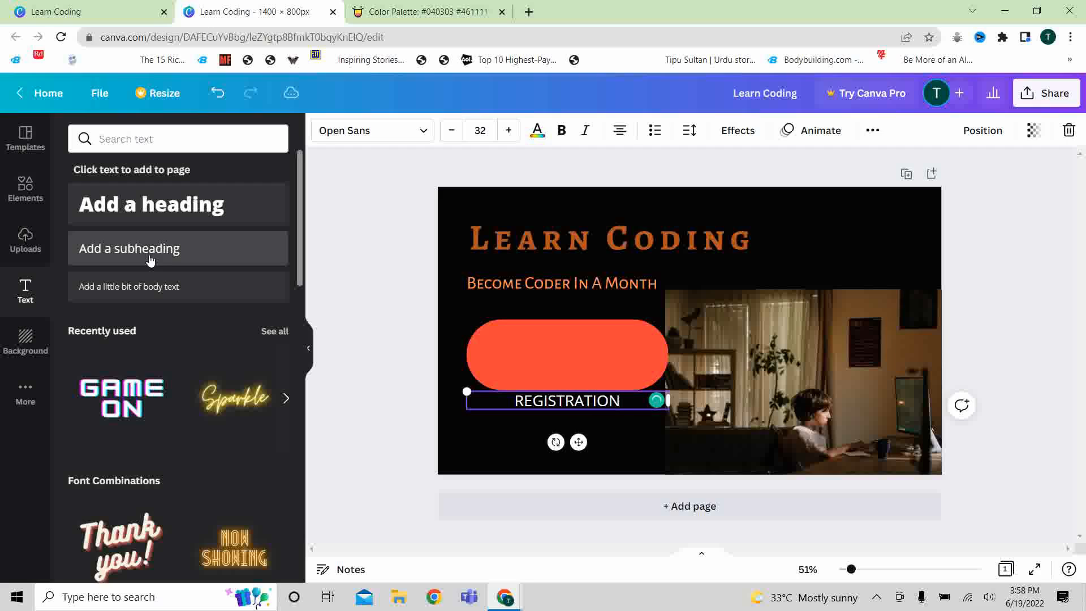
Set the "REGISTRATION" text to Alegreya Sans Regular and centre it on the red-orange pill shape
{"action": "key", "text": "ctrl+a"}
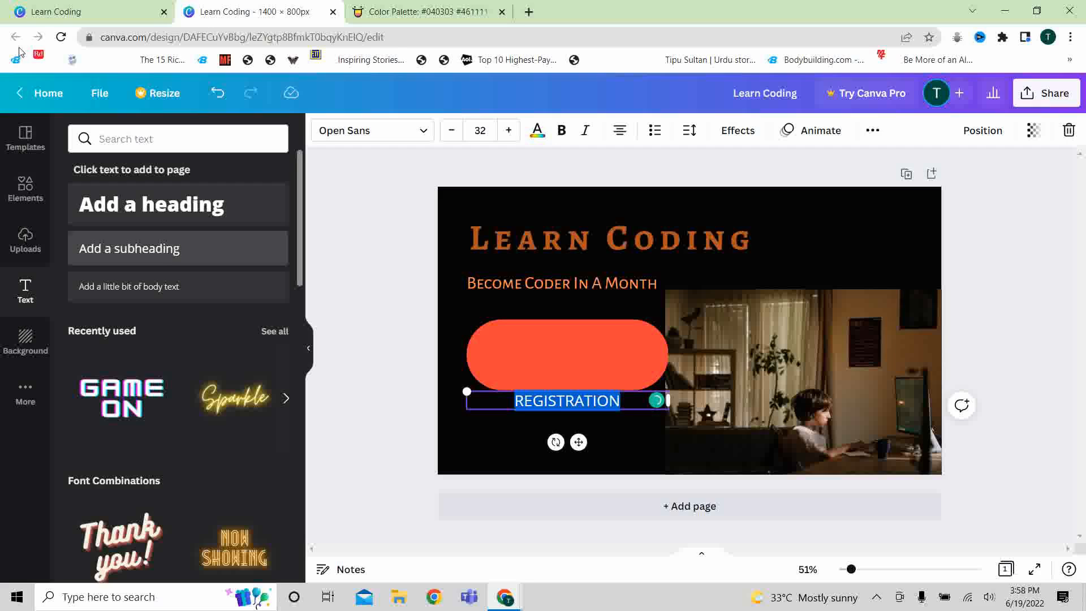
{"action": "left_click", "coordinate": [423, 131]}
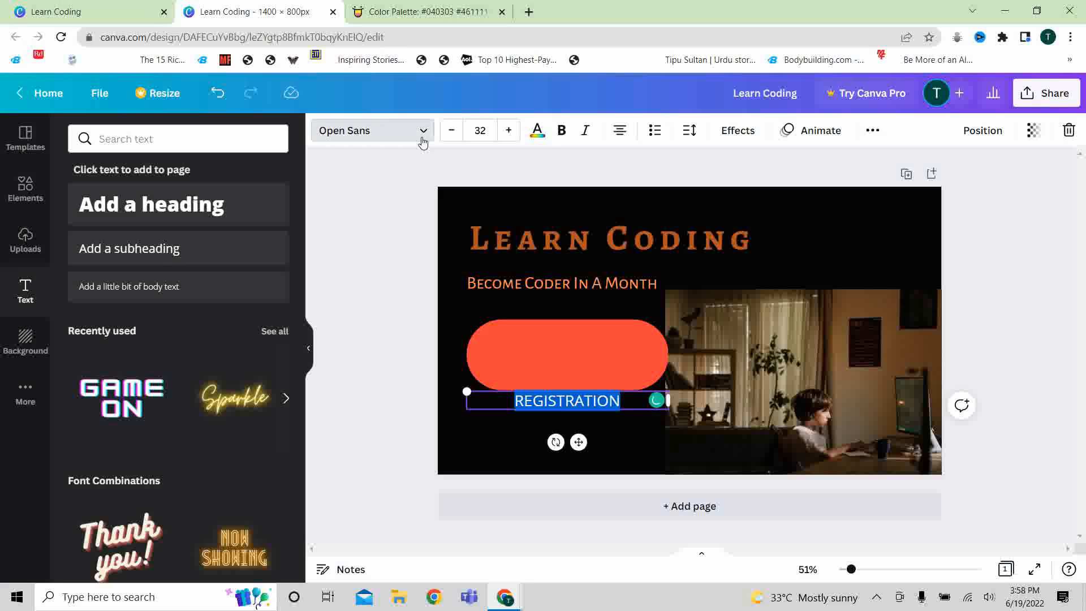
{"action": "left_click", "coordinate": [142, 326]}
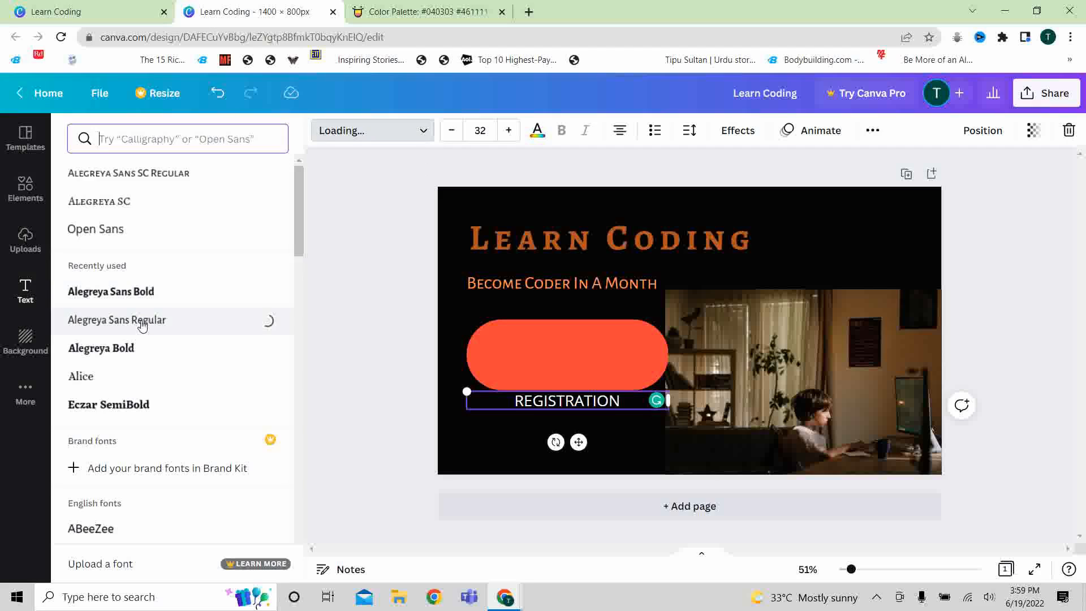
{"action": "key", "text": "Escape"}
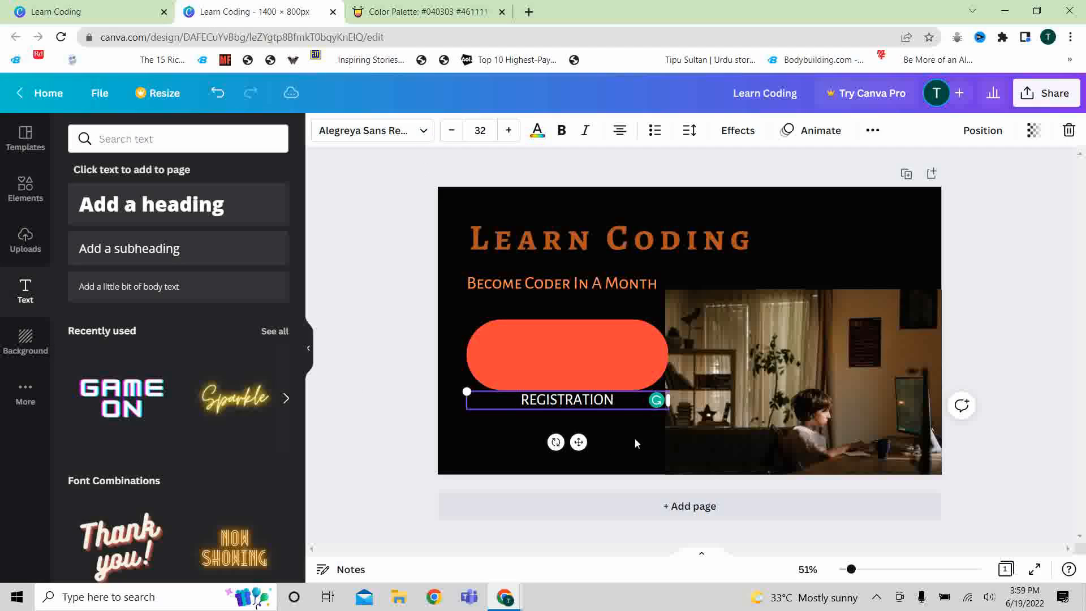
{"action": "left_click_drag", "start_coordinate": [578, 442], "coordinate": [580, 399]}
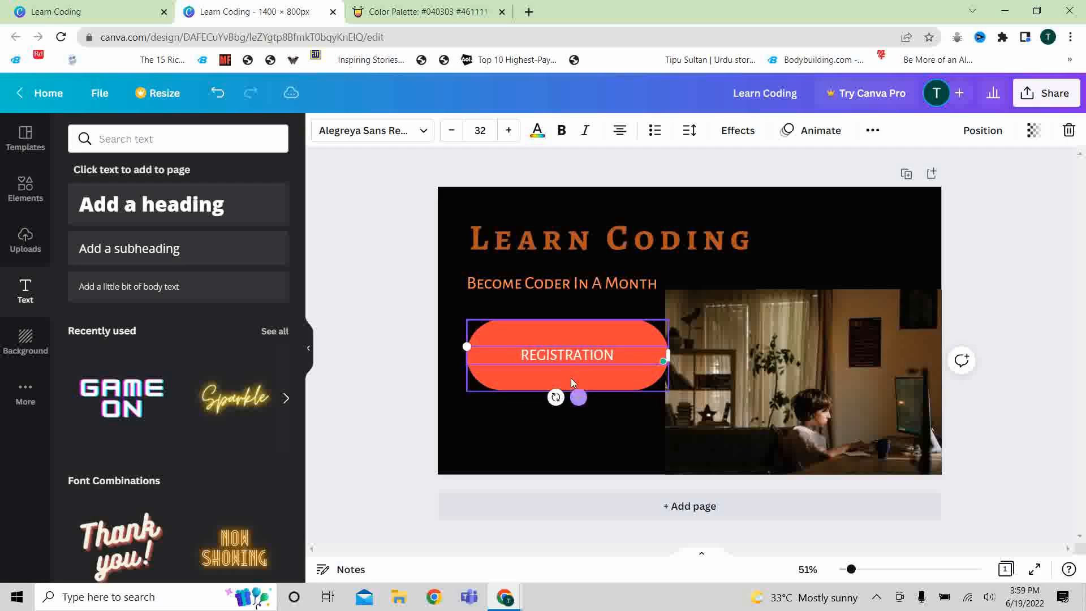
Colour the "REGISTRATION" text light orange from the document colours and compare the button with the one on the sample site
{"action": "double_click", "coordinate": [559, 351]}
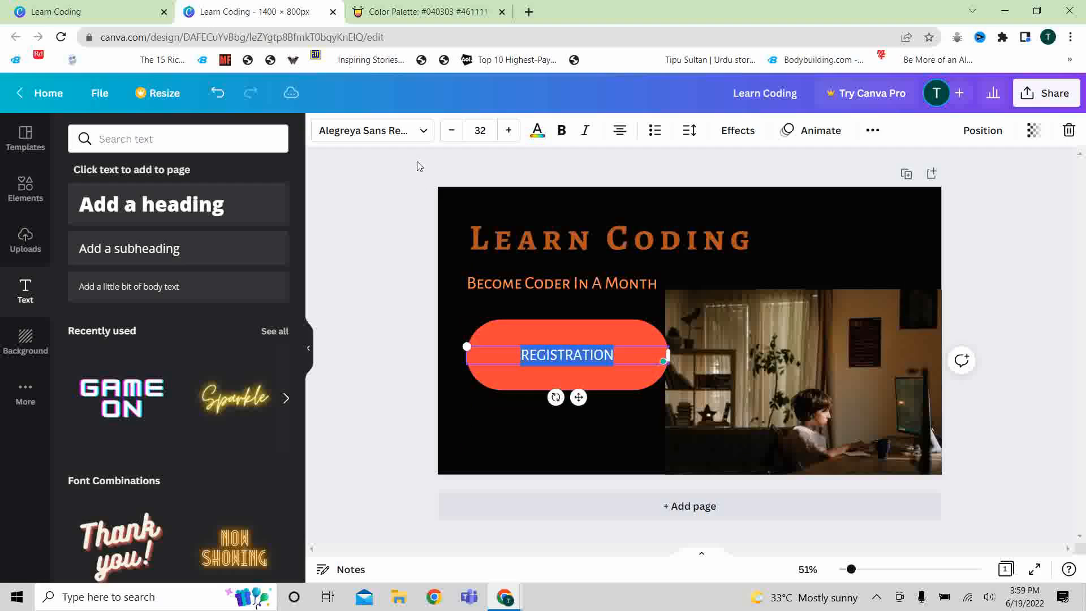
{"action": "left_click", "coordinate": [534, 134]}
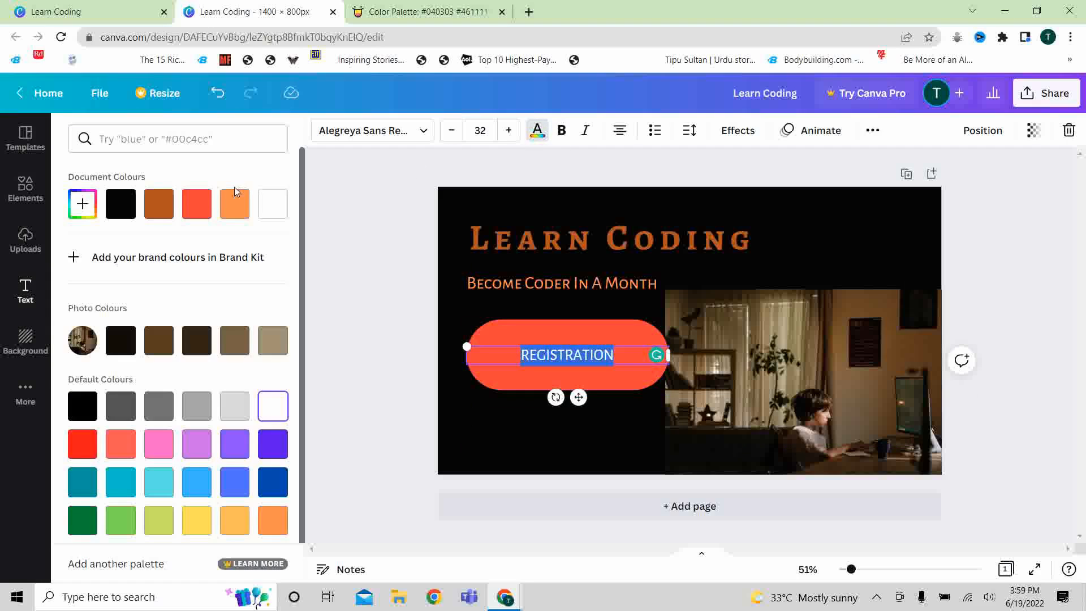
{"action": "left_click", "coordinate": [229, 204]}
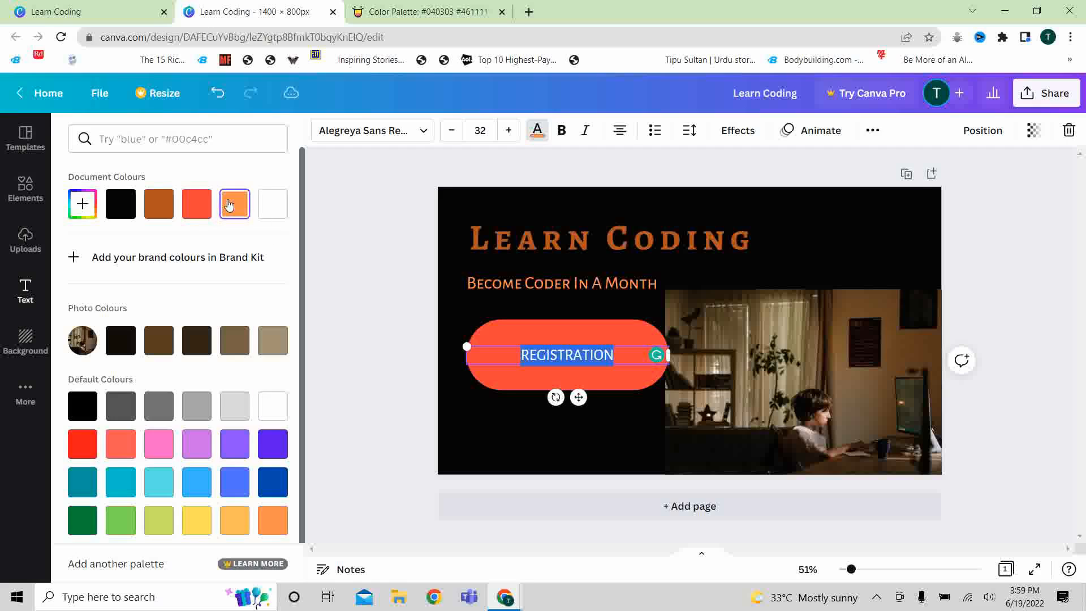
{"action": "left_click", "coordinate": [364, 409]}
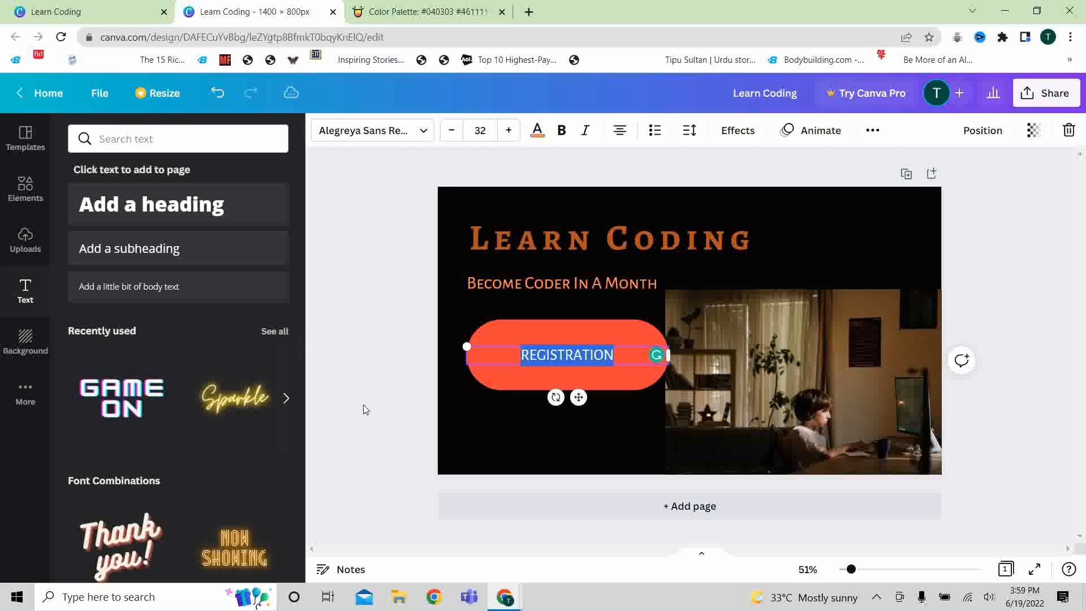
{"action": "left_click", "coordinate": [364, 408]}
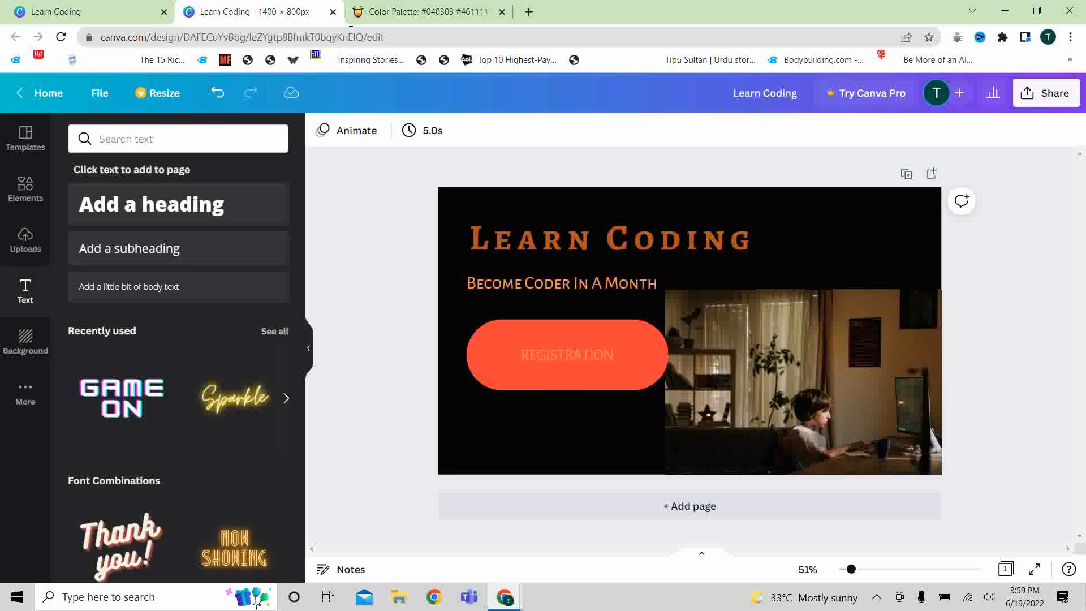
{"action": "left_click", "coordinate": [65, 5]}
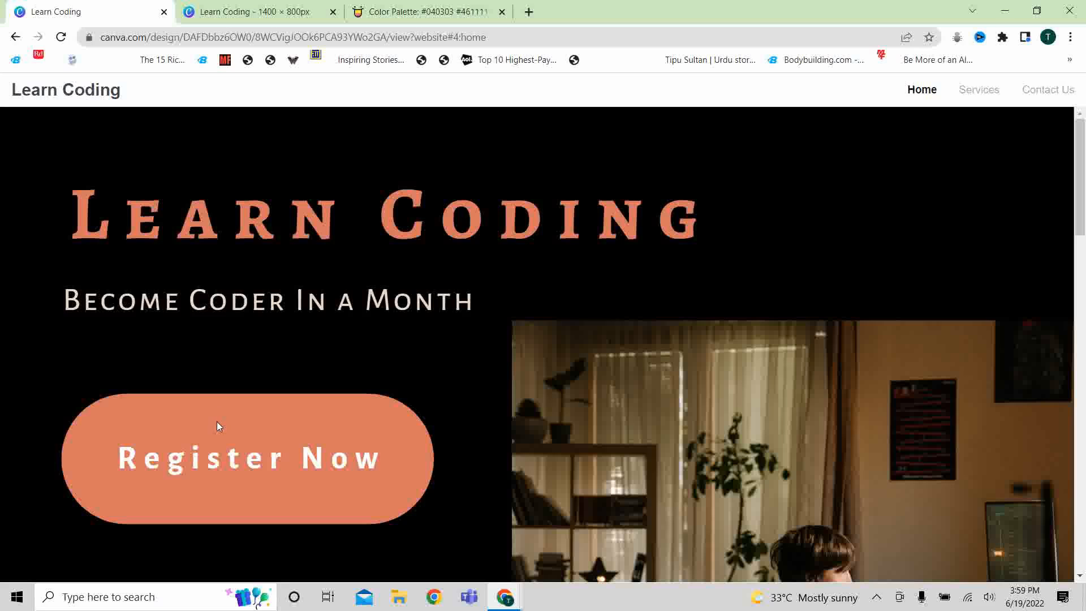
{"action": "left_click", "coordinate": [231, 6]}
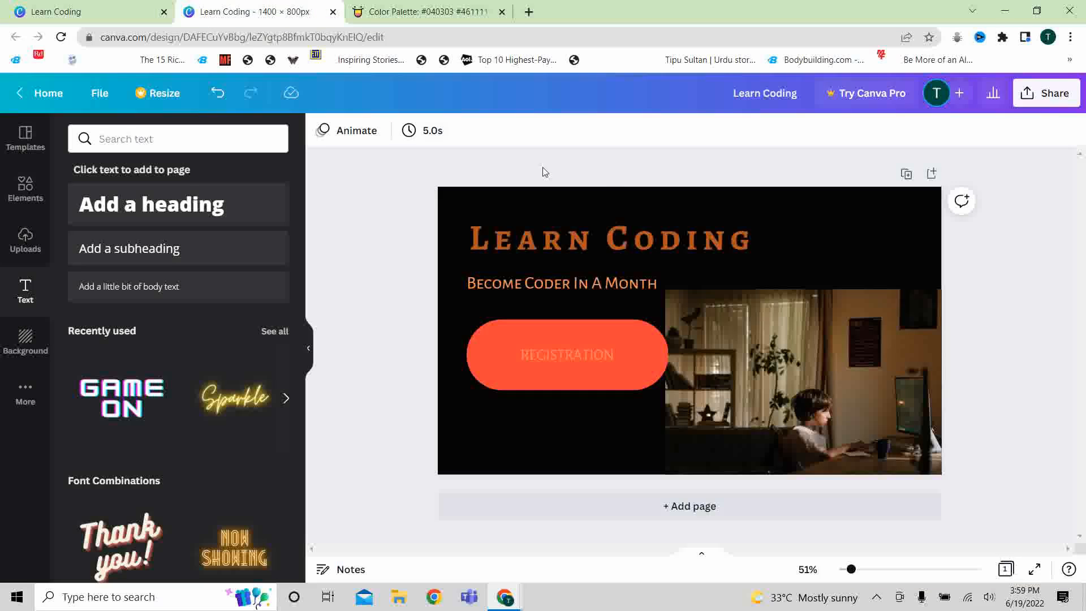
Recolour the registration pill shape with the document colours, trying light orange before settling on dark orange
{"action": "left_click", "coordinate": [483, 368]}
{"action": "double_click", "coordinate": [484, 368]}
{"action": "left_click", "coordinate": [461, 4]}
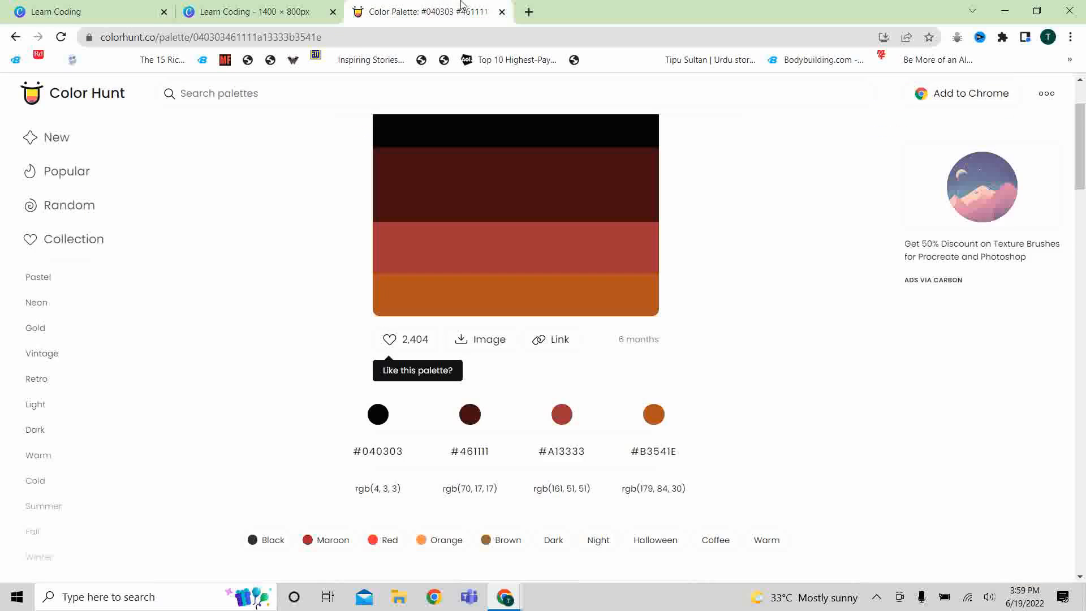
{"action": "left_click", "coordinate": [397, 309]}
{"action": "left_click", "coordinate": [273, 7]}
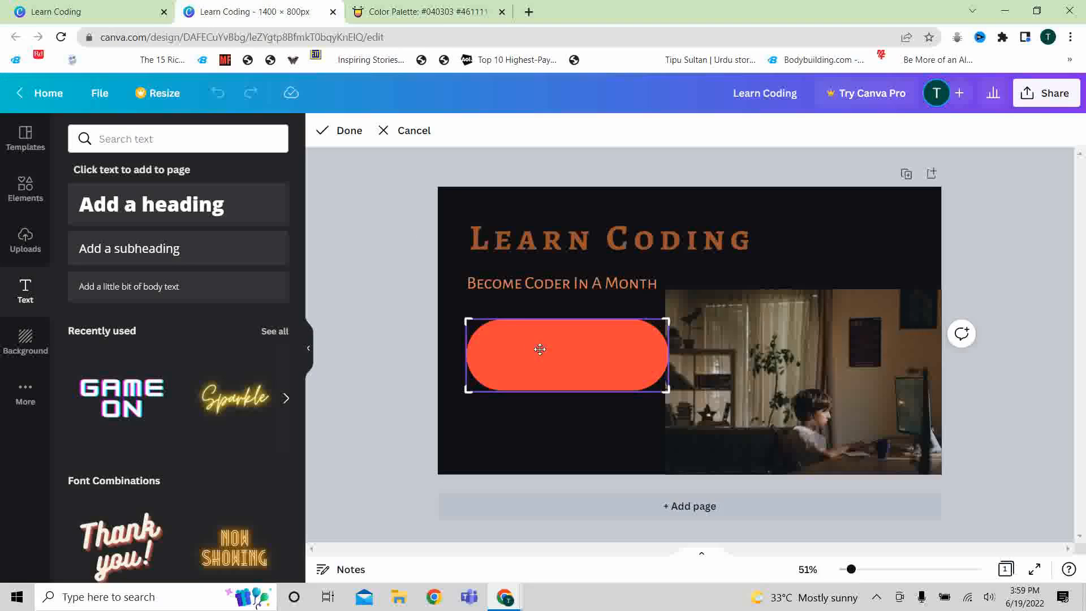
{"action": "left_click", "coordinate": [327, 131]}
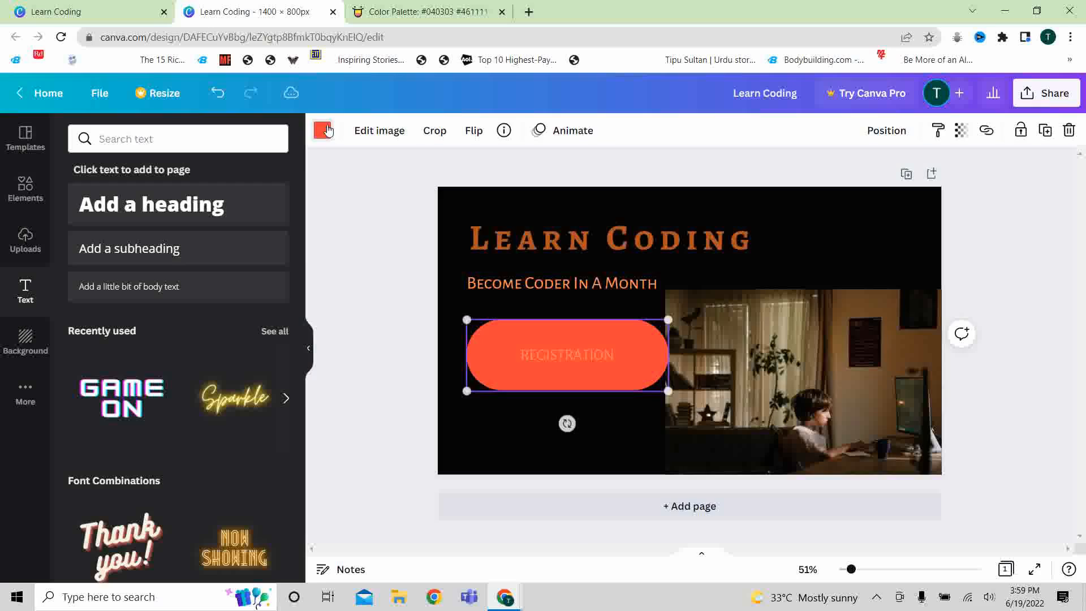
{"action": "left_click", "coordinate": [327, 131]}
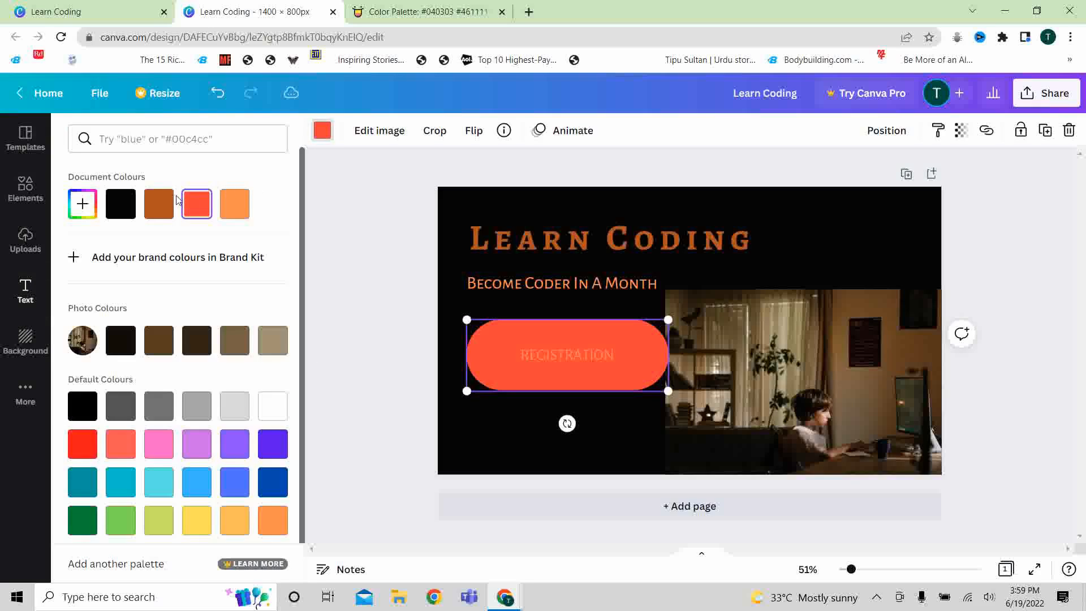
{"action": "left_click", "coordinate": [234, 203]}
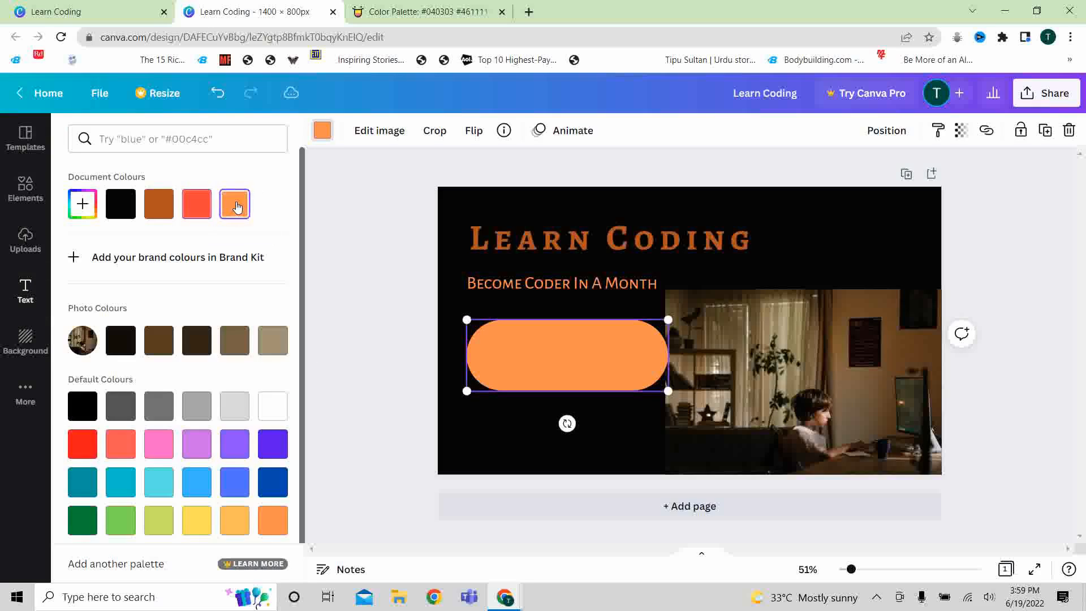
{"action": "left_click", "coordinate": [169, 210]}
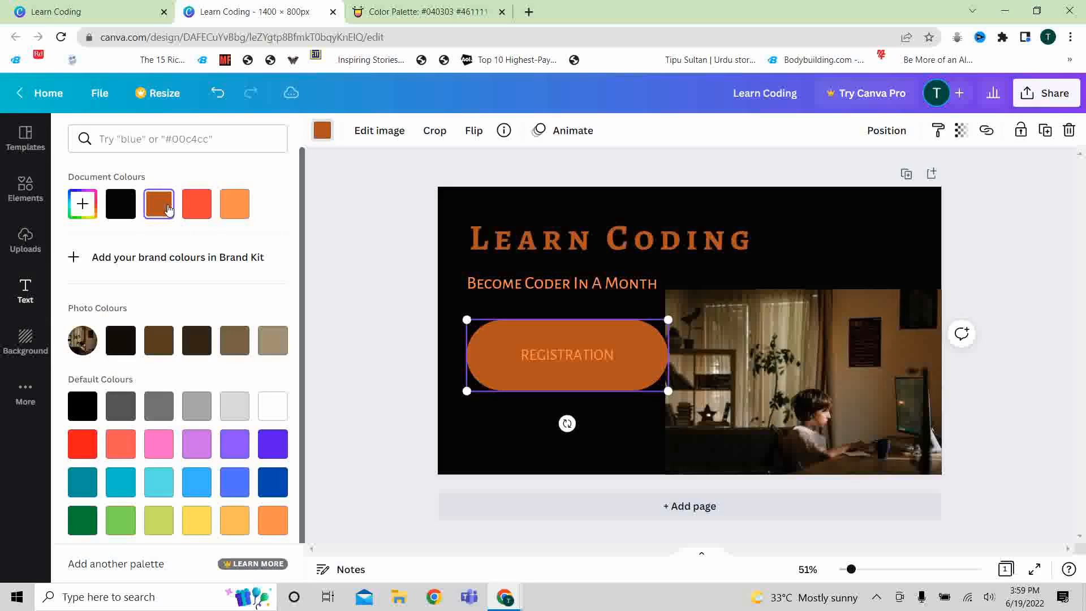
Check the sample site's button, copy the orange #B3541E from the Color Hunt palette and apply it to the pill shape in Canva
{"action": "left_click", "coordinate": [66, 6]}
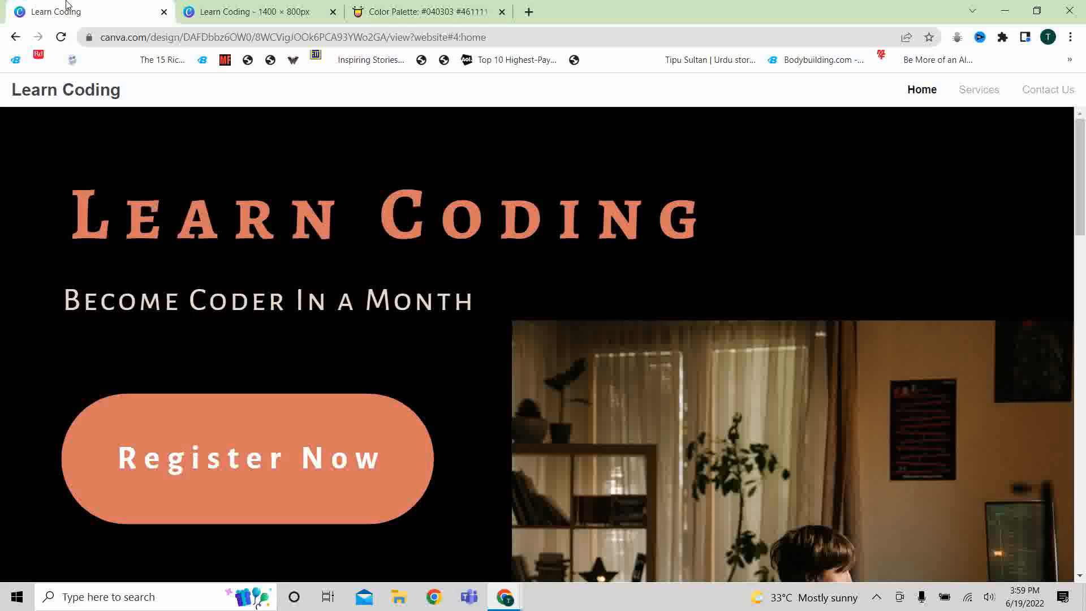
{"action": "left_click", "coordinate": [397, 8]}
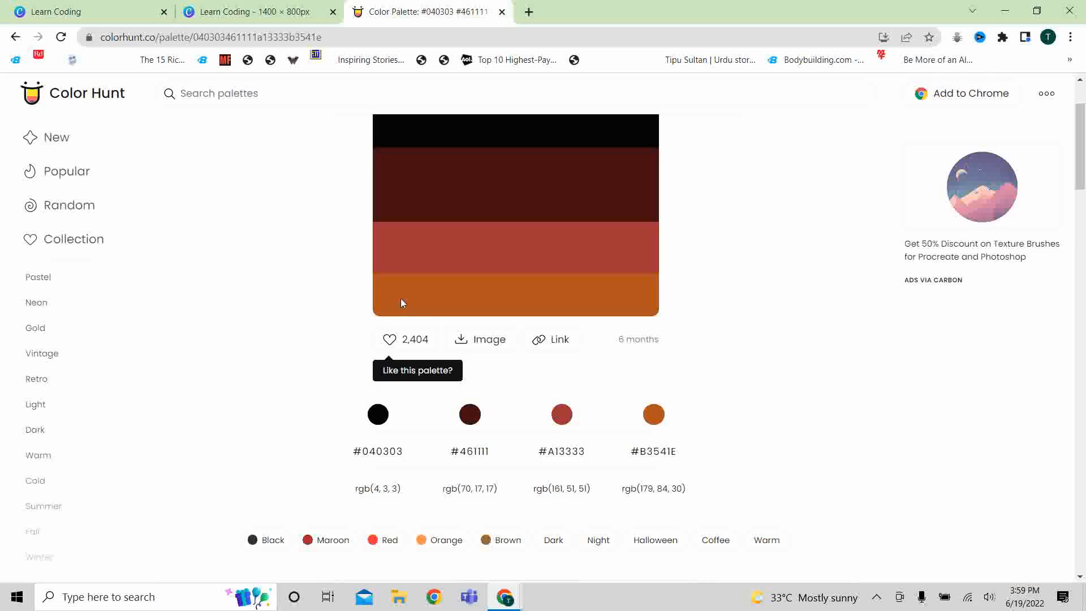
{"action": "left_click", "coordinate": [405, 313]}
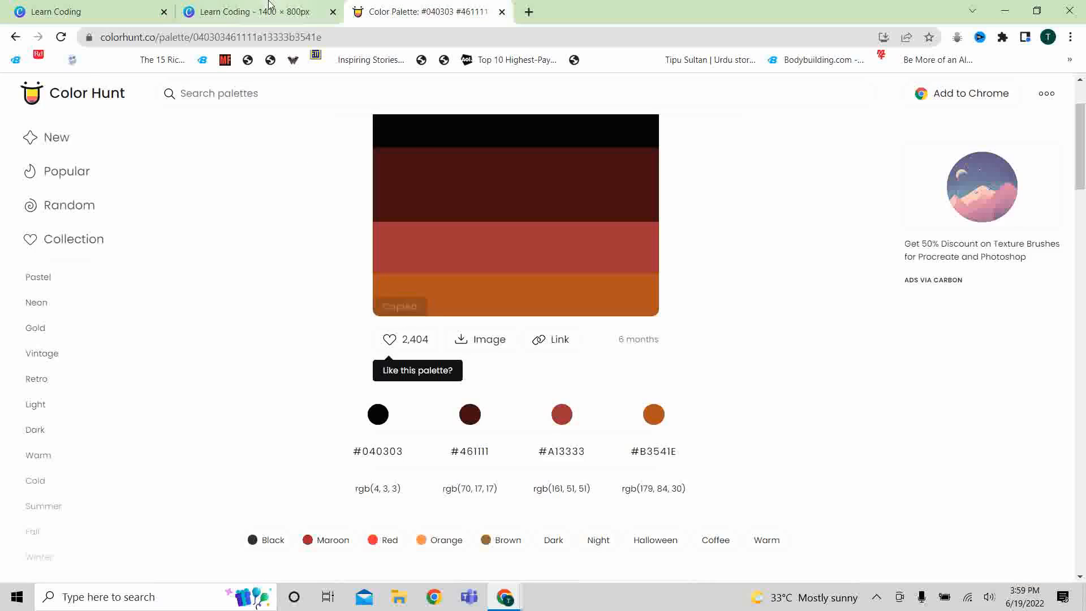
{"action": "left_click", "coordinate": [263, 11]}
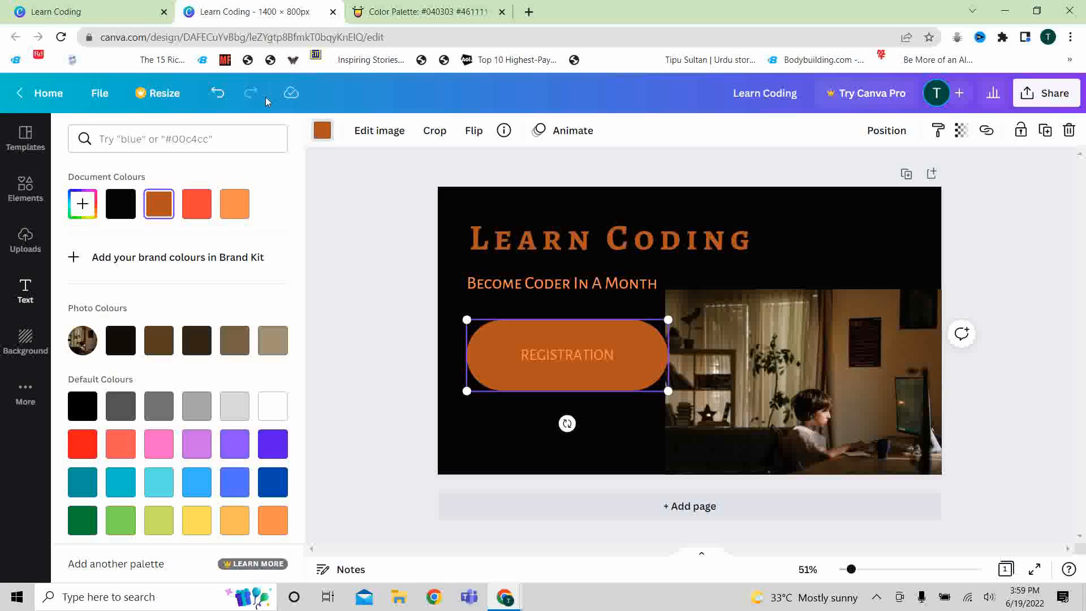
{"action": "left_click", "coordinate": [83, 204]}
{"action": "key", "text": "ctrl+v"}
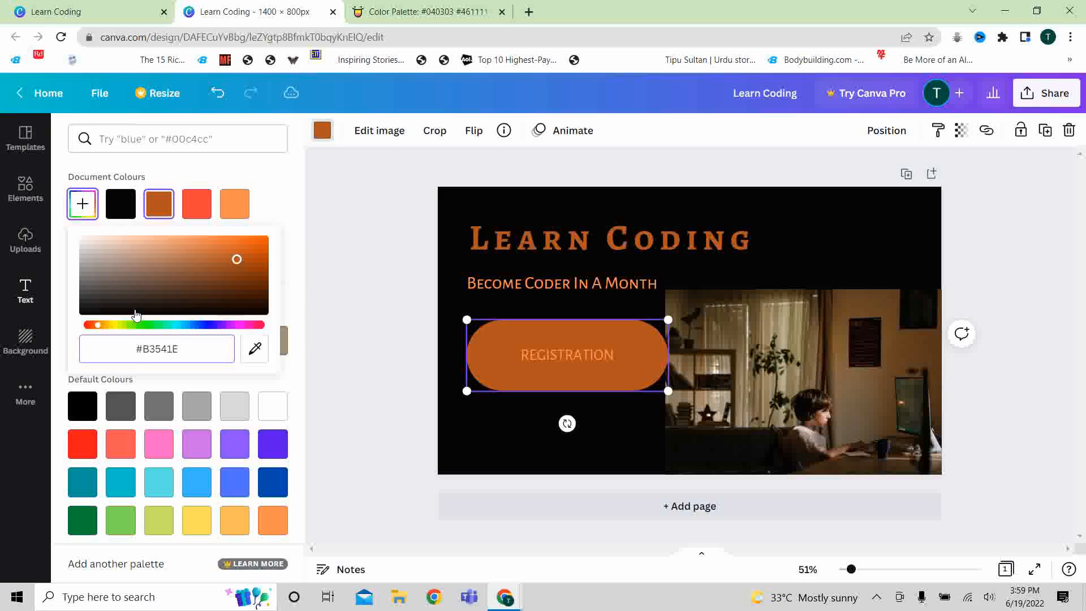
{"action": "key", "text": "Return"}
{"action": "key", "text": "Escape"}
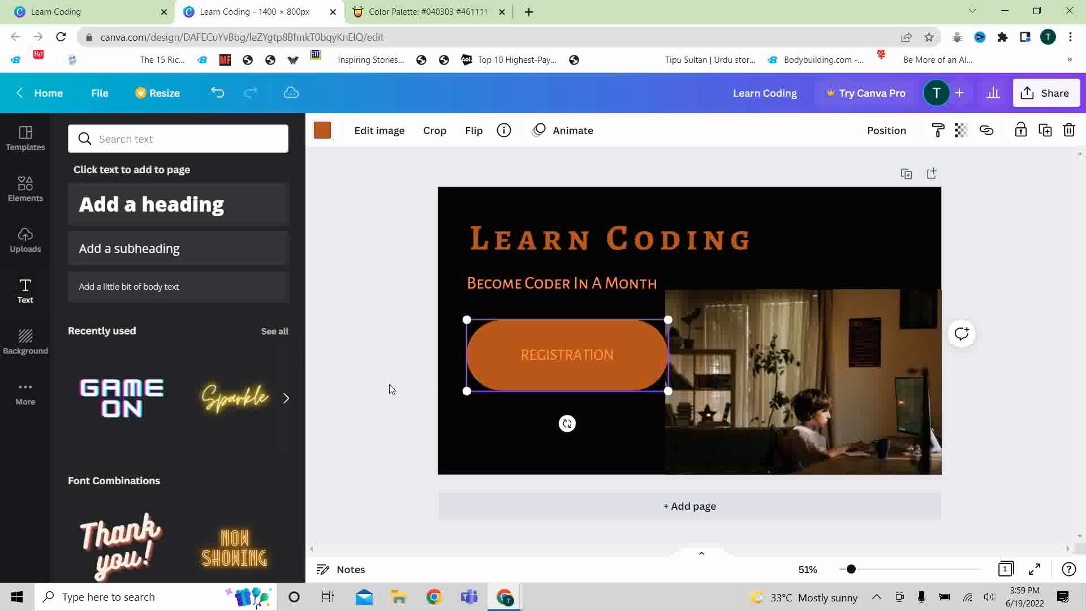
Colour the "REGISTRATION" text yellow-orange from the default colours
{"action": "left_click", "coordinate": [534, 356]}
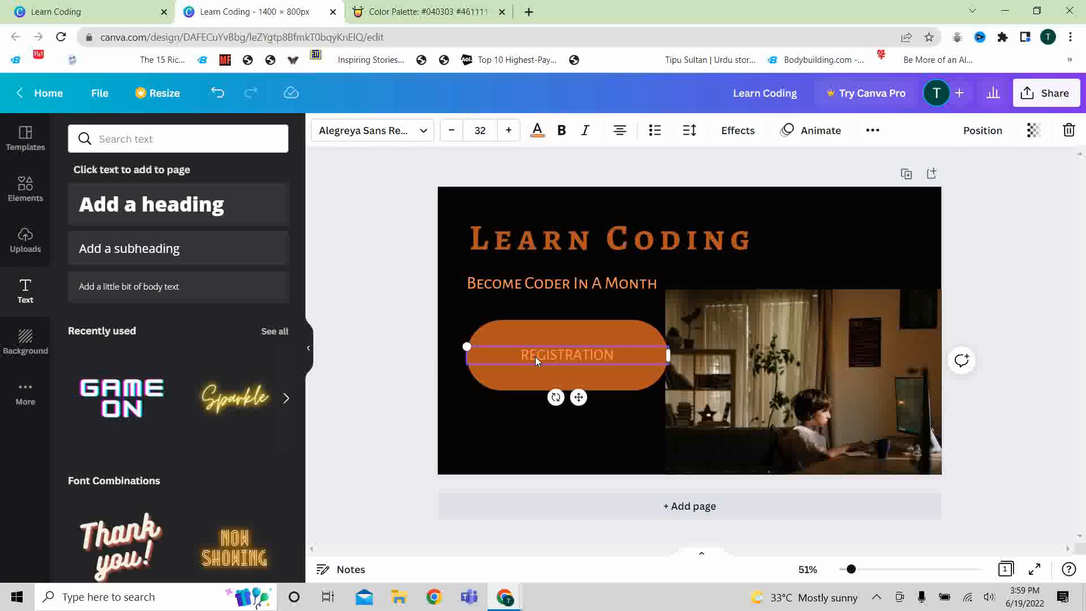
{"action": "key", "text": "ctrl+a"}
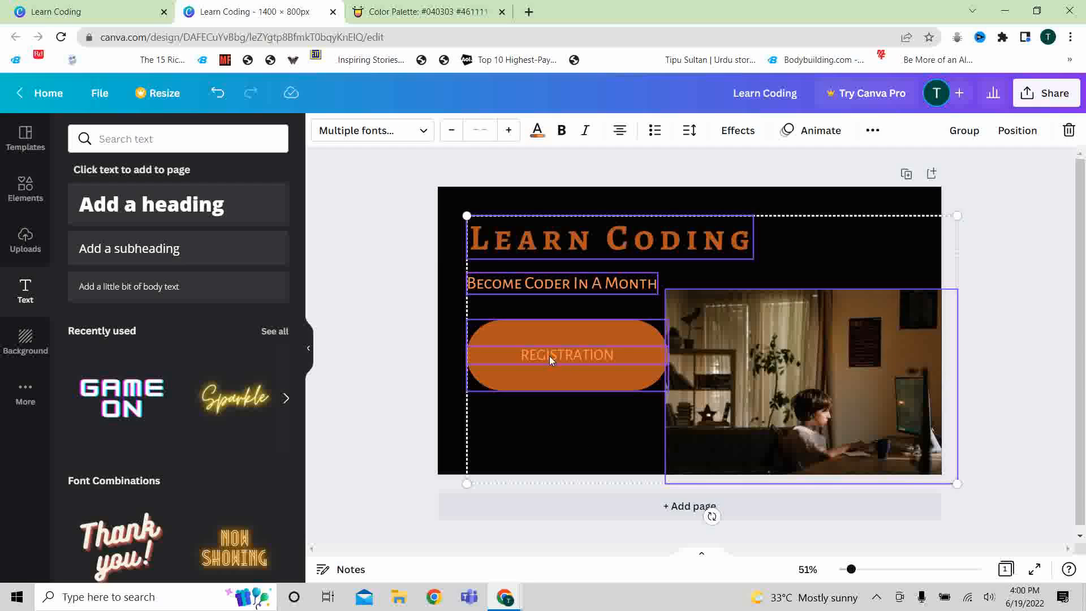
{"action": "left_click", "coordinate": [388, 365]}
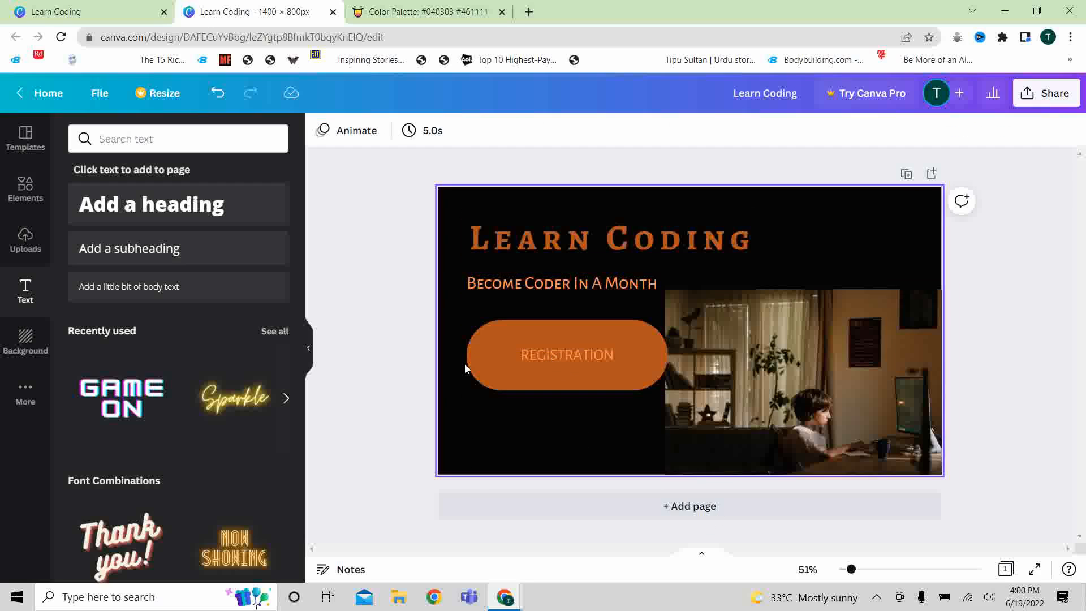
{"action": "left_click", "coordinate": [532, 357]}
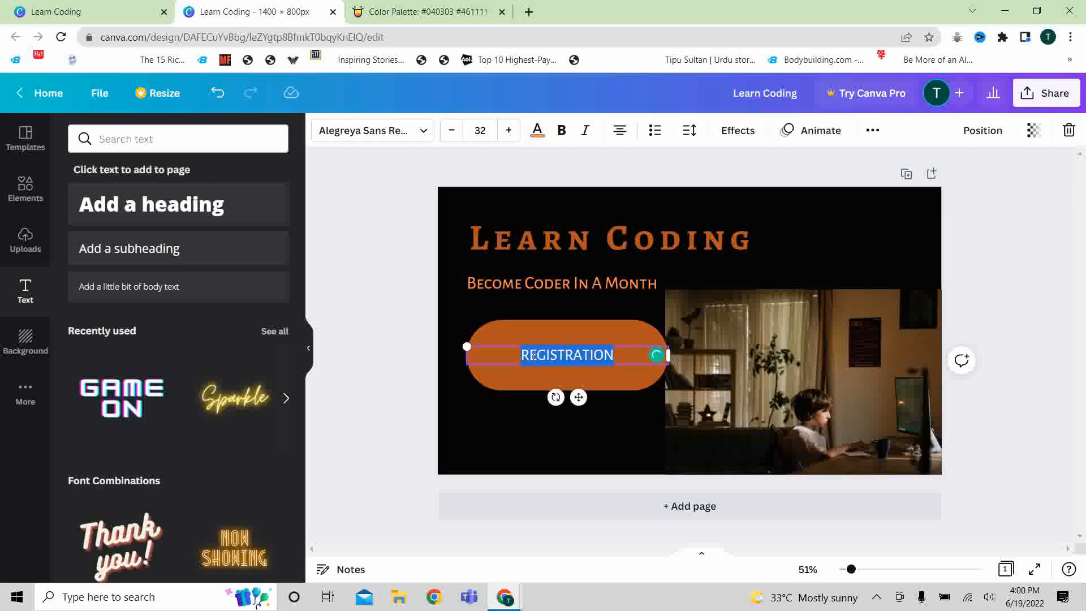
{"action": "left_click", "coordinate": [537, 132]}
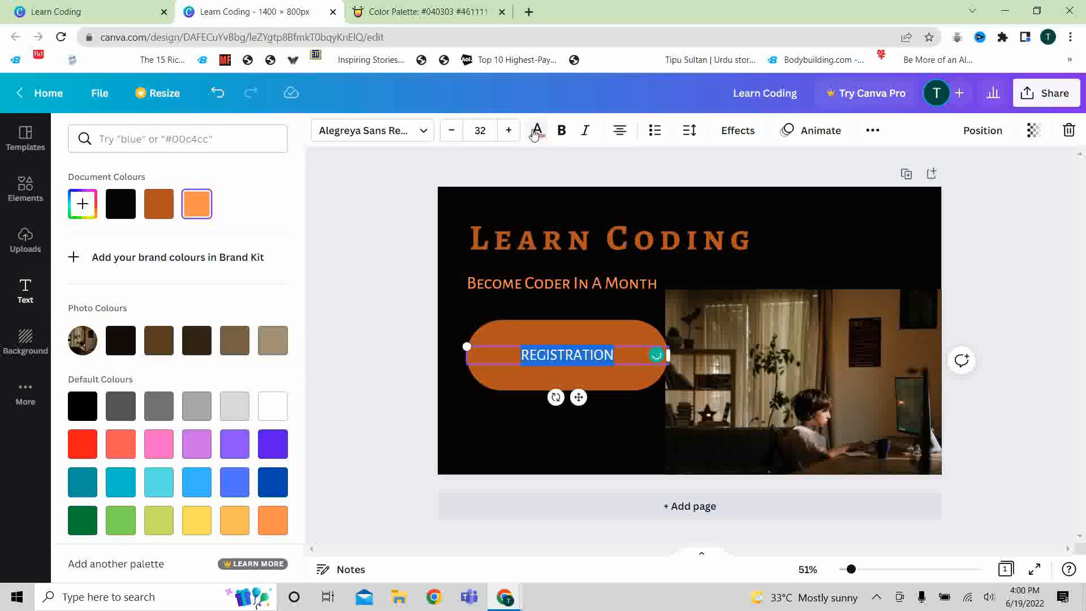
{"action": "left_click", "coordinate": [202, 198]}
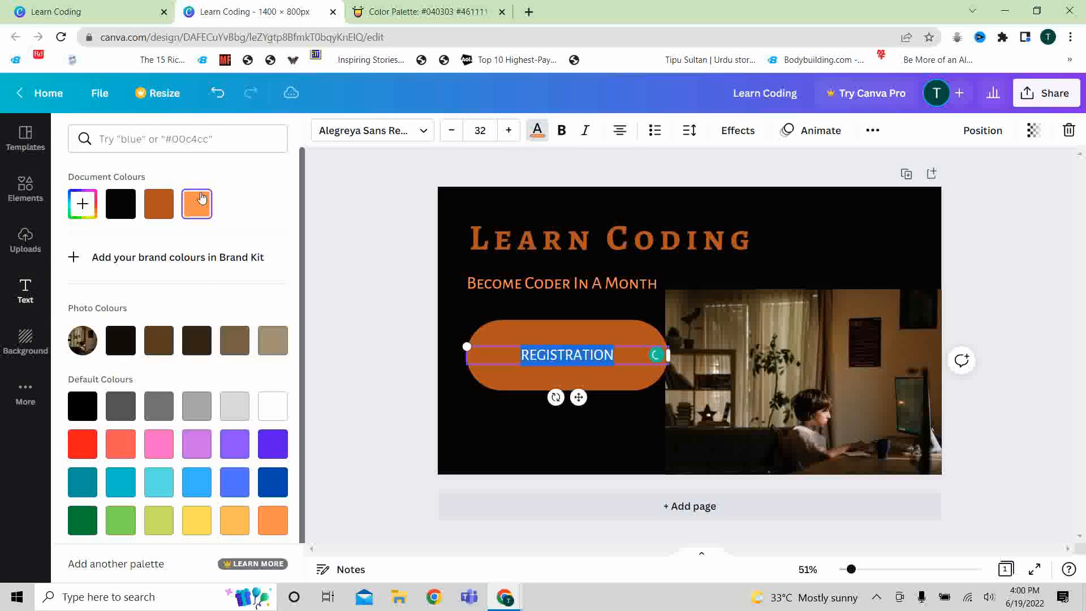
{"action": "left_click", "coordinate": [238, 525]}
{"action": "left_click", "coordinate": [378, 444]}
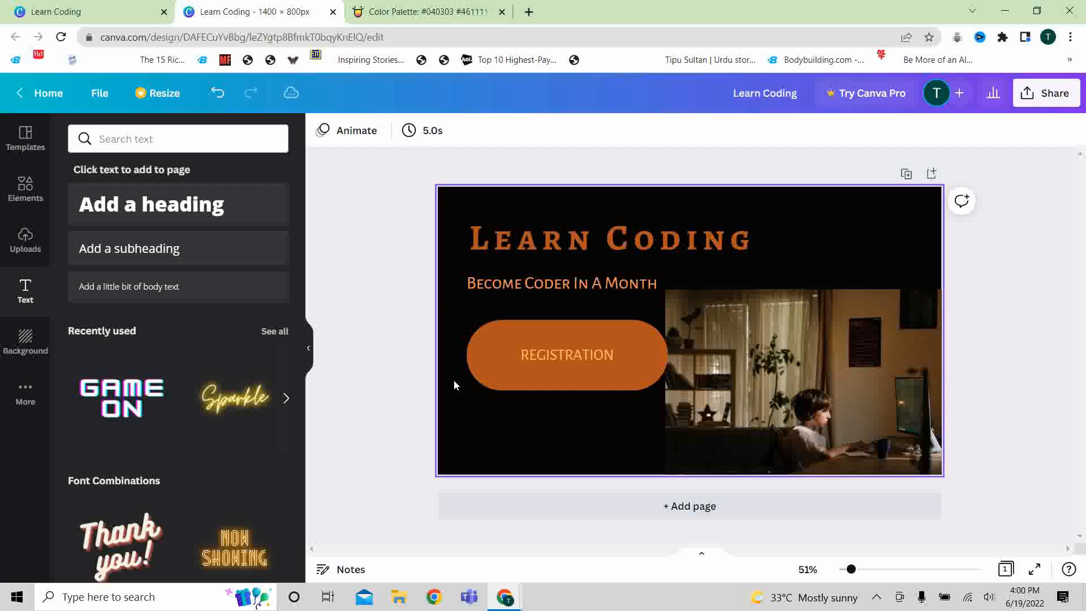
Copy the dark maroon #461111 from the Color Hunt palette and apply it to the pill shape in Canva
{"action": "left_click", "coordinate": [519, 377]}
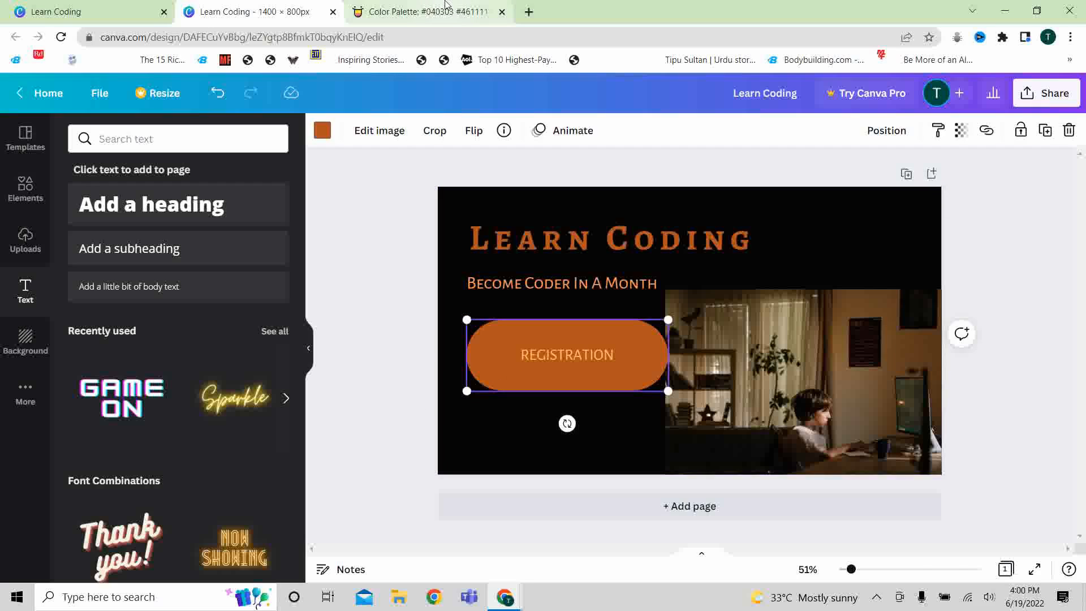
{"action": "left_click", "coordinate": [465, 11]}
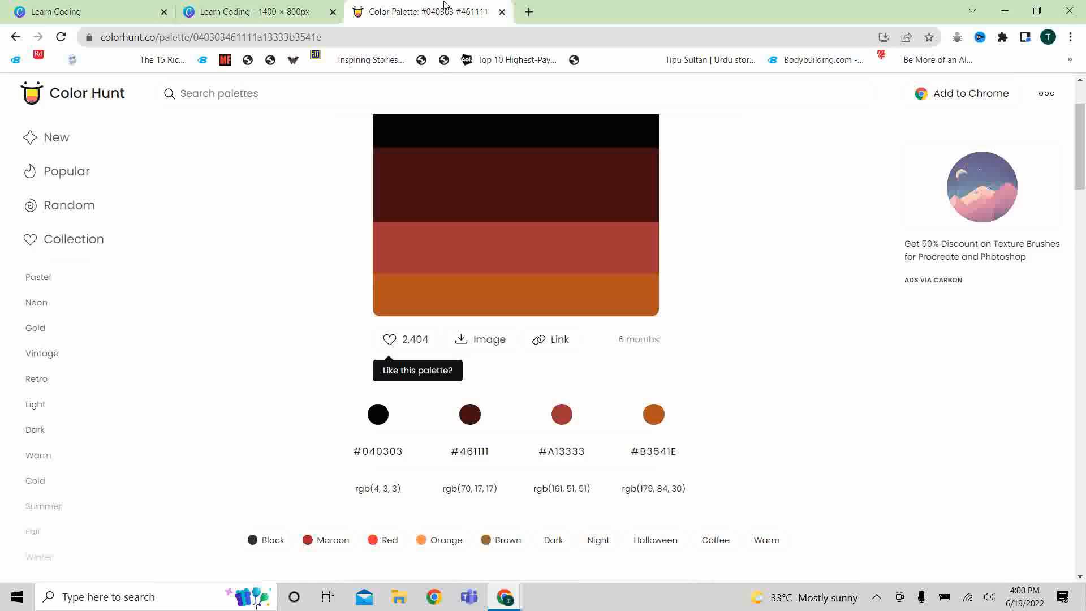
{"action": "left_click", "coordinate": [394, 216]}
{"action": "left_click", "coordinate": [256, 7]}
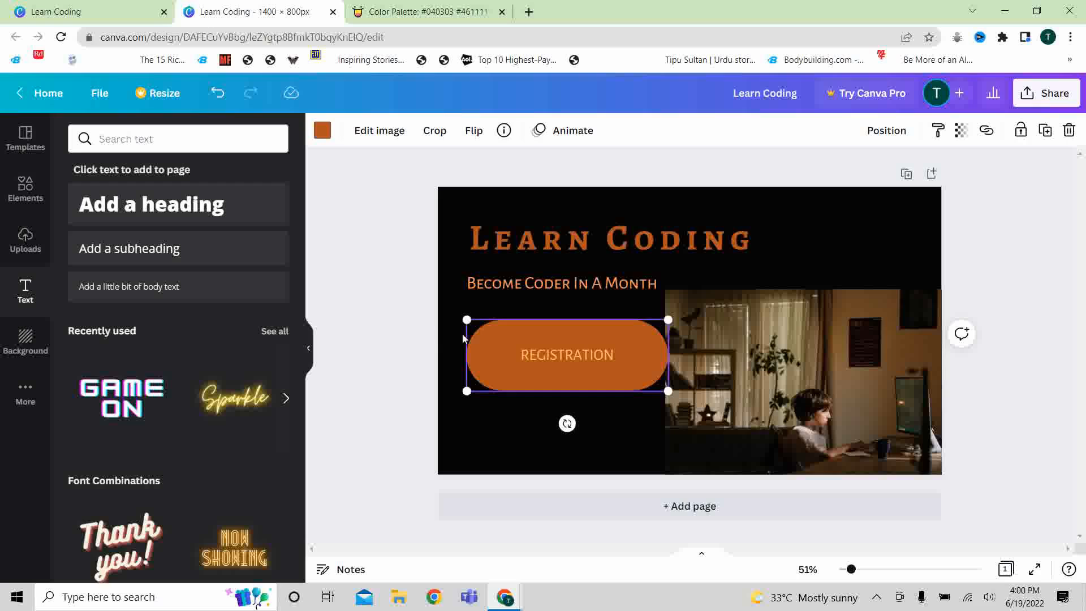
{"action": "left_click", "coordinate": [322, 136]}
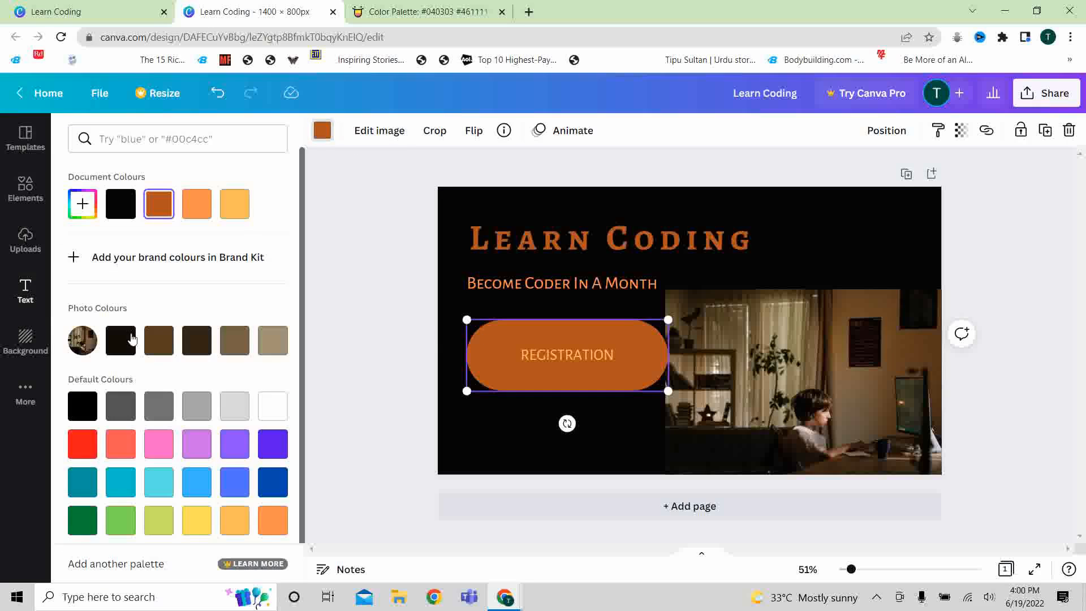
{"action": "left_click", "coordinate": [83, 204]}
{"action": "left_click", "coordinate": [137, 356]}
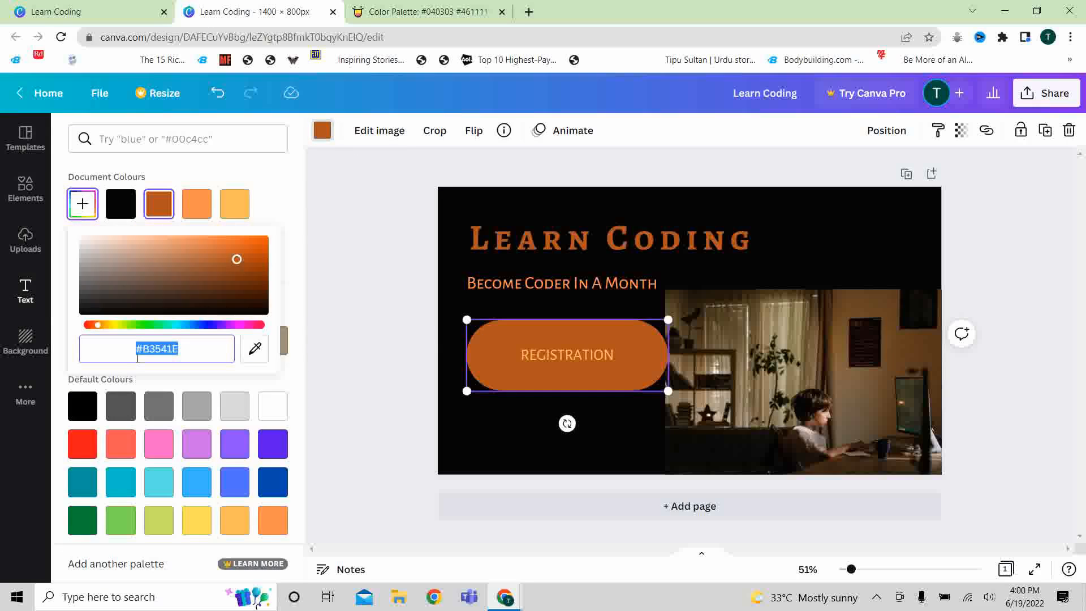
{"action": "key", "text": "ctrl+v"}
{"action": "key", "text": "Return"}
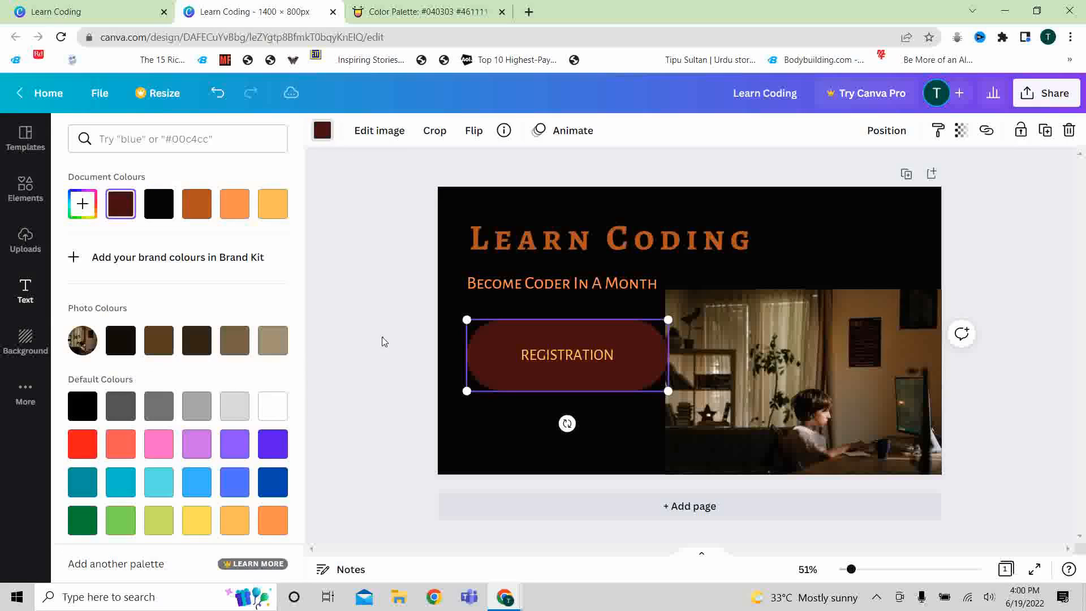
{"action": "left_click", "coordinate": [382, 341]}
Set the "REGISTRATION" text to the light orange document colour used for the subheading
{"action": "left_click", "coordinate": [560, 363]}
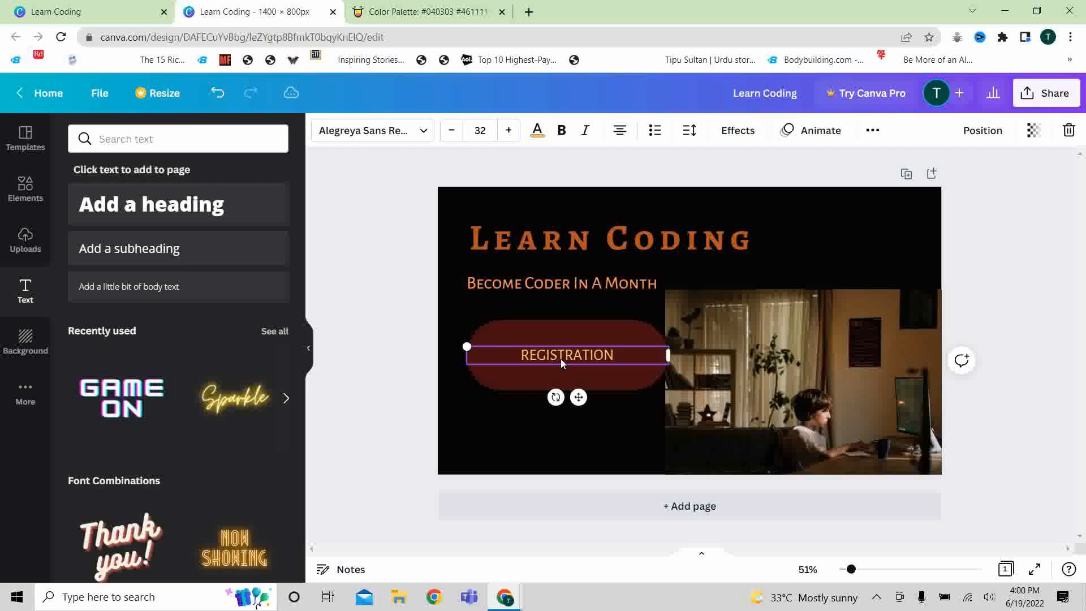
{"action": "double_click", "coordinate": [561, 353]}
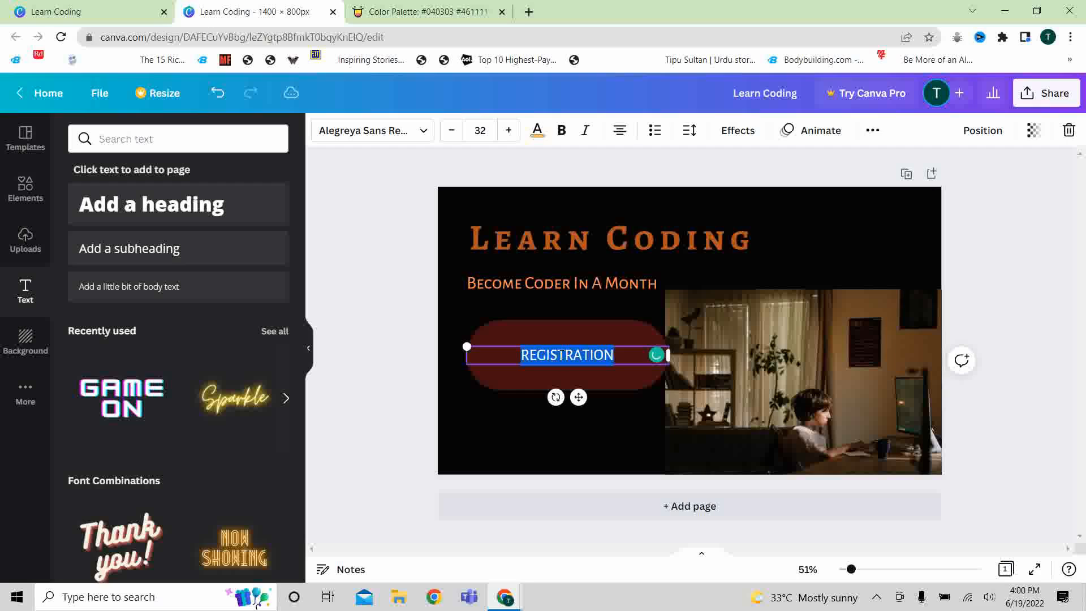
{"action": "left_click", "coordinate": [537, 130]}
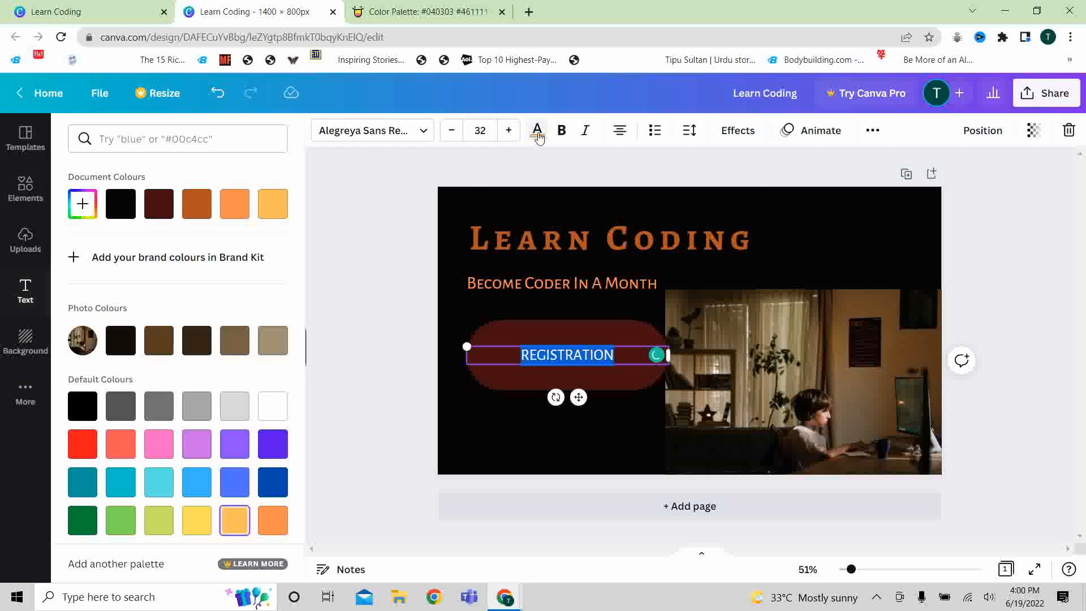
{"action": "left_click", "coordinate": [241, 206]}
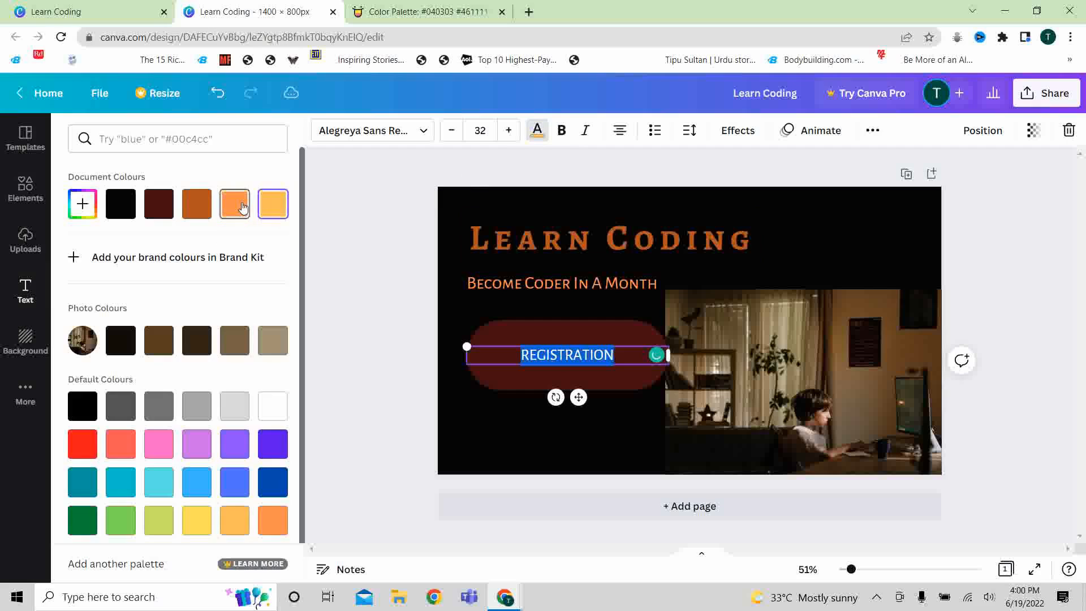
{"action": "left_click", "coordinate": [367, 400]}
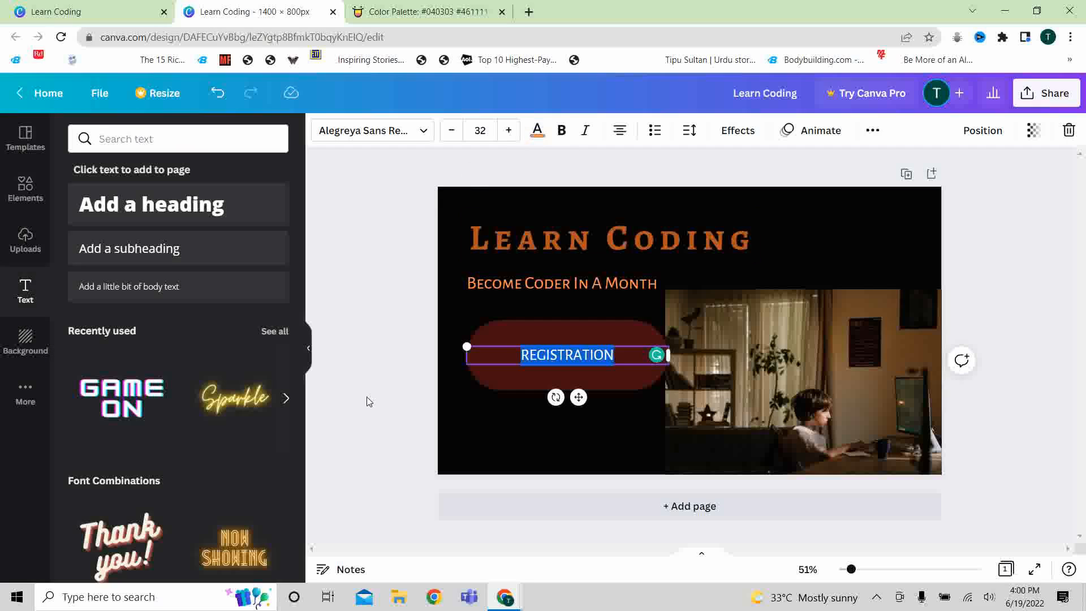
Shrink the maroon pill shape slightly so it clears the photo and recentre the "REGISTRATION" text on it
{"action": "left_click", "coordinate": [491, 376]}
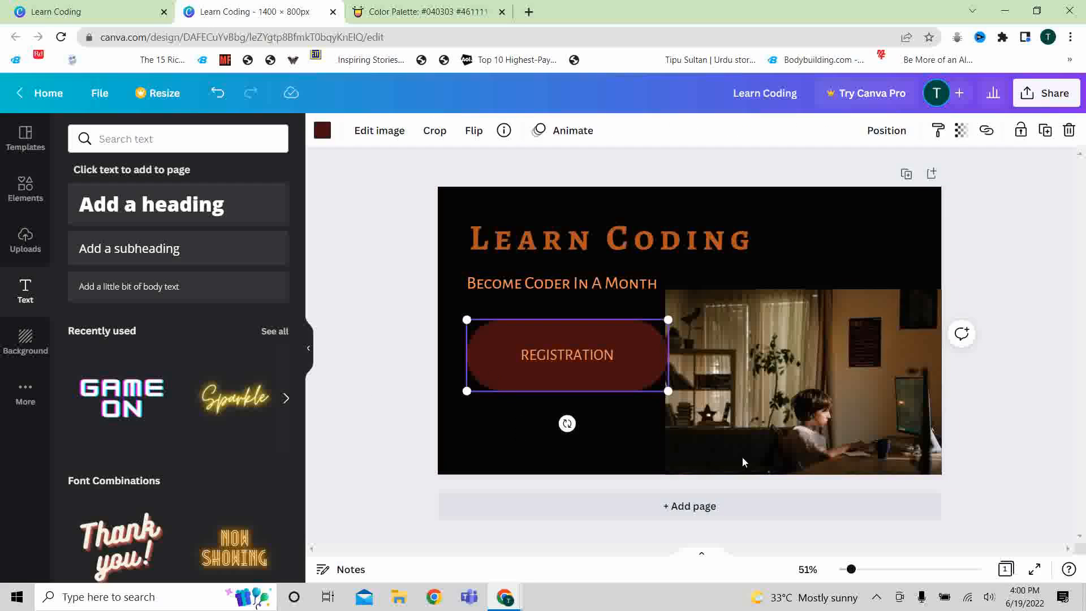
{"action": "left_click_drag", "start_coordinate": [668, 391], "coordinate": [643, 380]}
{"action": "left_click_drag", "start_coordinate": [493, 368], "coordinate": [489, 371]}
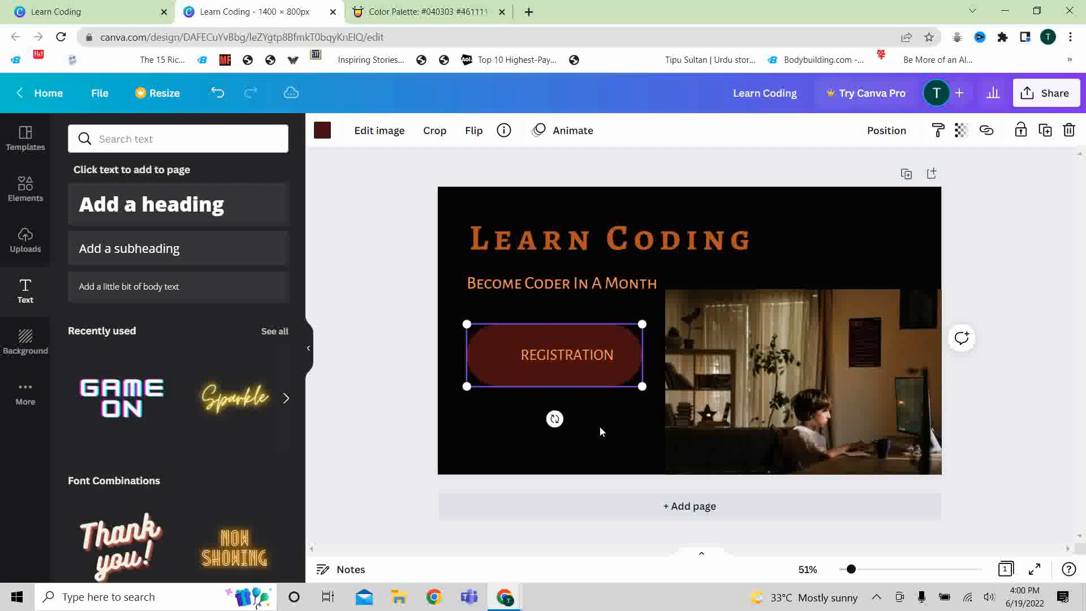
{"action": "left_click", "coordinate": [567, 348]}
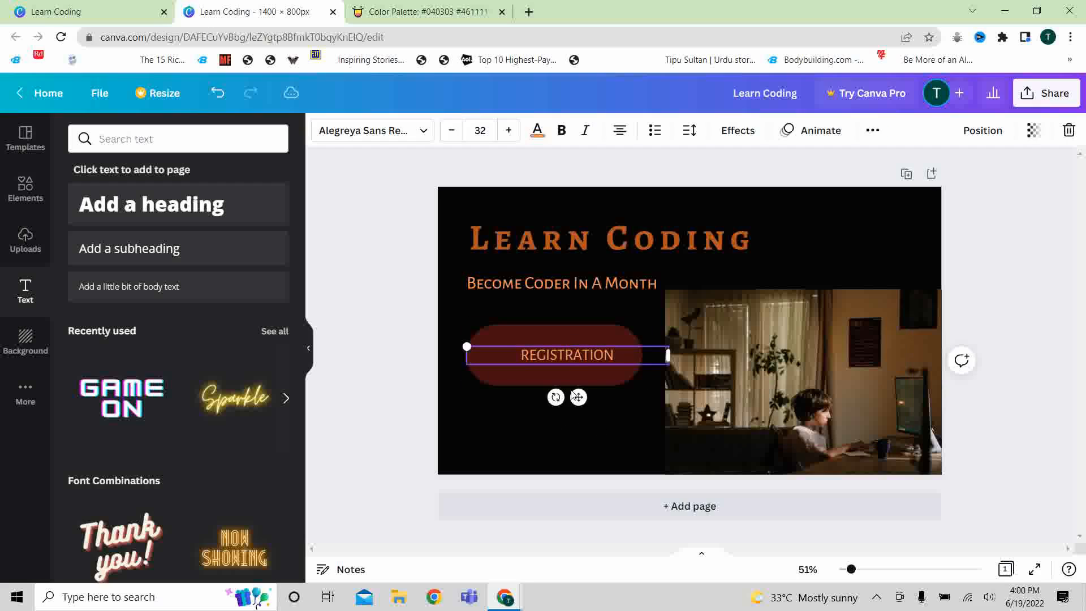
{"action": "left_click_drag", "start_coordinate": [579, 399], "coordinate": [566, 402]}
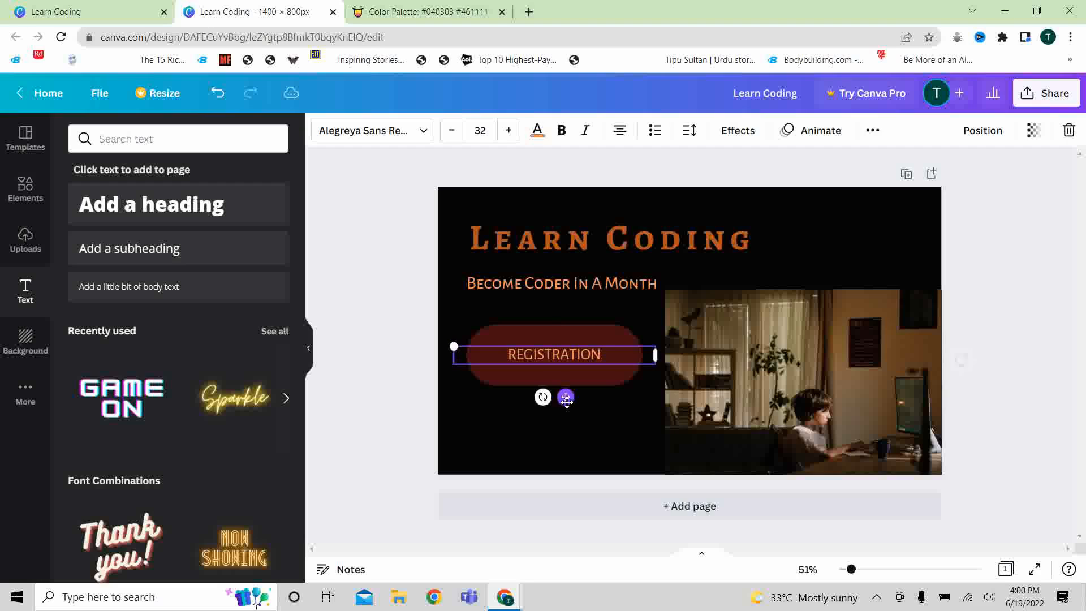
{"action": "left_click", "coordinate": [532, 439]}
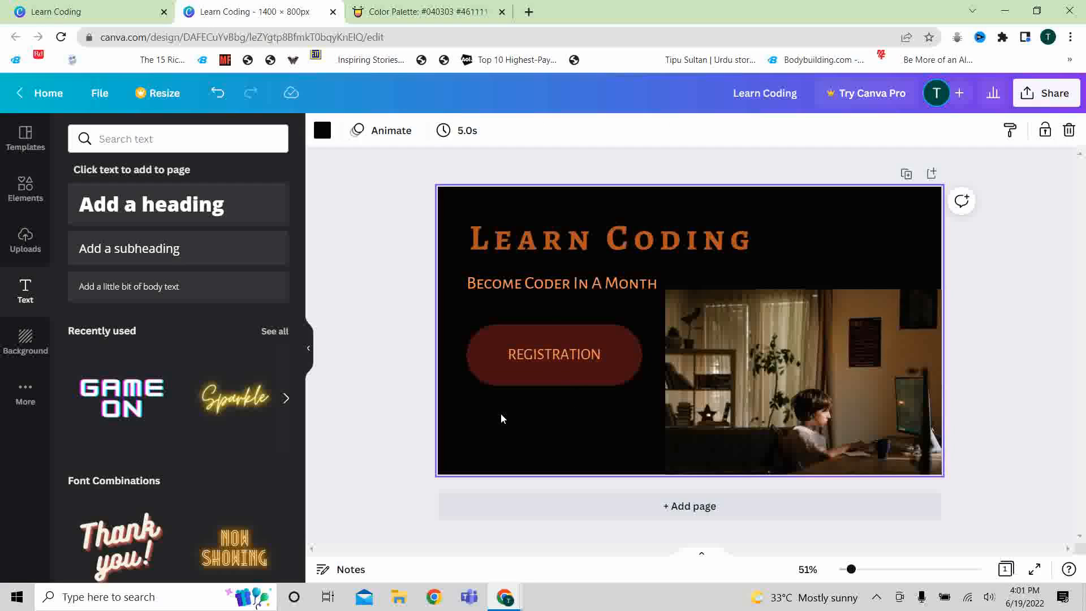
Increase the letter spacing of the "REGISTRATION" text to 117
{"action": "left_click", "coordinate": [572, 350]}
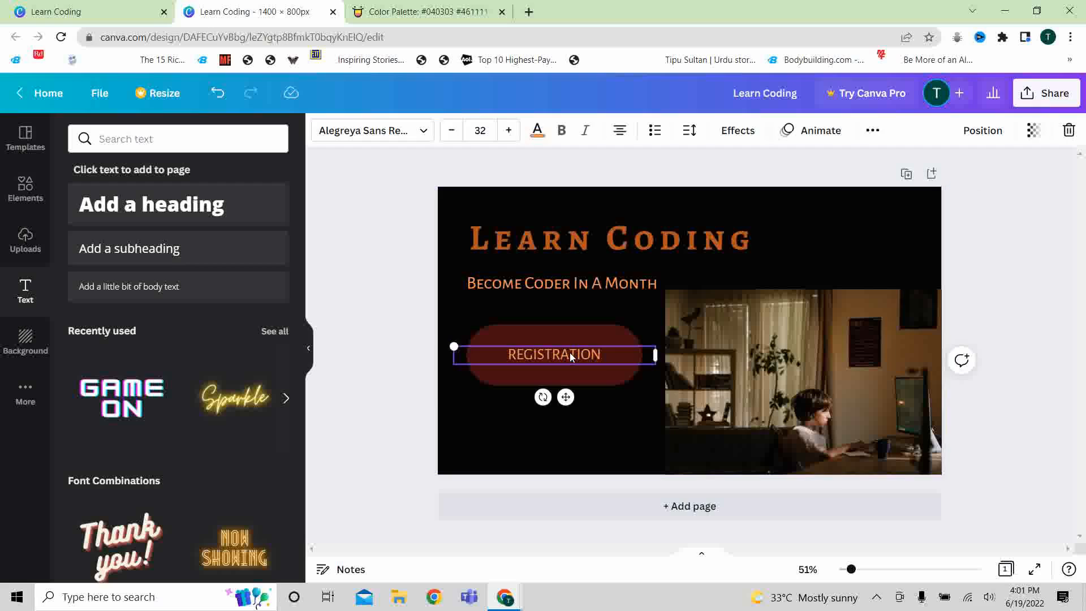
{"action": "left_click", "coordinate": [570, 352]}
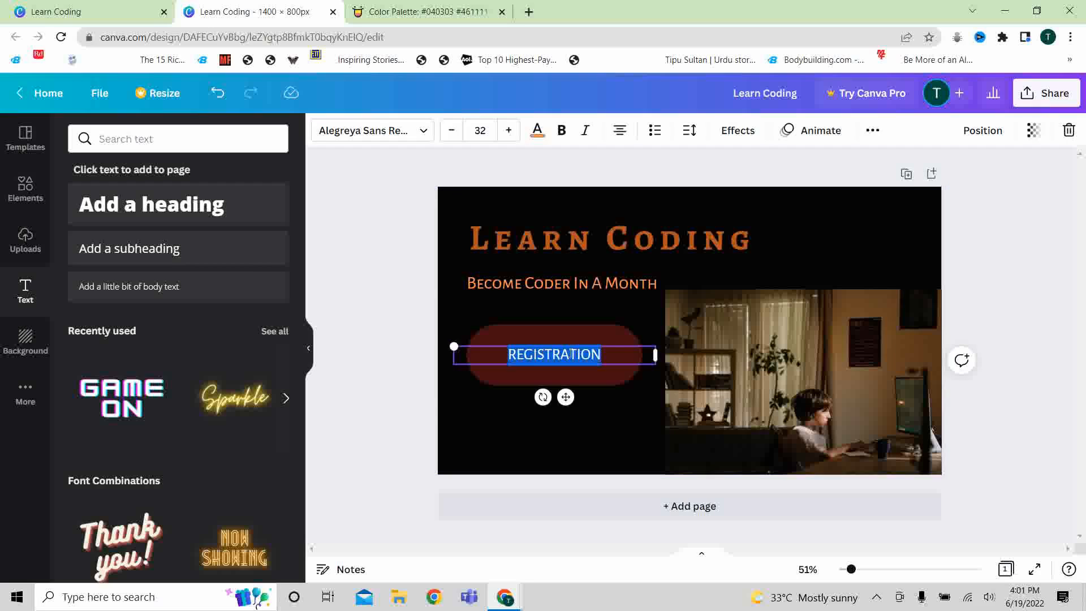
{"action": "left_click", "coordinate": [689, 131]}
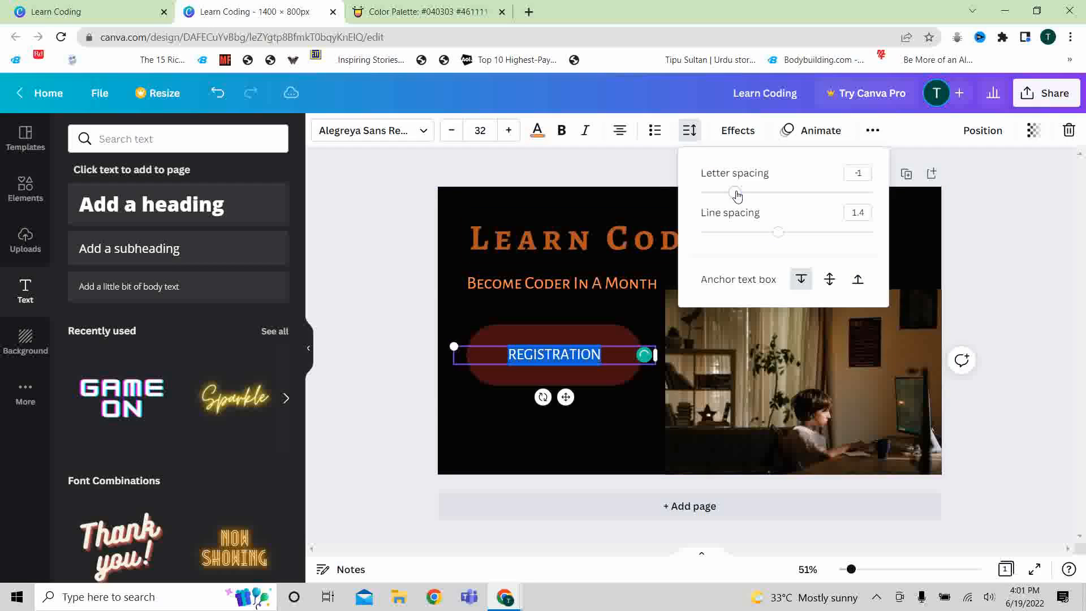
{"action": "left_click_drag", "start_coordinate": [742, 195], "coordinate": [756, 195]}
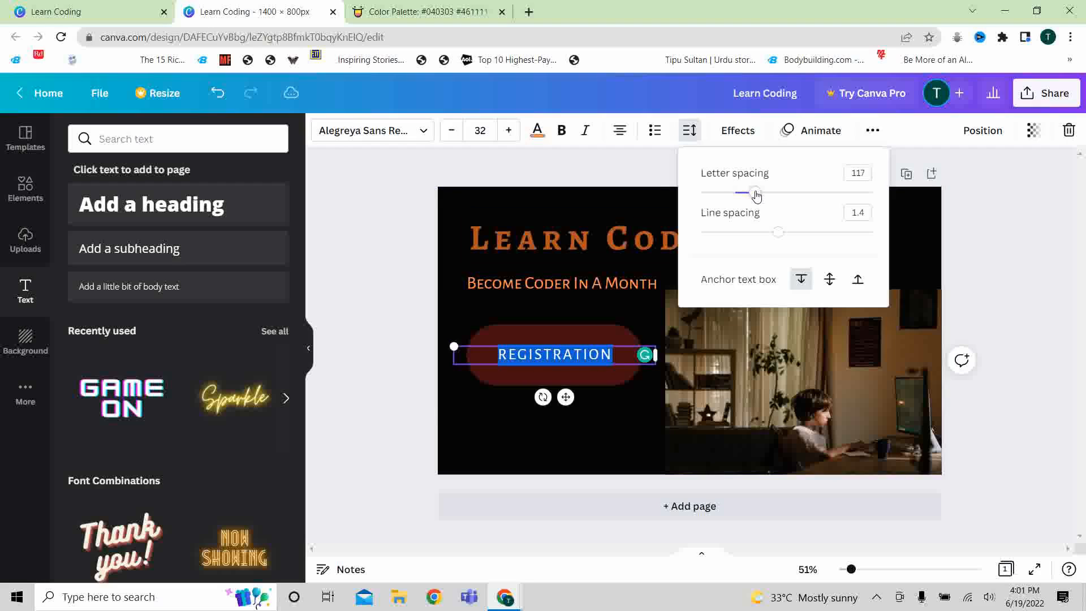
{"action": "left_click", "coordinate": [502, 449]}
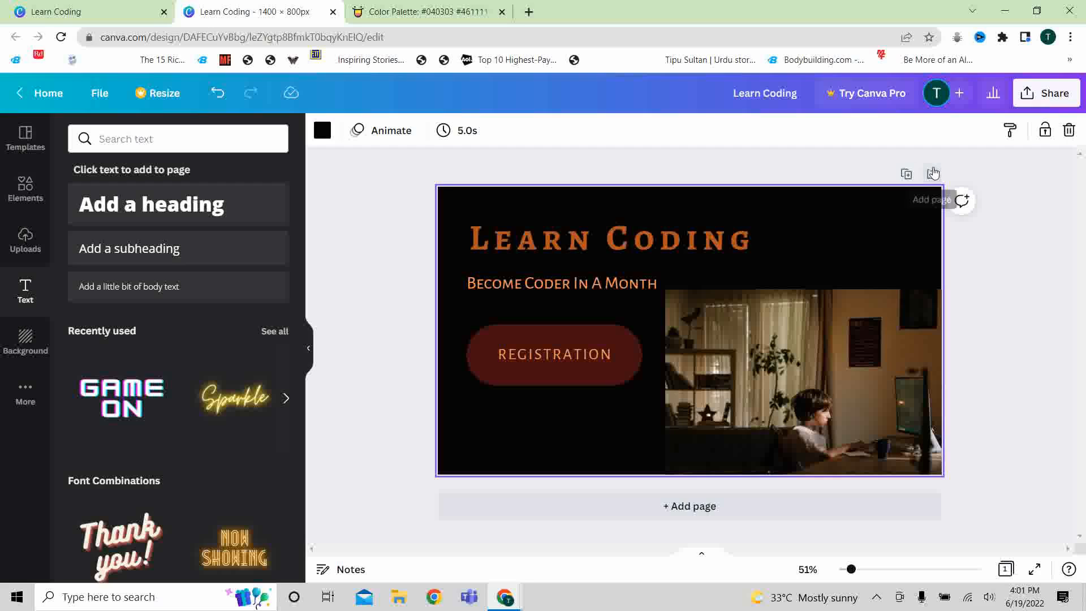
Add a second page to the design and look through the uploads for a suitable picture, searching for "video"
{"action": "left_click", "coordinate": [931, 174]}
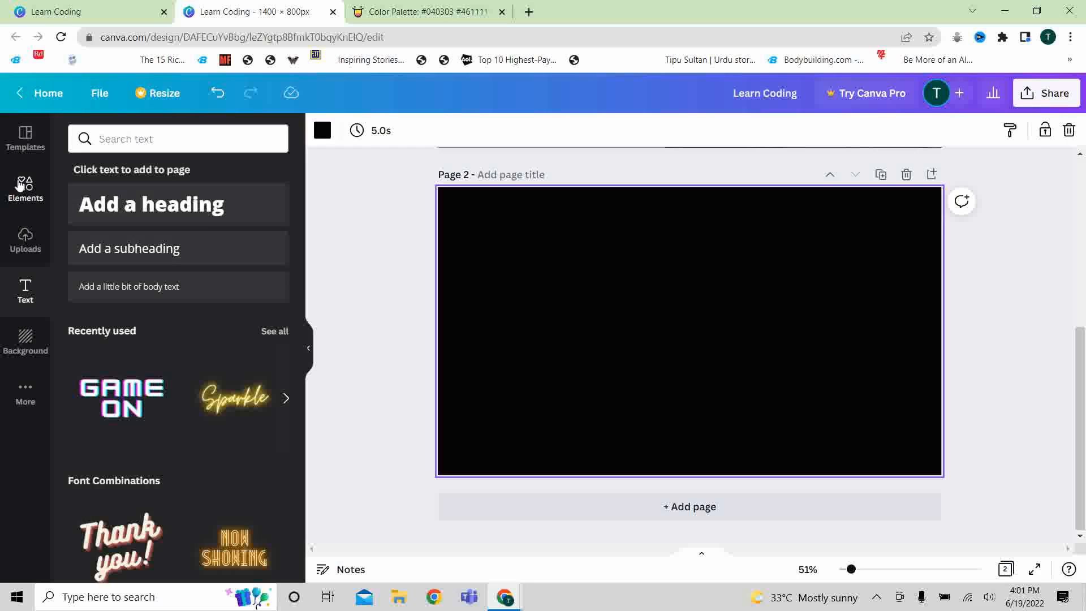
{"action": "left_click", "coordinate": [25, 248]}
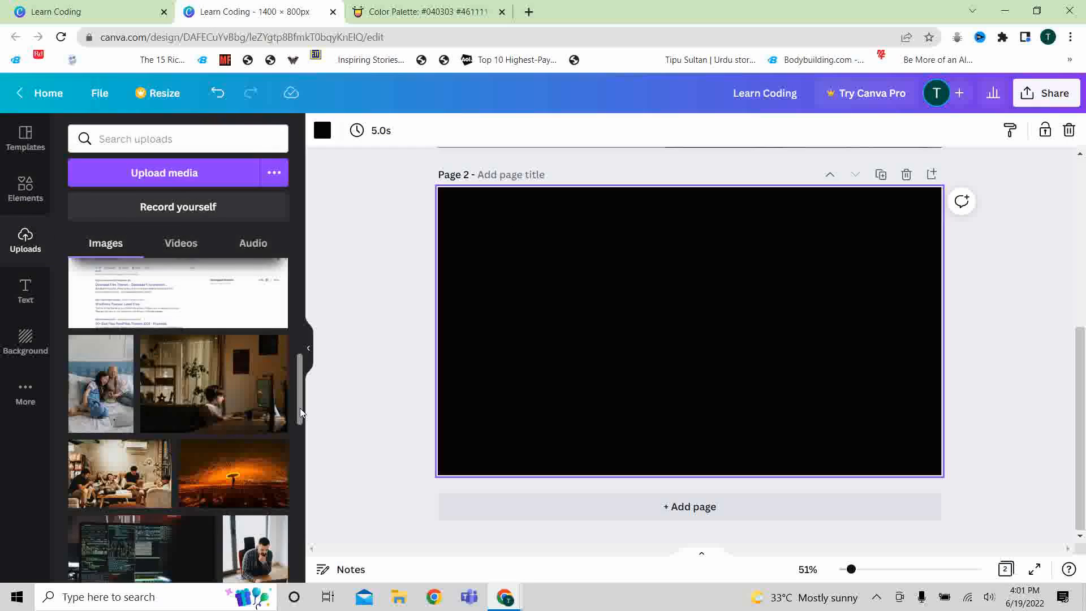
{"action": "left_click_drag", "start_coordinate": [301, 401], "coordinate": [306, 245]}
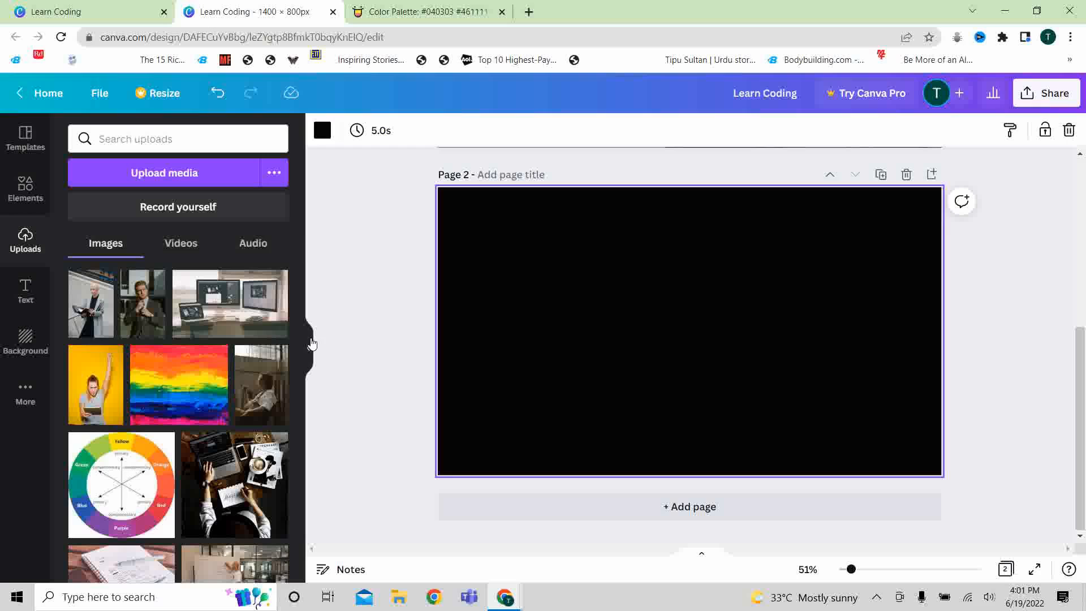
{"action": "left_click_drag", "start_coordinate": [300, 298], "coordinate": [298, 462]}
{"action": "left_click", "coordinate": [220, 141]}
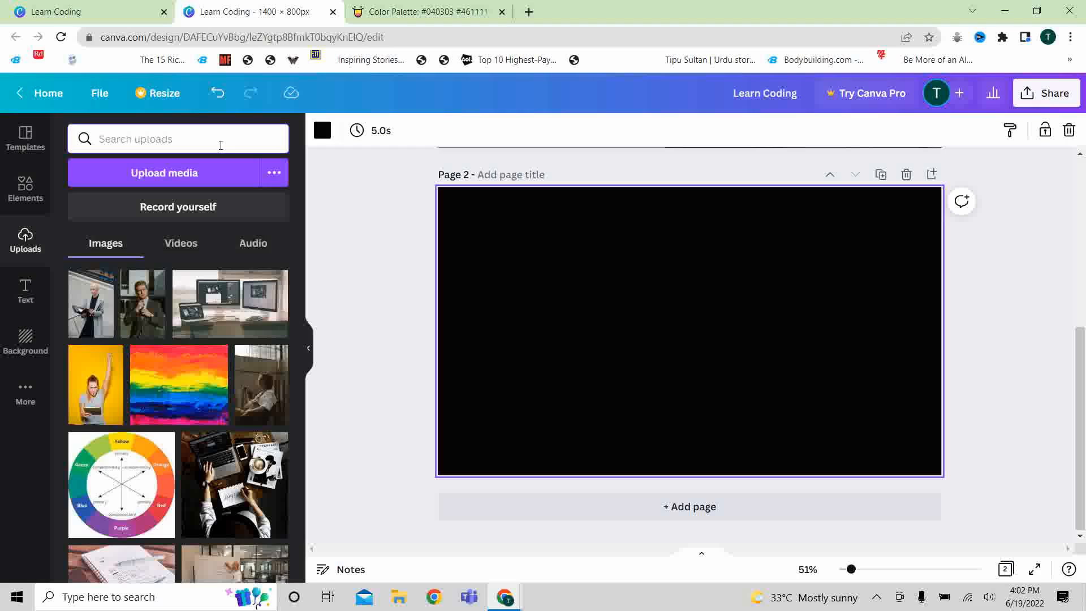
{"action": "type", "text": "video"}
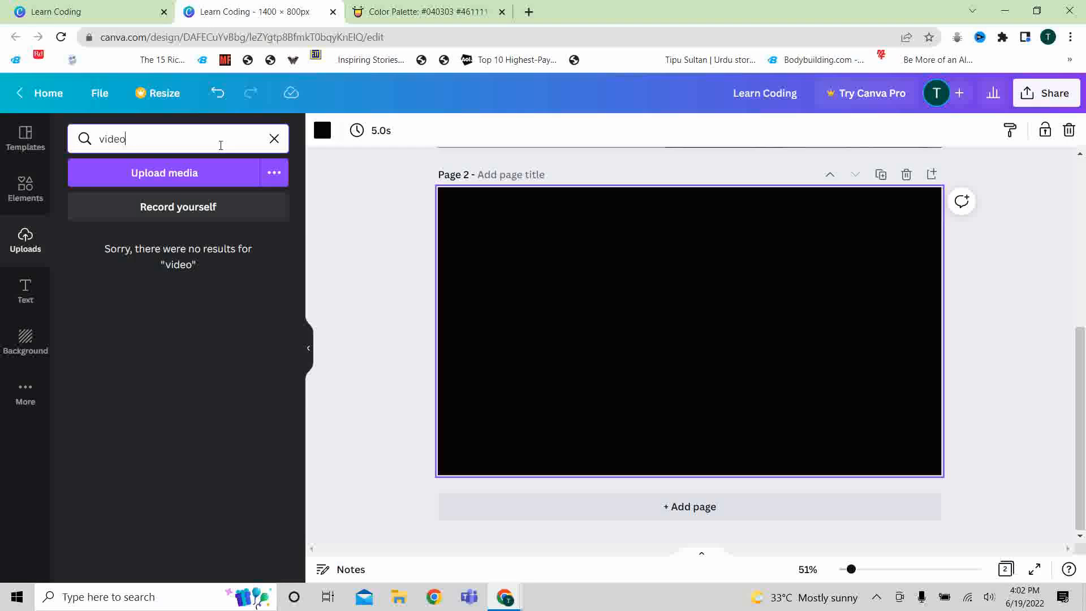
Add the recently used photo of a laptop video call to page 2, shrunk to a thumbnail in the page's upper-left corner
{"action": "left_click", "coordinate": [23, 188]}
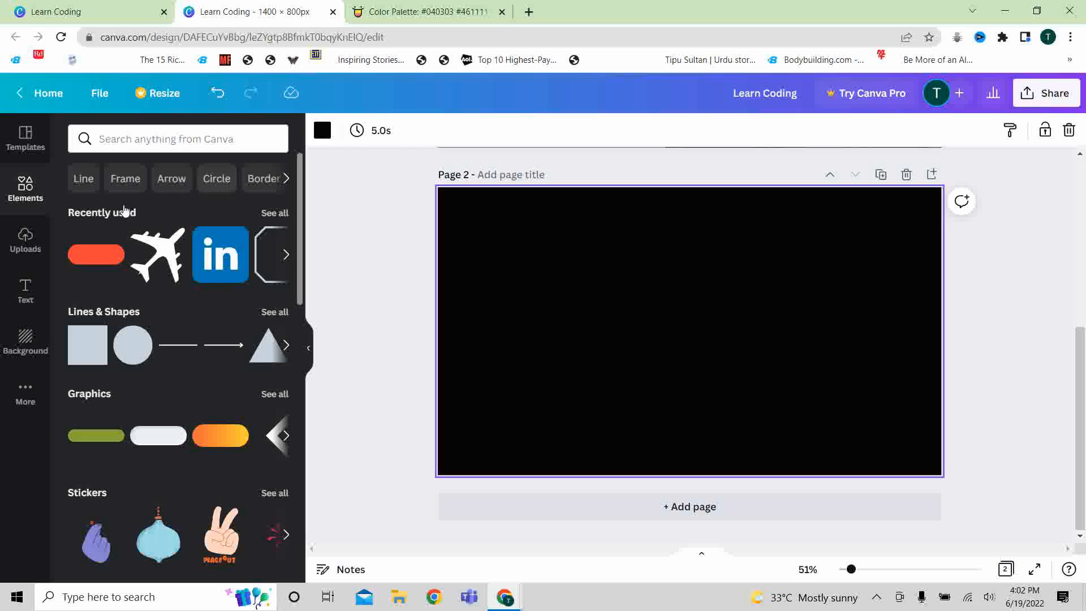
{"action": "left_click", "coordinate": [273, 213]}
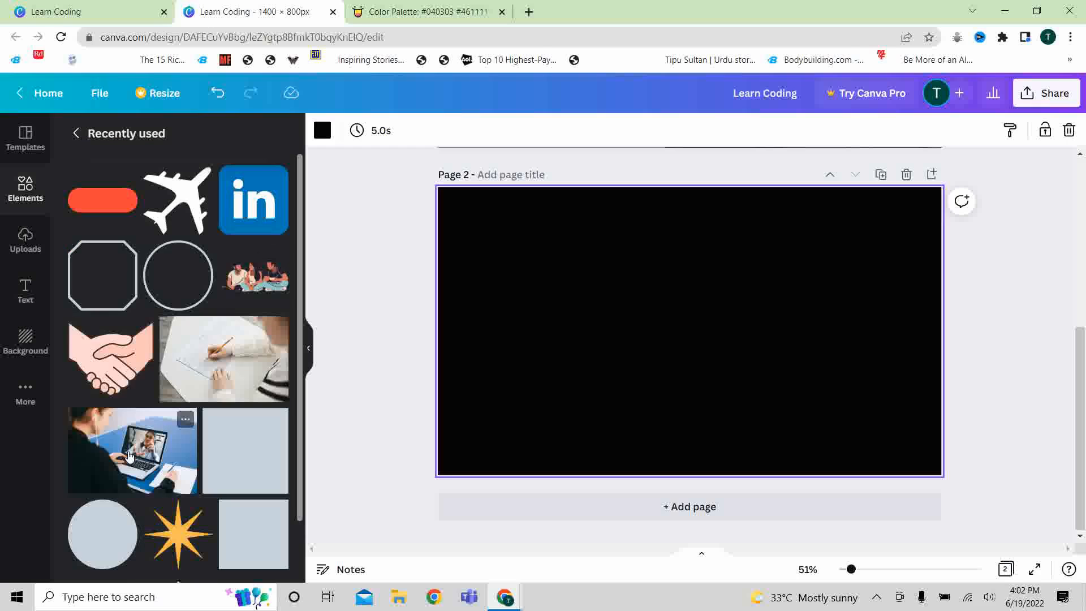
{"action": "left_click", "coordinate": [129, 455]}
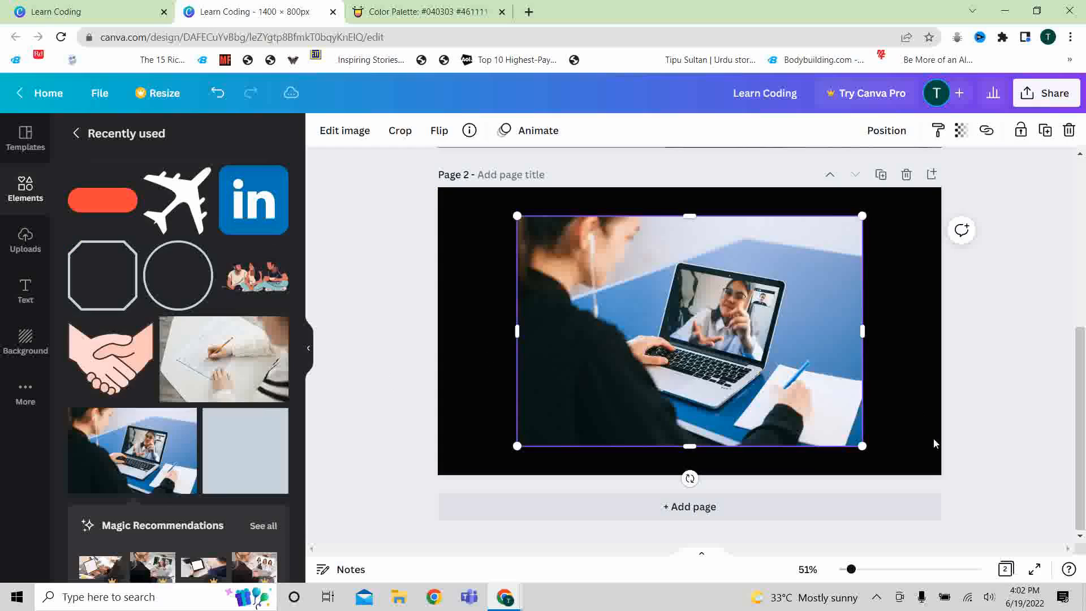
{"action": "left_click_drag", "start_coordinate": [862, 445], "coordinate": [660, 312]}
{"action": "left_click_drag", "start_coordinate": [598, 259], "coordinate": [549, 259]}
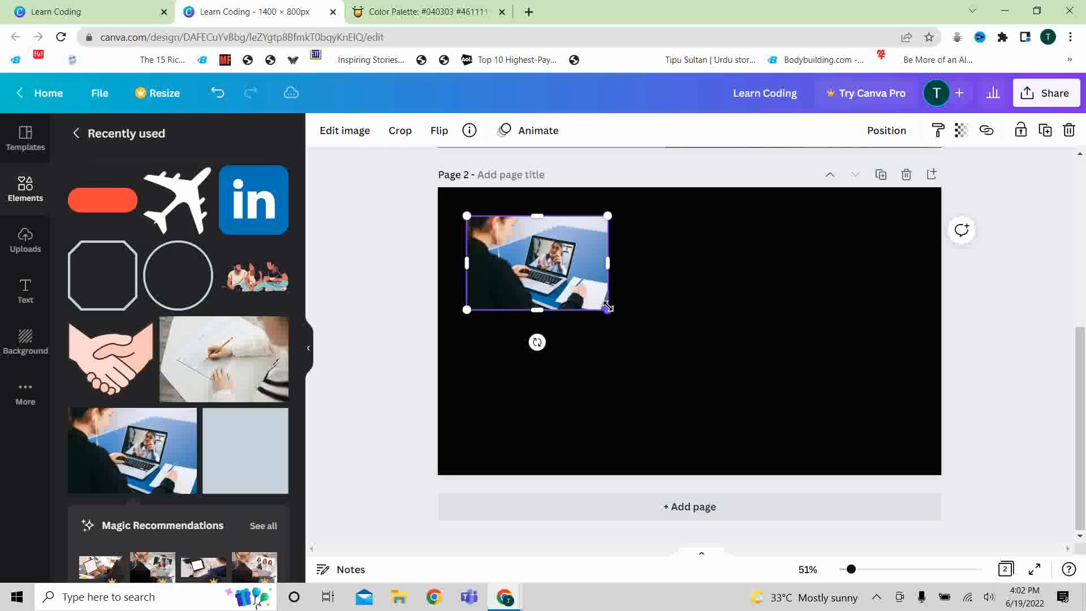
{"action": "left_click_drag", "start_coordinate": [606, 308], "coordinate": [585, 294]}
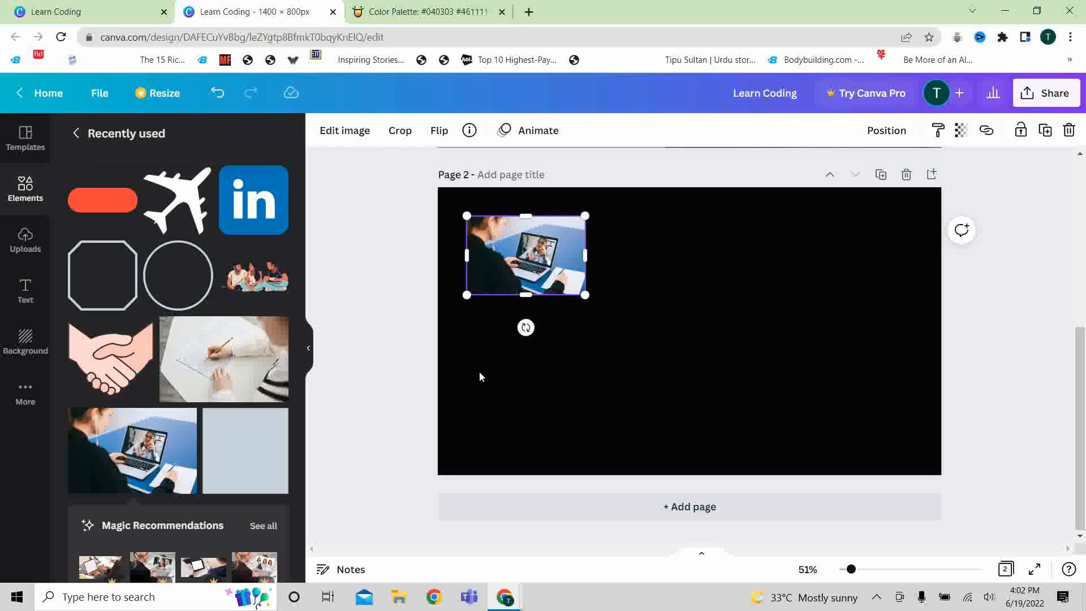
Add the recently used photo of hands writing on paper, match it to the laptop photo's size and centre it in the same row
{"action": "left_click", "coordinate": [218, 361]}
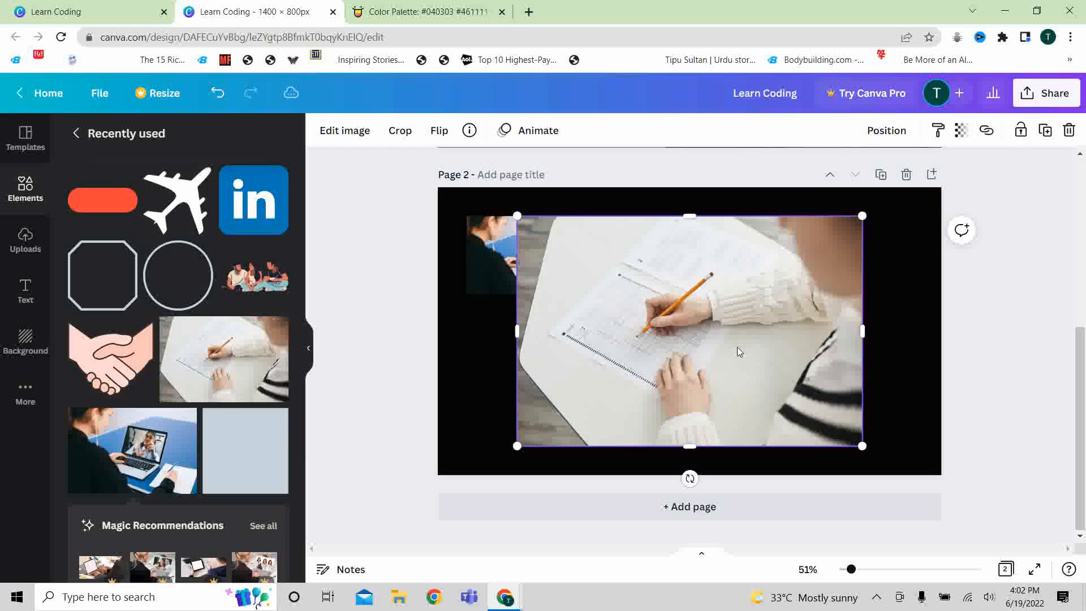
{"action": "left_click_drag", "start_coordinate": [762, 337], "coordinate": [706, 336]}
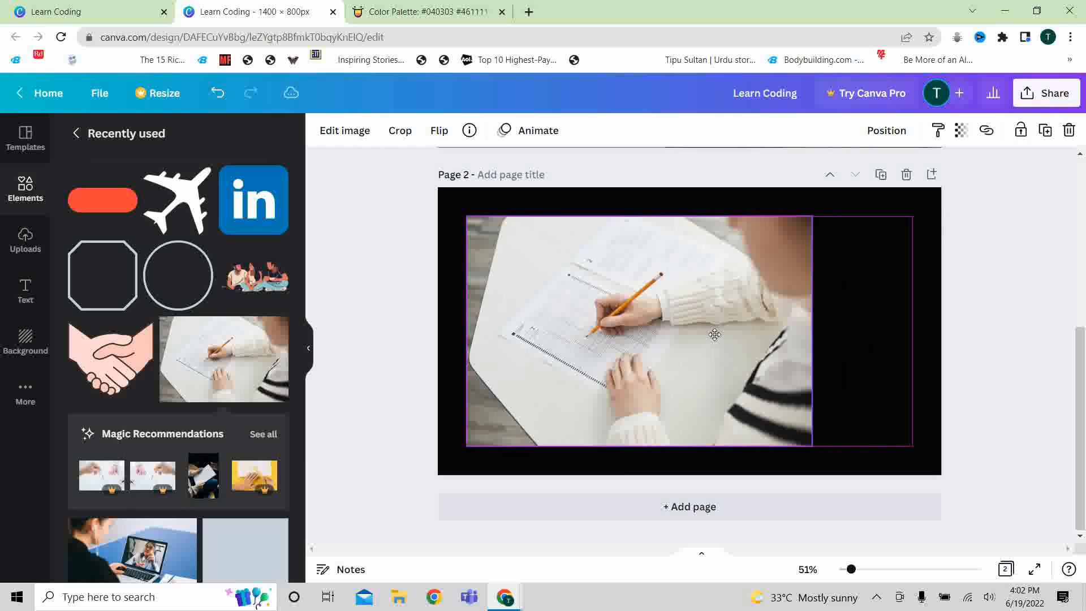
{"action": "left_click_drag", "start_coordinate": [812, 445], "coordinate": [587, 289]}
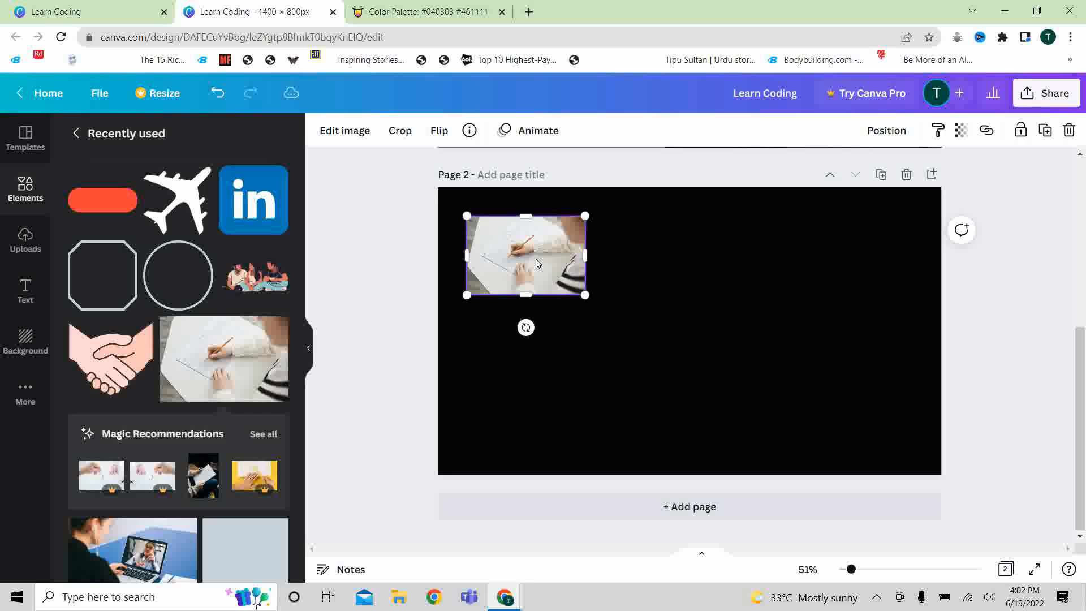
{"action": "left_click_drag", "start_coordinate": [537, 257], "coordinate": [693, 259]}
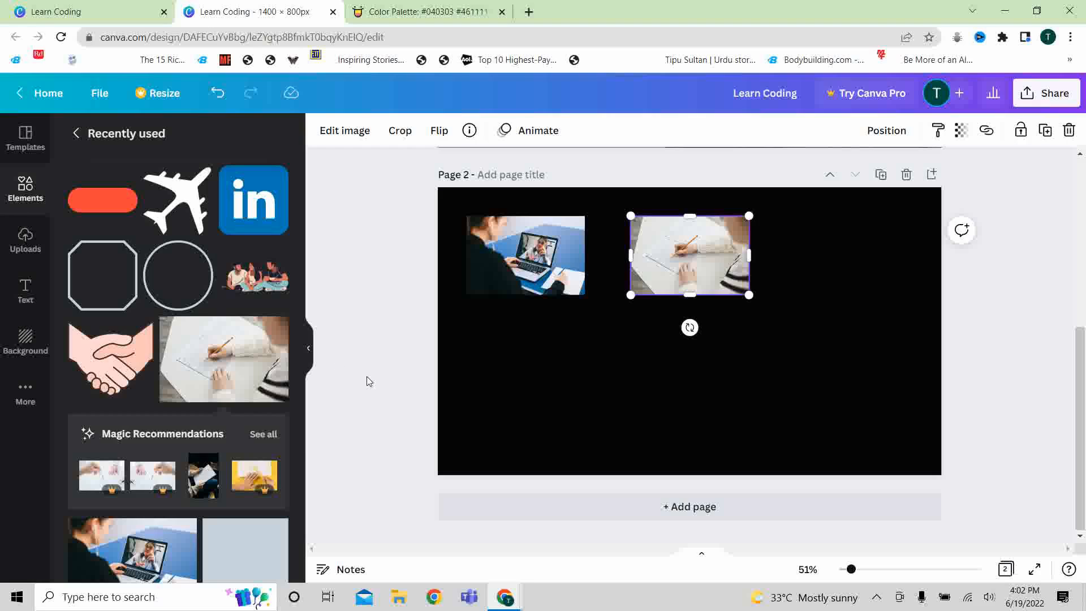
Add the illustration of three seated people, shrink it to the photos' height and place it at the right end of the row
{"action": "left_click", "coordinate": [239, 282]}
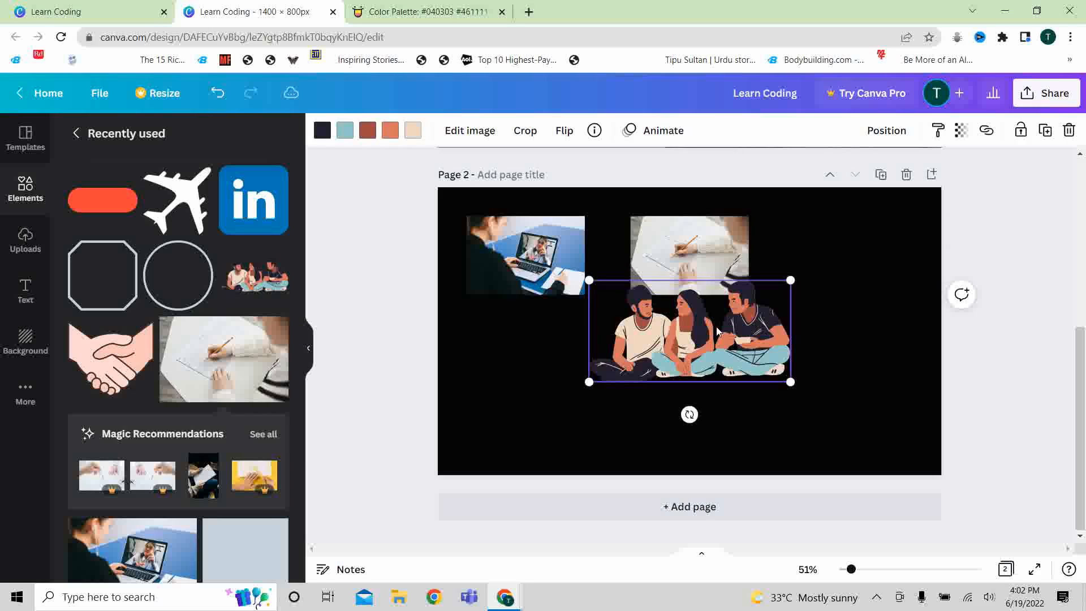
{"action": "left_click_drag", "start_coordinate": [721, 331], "coordinate": [594, 261]}
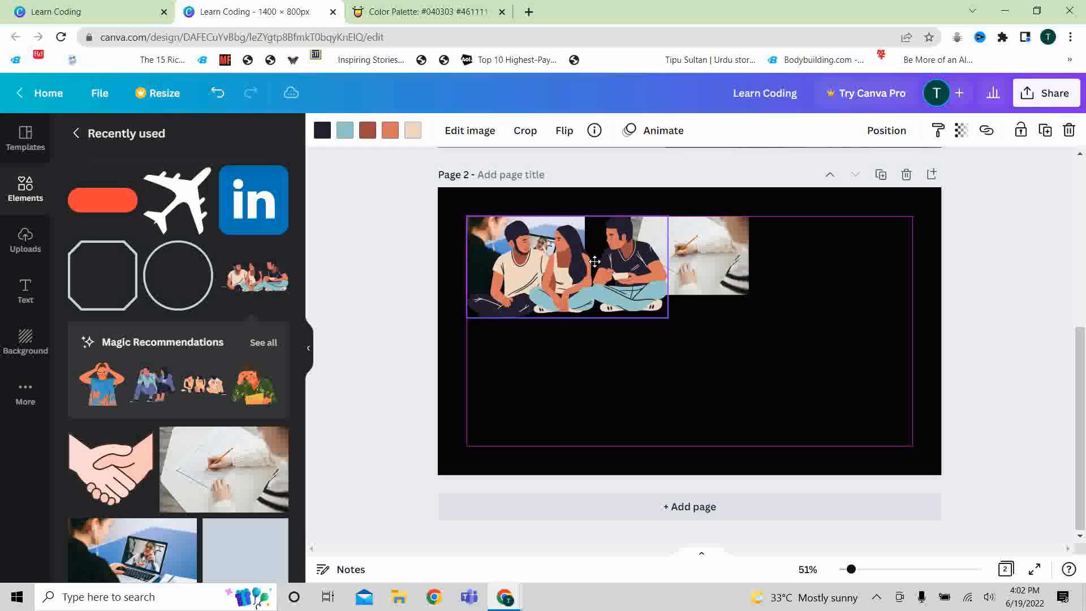
{"action": "left_click_drag", "start_coordinate": [666, 315], "coordinate": [617, 307]}
{"action": "left_click_drag", "start_coordinate": [567, 243], "coordinate": [878, 244]}
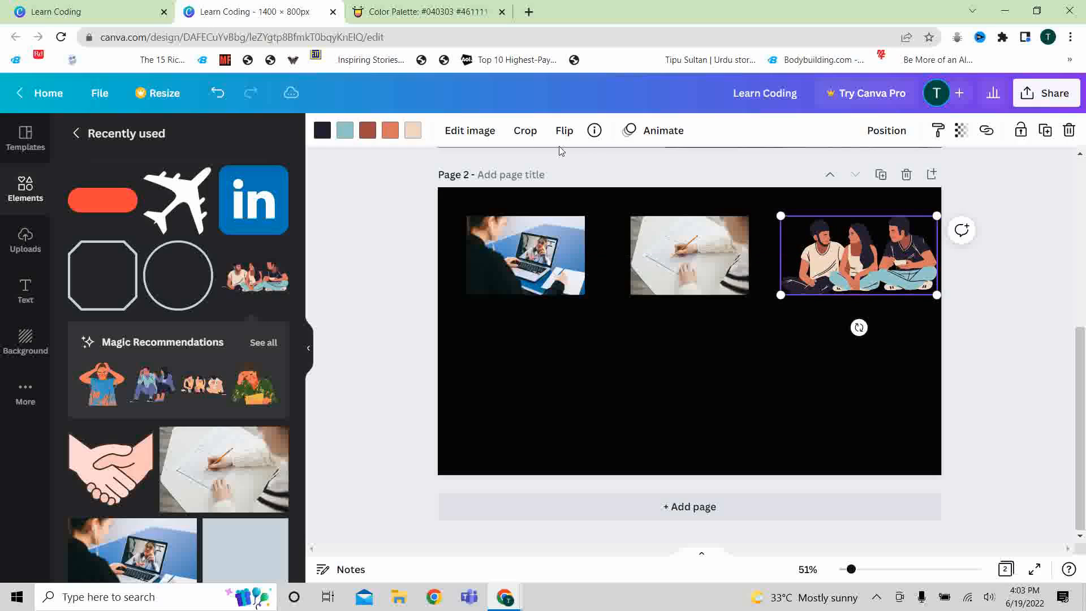
Crop the illustration to the two people on its left and shift it to the page's right margin
{"action": "left_click", "coordinate": [525, 130]}
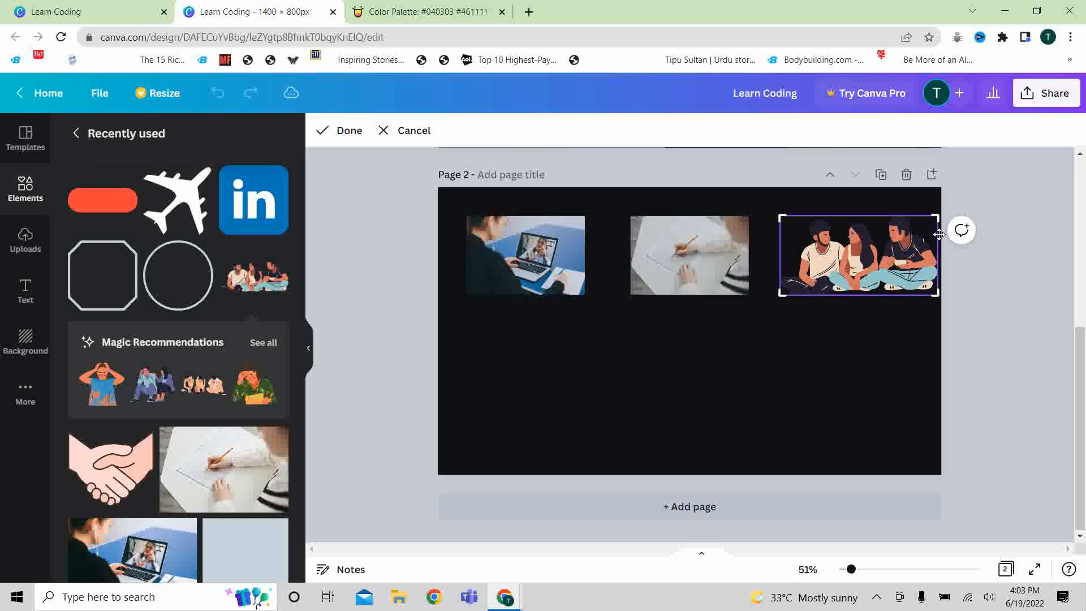
{"action": "left_click_drag", "start_coordinate": [936, 213], "coordinate": [883, 213]}
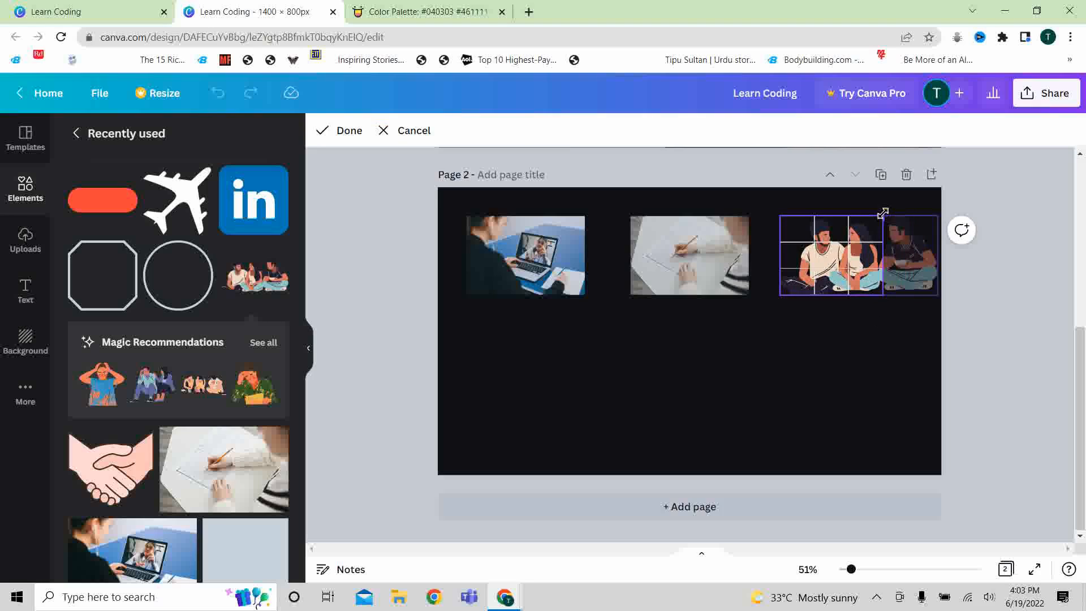
{"action": "left_click", "coordinate": [821, 387]}
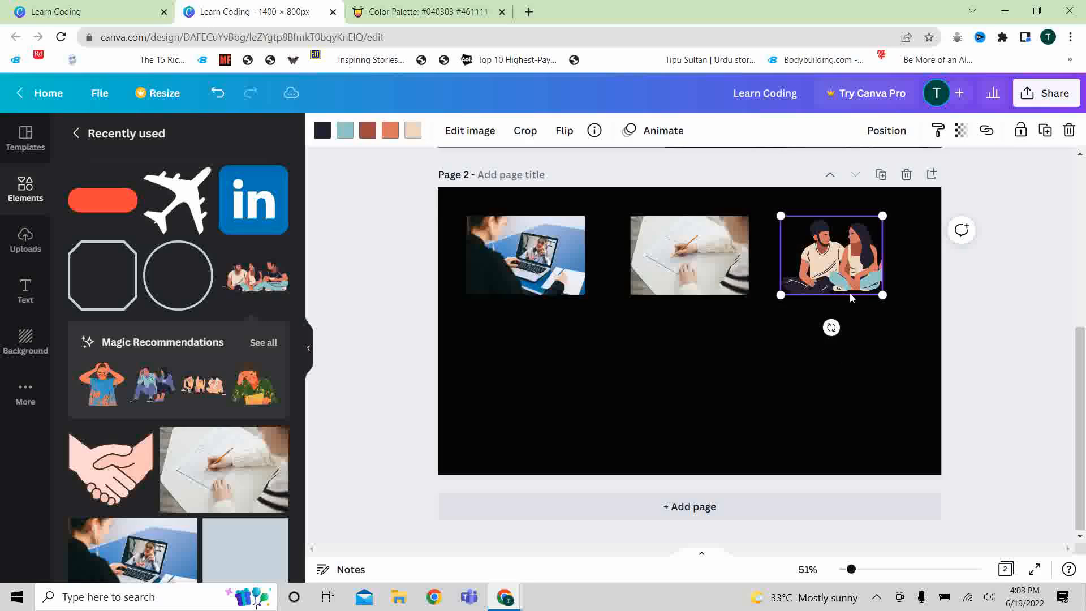
{"action": "left_click_drag", "start_coordinate": [846, 271], "coordinate": [877, 272]}
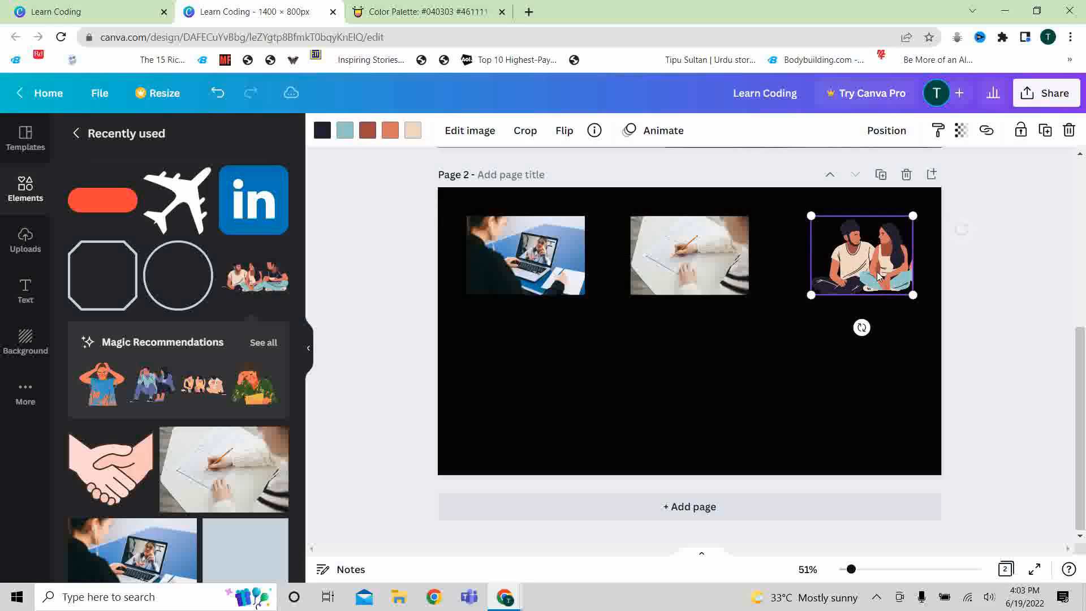
{"action": "left_click", "coordinate": [732, 364]}
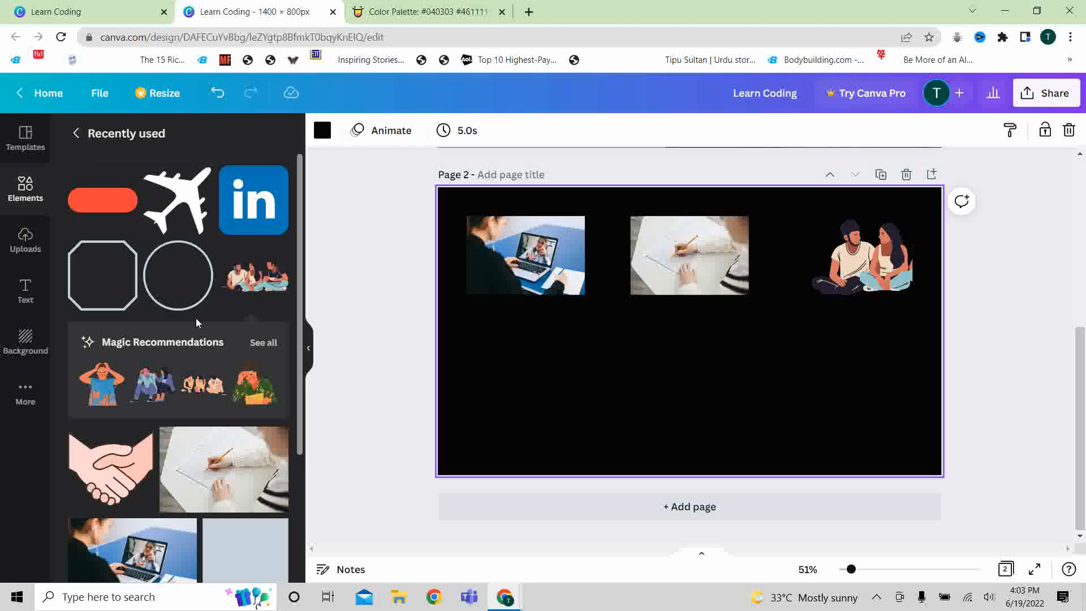
Add a subheading reading "Free Videos" below the picture row on page 2
{"action": "left_click", "coordinate": [28, 289]}
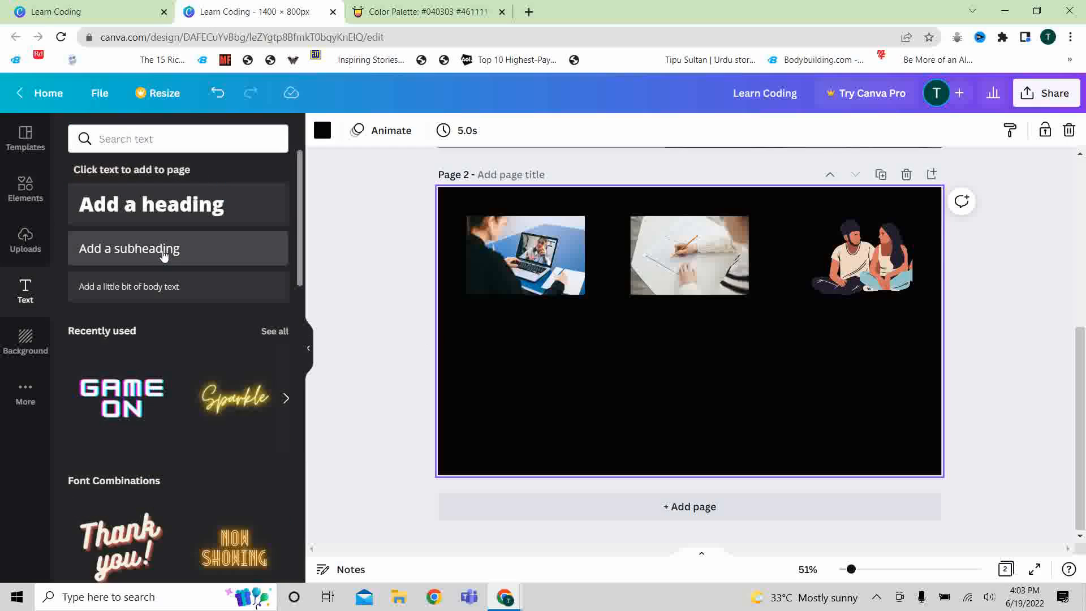
{"action": "left_click", "coordinate": [164, 254]}
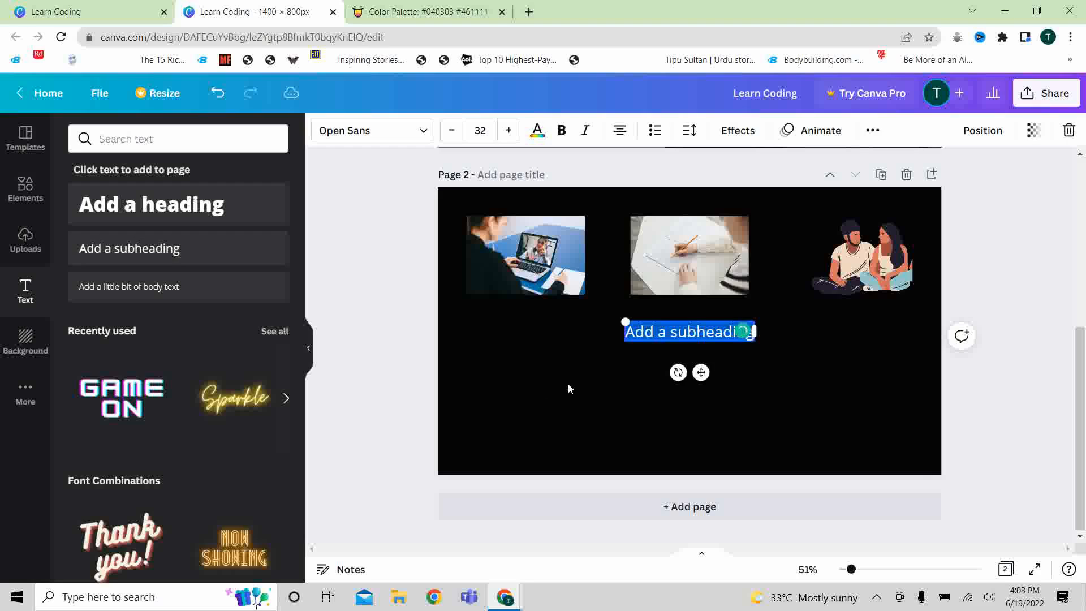
{"action": "type", "text": "Free"}
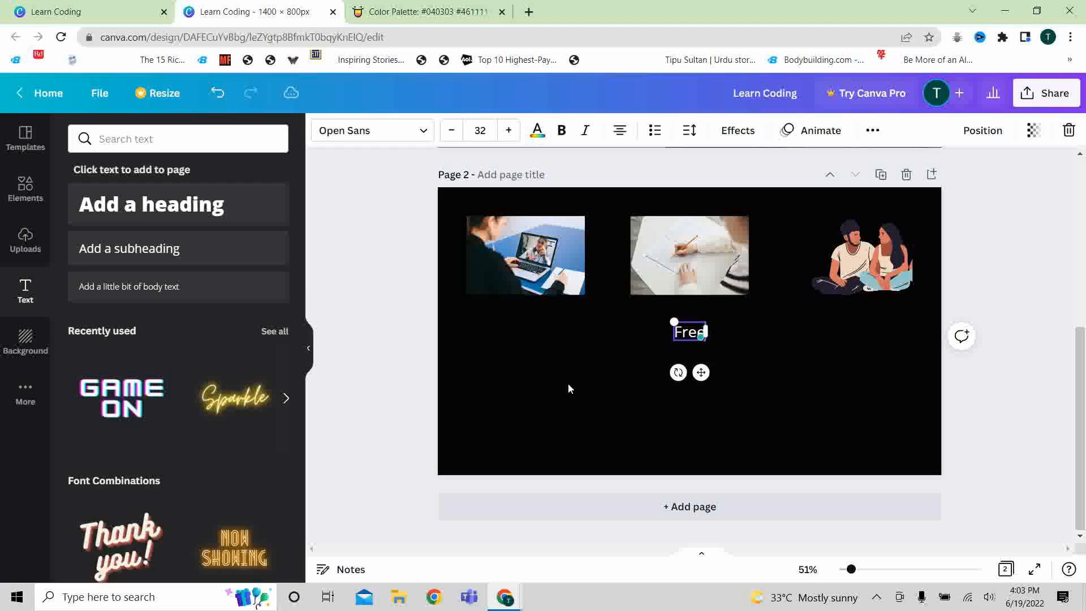
{"action": "type", "text": " V"}
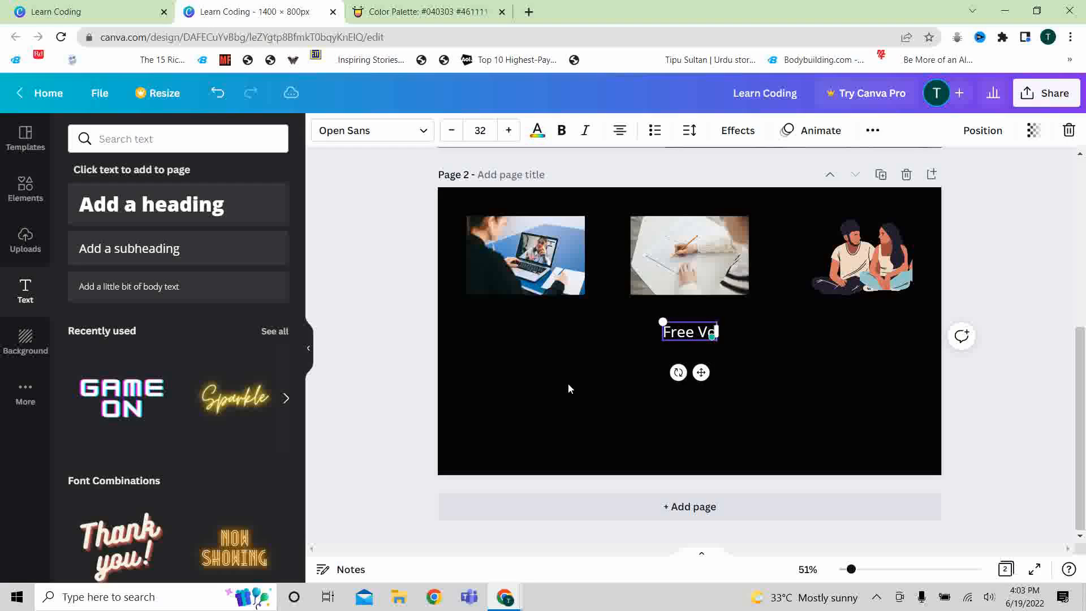
{"action": "type", "text": "ideos"}
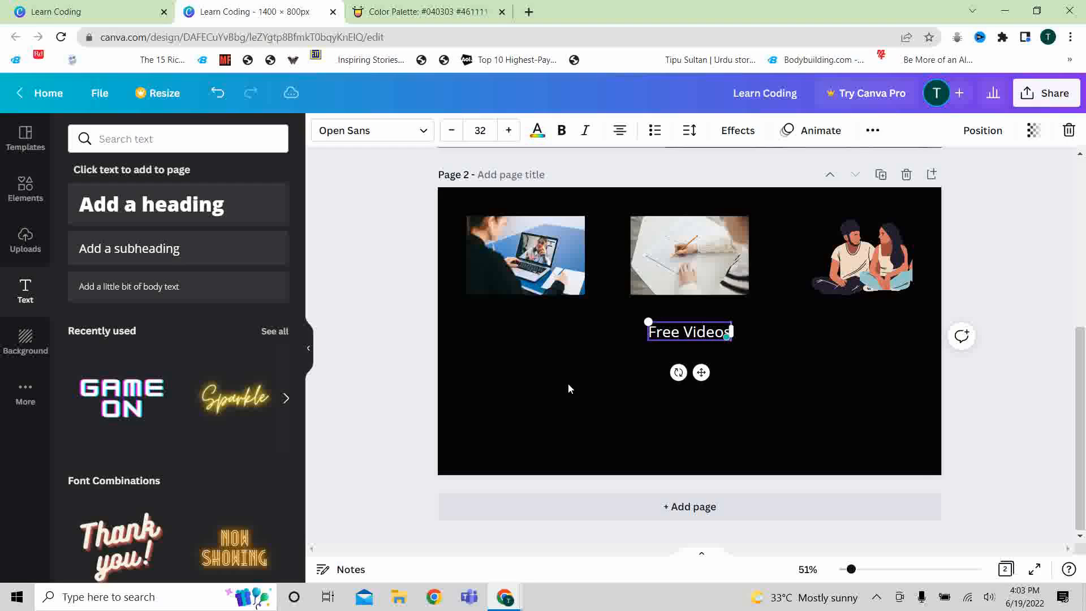
Set the font of the "Free Videos" text to Alegreya Sans SC Regular
{"action": "key", "text": "ctrl+a"}
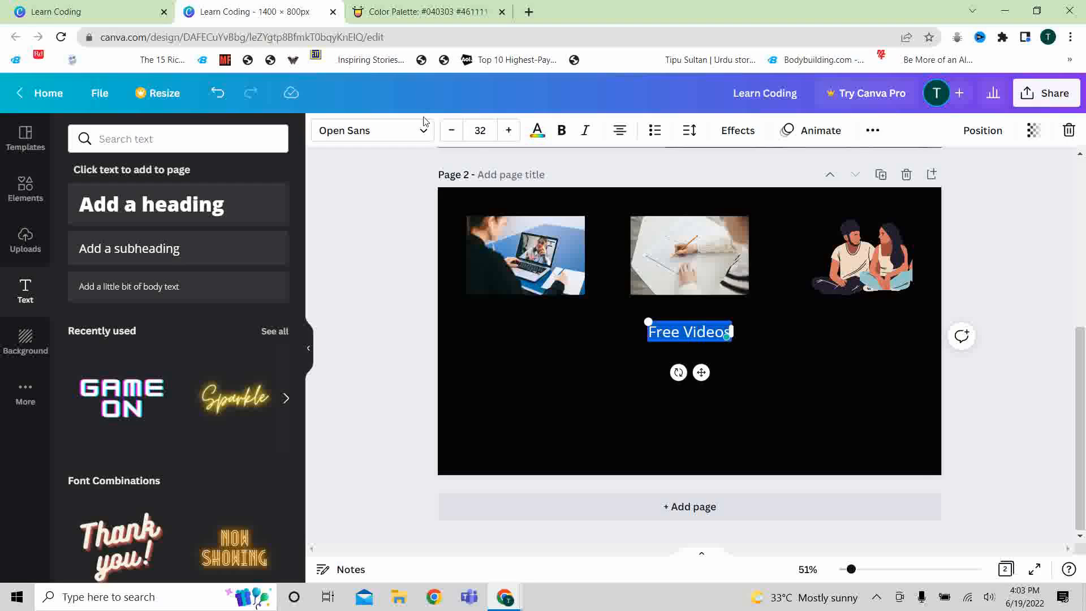
{"action": "left_click", "coordinate": [423, 126]}
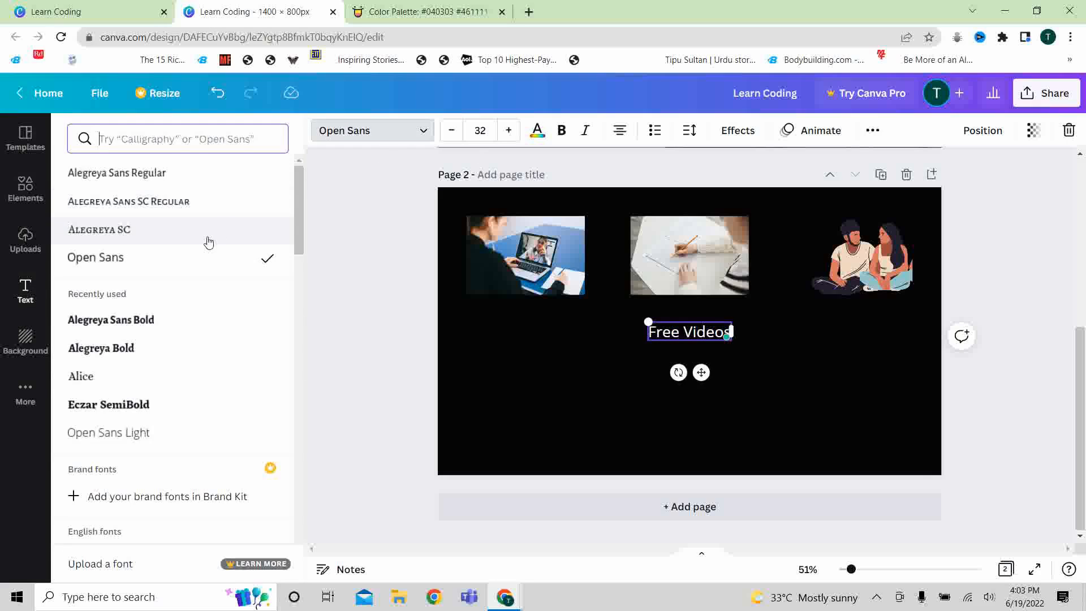
{"action": "left_click", "coordinate": [152, 207]}
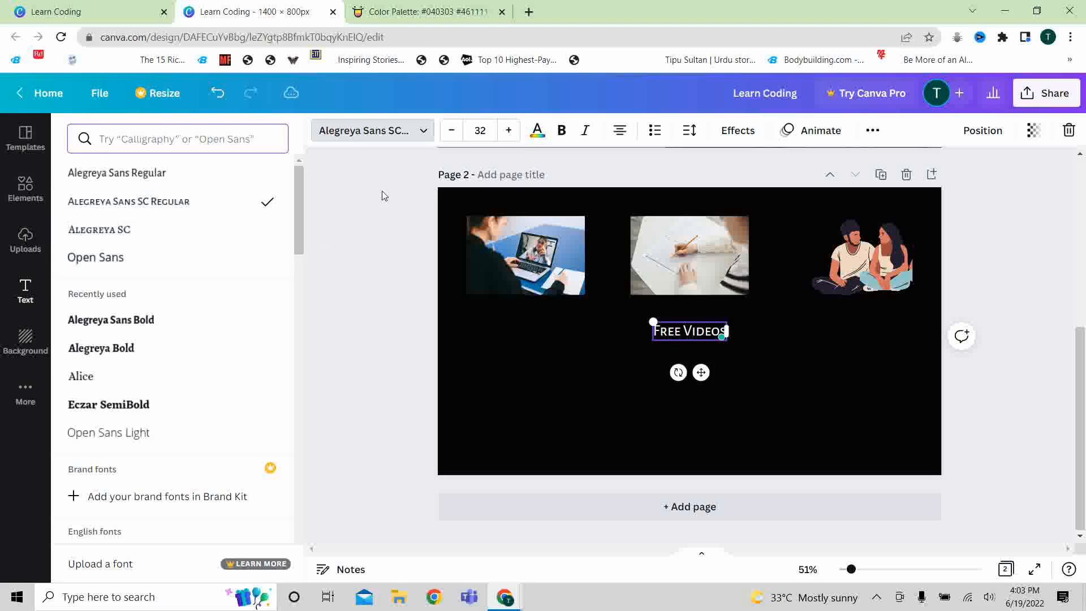
Colour the "Free Videos" text light orange from the document colours and place it below the laptop photo, flush with its left edge
{"action": "left_click", "coordinate": [535, 131]}
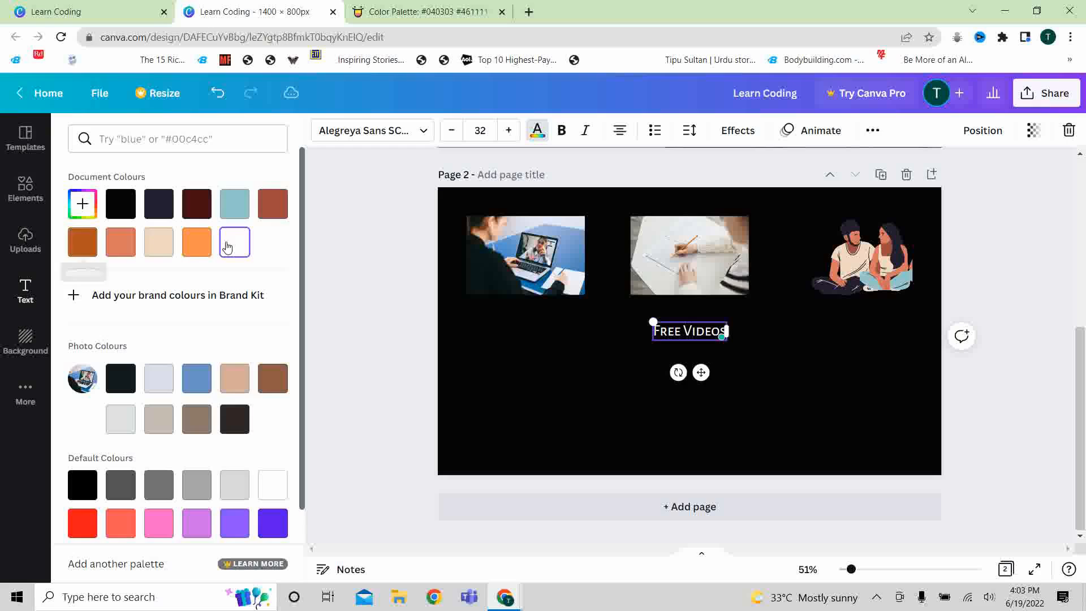
{"action": "left_click", "coordinate": [197, 243]}
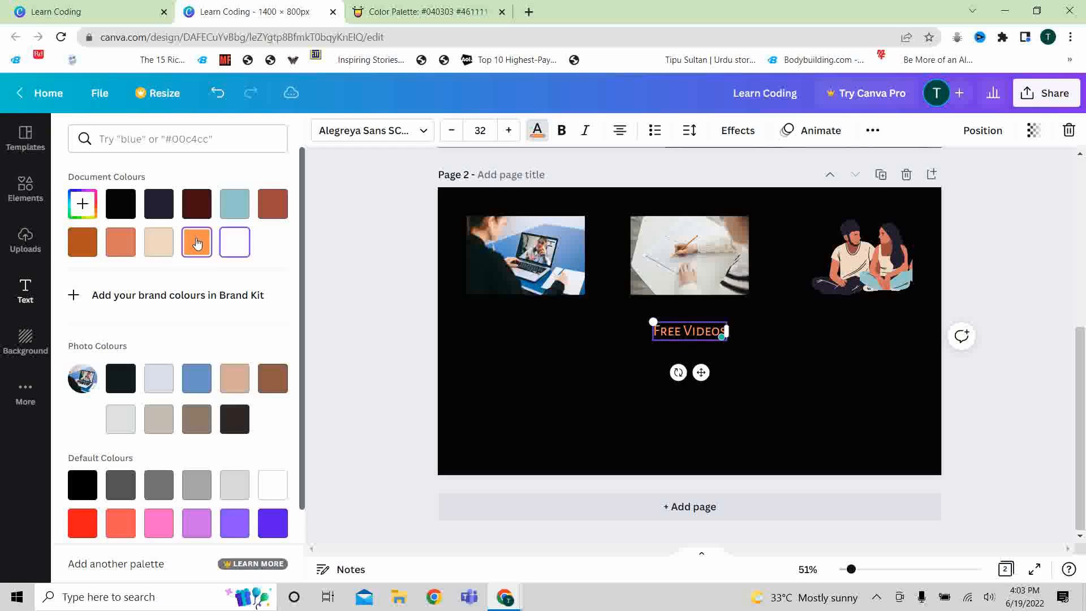
{"action": "left_click", "coordinate": [705, 333]}
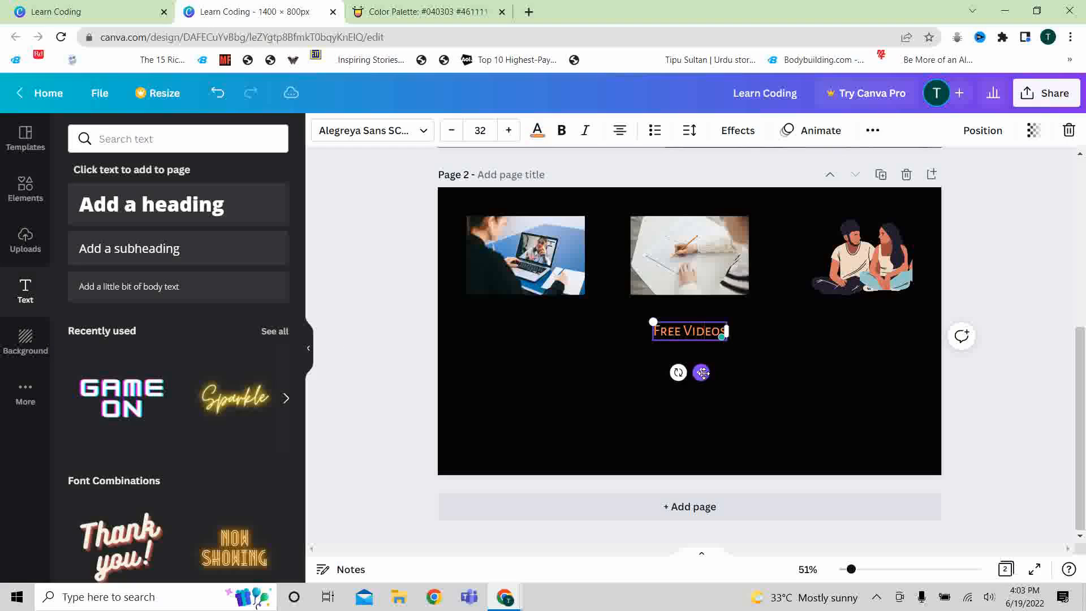
{"action": "left_click_drag", "start_coordinate": [700, 372], "coordinate": [514, 366]}
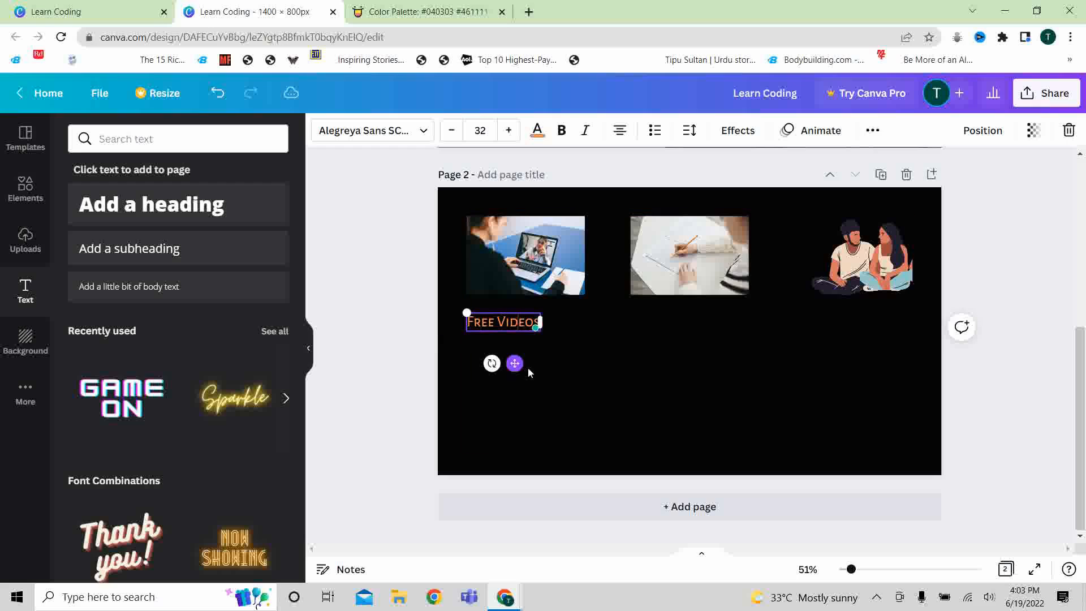
{"action": "left_click", "coordinate": [561, 375]}
Copy the "Free Videos" caption and paste two duplicates onto page 2
{"action": "right_click", "coordinate": [514, 324]}
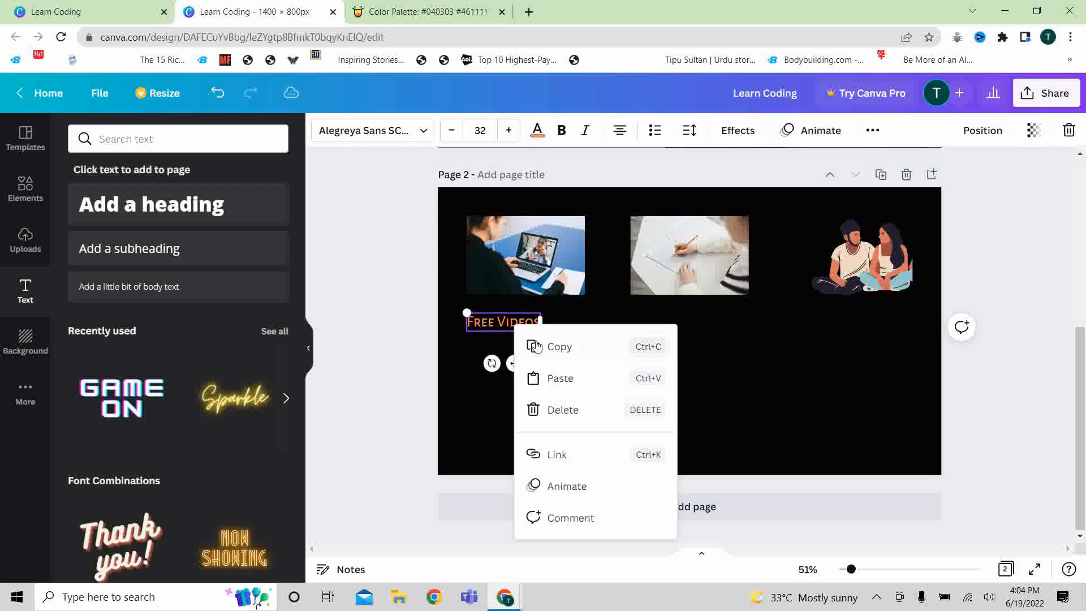
{"action": "left_click", "coordinate": [663, 349]}
{"action": "right_click", "coordinate": [668, 345]}
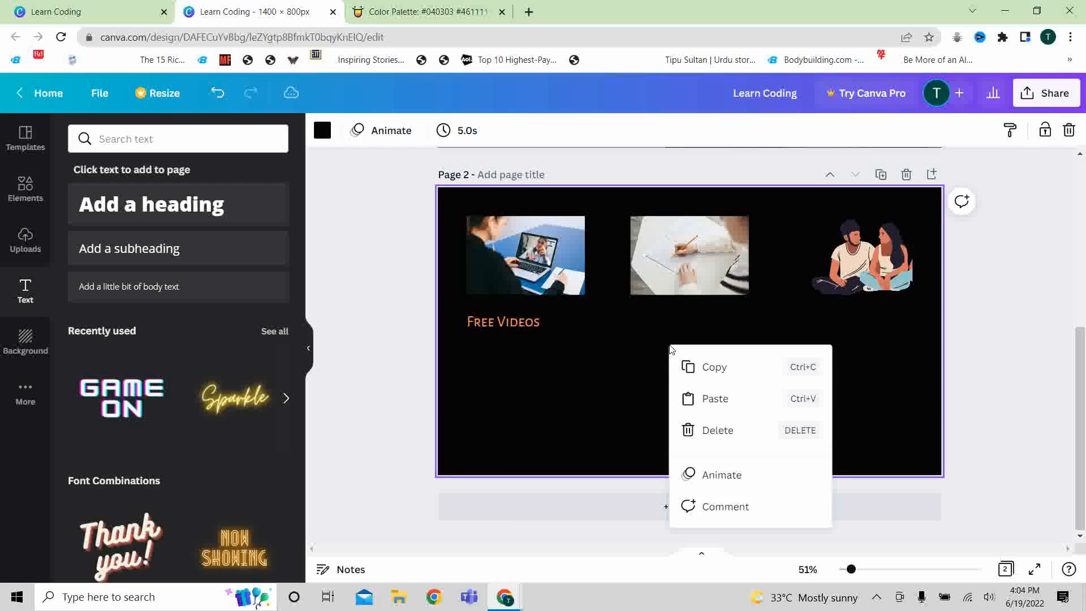
{"action": "left_click", "coordinate": [707, 407]}
{"action": "right_click", "coordinate": [730, 366]}
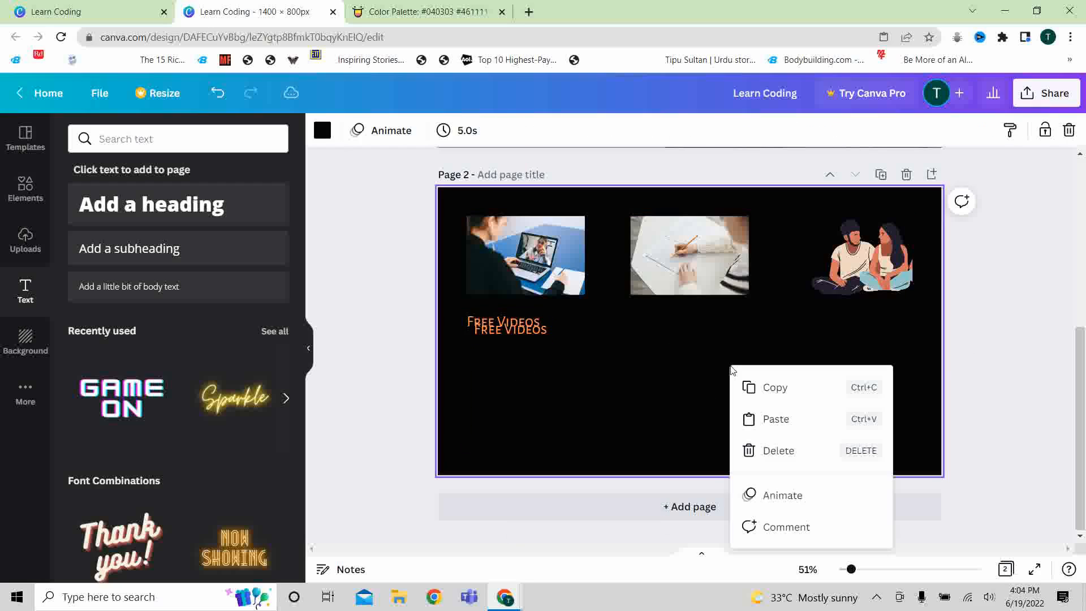
{"action": "left_click", "coordinate": [772, 420]}
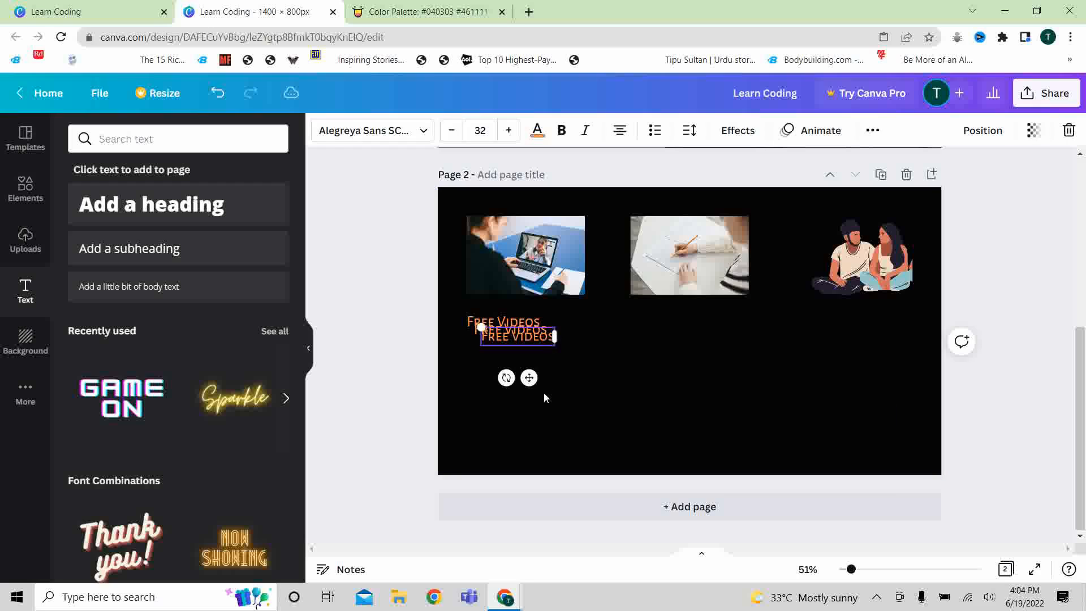
Place one caption copy below the seated couple illustration and the other below the middle photo, level with the first caption
{"action": "left_click_drag", "start_coordinate": [528, 377], "coordinate": [861, 359]}
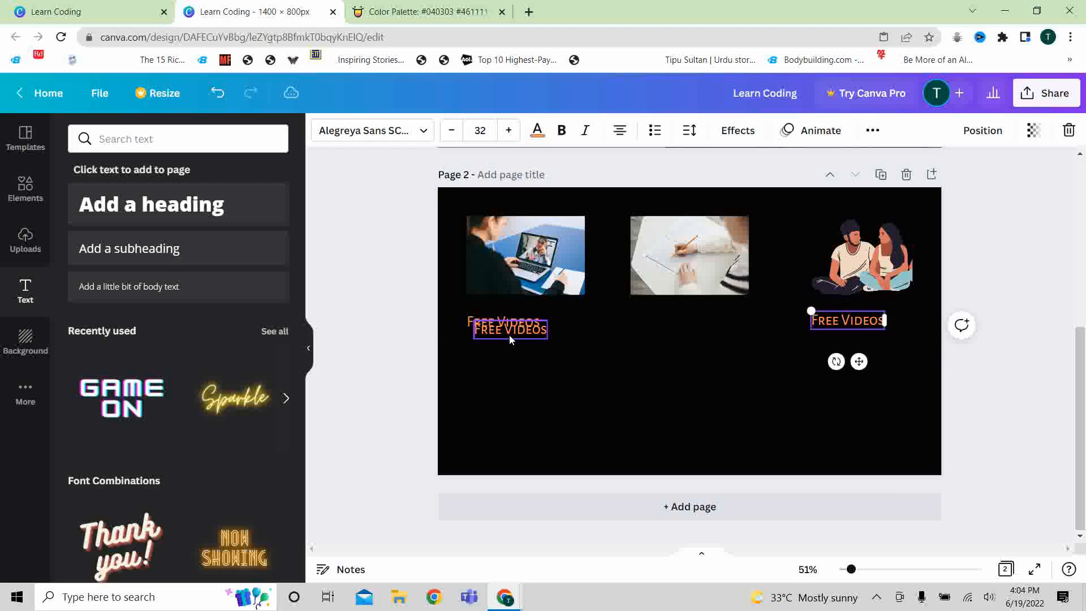
{"action": "left_click_drag", "start_coordinate": [509, 335], "coordinate": [654, 335]}
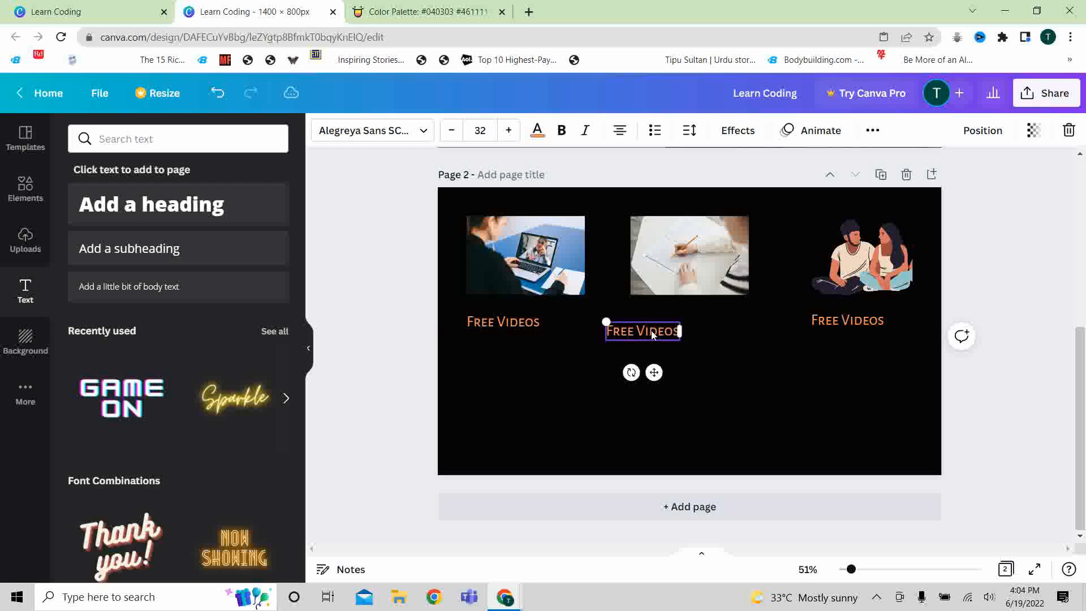
{"action": "left_click_drag", "start_coordinate": [653, 372], "coordinate": [676, 367]}
{"action": "left_click", "coordinate": [545, 386]}
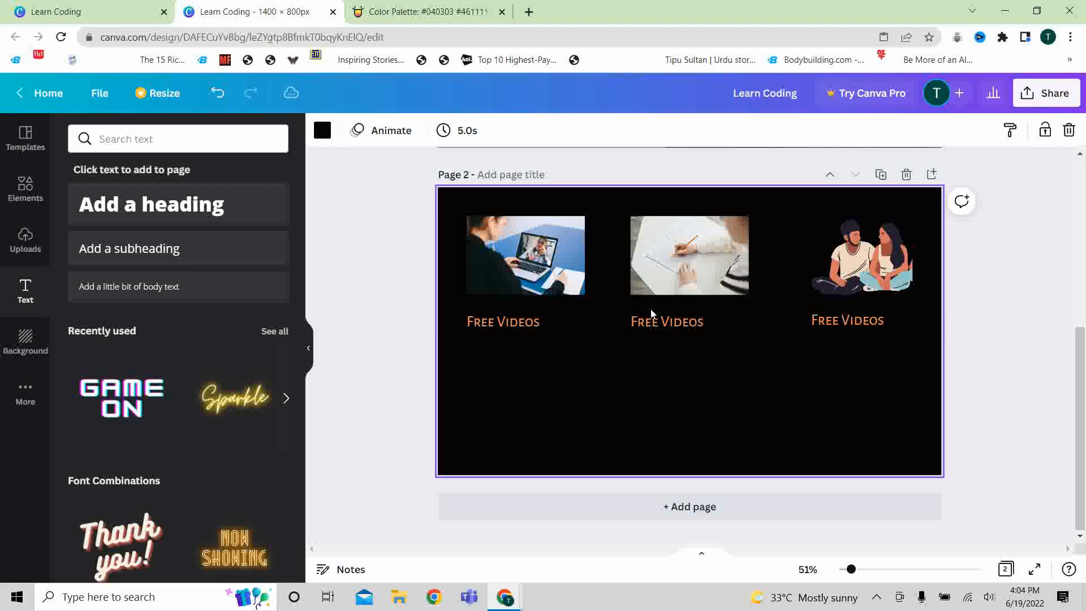
Change the middle caption to "Tests & Applications" and align it with the left edge of the photo above
{"action": "left_click", "coordinate": [669, 322]}
{"action": "double_click", "coordinate": [669, 322]}
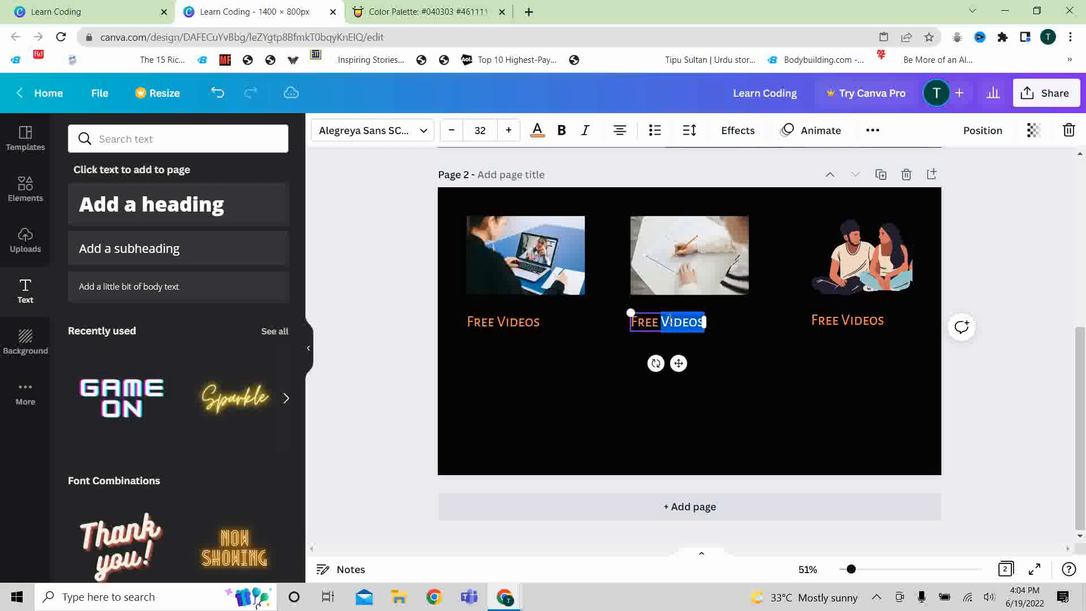
{"action": "triple_click", "coordinate": [669, 322]}
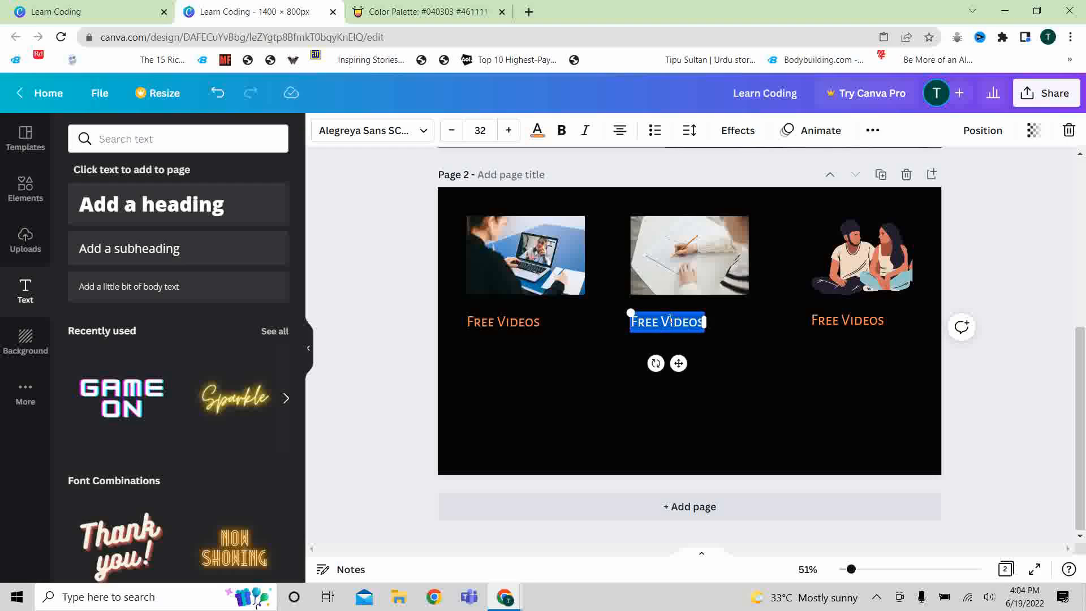
{"action": "type", "text": "Tests"}
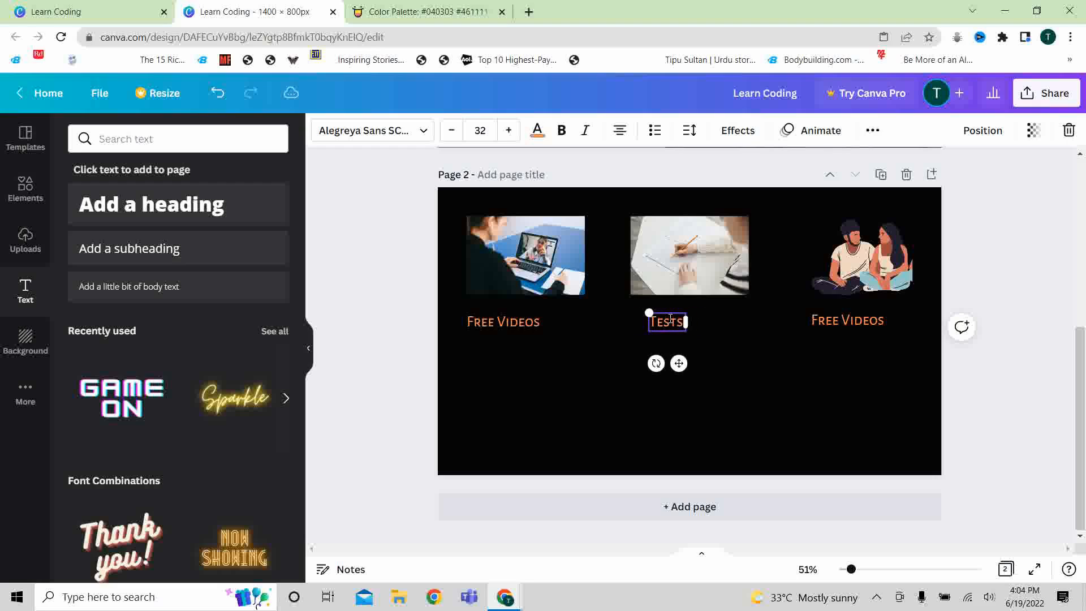
{"action": "type", "text": " & Applications"}
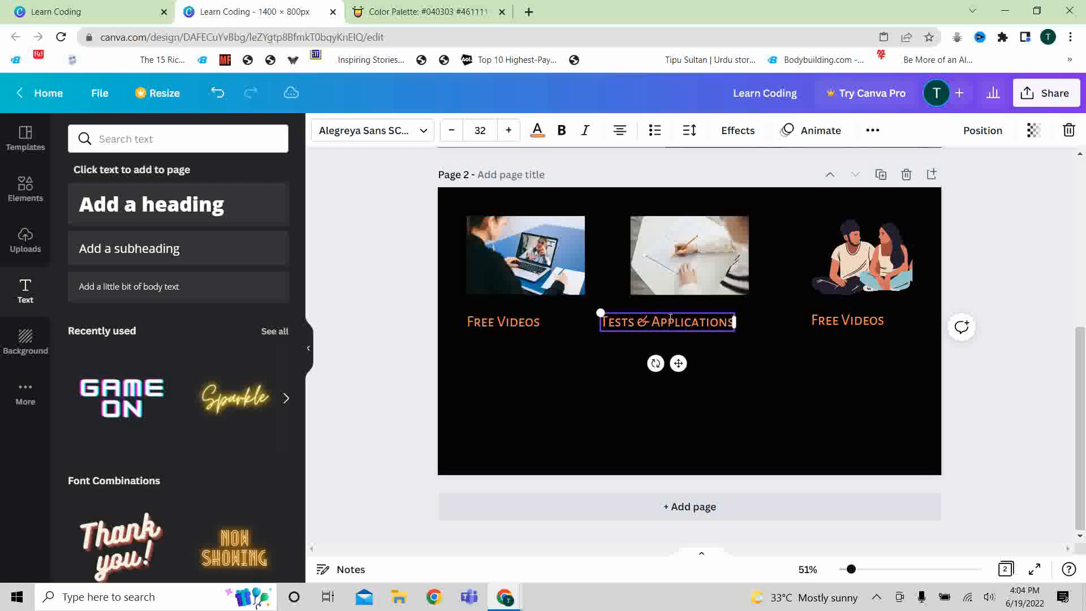
{"action": "left_click_drag", "start_coordinate": [679, 362], "coordinate": [707, 364]}
{"action": "left_click", "coordinate": [587, 376]}
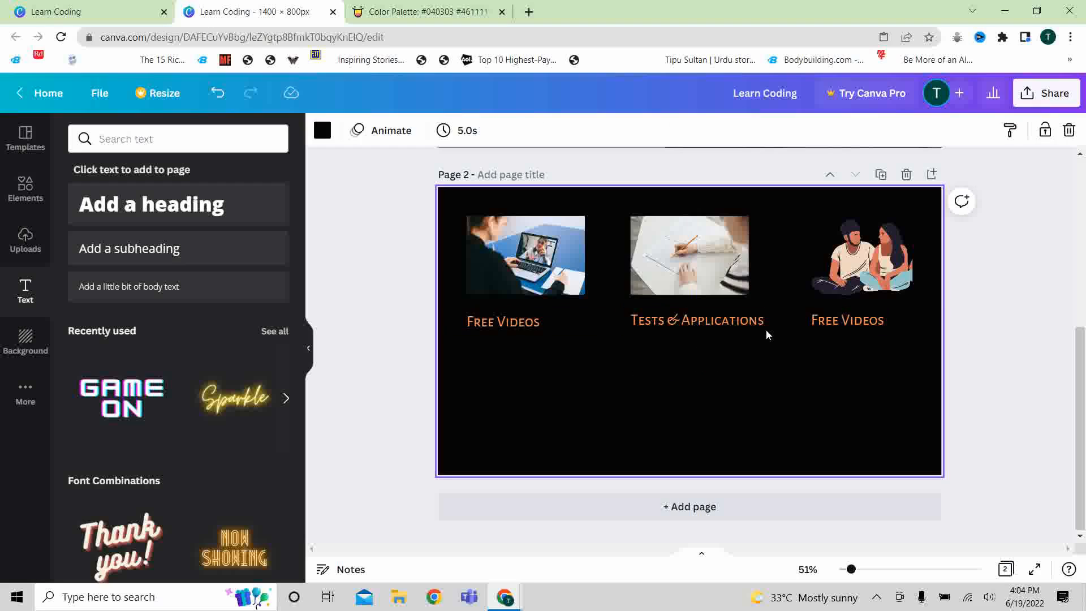
Change the caption below the couple illustration to "24/7 Support" and align it with the illustration's left edge
{"action": "left_click", "coordinate": [817, 320]}
{"action": "double_click", "coordinate": [823, 320]}
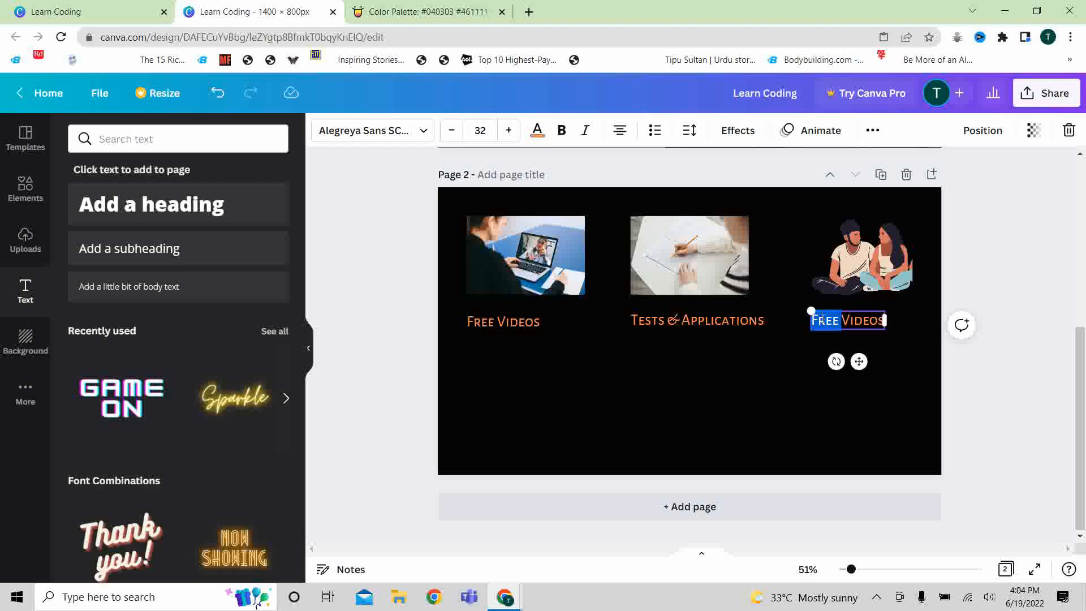
{"action": "left_click", "coordinate": [823, 320]}
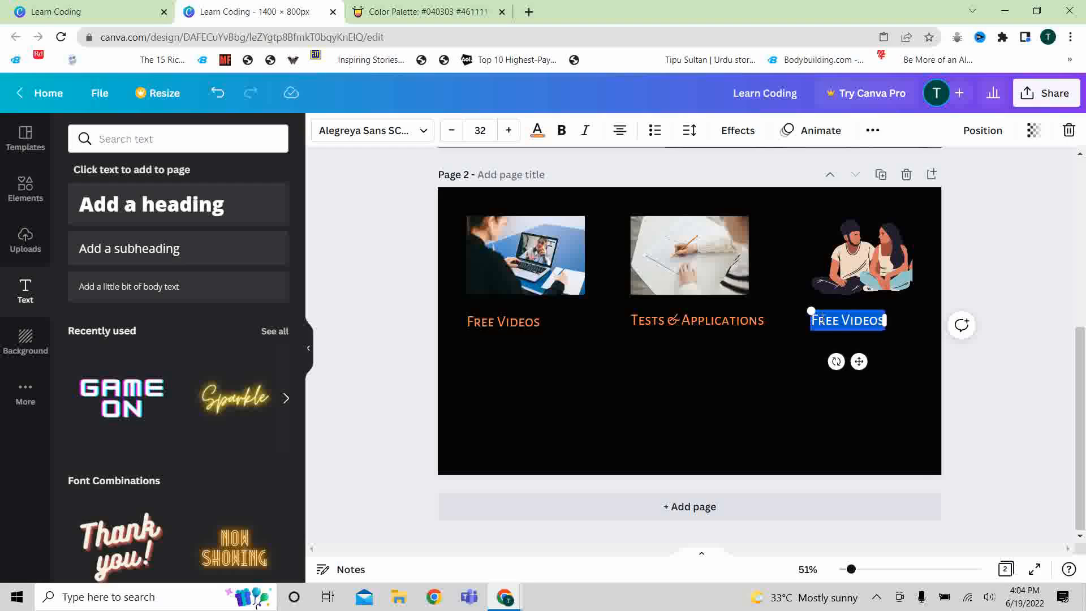
{"action": "type", "text": "24/7"}
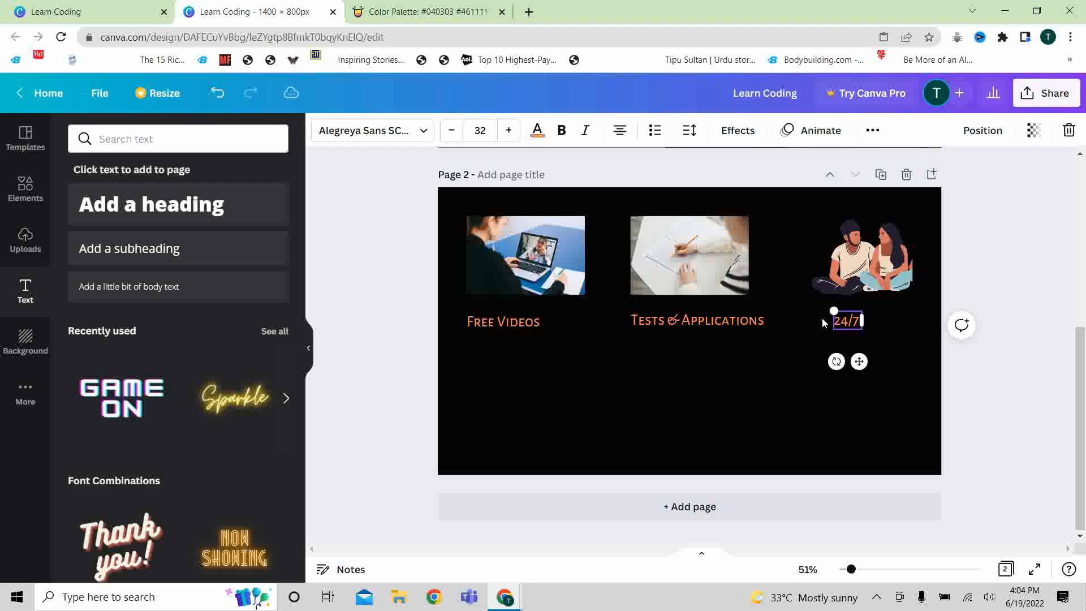
{"action": "type", "text": " Support"}
{"action": "left_click", "coordinate": [752, 402]}
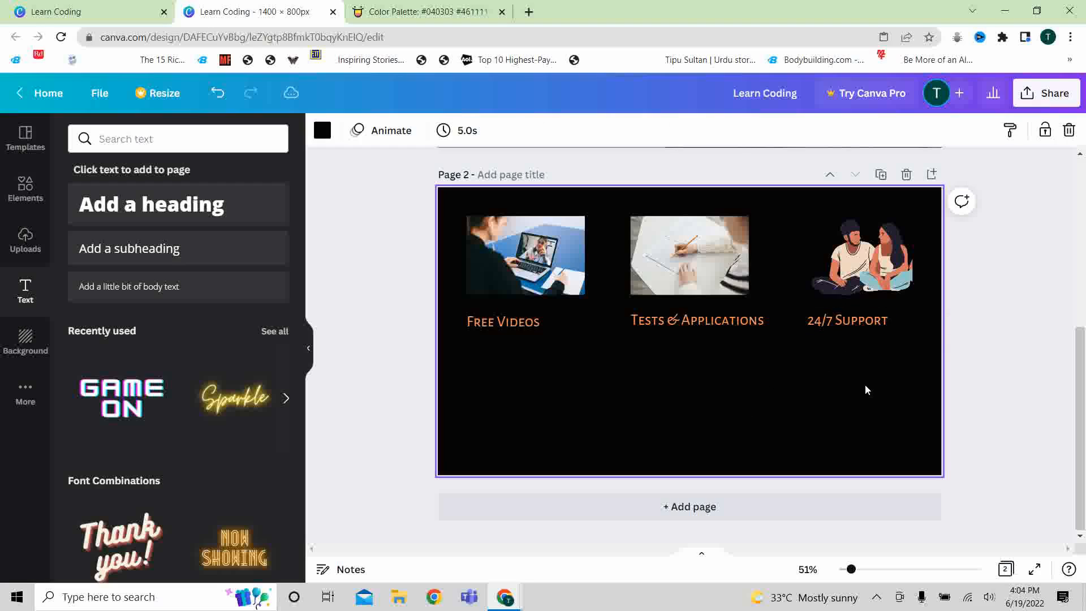
{"action": "left_click", "coordinate": [867, 320]}
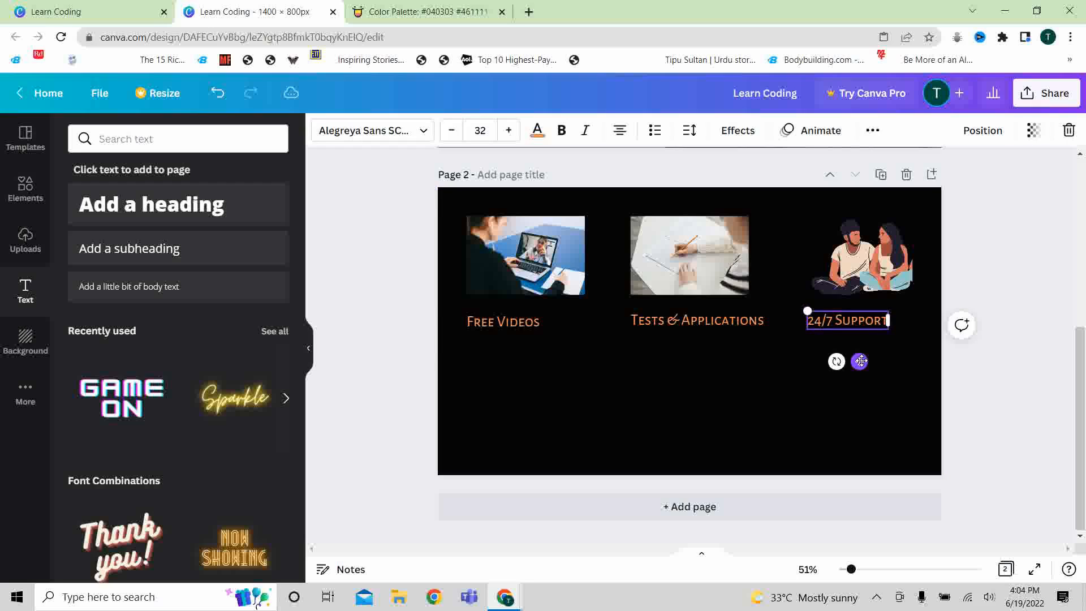
{"action": "left_click_drag", "start_coordinate": [864, 357], "coordinate": [867, 360]}
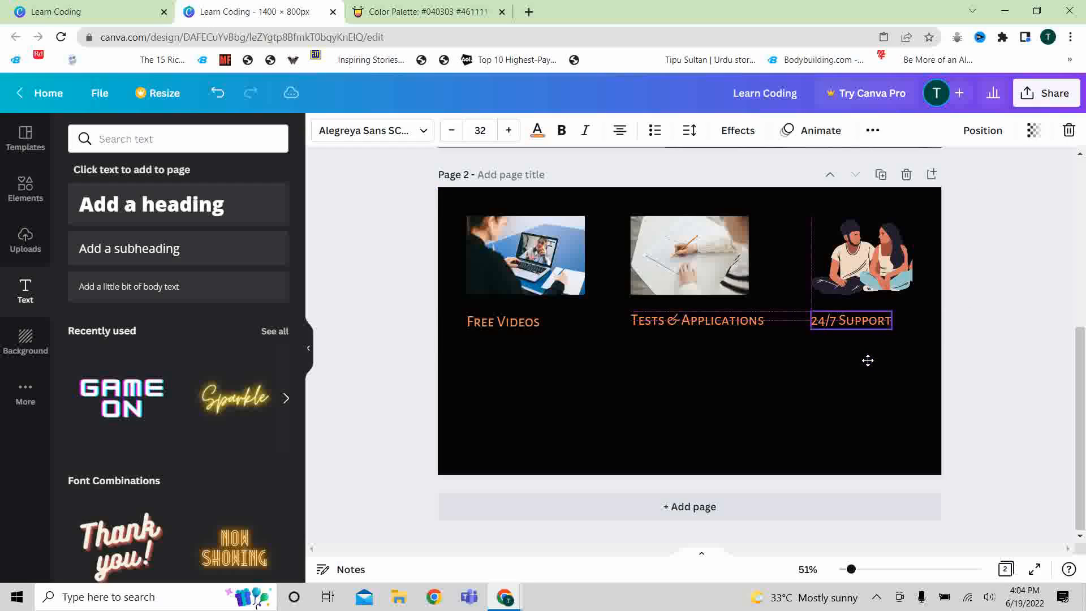
Nudge the "Free Videos" caption up to line up with the other two captions
{"action": "left_click", "coordinate": [517, 324]}
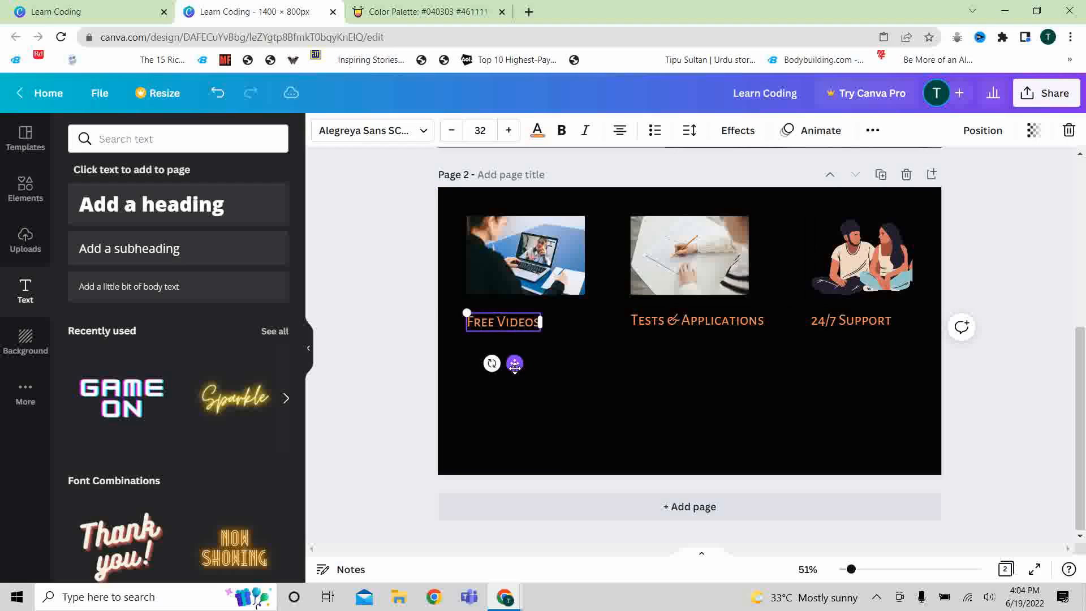
{"action": "left_click_drag", "start_coordinate": [514, 363], "coordinate": [519, 365]}
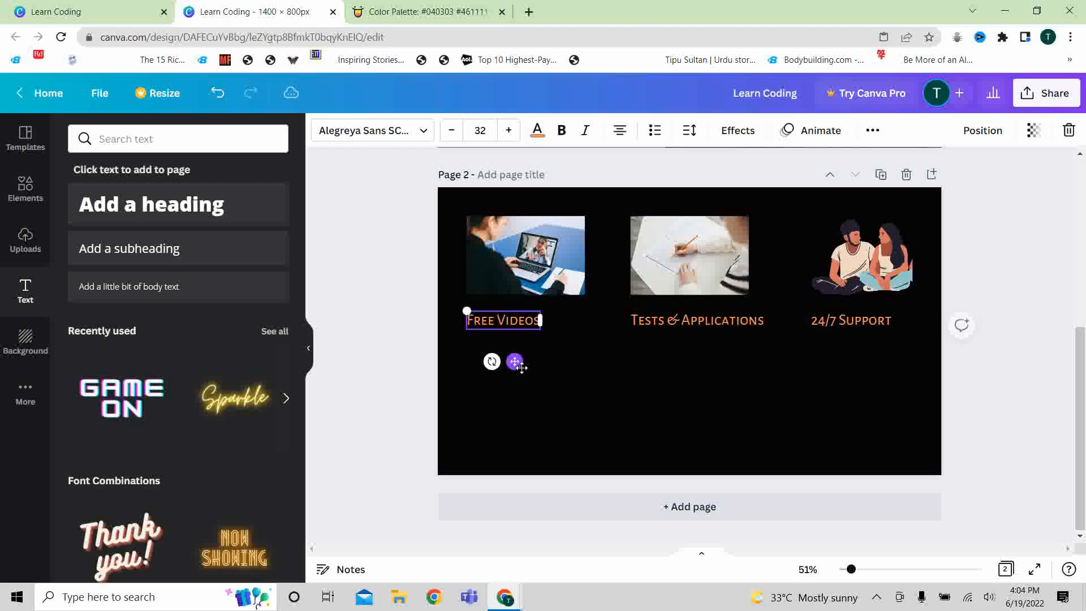
{"action": "left_click", "coordinate": [614, 381]}
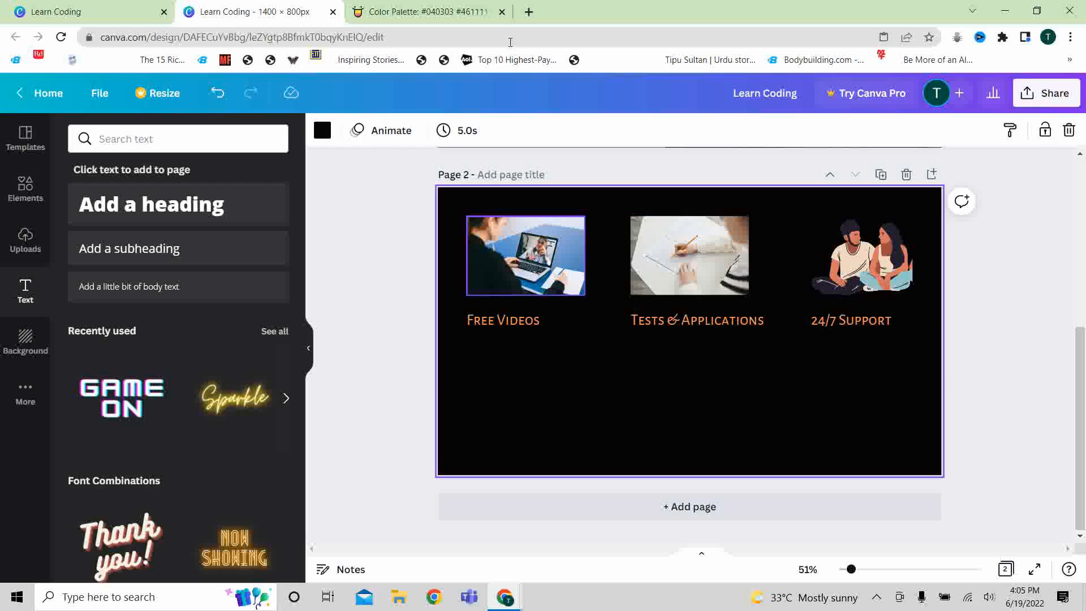
Search Google for "lorem ipsum" in a new browser tab and open lipsum.com's "Ipsum Dolor Sit Amet" page of generated text
{"action": "left_click", "coordinate": [530, 9]}
{"action": "type", "text": "lore"}
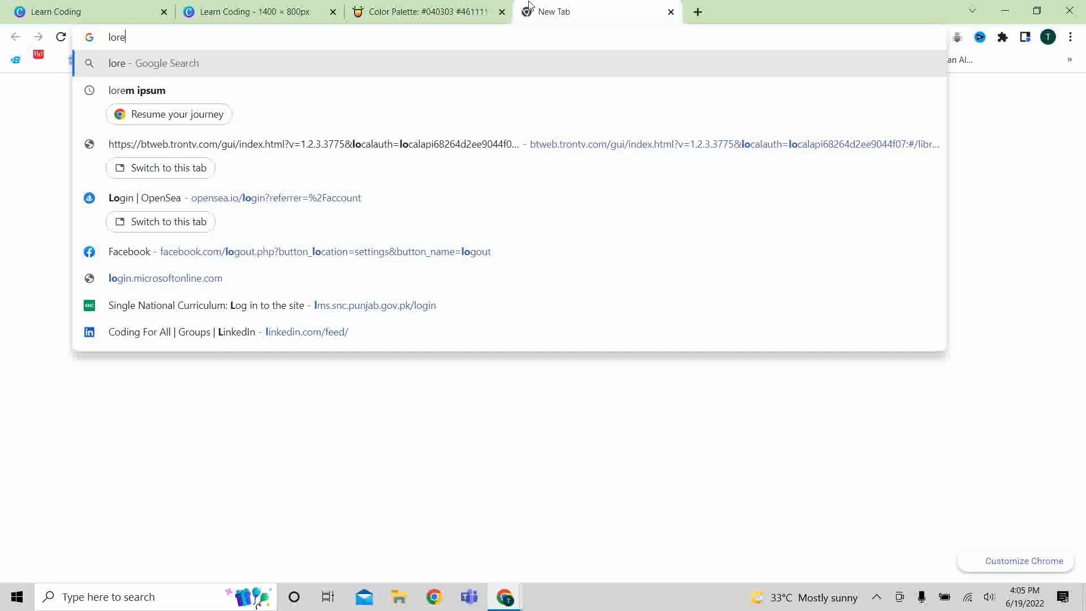
{"action": "key", "text": "Down"}
{"action": "key", "text": "Down"}
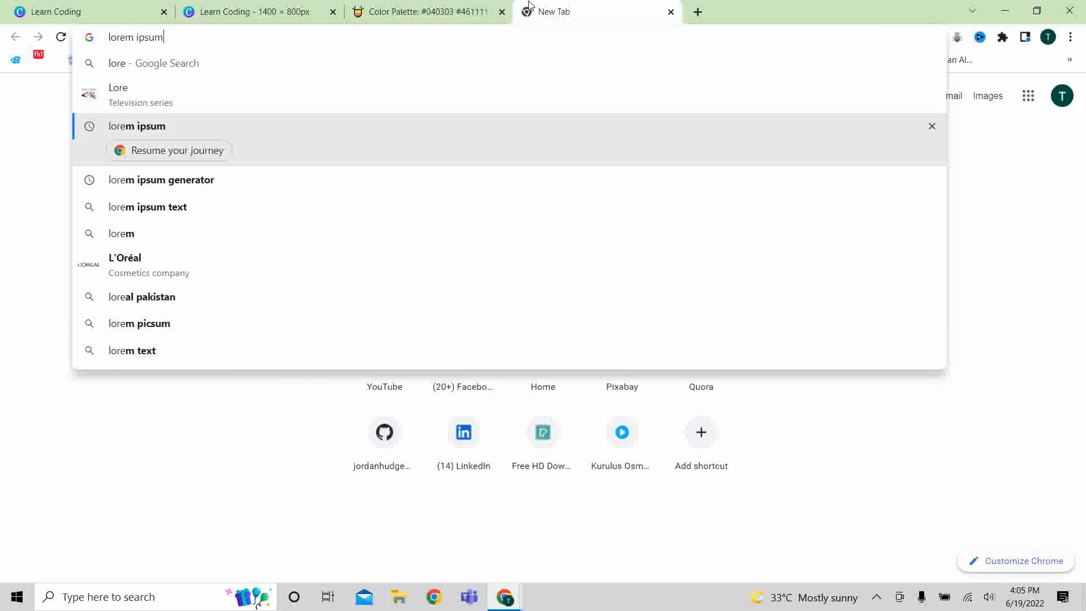
{"action": "key", "text": "Return"}
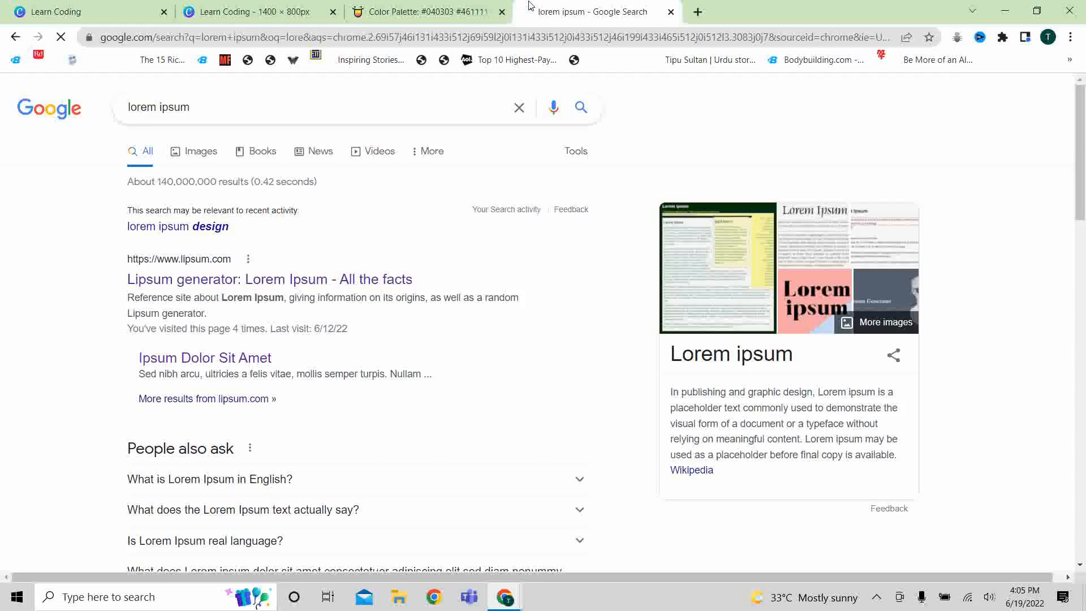
{"action": "left_click", "coordinate": [161, 365]}
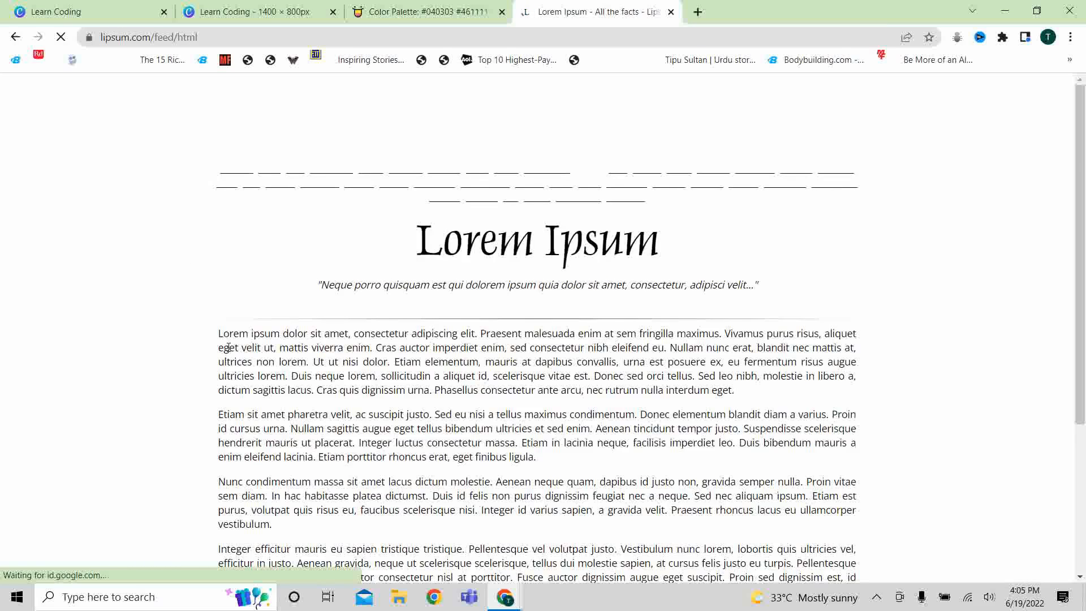
Copy the opening sentences of the first Lorem Ipsum paragraph and paste them into a new body text box on page 2 in Canva
{"action": "left_click_drag", "start_coordinate": [218, 333], "coordinate": [325, 364]}
{"action": "key", "text": "ctrl+c"}
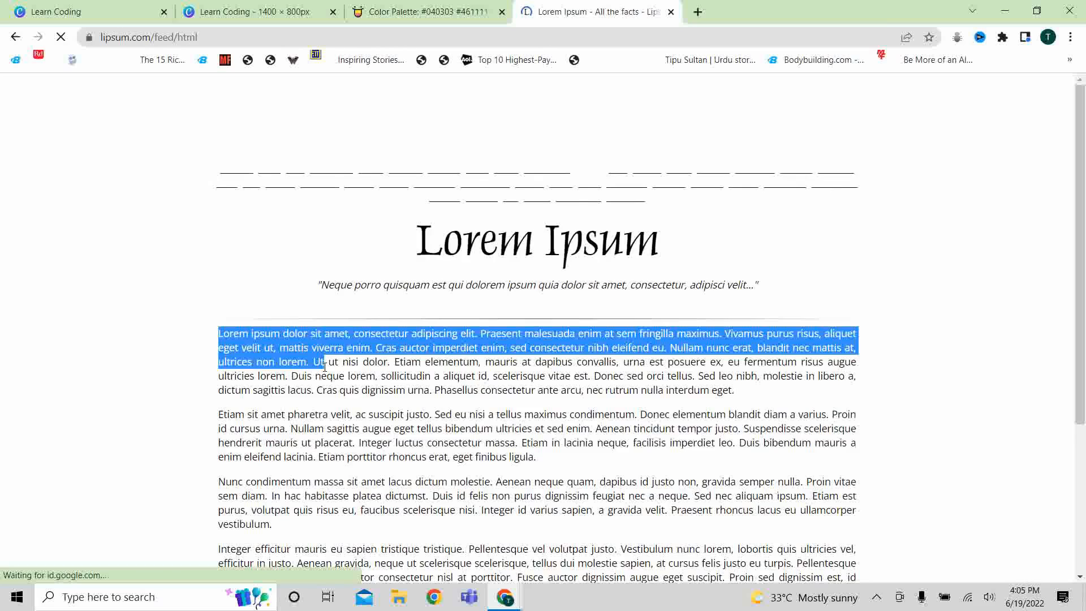
{"action": "left_click", "coordinate": [220, 8]}
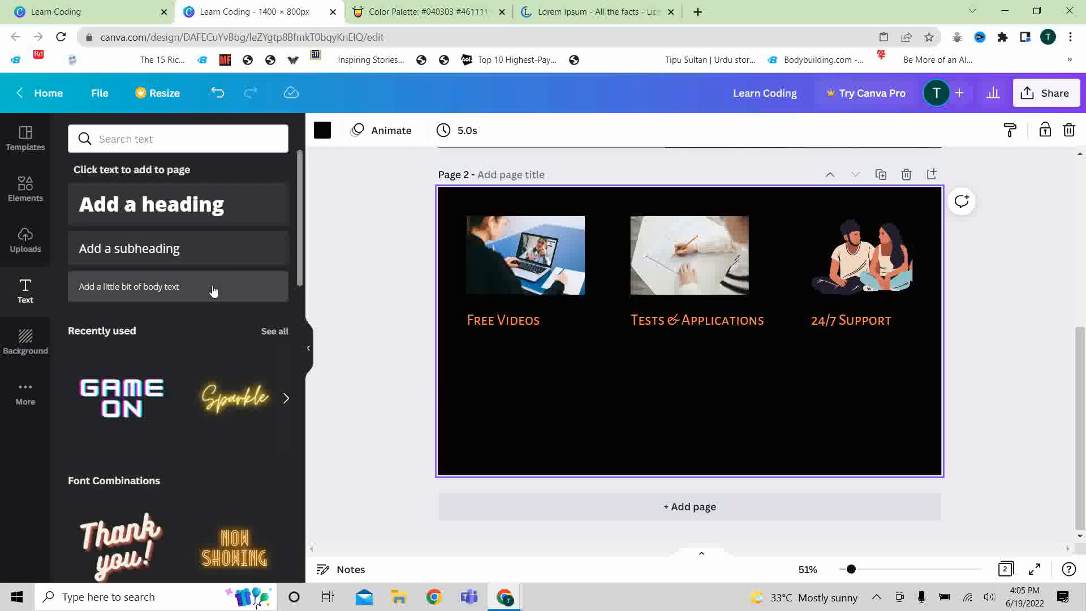
{"action": "left_click", "coordinate": [214, 290]}
{"action": "key", "text": "ctrl+v"}
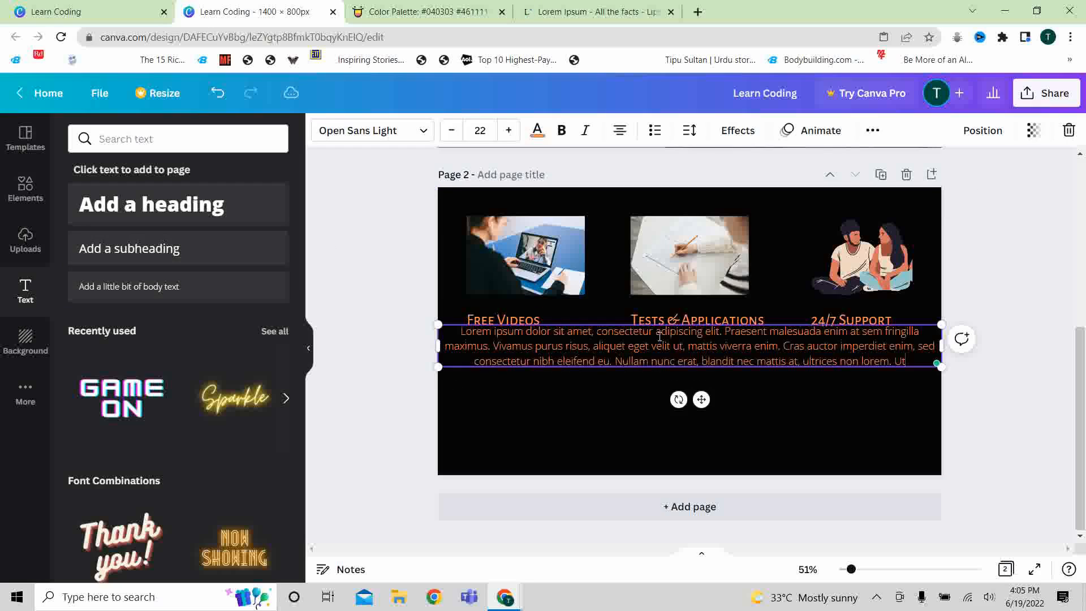
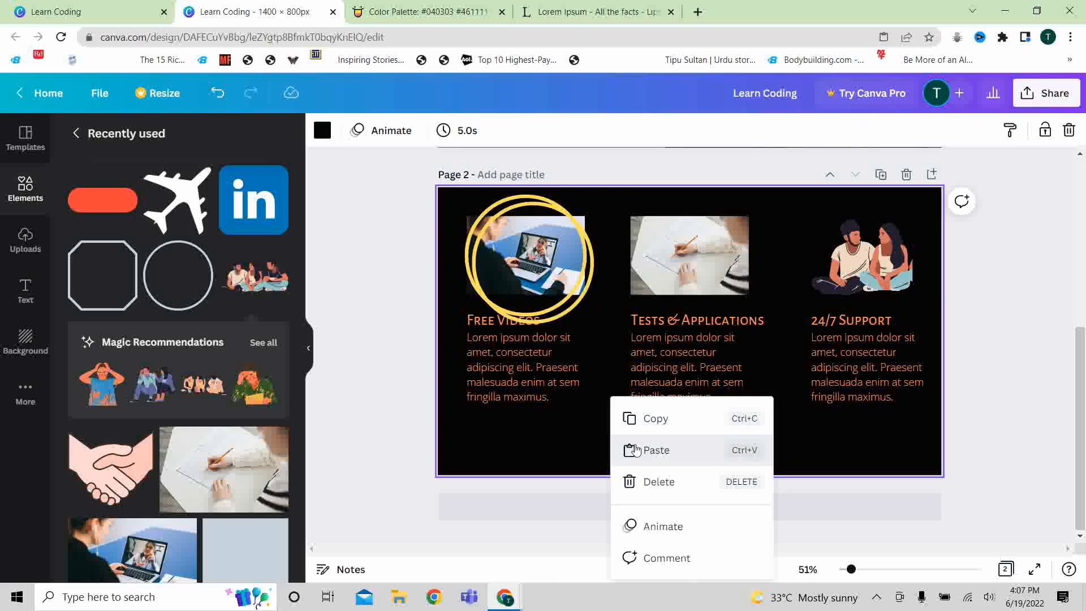
Place the two yellow circle outline copies around the seated couple illustration and the middle photo, level with the first ring
{"action": "left_click_drag", "start_coordinate": [563, 314], "coordinate": [884, 290]}
{"action": "left_click_drag", "start_coordinate": [571, 281], "coordinate": [729, 269]}
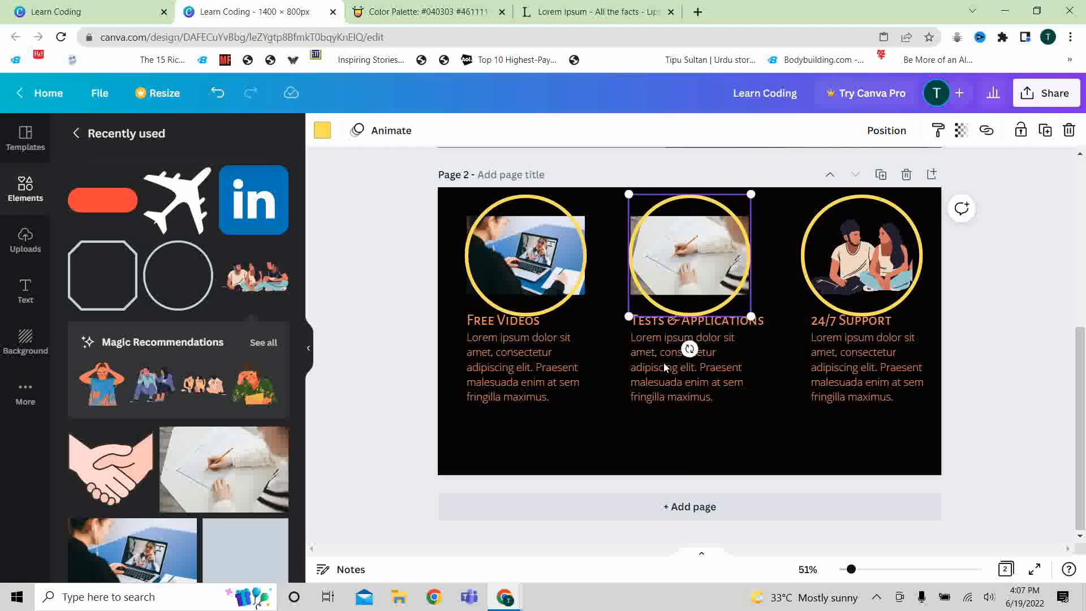
{"action": "left_click", "coordinate": [586, 434]}
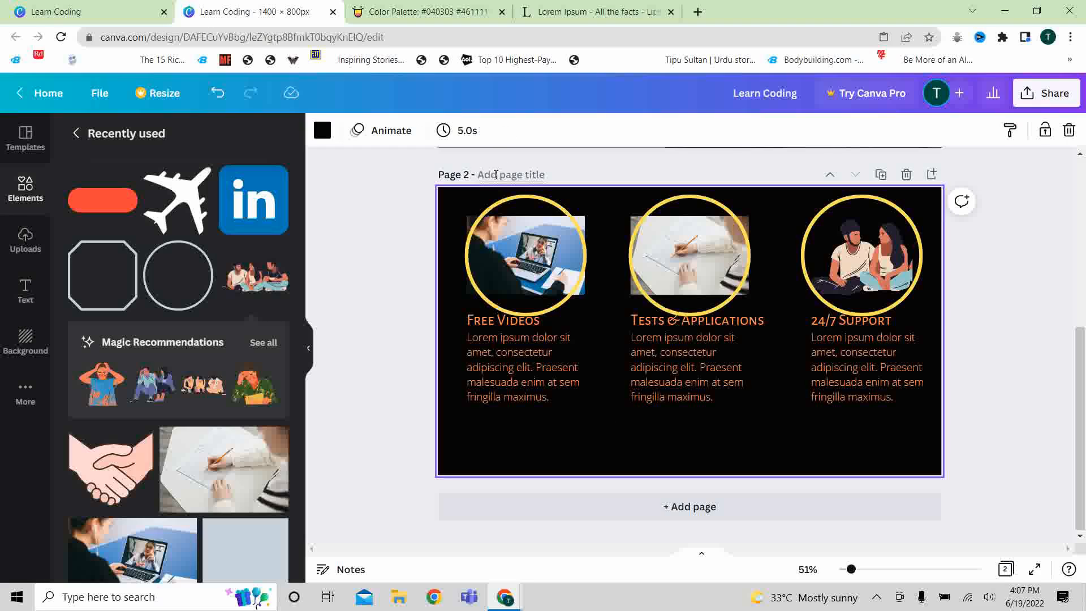
Title page 2 "Services" and page 1 "Home"
{"action": "left_click", "coordinate": [496, 175]}
{"action": "left_click", "coordinate": [496, 175]}
{"action": "type", "text": "Services"}
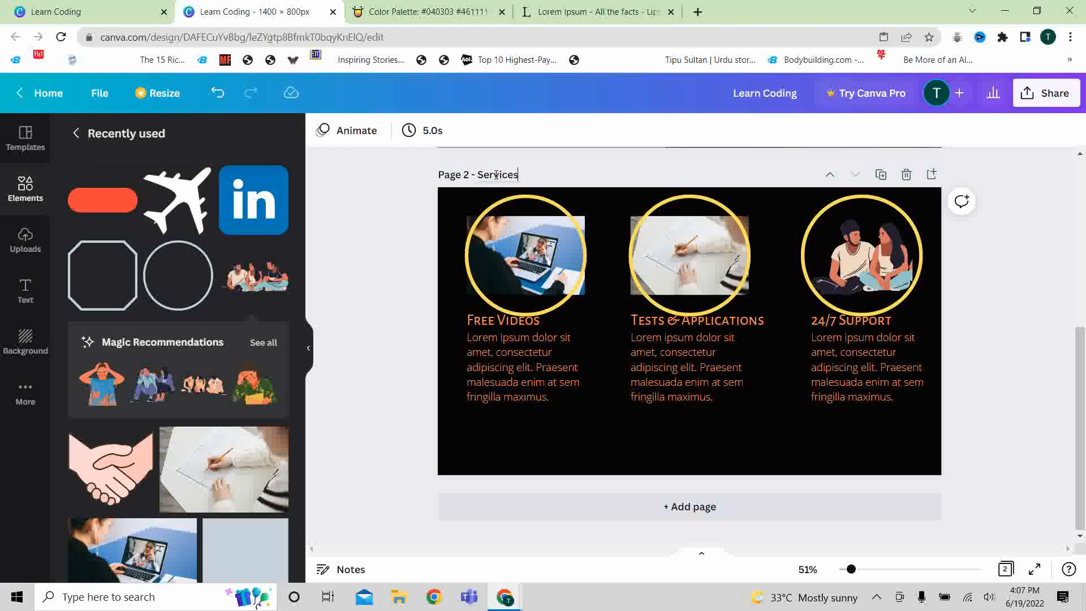
{"action": "left_click", "coordinate": [389, 251]}
{"action": "scroll", "coordinate": [717, 195], "scroll_direction": "up", "scroll_amount": 5}
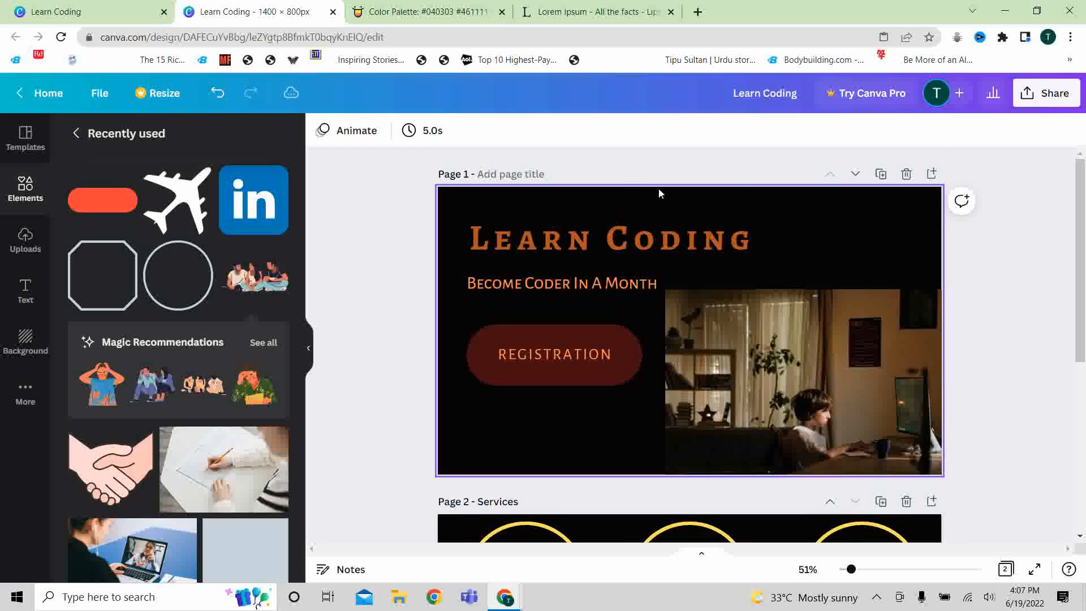
{"action": "left_click", "coordinate": [514, 177]}
{"action": "type", "text": "Home"}
{"action": "left_click", "coordinate": [1029, 369]}
Add a blank page after the Services page and title it "Contact Us"
{"action": "left_click_drag", "start_coordinate": [1080, 174], "coordinate": [1082, 378]}
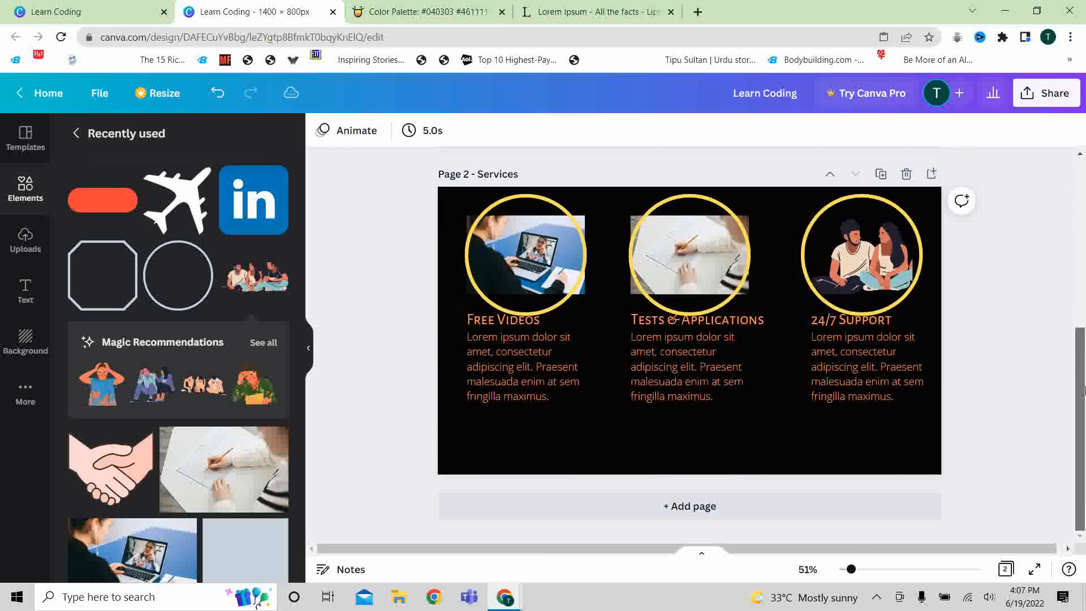
{"action": "left_click", "coordinate": [931, 175]}
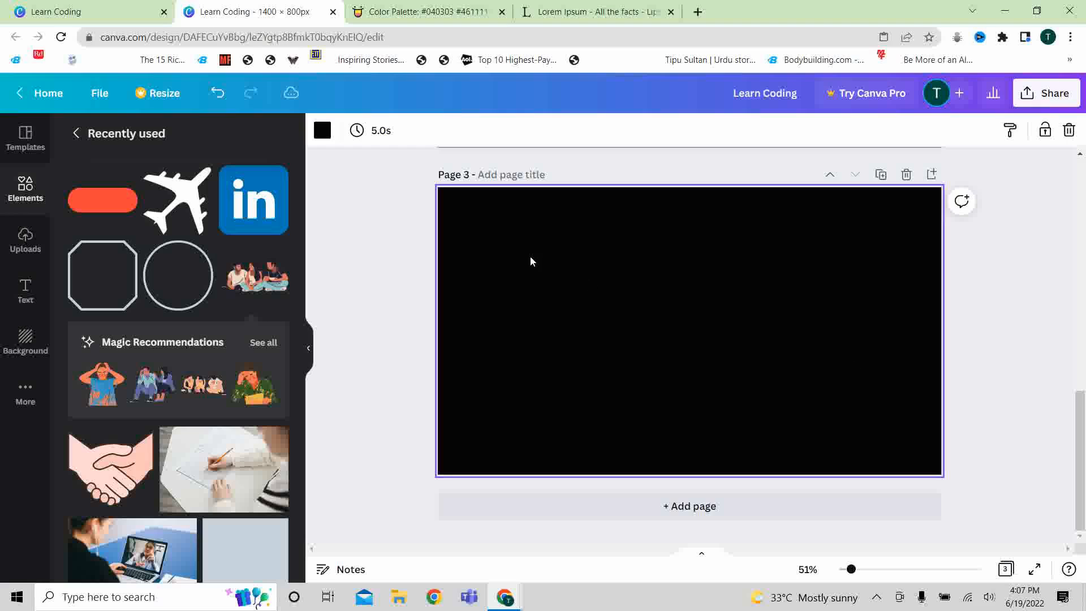
{"action": "left_click", "coordinate": [486, 174]}
{"action": "type", "text": "Contact Us"}
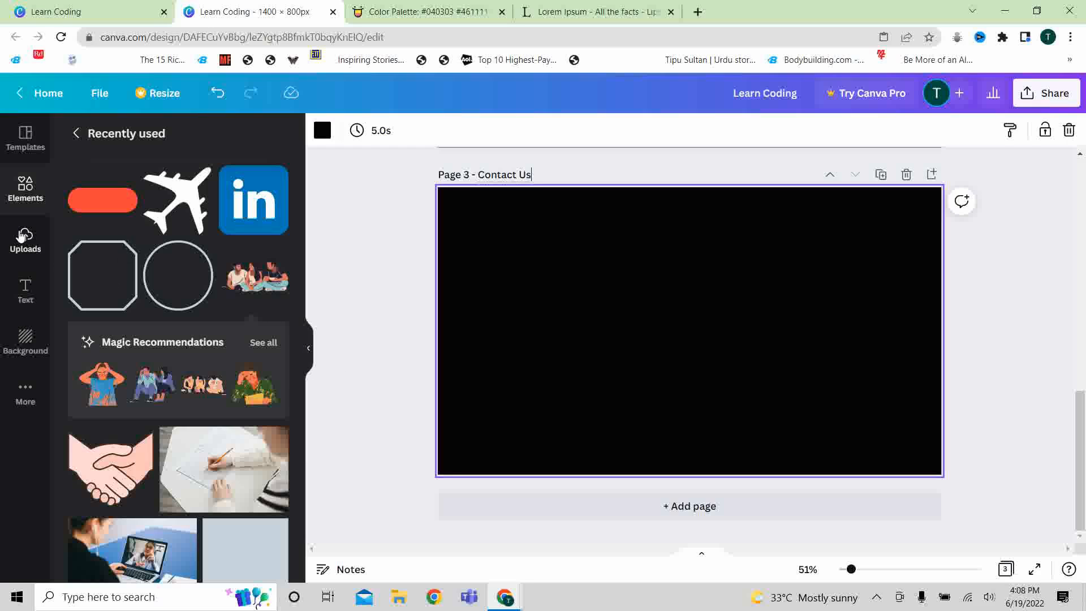
Place the uploaded overhead desk photo on the right side of page 3 and stretch it to full page height, about 600 × 800
{"action": "left_click", "coordinate": [26, 238]}
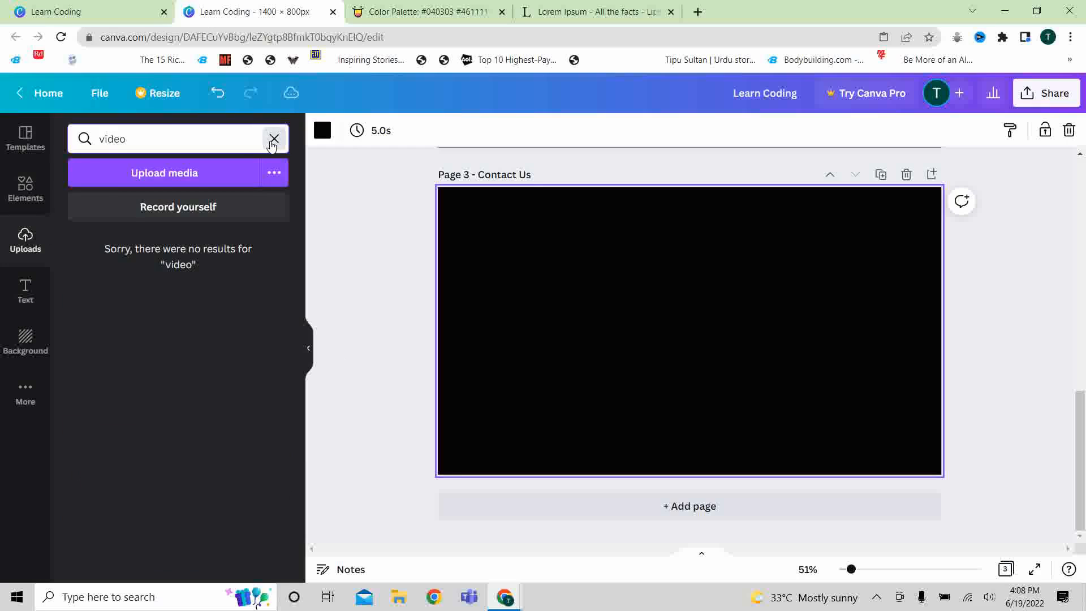
{"action": "left_click", "coordinate": [273, 138]}
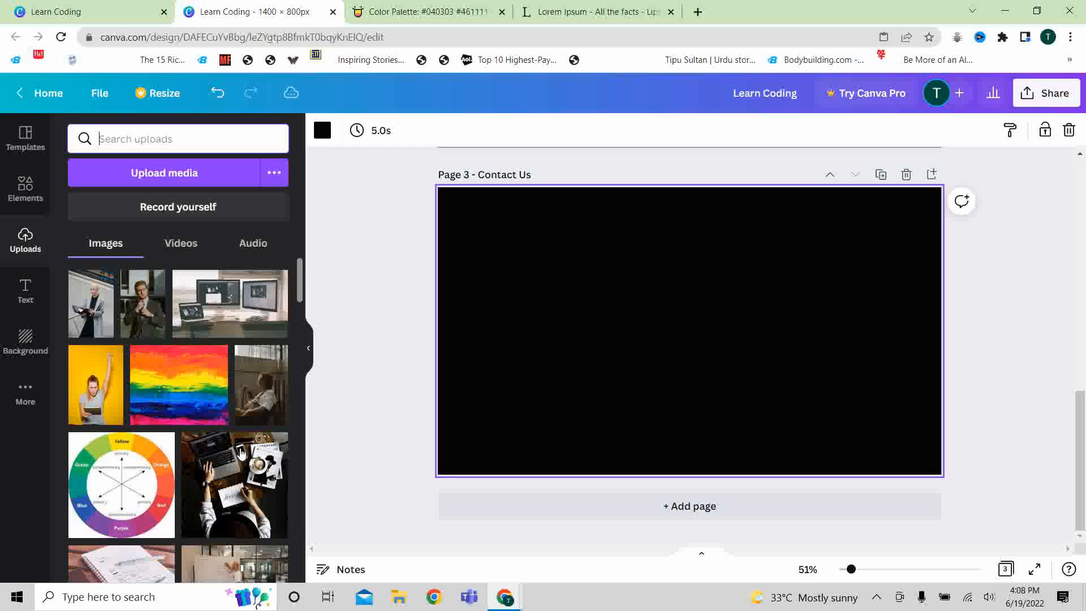
{"action": "left_click", "coordinate": [232, 482]}
{"action": "left_click_drag", "start_coordinate": [648, 375], "coordinate": [787, 406]}
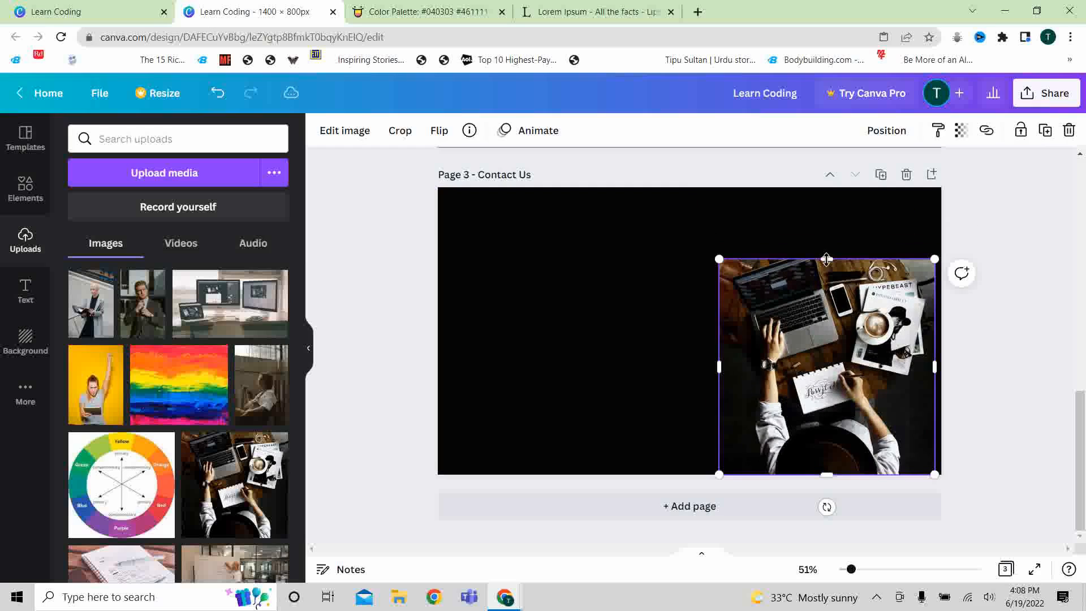
{"action": "left_click_drag", "start_coordinate": [827, 259], "coordinate": [827, 182]}
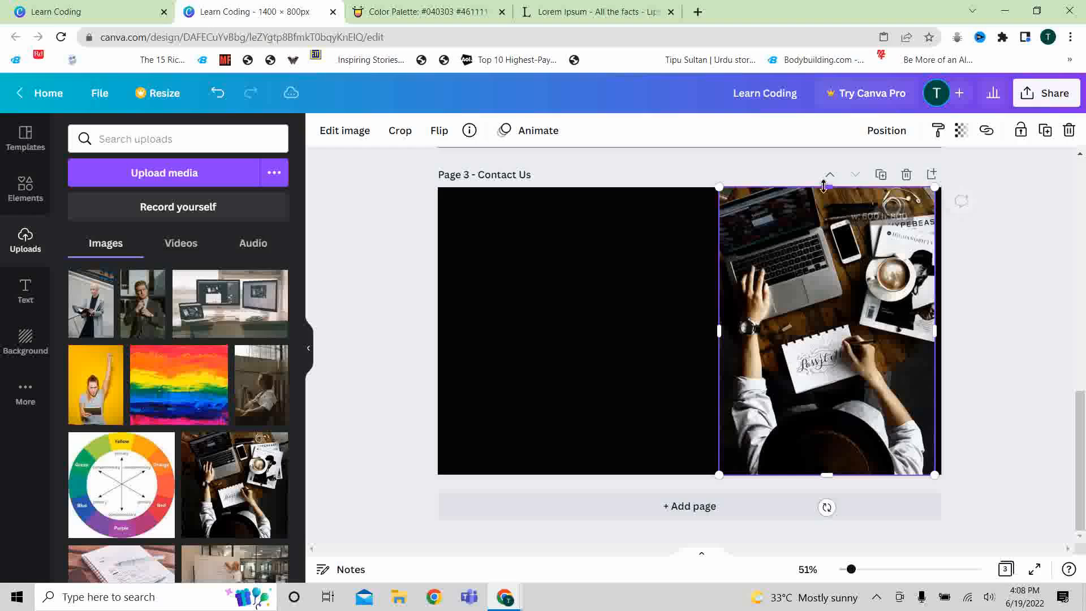
{"action": "left_click", "coordinate": [673, 415]}
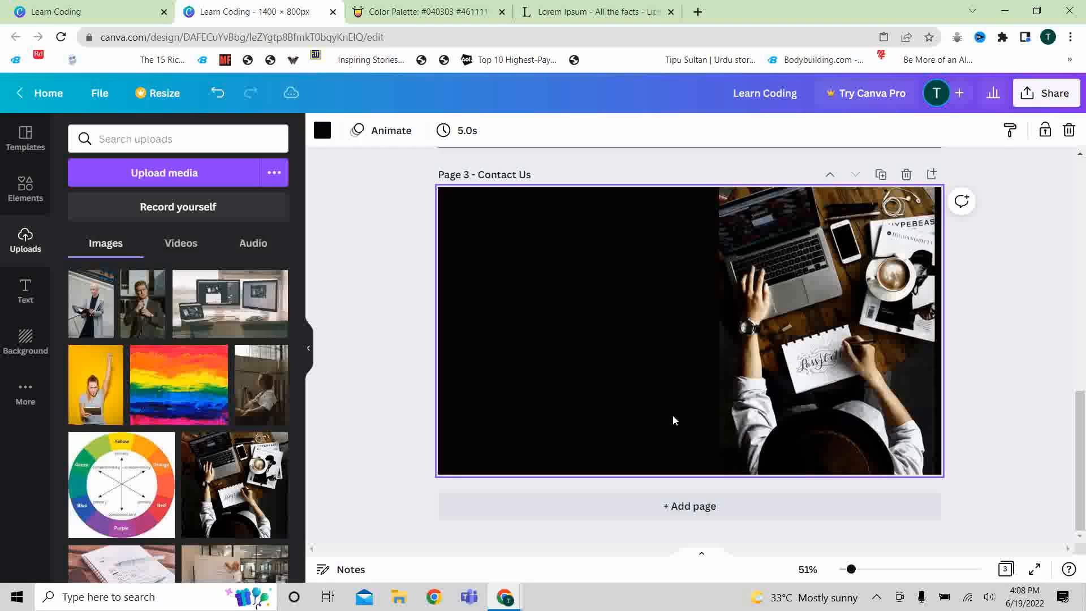
{"action": "left_click", "coordinate": [1013, 417]}
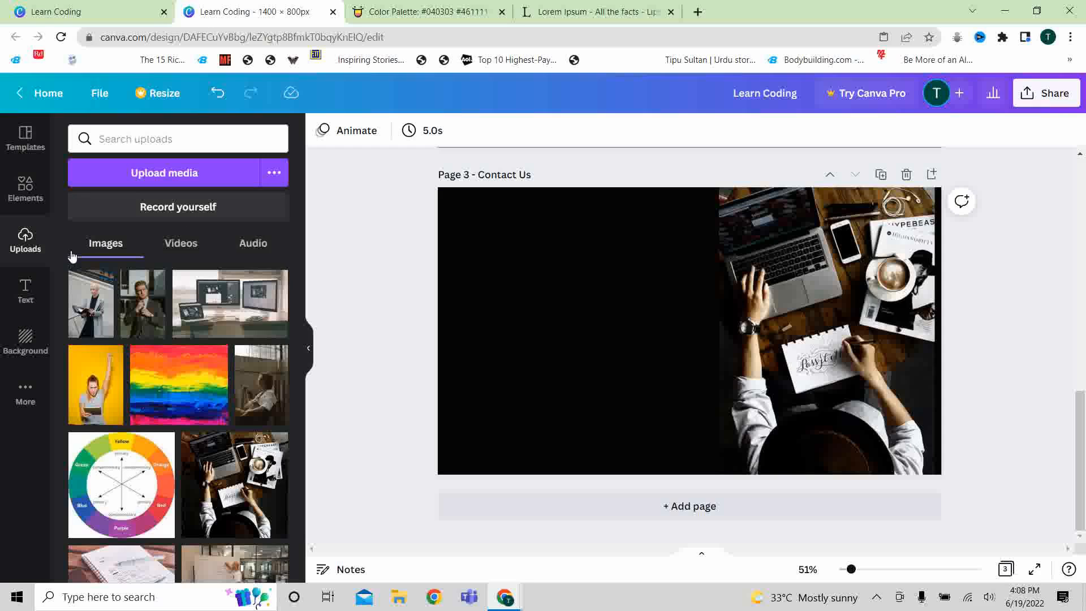
Add the recently used octagon outline to the empty black area beside the desk photo and recolour it yellow
{"action": "left_click", "coordinate": [25, 189]}
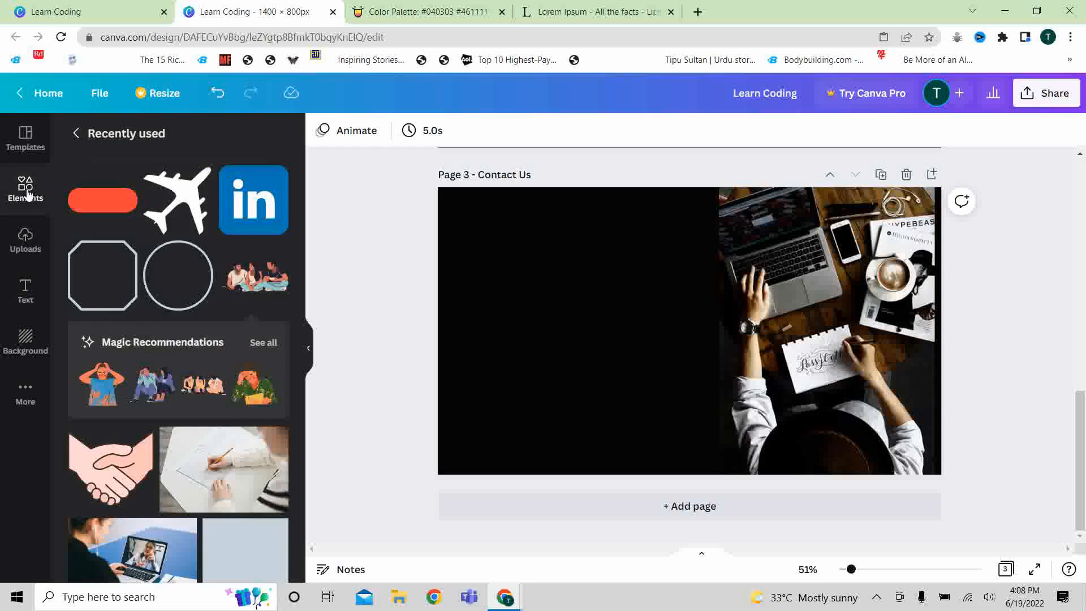
{"action": "left_click", "coordinate": [103, 272]}
{"action": "left_click_drag", "start_coordinate": [683, 326], "coordinate": [566, 304]}
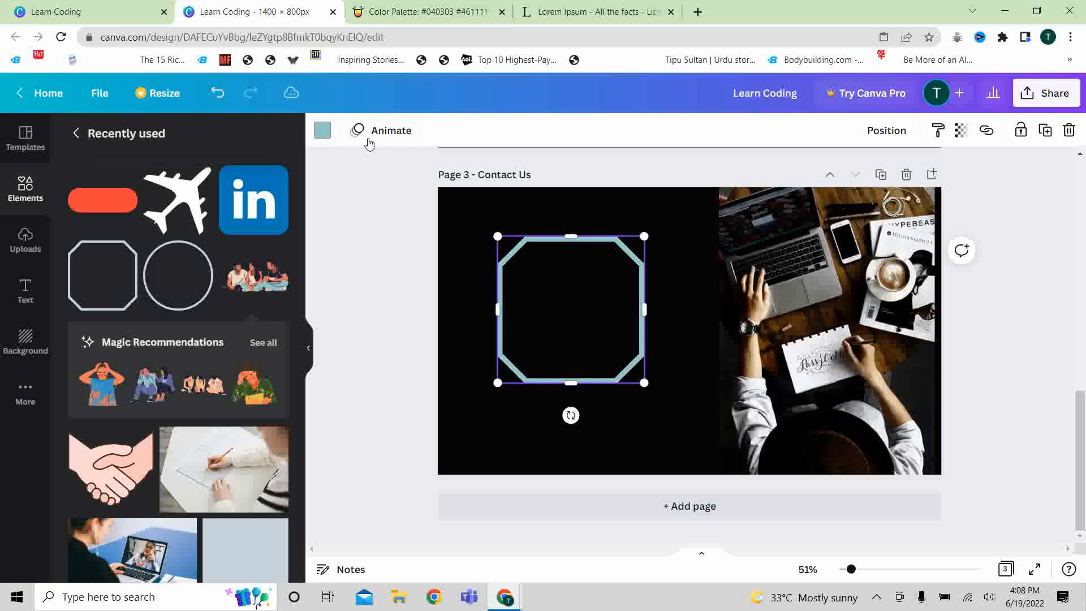
{"action": "left_click", "coordinate": [322, 130]}
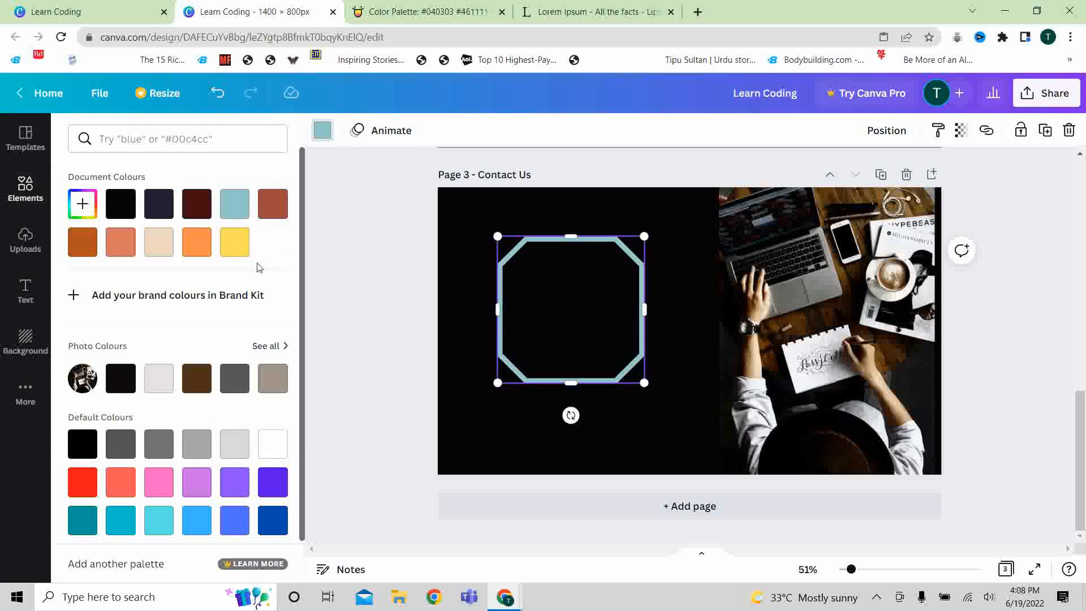
{"action": "left_click", "coordinate": [234, 242]}
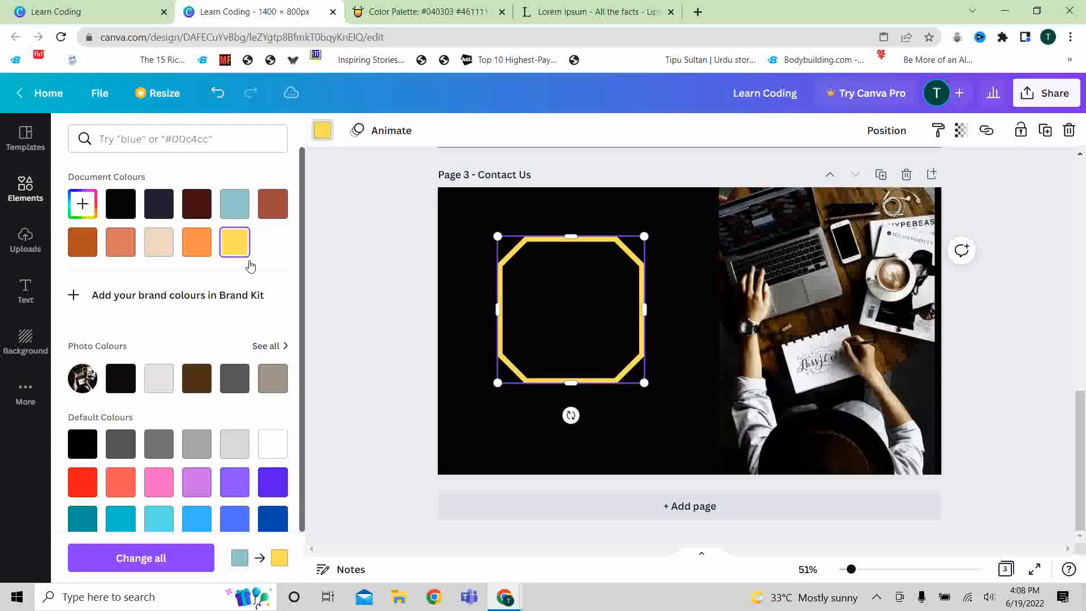
{"action": "left_click", "coordinate": [364, 377]}
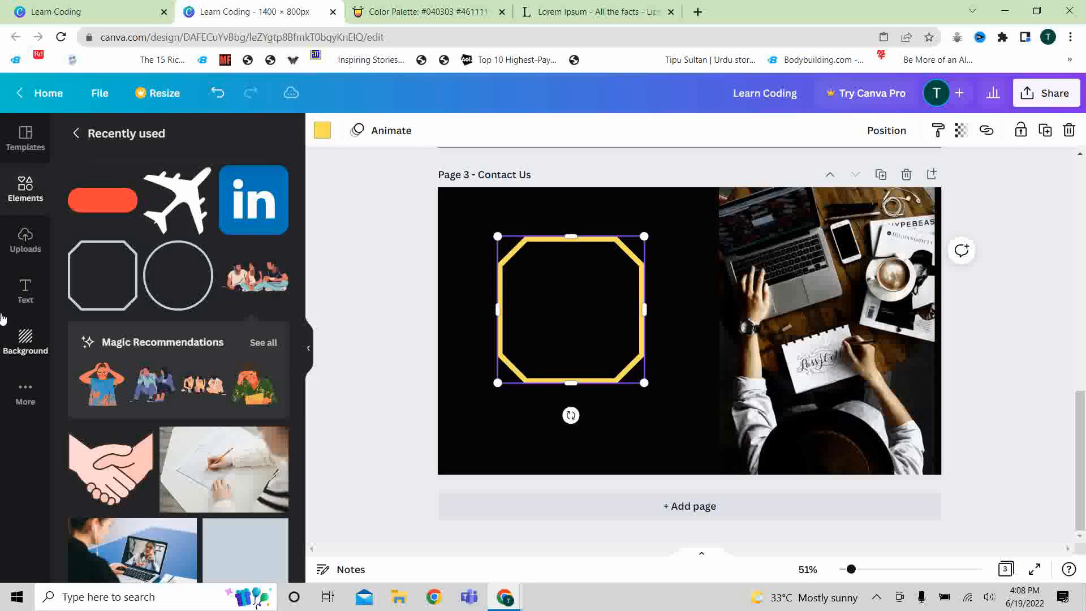
Add a subheading reading "Email Address" to page 3 and set its font to Alegreya Sans SC Regular
{"action": "left_click", "coordinate": [30, 295]}
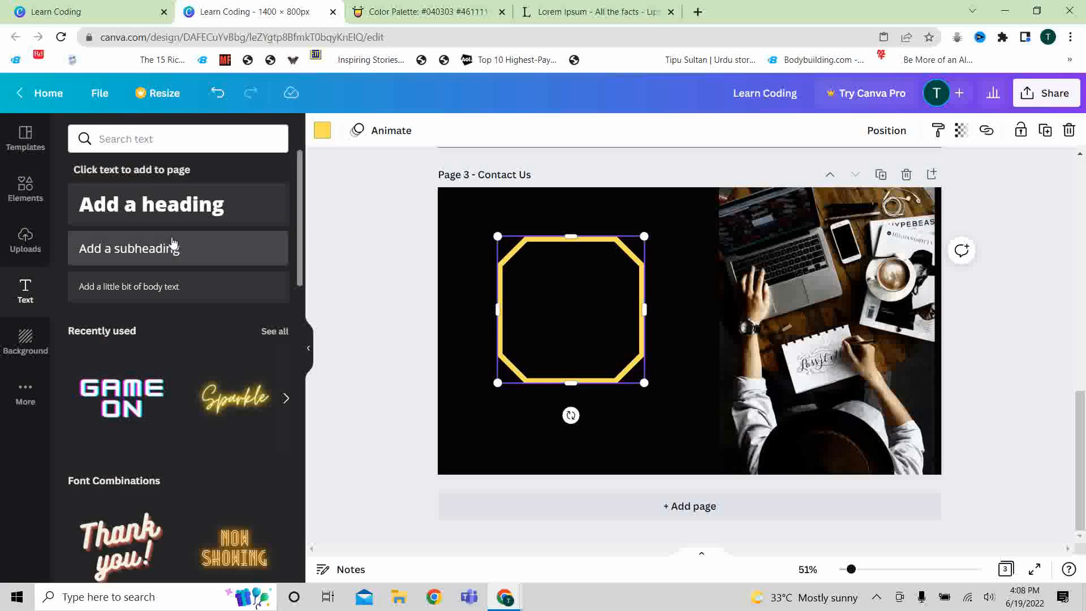
{"action": "left_click", "coordinate": [168, 248]}
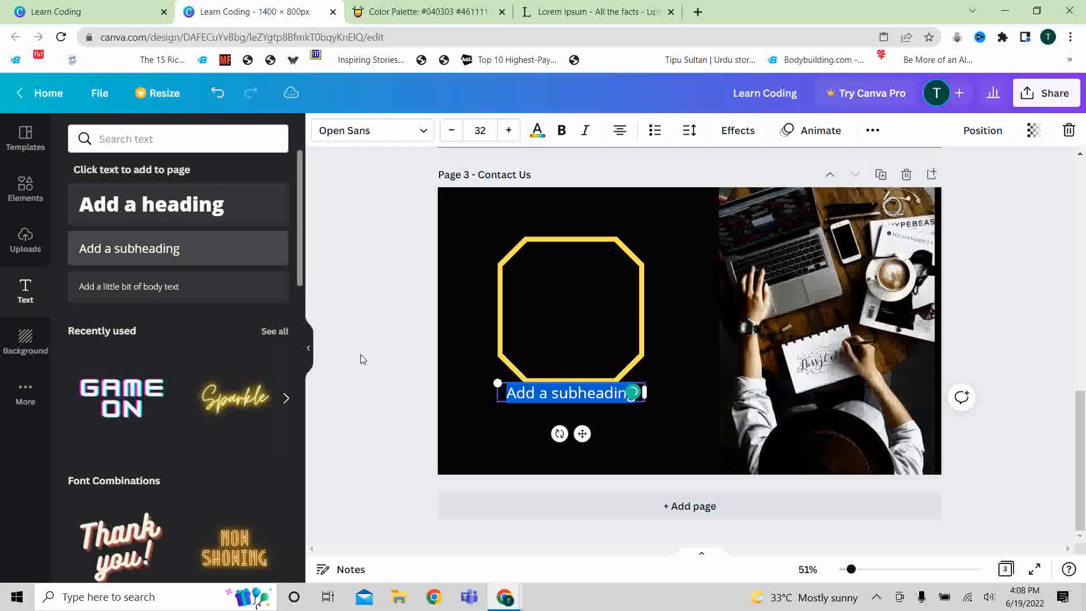
{"action": "type", "text": "Emai"}
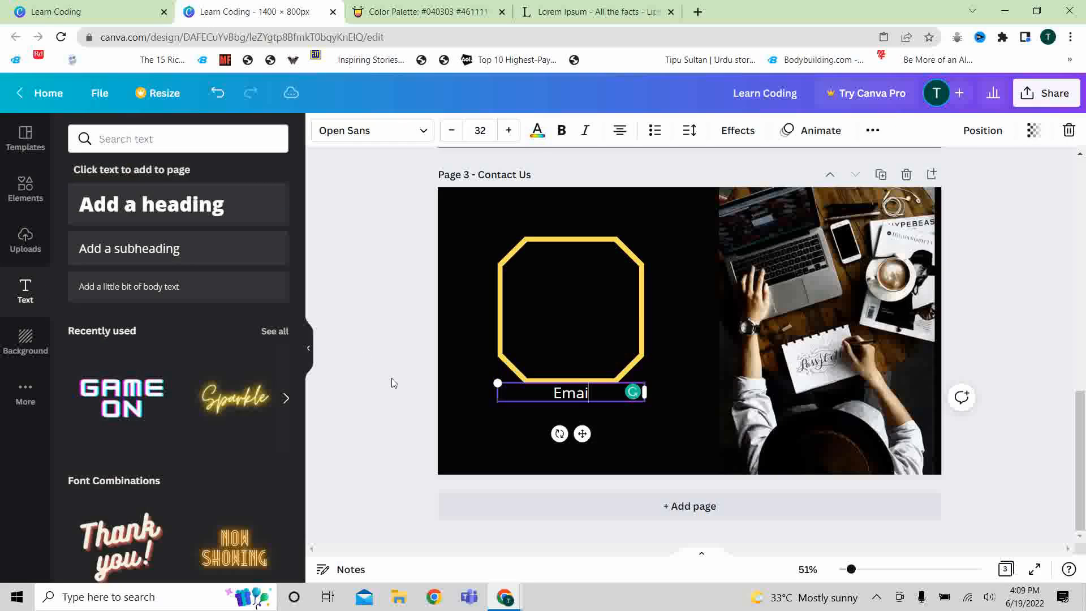
{"action": "type", "text": "l Address"}
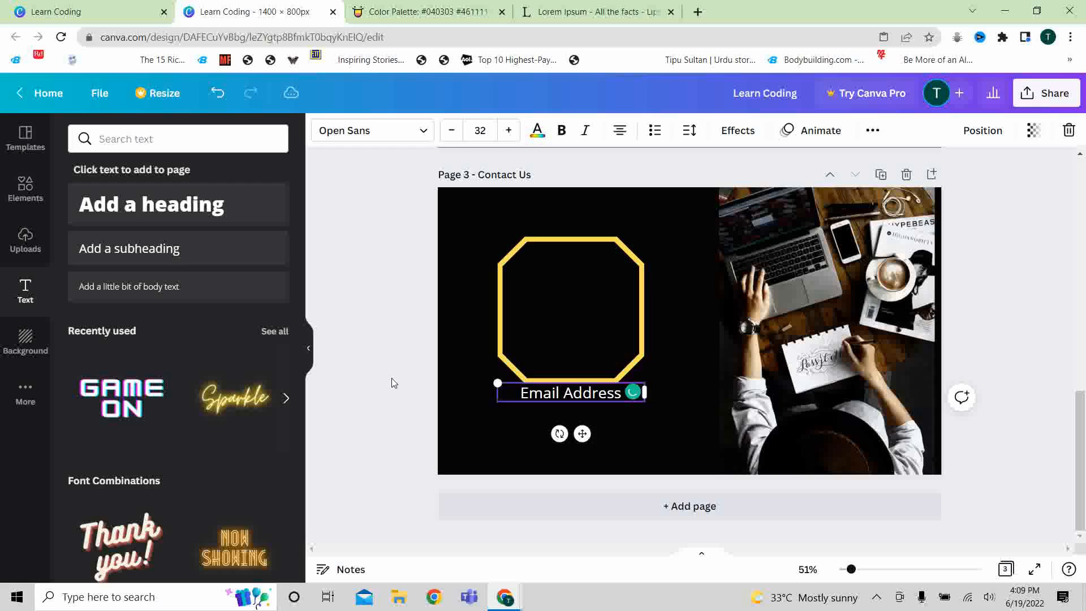
{"action": "key", "text": "ctrl+a"}
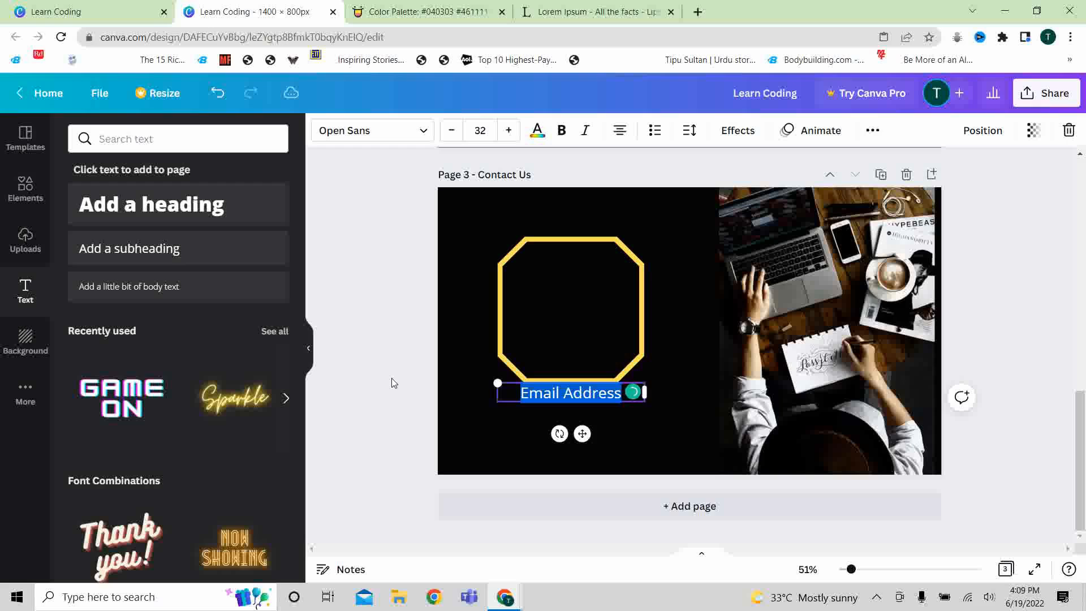
{"action": "left_click", "coordinate": [415, 131]}
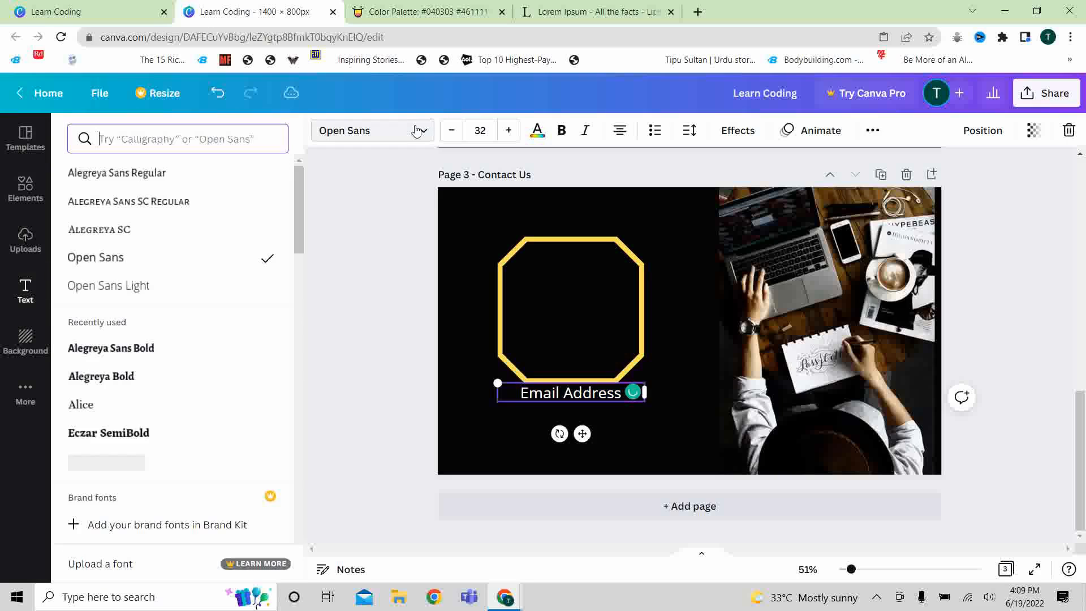
{"action": "left_click", "coordinate": [219, 202]}
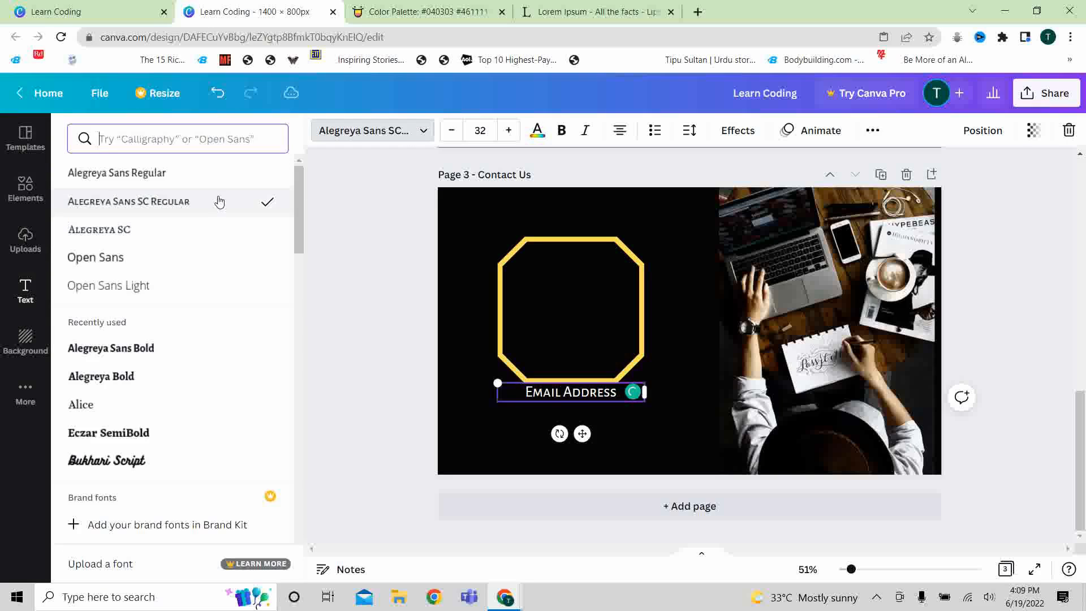
{"action": "left_click", "coordinate": [333, 395]}
Check the formatting of the "Free Videos" caption on page 2 and set the "Email Address" text to size 30
{"action": "left_click_drag", "start_coordinate": [1080, 446], "coordinate": [1081, 323]}
{"action": "left_click", "coordinate": [509, 348]}
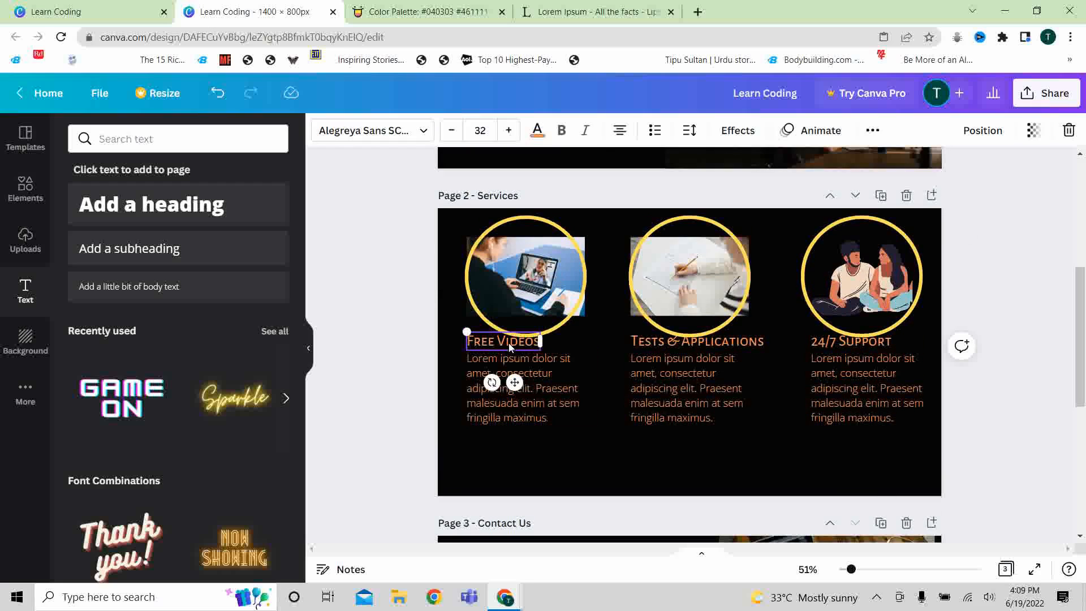
{"action": "left_click", "coordinate": [365, 430]}
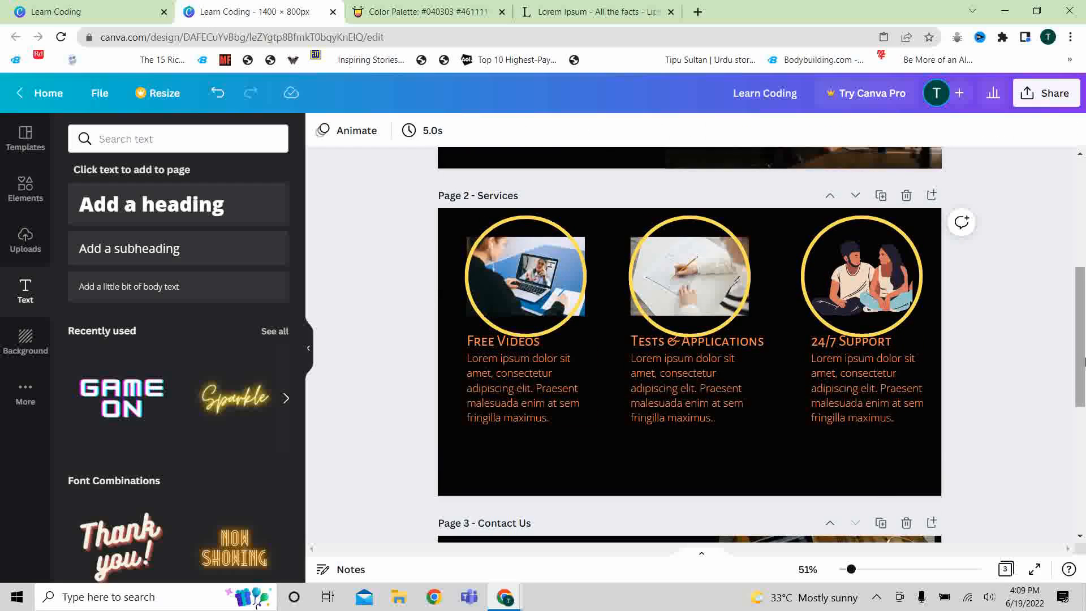
{"action": "left_click_drag", "start_coordinate": [1084, 327], "coordinate": [1083, 438]}
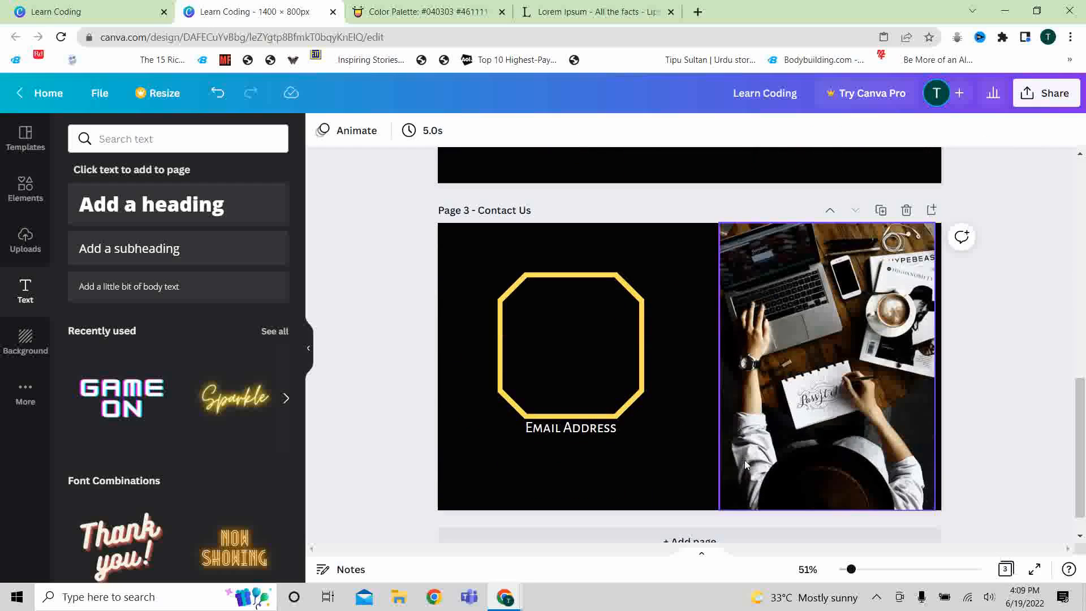
{"action": "left_click", "coordinate": [568, 427]}
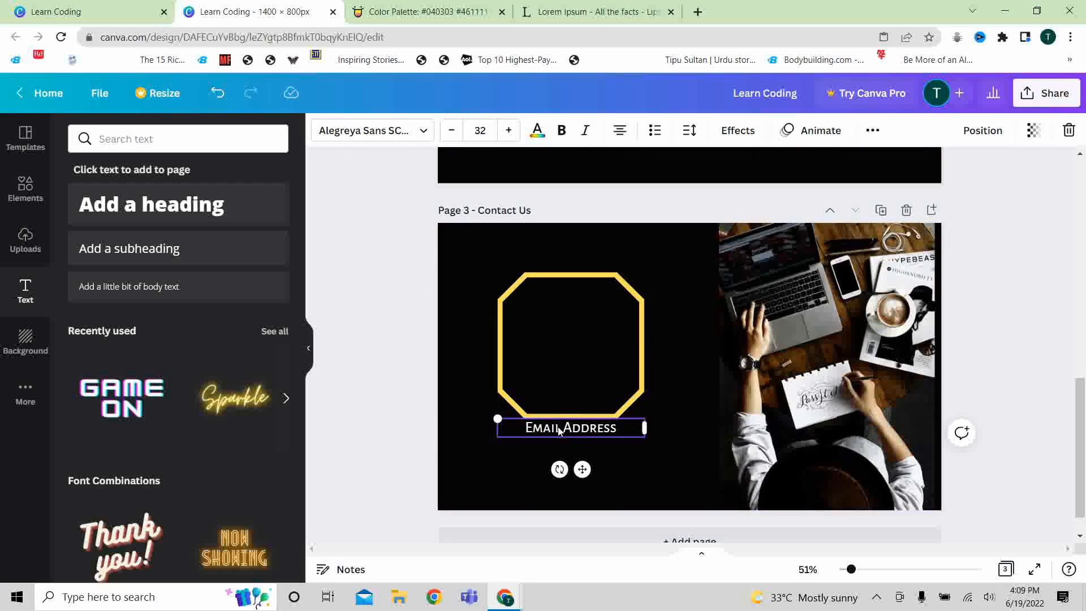
{"action": "left_click", "coordinate": [450, 131]}
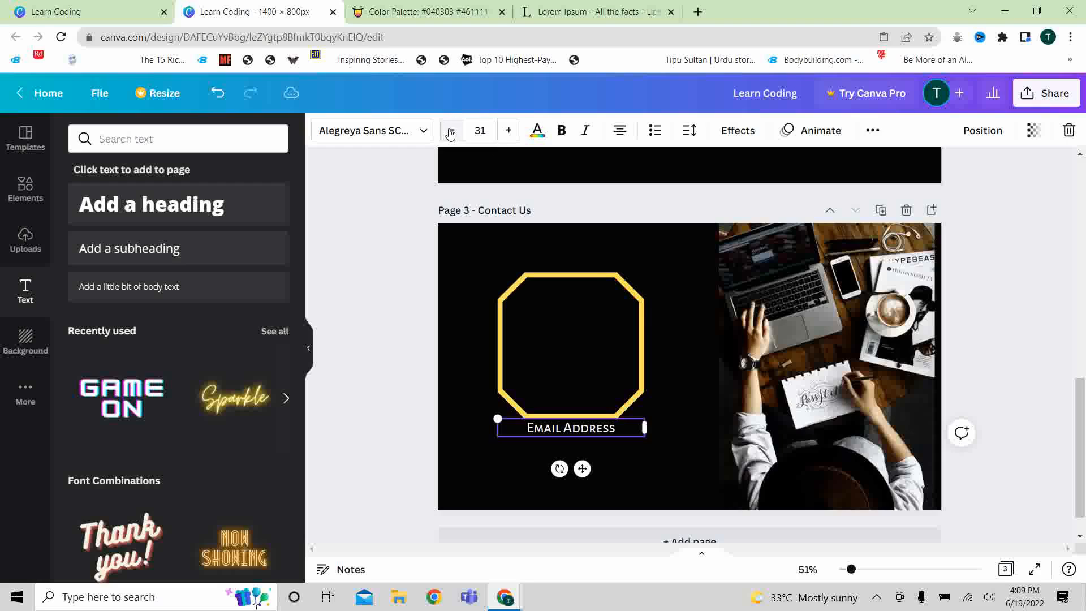
{"action": "left_click", "coordinate": [450, 131]}
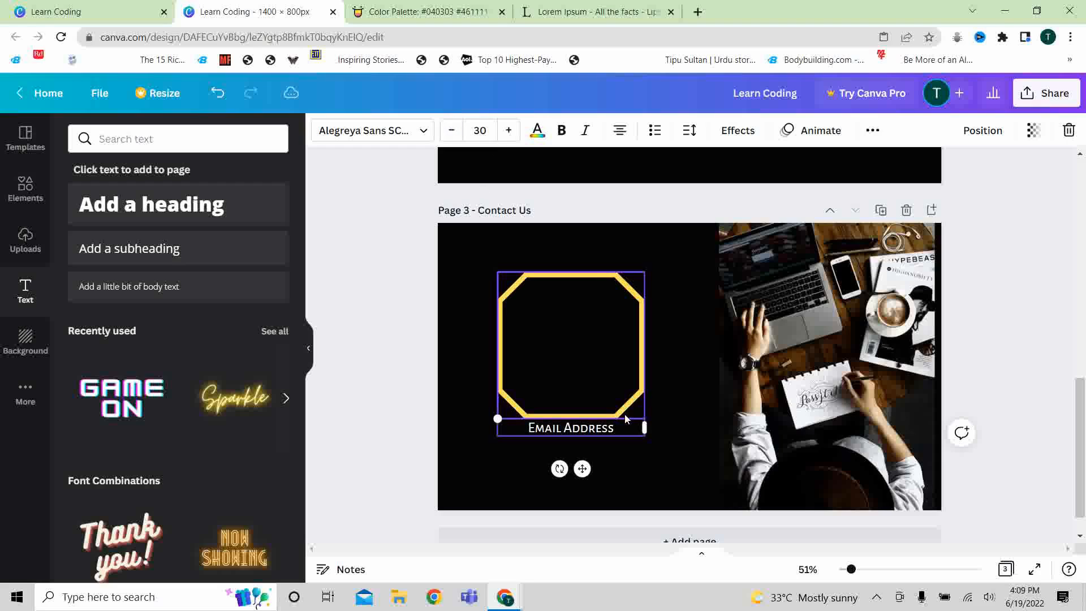
Enlarge the yellow octagon outline to nearly the full page height, filling most of the black area beside the photo
{"action": "left_click", "coordinate": [584, 382]}
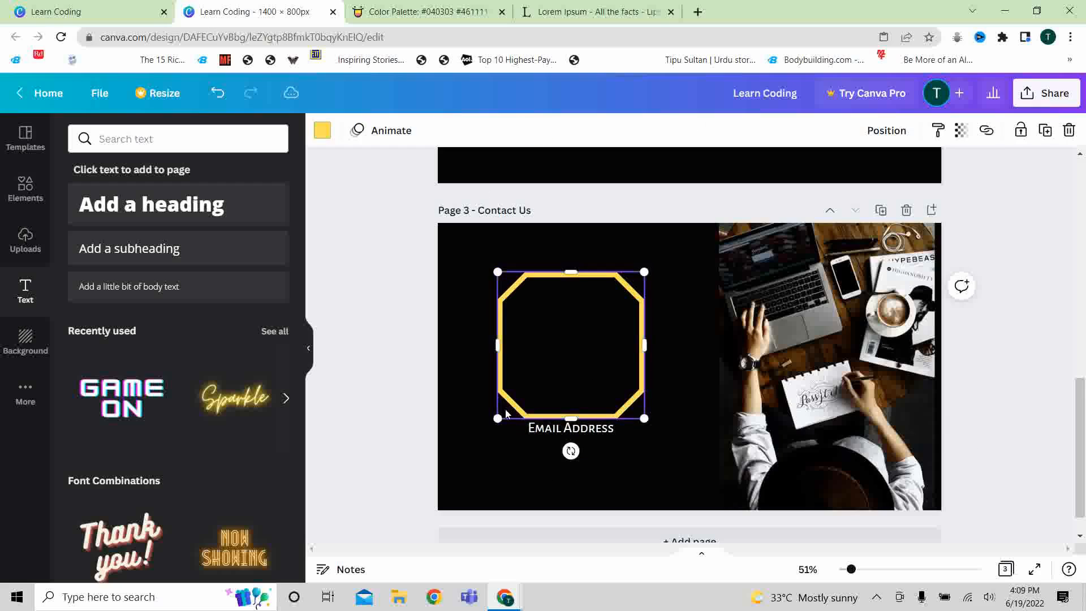
{"action": "left_click_drag", "start_coordinate": [498, 421], "coordinate": [448, 485]}
{"action": "left_click_drag", "start_coordinate": [643, 271], "coordinate": [688, 225]}
{"action": "left_click_drag", "start_coordinate": [563, 481], "coordinate": [562, 510]}
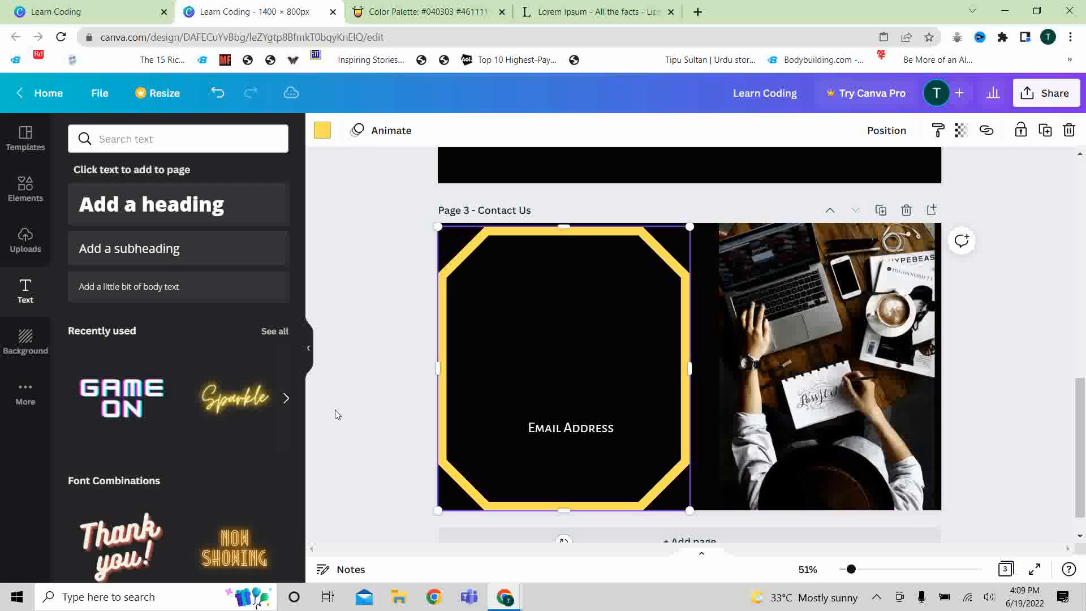
Move the "Email Address" text to the upper part of the octagon and left-align it
{"action": "left_click", "coordinate": [393, 417]}
{"action": "left_click_drag", "start_coordinate": [565, 427], "coordinate": [536, 286]}
{"action": "left_click", "coordinate": [532, 288]}
{"action": "key", "text": "ctrl+a"}
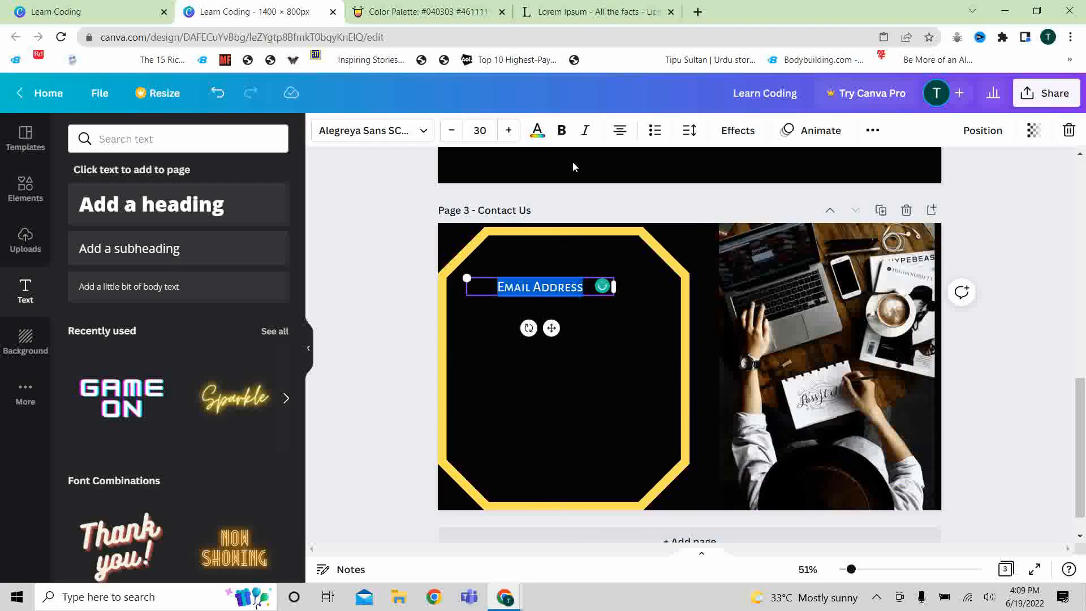
{"action": "left_click", "coordinate": [619, 130]}
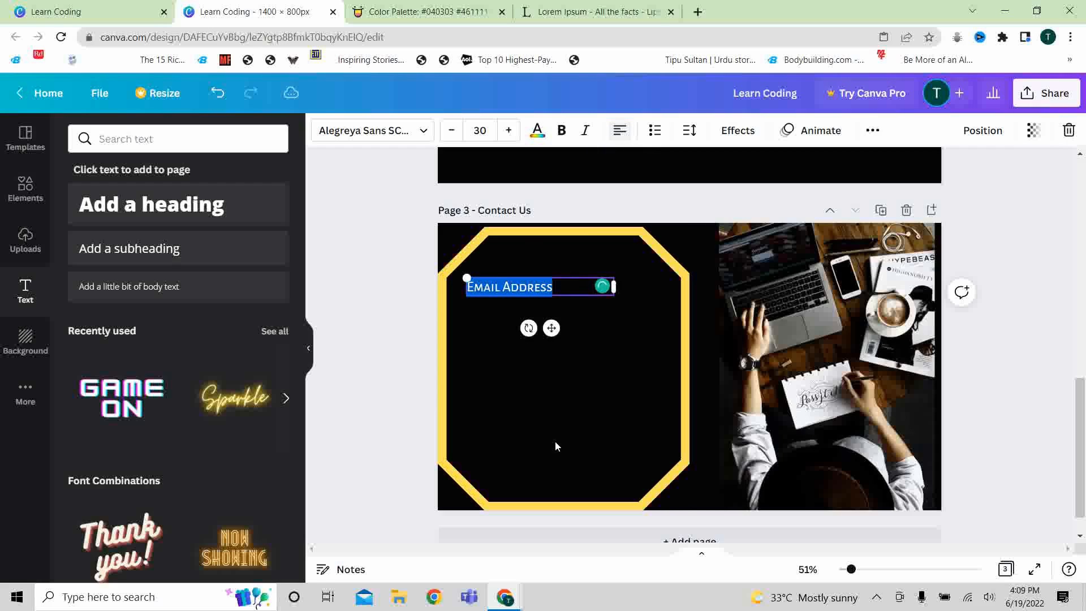
Shift the yellow octagon outline slightly right, away from the page's left edge and toward the desk photo
{"action": "left_click", "coordinate": [570, 395]}
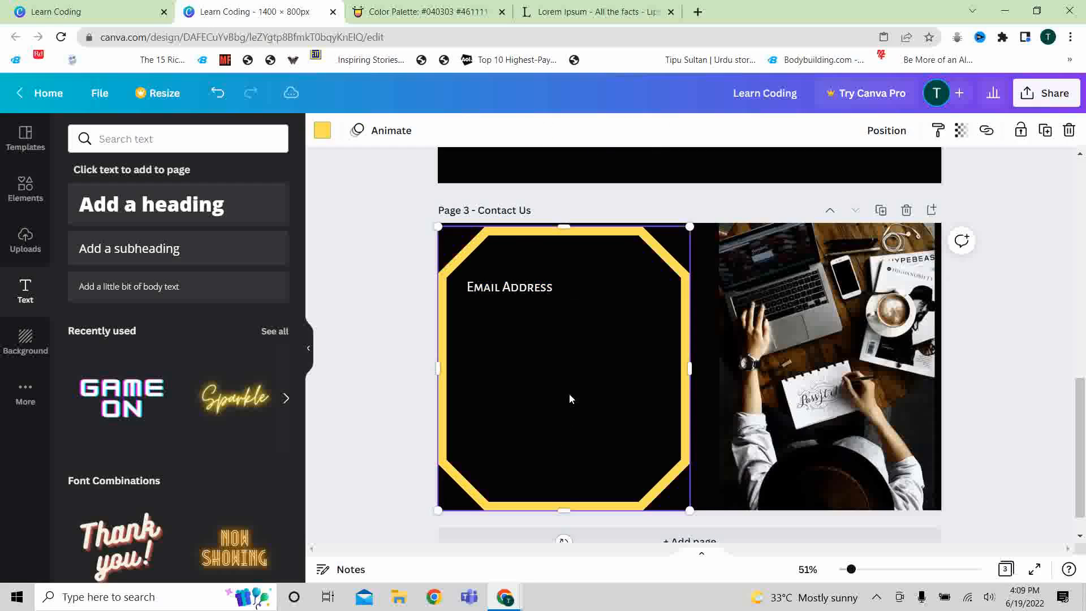
{"action": "left_click_drag", "start_coordinate": [568, 398], "coordinate": [574, 395]}
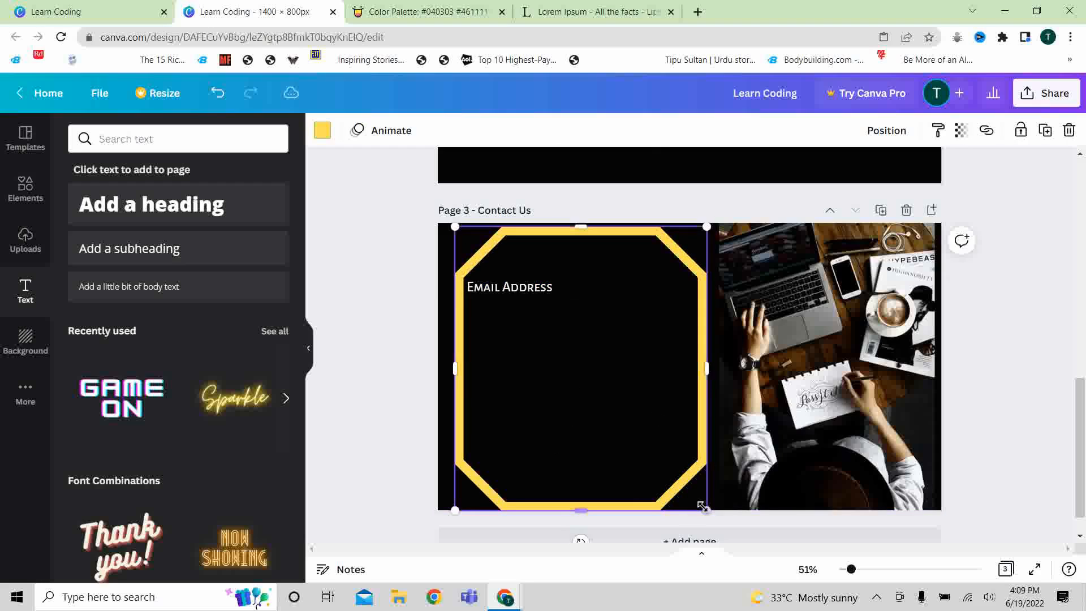
Crop the desk photo's right edge inward, leaving a narrow black strip along the page's right side
{"action": "left_click", "coordinate": [834, 453]}
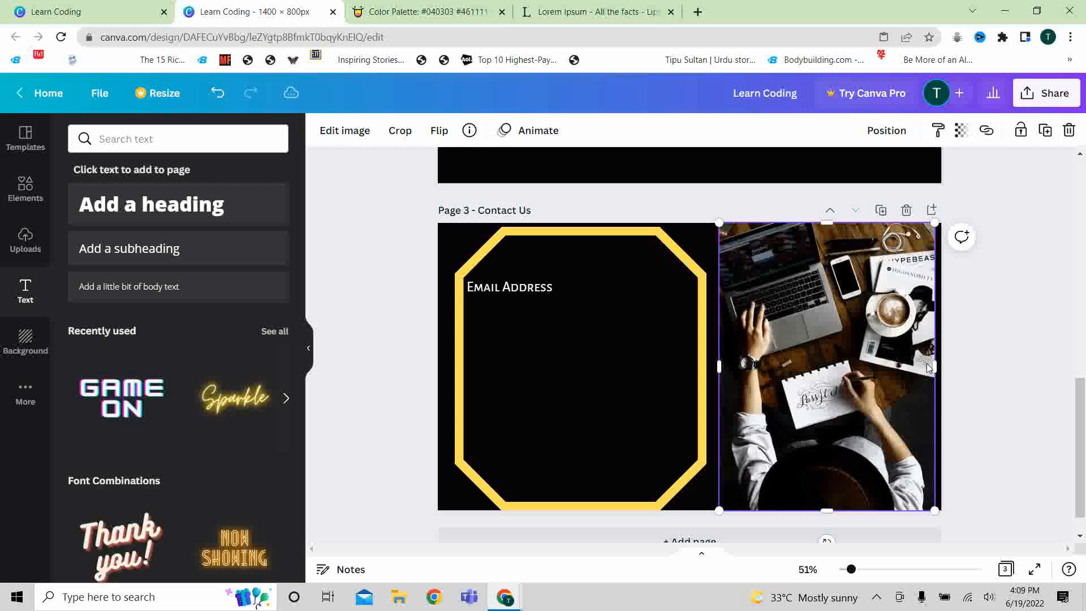
{"action": "left_click_drag", "start_coordinate": [934, 367], "coordinate": [911, 367]}
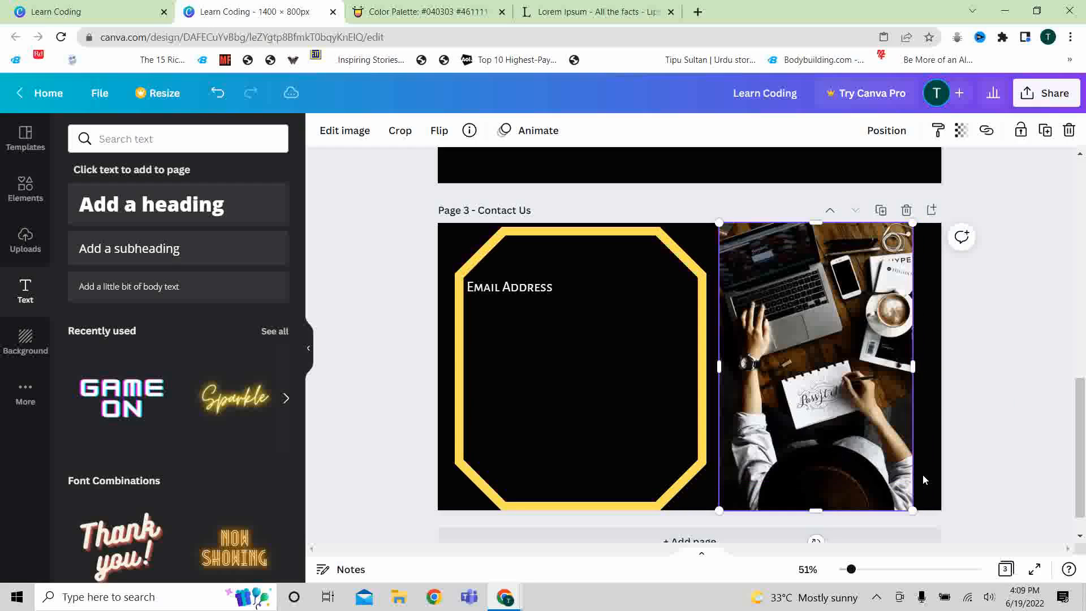
{"action": "left_click", "coordinate": [1034, 426]}
Narrow the yellow octagon outline from its left side and scale it down slightly from its lower-right corner
{"action": "left_click", "coordinate": [618, 378]}
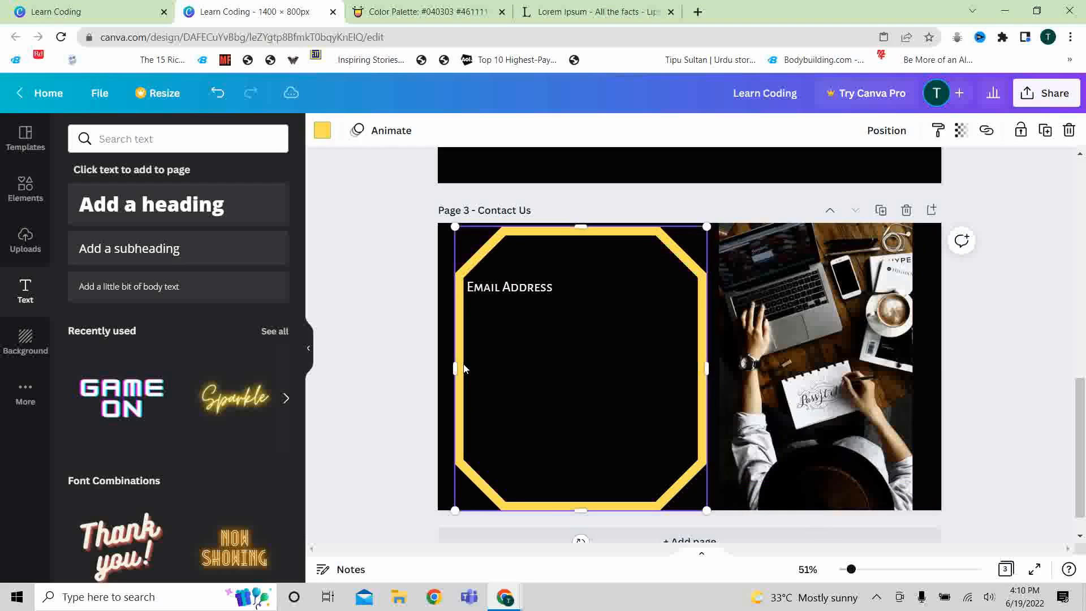
{"action": "left_click_drag", "start_coordinate": [455, 368], "coordinate": [467, 368]}
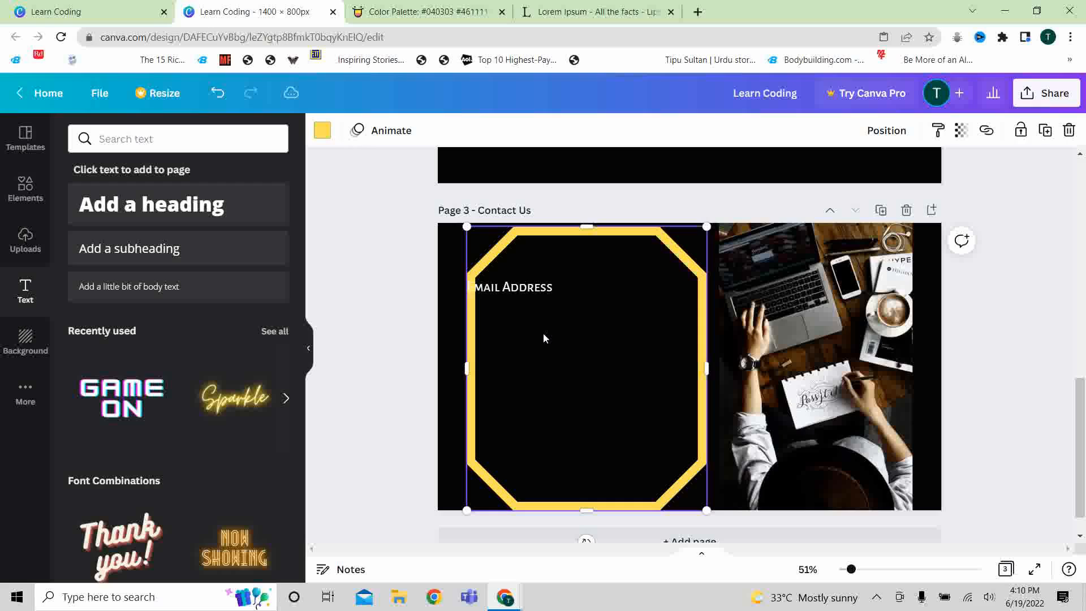
{"action": "left_click_drag", "start_coordinate": [706, 510], "coordinate": [686, 485]}
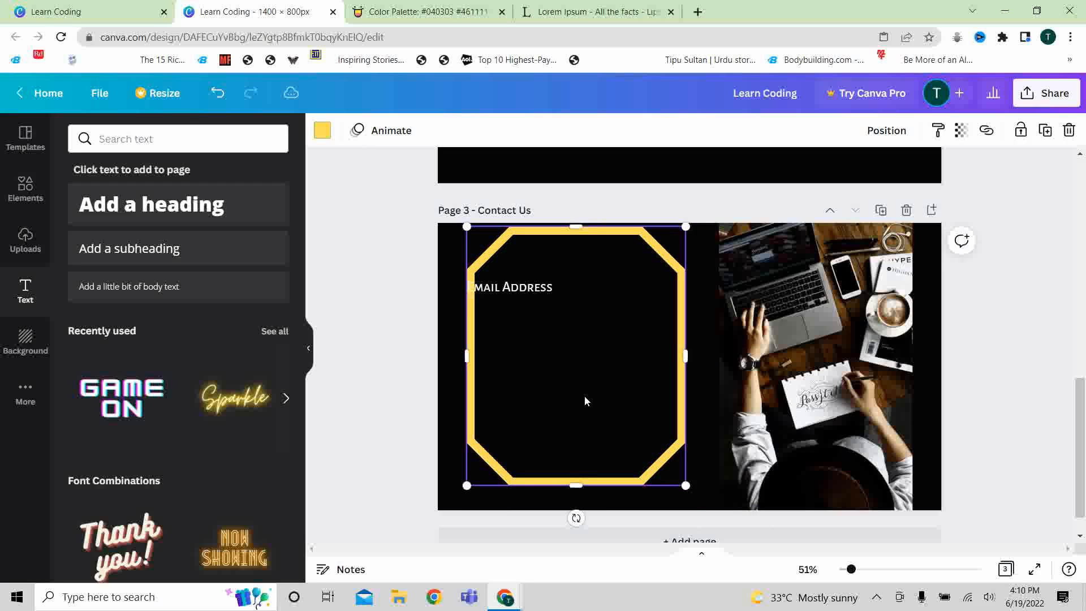
Shift the "Email Address" text right, inside the octagon, and stretch the octagon down to the page's lower edge
{"action": "left_click", "coordinate": [528, 290]}
{"action": "left_click_drag", "start_coordinate": [552, 327], "coordinate": [568, 327]}
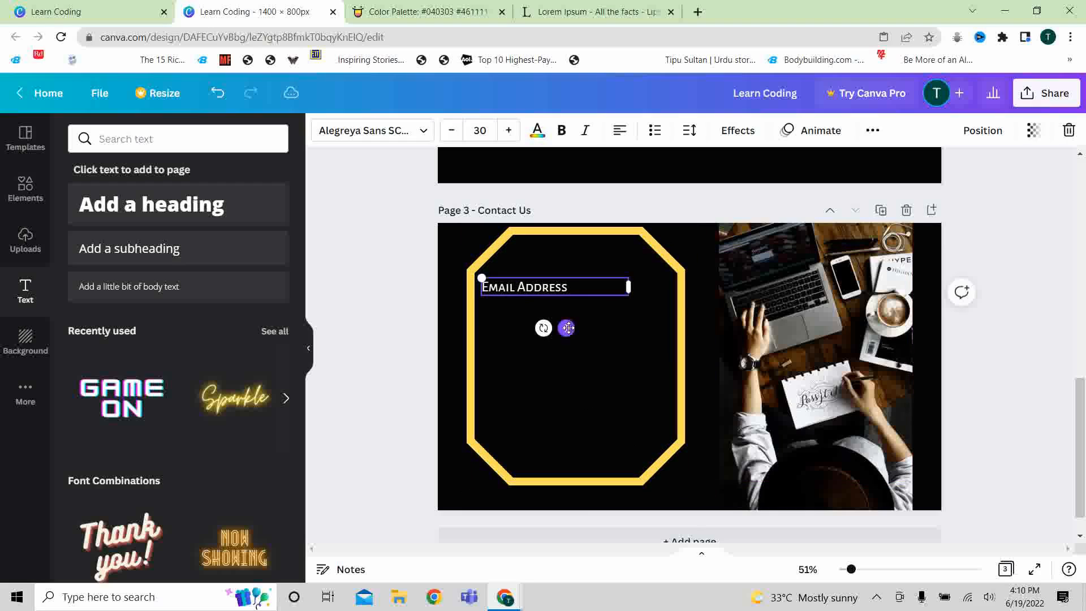
{"action": "left_click", "coordinate": [561, 383]}
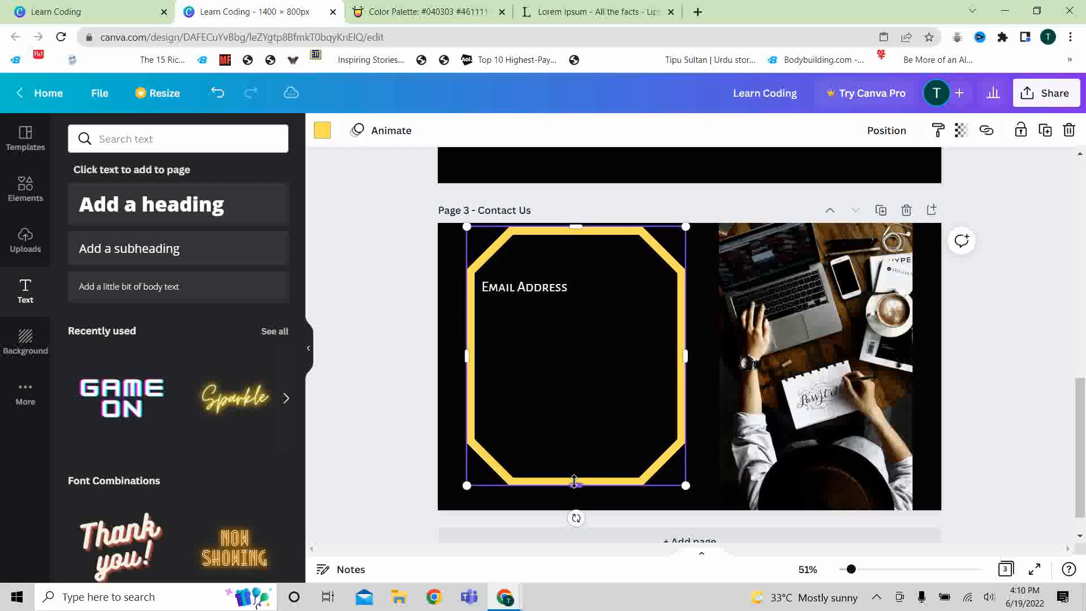
{"action": "left_click_drag", "start_coordinate": [576, 485], "coordinate": [576, 510]}
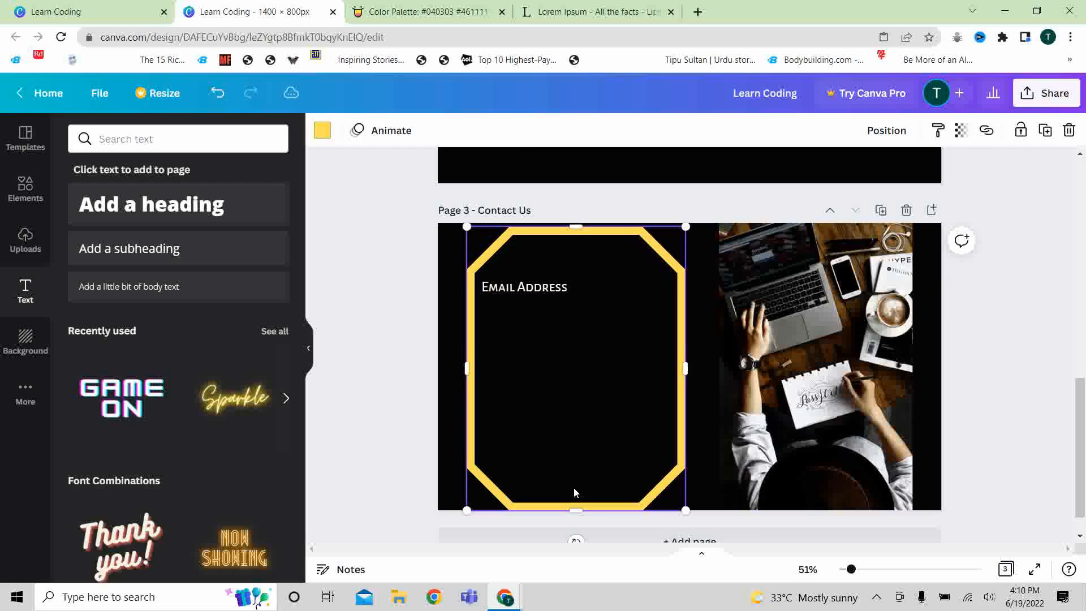
{"action": "left_click", "coordinate": [391, 453]}
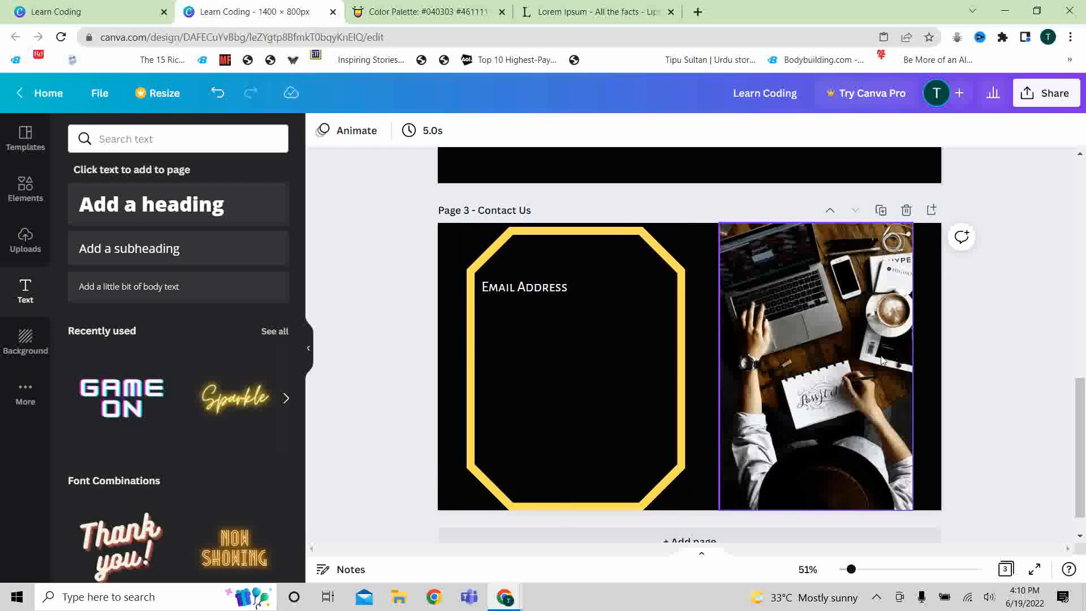
Try the dark orange document colour on the "Email Address" text
{"action": "left_click_drag", "start_coordinate": [1083, 481], "coordinate": [1084, 417]}
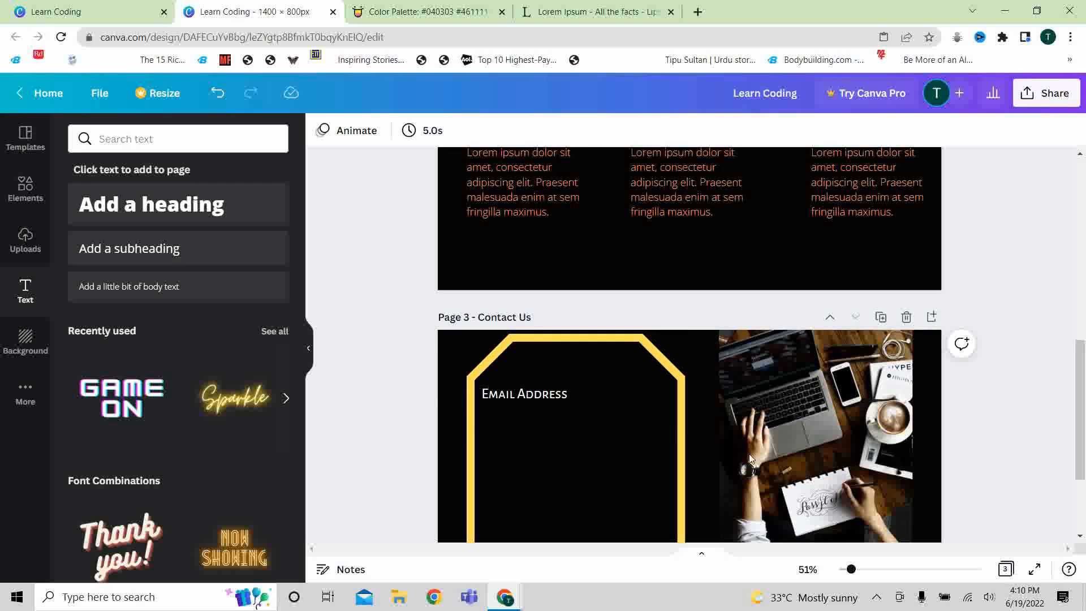
{"action": "left_click", "coordinate": [537, 399]}
{"action": "left_click", "coordinate": [537, 399]}
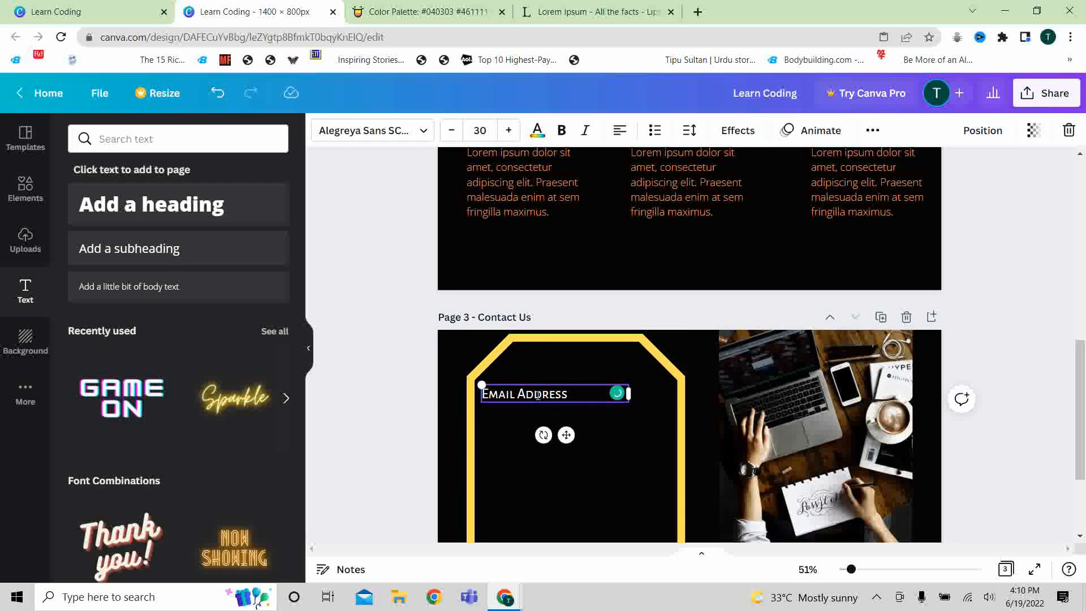
{"action": "left_click", "coordinate": [537, 130]}
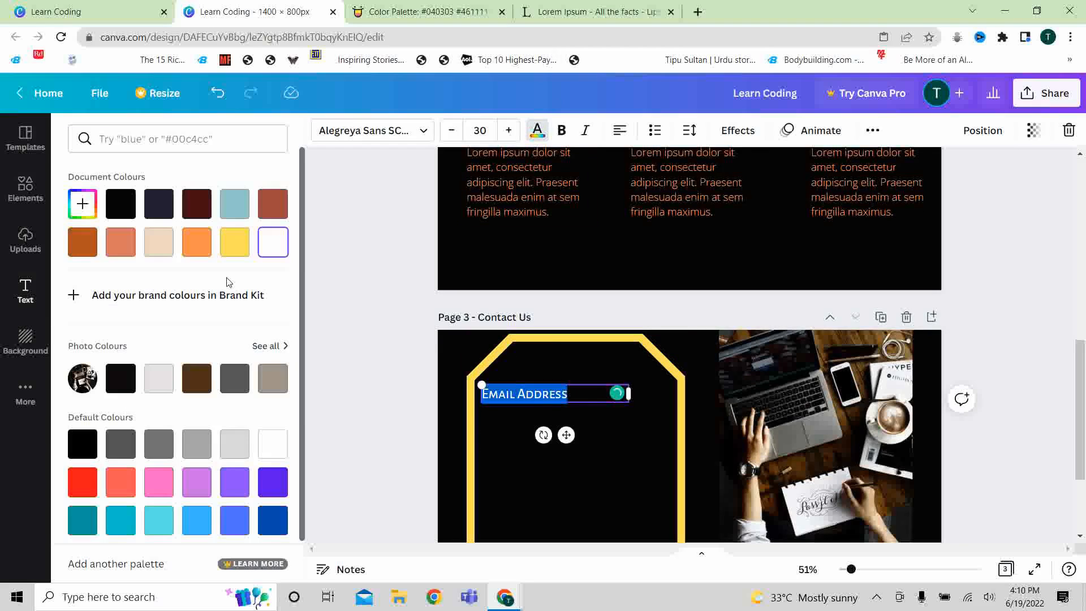
{"action": "left_click", "coordinate": [82, 241]}
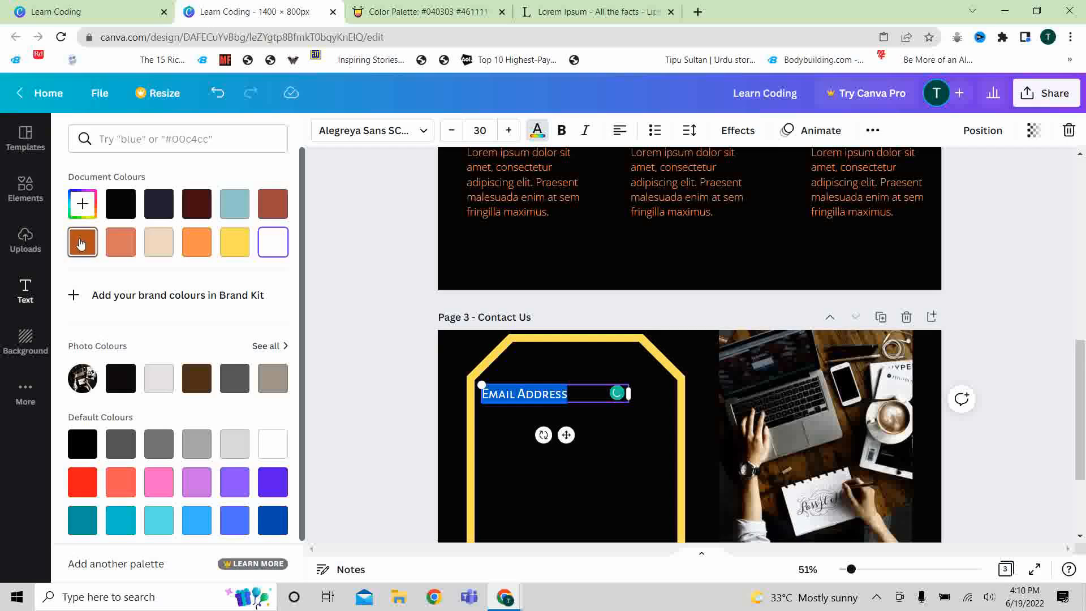
{"action": "left_click", "coordinate": [389, 432]}
{"action": "left_click", "coordinate": [389, 432]}
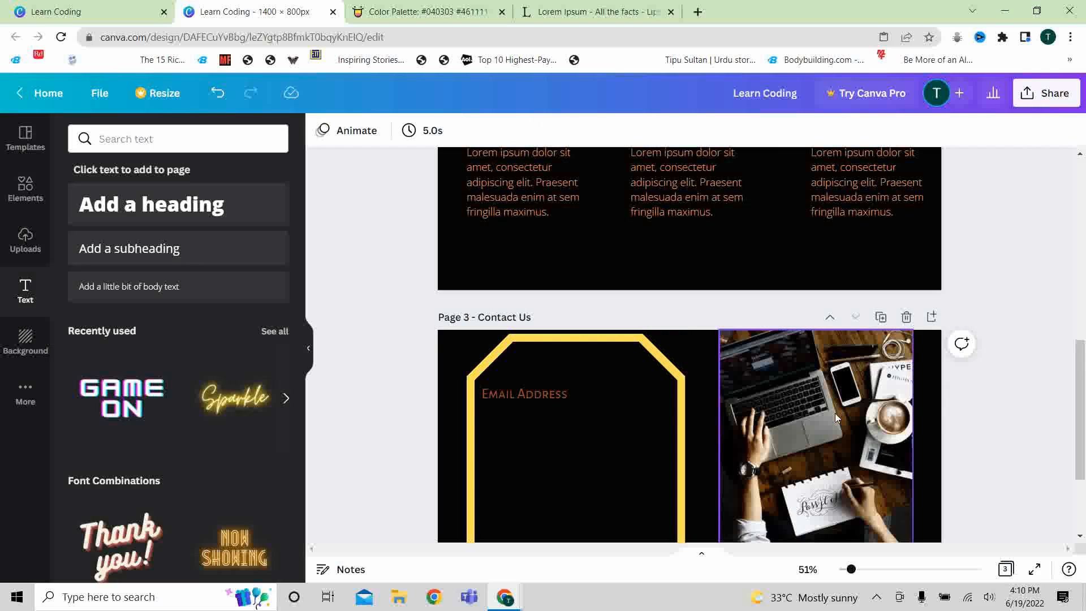
Recolour the "Email Address" text with the light orange document colour to match the captions on page 2
{"action": "scroll", "coordinate": [969, 390], "scroll_direction": "up", "scroll_amount": 1}
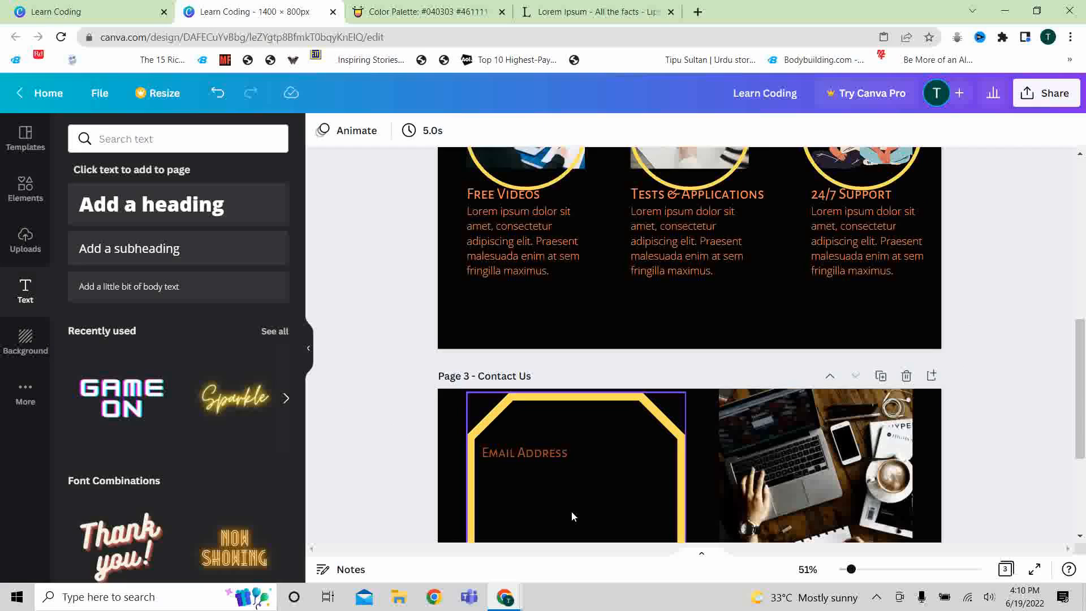
{"action": "left_click", "coordinate": [527, 450]}
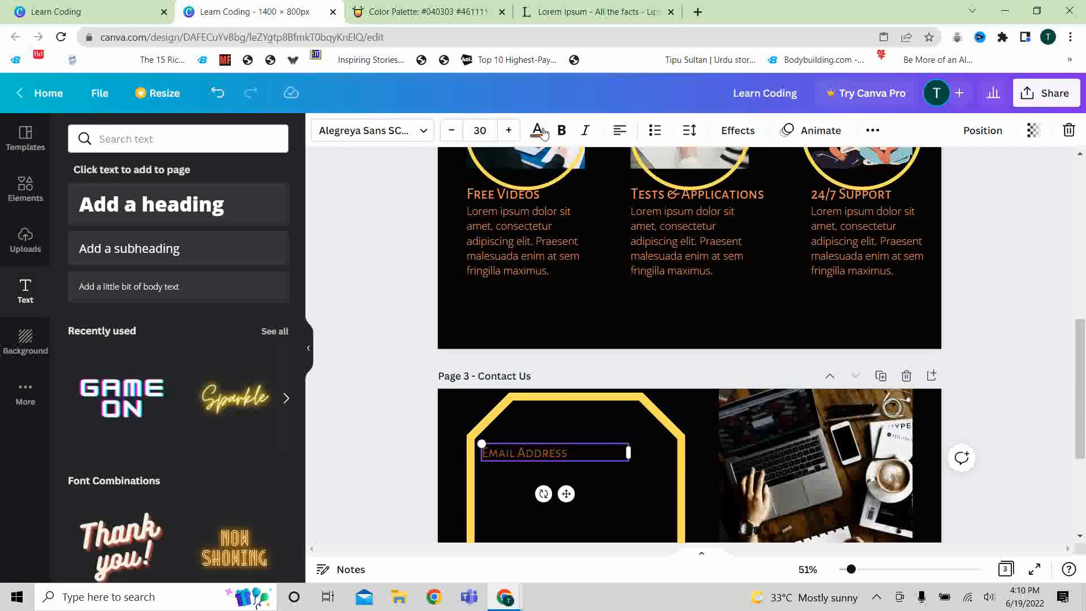
{"action": "left_click", "coordinate": [537, 131]}
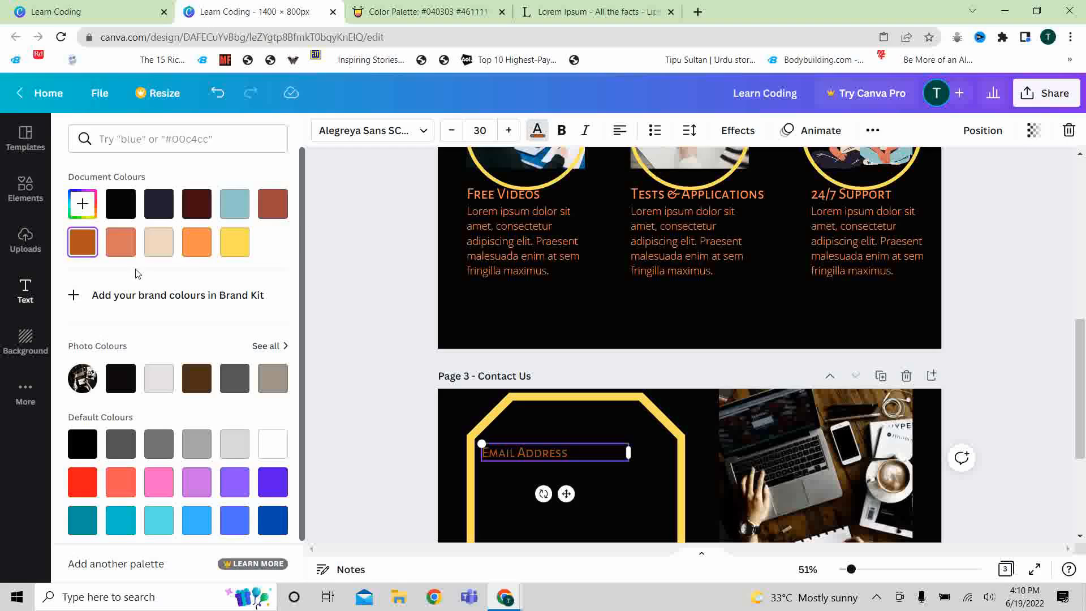
{"action": "left_click", "coordinate": [190, 248]}
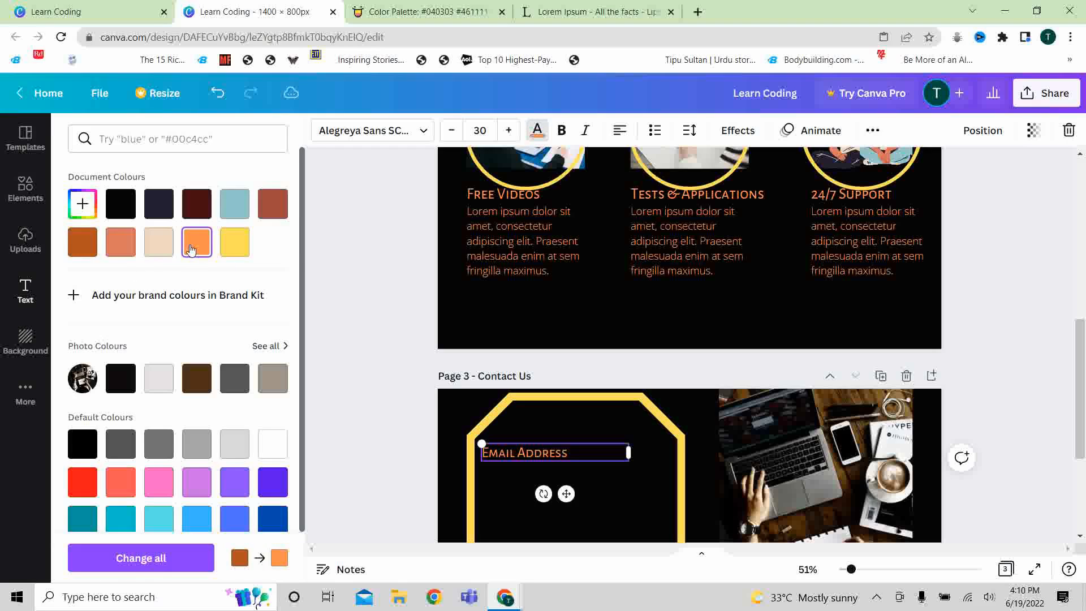
{"action": "left_click", "coordinate": [363, 425]}
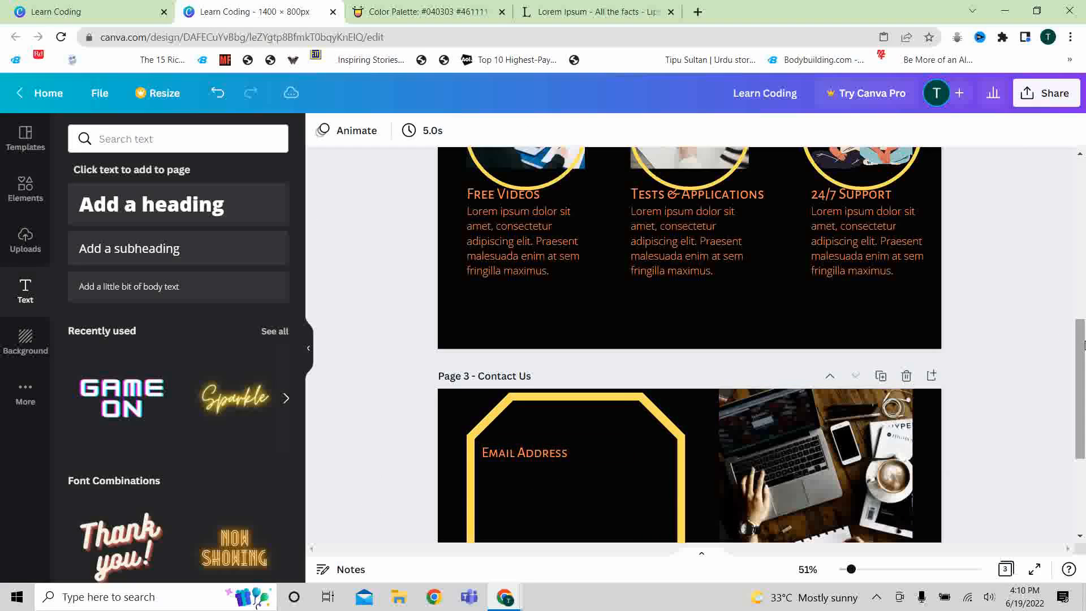
Duplicate the "Email Address" text and place the copy below the original, aligned with its left edge
{"action": "scroll", "coordinate": [656, 396], "scroll_direction": "down", "scroll_amount": 2}
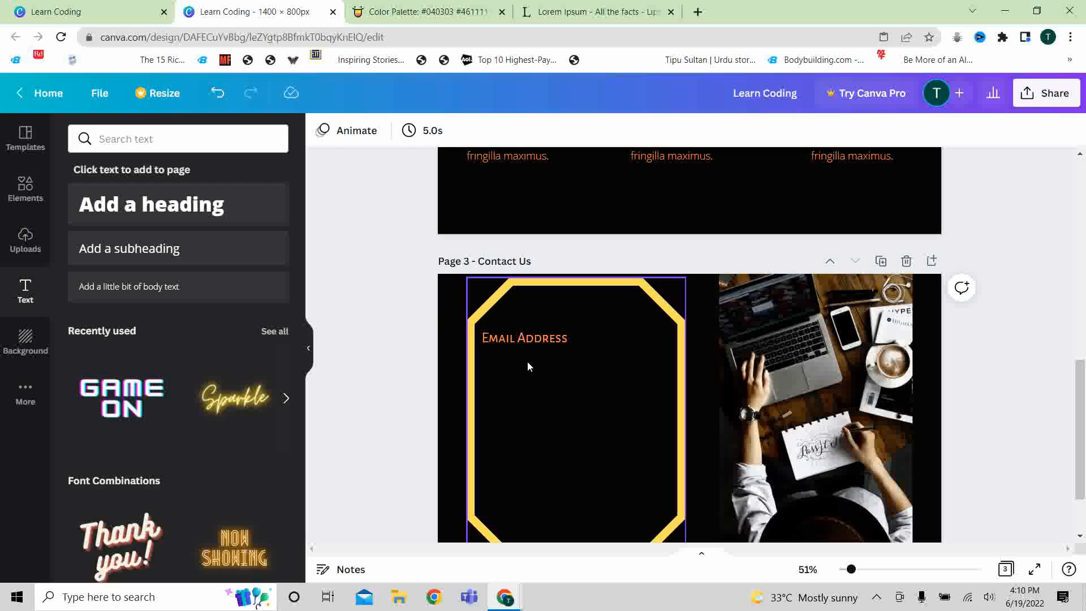
{"action": "right_click", "coordinate": [530, 341]}
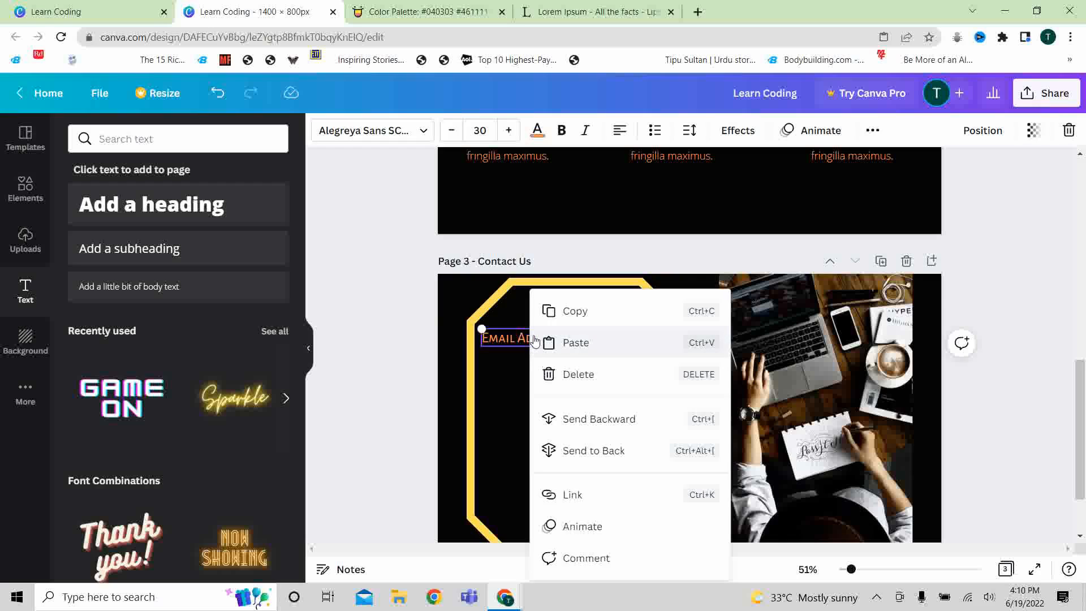
{"action": "left_click", "coordinate": [557, 317]}
{"action": "left_click", "coordinate": [508, 429]}
{"action": "right_click", "coordinate": [507, 430]}
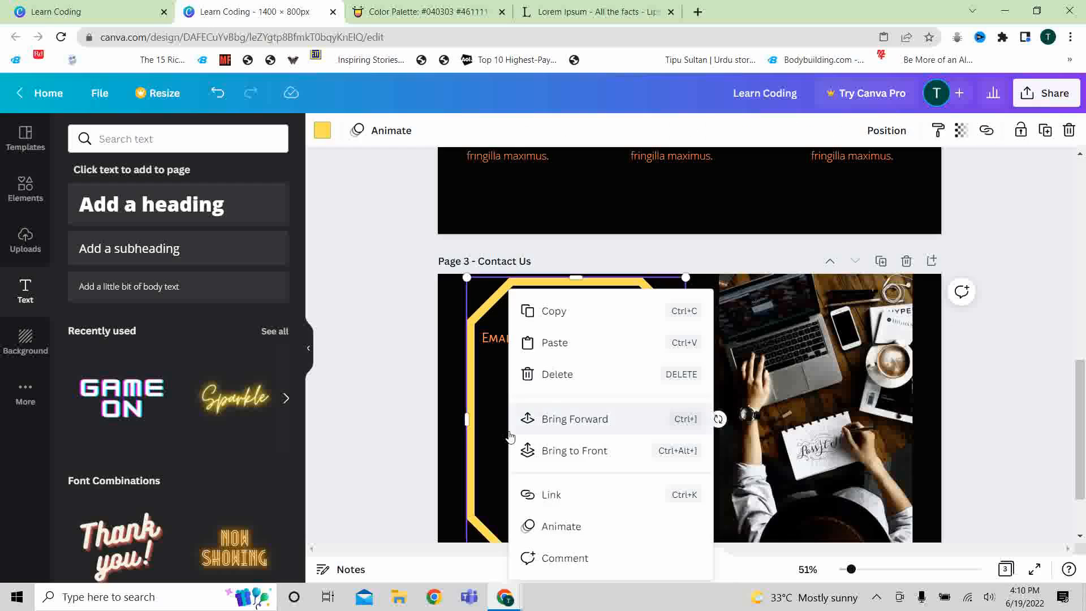
{"action": "left_click", "coordinate": [577, 342]}
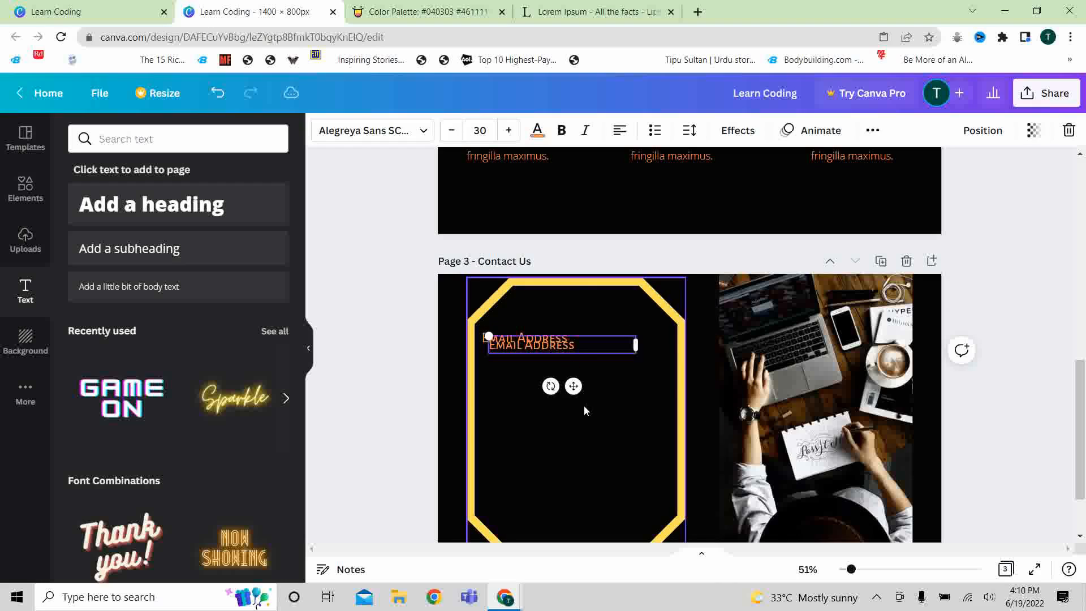
{"action": "left_click_drag", "start_coordinate": [572, 385], "coordinate": [567, 441]}
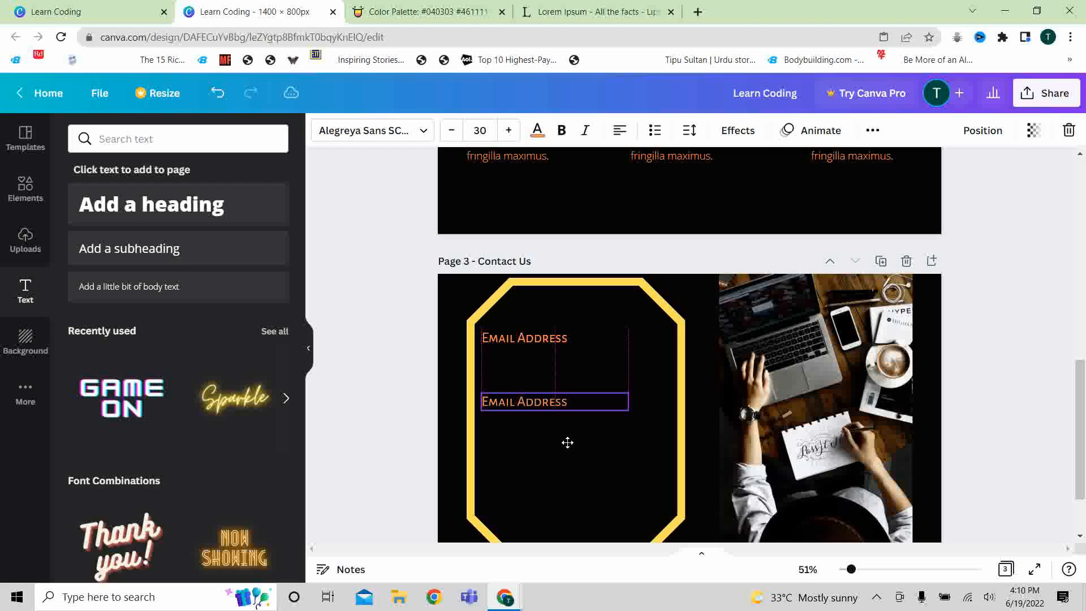
Replace the text of the lower "Email Address" copy with "Contact number"
{"action": "double_click", "coordinate": [576, 404]}
{"action": "key", "text": "BackSpace"}
{"action": "key", "text": "BackSpace"}
{"action": "key", "text": "BackSpace"}
{"action": "key", "text": "BackSpace"}
{"action": "key", "text": "BackSpace"}
{"action": "key", "text": "BackSpace"}
{"action": "key", "text": "BackSpace"}
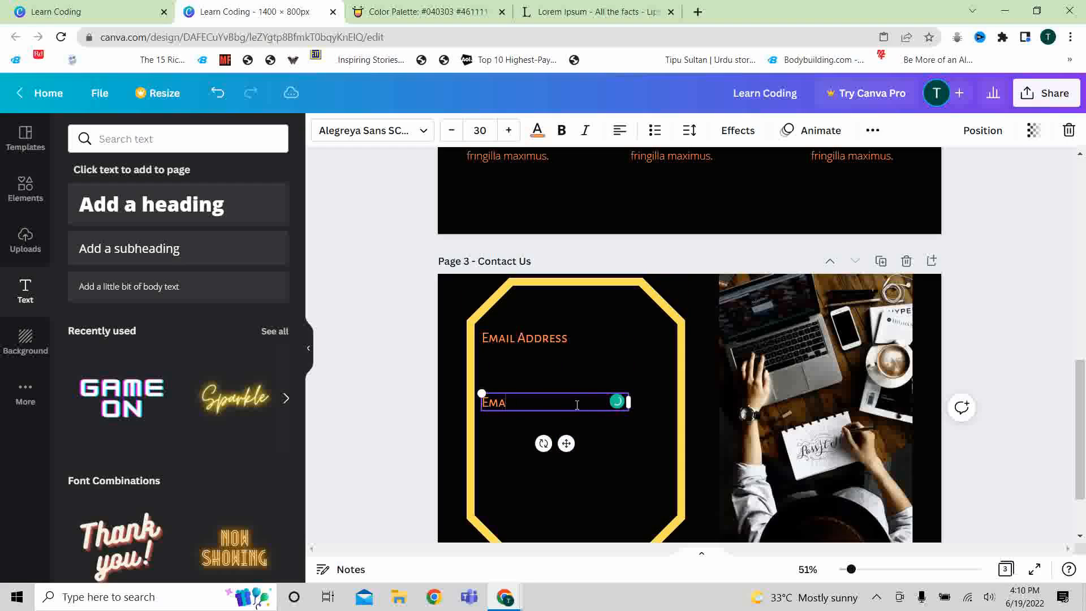
{"action": "type", "text": "ContactN"}
{"action": "key", "text": "BackSpace"}
{"action": "key", "text": "BackSpace"}
{"action": "type", "text": "numbe"}
{"action": "left_click", "coordinate": [494, 447]}
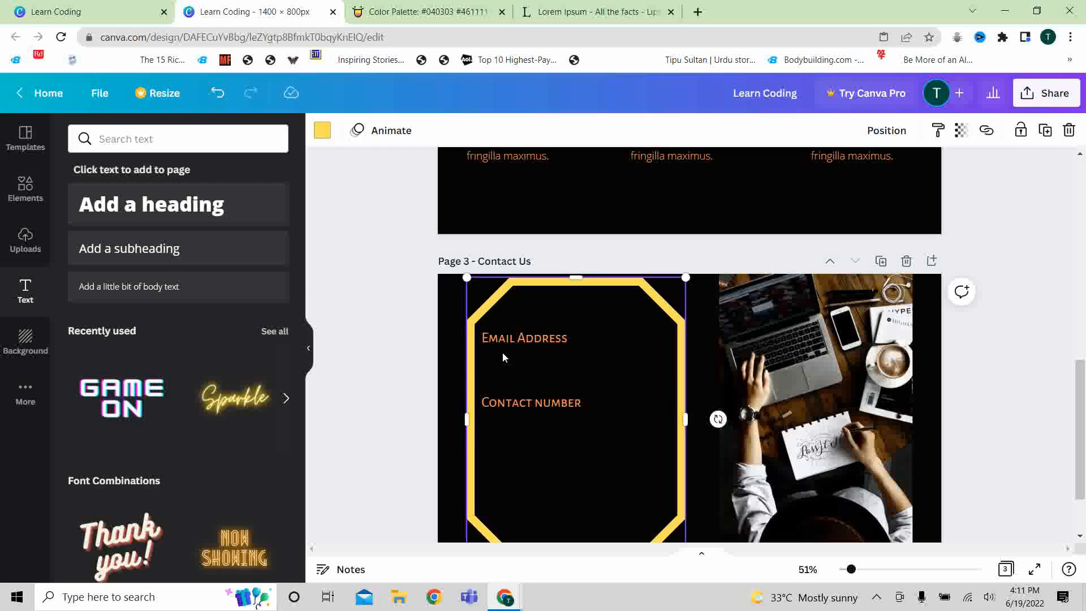
Add a subheading to the Contact Us page containing a sample e-mail address and set its size to 26
{"action": "left_click", "coordinate": [162, 252]}
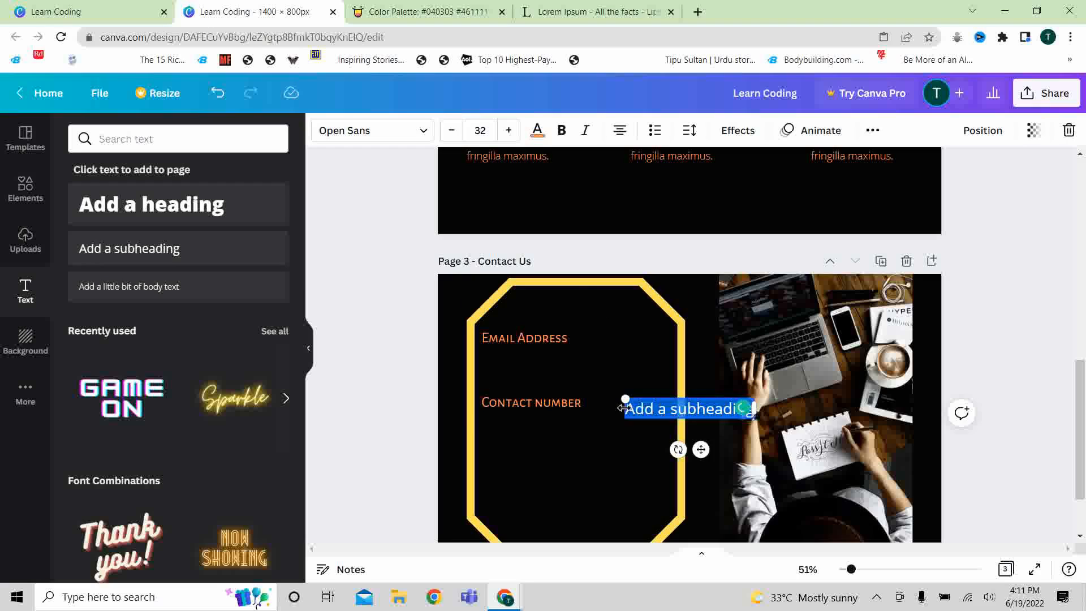
{"action": "type", "text": "abc@"}
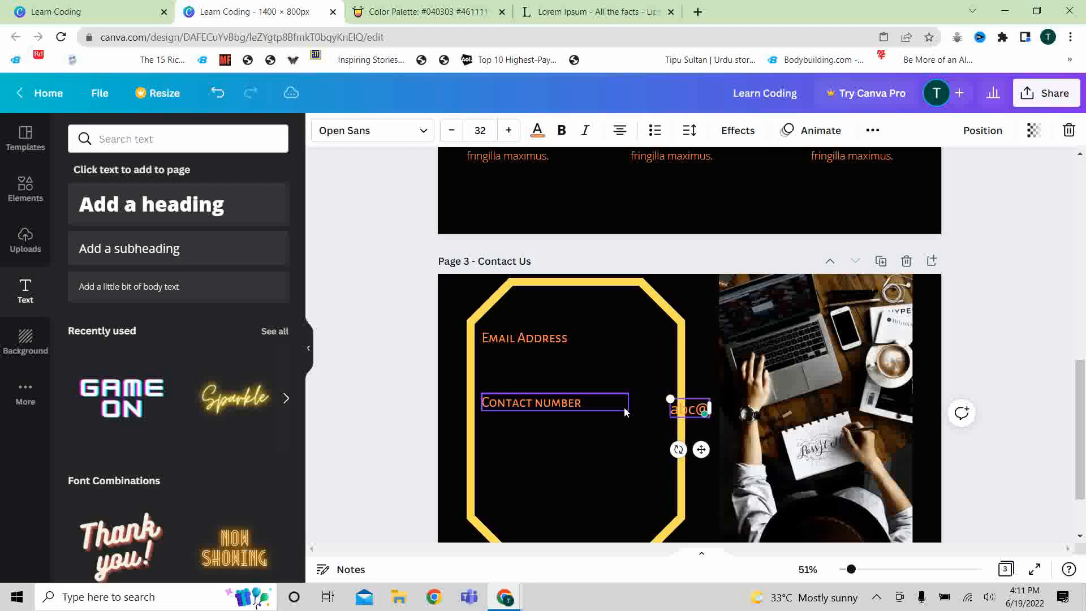
{"action": "type", "text": "abc.com"}
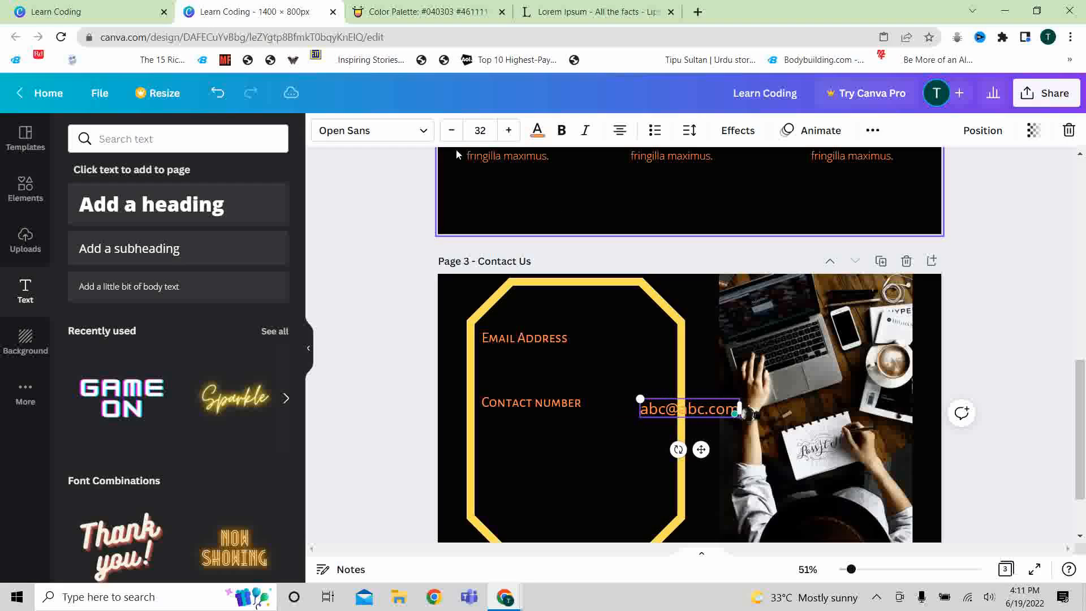
{"action": "left_click", "coordinate": [451, 131]}
{"action": "left_click", "coordinate": [450, 131]}
{"action": "left_click", "coordinate": [451, 130]}
{"action": "left_click", "coordinate": [451, 131]}
{"action": "left_click", "coordinate": [450, 131]}
{"action": "left_click", "coordinate": [451, 131]}
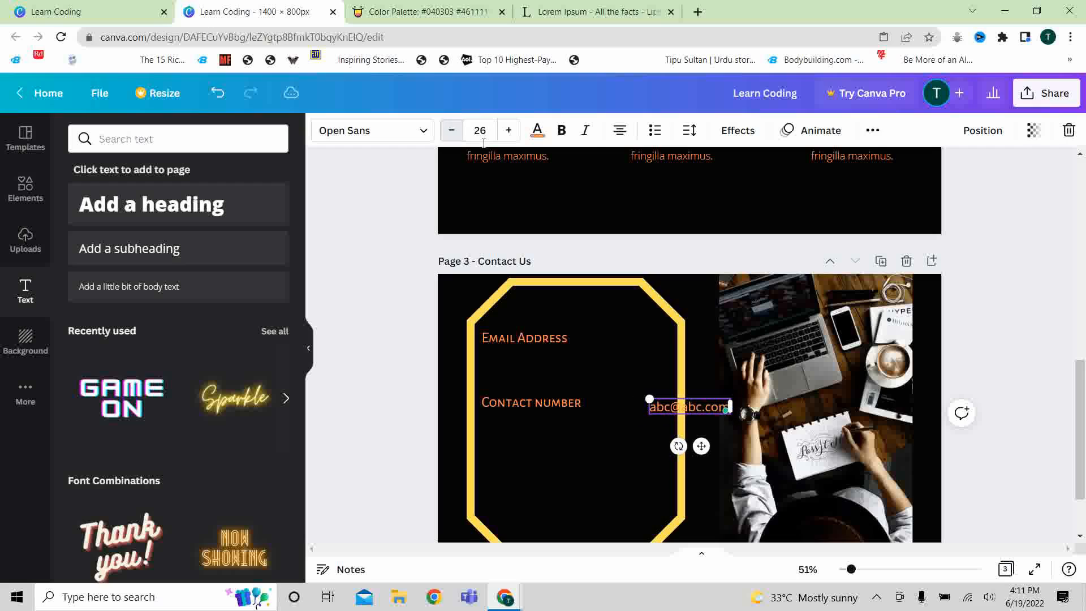
Set the sample e-mail text to size 20 and place it directly beneath "Email Address", aligned with its left edge
{"action": "left_click", "coordinate": [504, 158]}
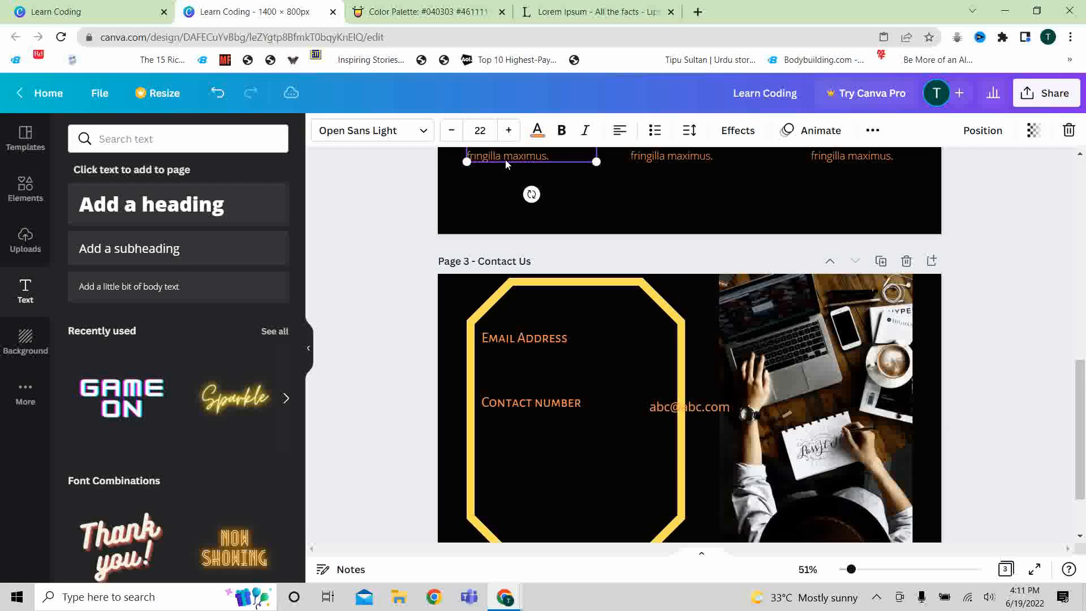
{"action": "left_click", "coordinate": [688, 407]}
{"action": "left_click", "coordinate": [450, 131]}
{"action": "left_click", "coordinate": [451, 131]}
{"action": "left_click", "coordinate": [451, 131]}
{"action": "left_click", "coordinate": [451, 131]}
{"action": "left_click", "coordinate": [450, 131]}
{"action": "left_click", "coordinate": [450, 131]}
{"action": "left_click_drag", "start_coordinate": [701, 443], "coordinate": [525, 396]}
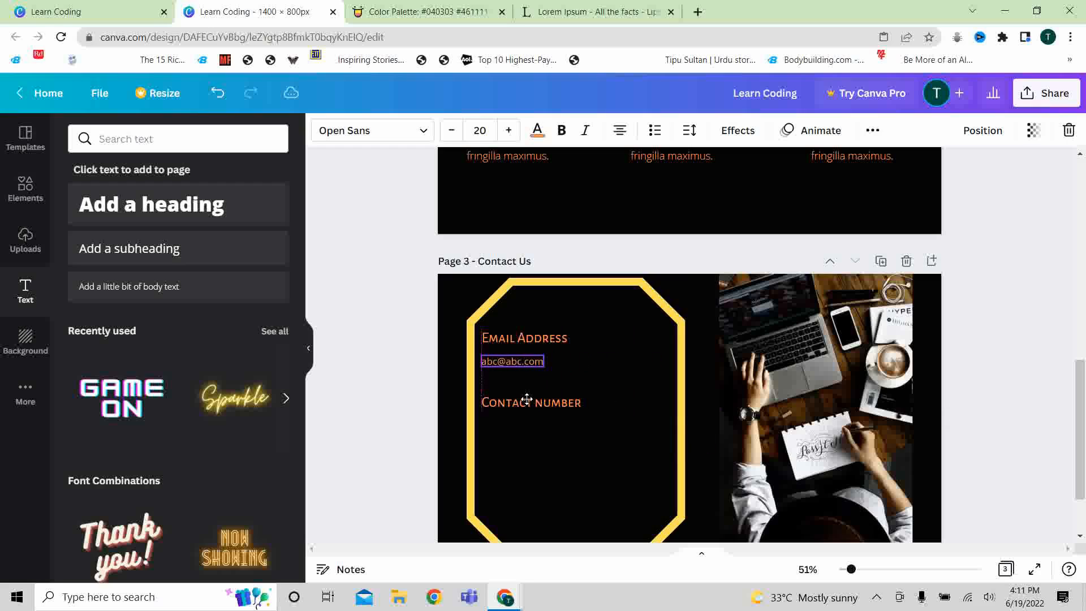
{"action": "left_click", "coordinate": [606, 366]}
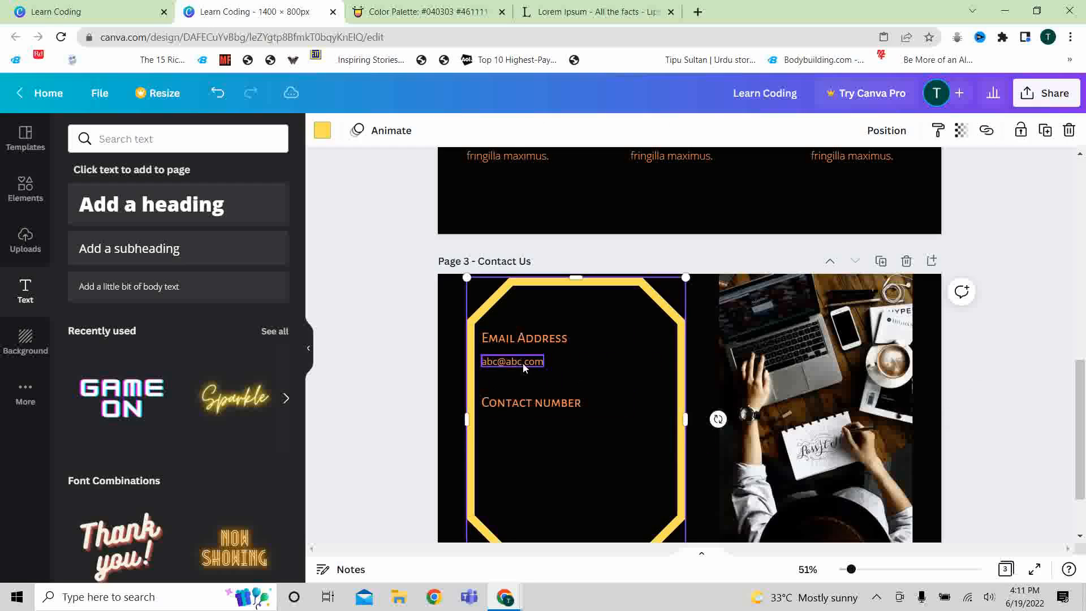
Duplicate the sample e-mail text and place the copy beneath "Contact number"
{"action": "right_click", "coordinate": [519, 362]}
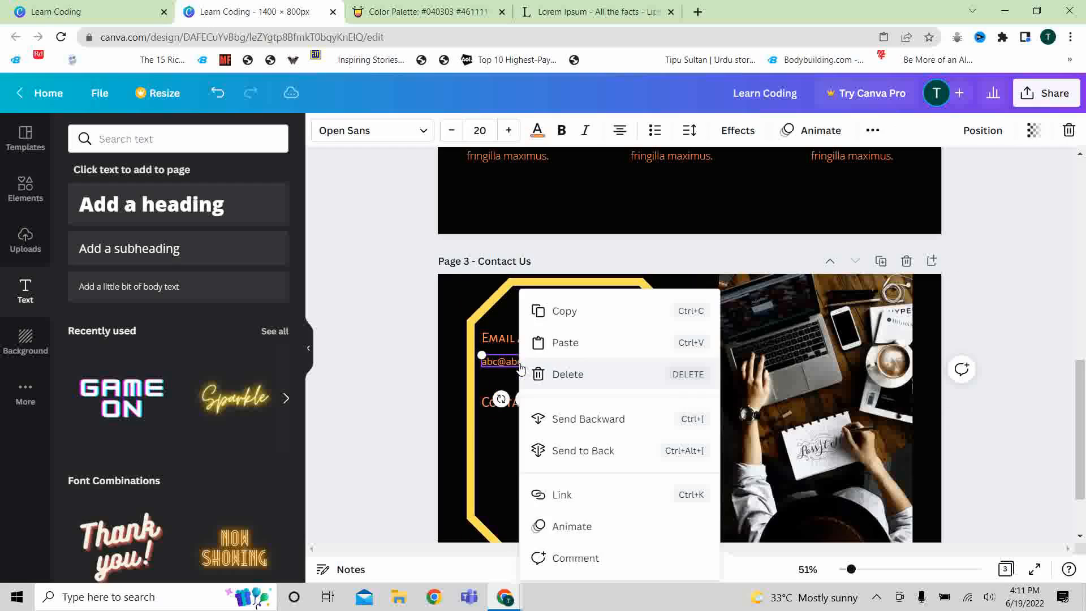
{"action": "left_click", "coordinate": [572, 318]}
{"action": "left_click", "coordinate": [537, 447]}
{"action": "right_click", "coordinate": [537, 448]}
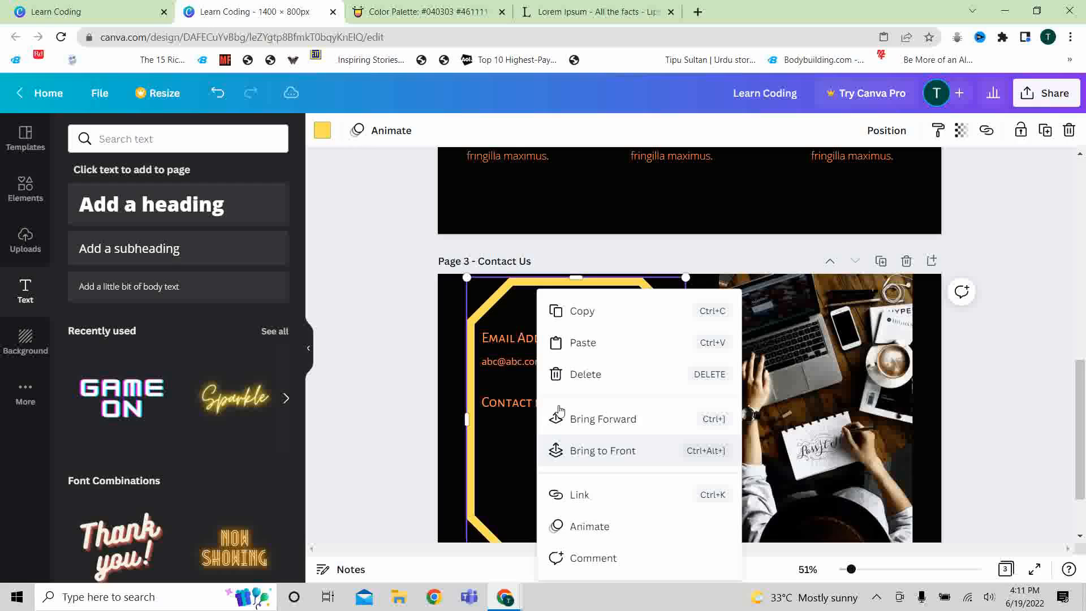
{"action": "left_click", "coordinate": [608, 341]}
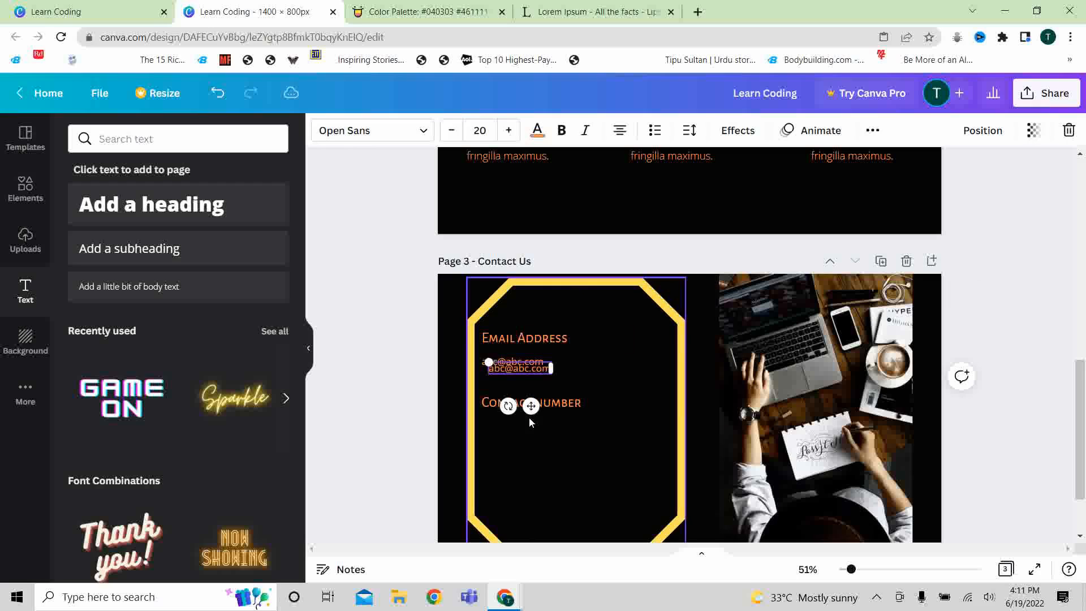
{"action": "left_click_drag", "start_coordinate": [531, 402], "coordinate": [524, 469]}
Replace the text of the copy beneath "Contact number" with a sample phone number
{"action": "double_click", "coordinate": [510, 432]}
{"action": "left_click", "coordinate": [510, 432]}
{"action": "key", "text": "ctrl+a"}
{"action": "type", "text": "123"}
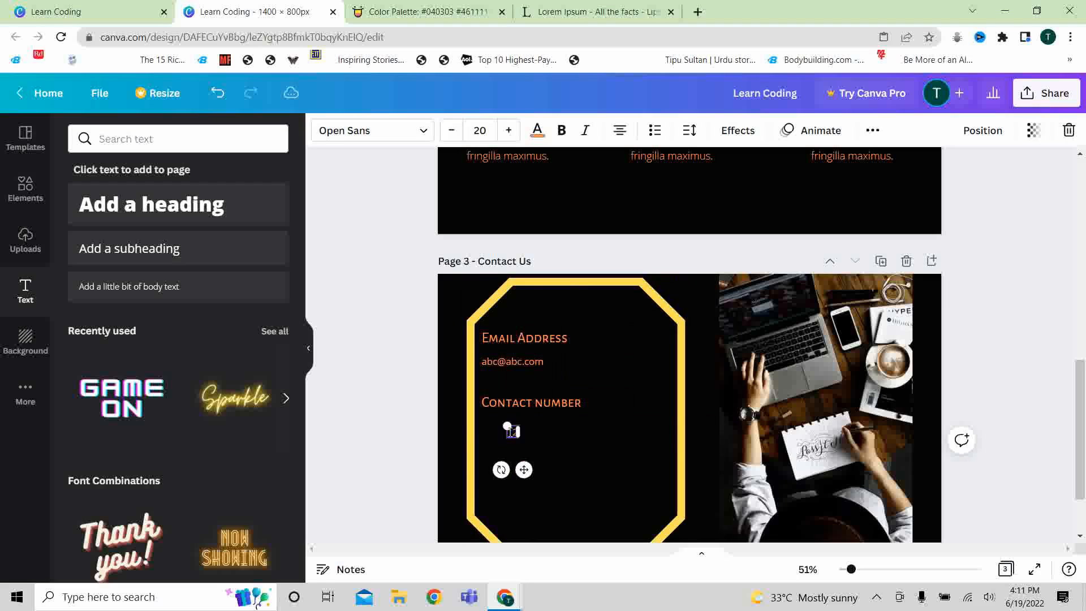
{"action": "type", "text": "4567"}
{"action": "left_click", "coordinate": [604, 472]}
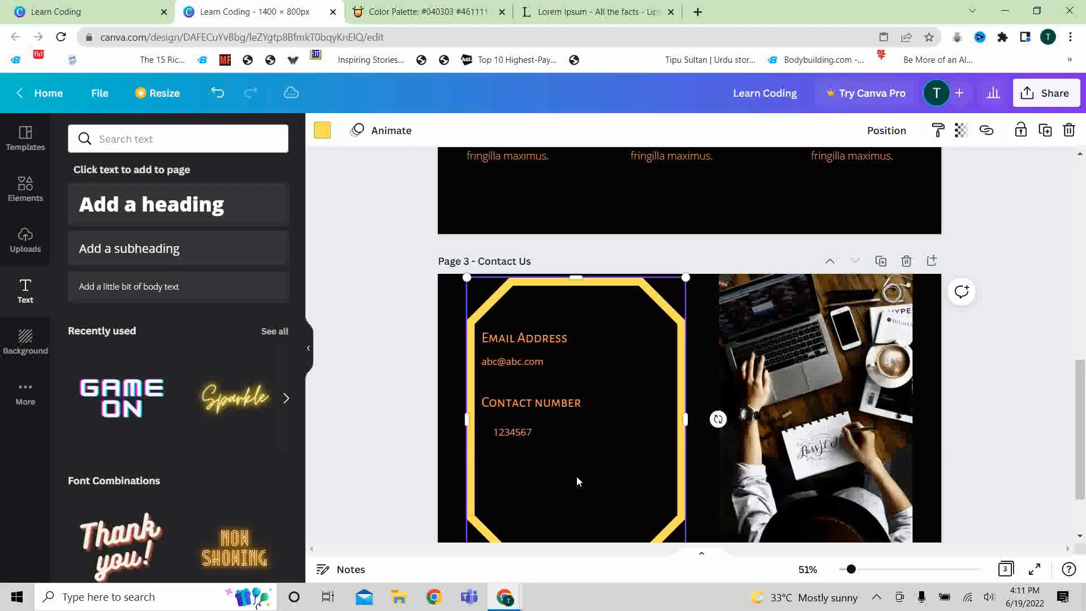
Move the sample phone number and the "Contact number" label lower in the yellow frame, keeping their left edges aligned with the e-mail texts
{"action": "left_click", "coordinate": [526, 433]}
{"action": "left_click_drag", "start_coordinate": [522, 468], "coordinate": [511, 502]}
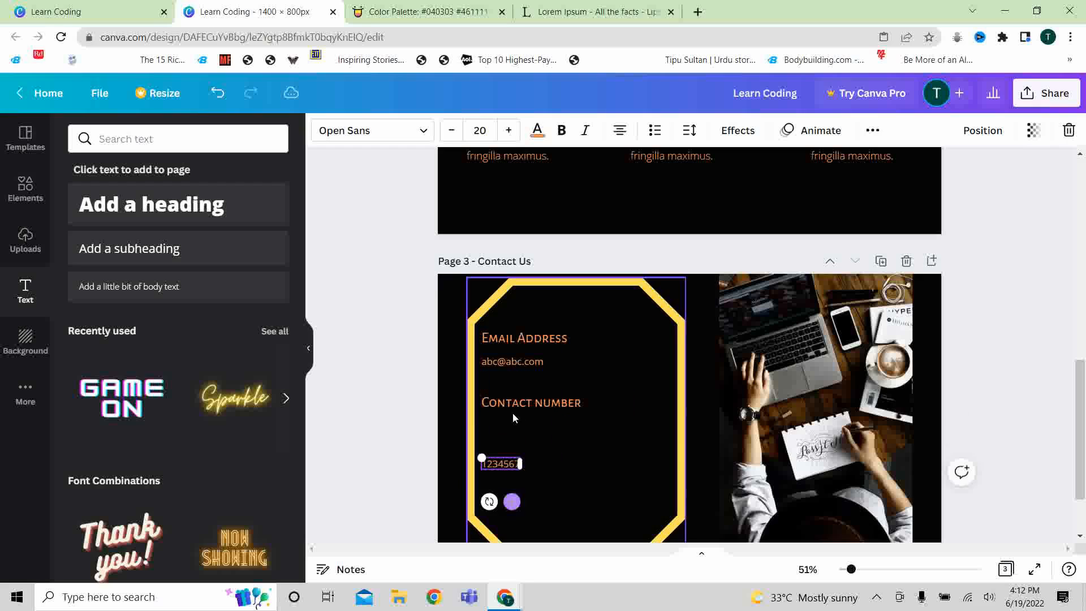
{"action": "left_click", "coordinate": [510, 401]}
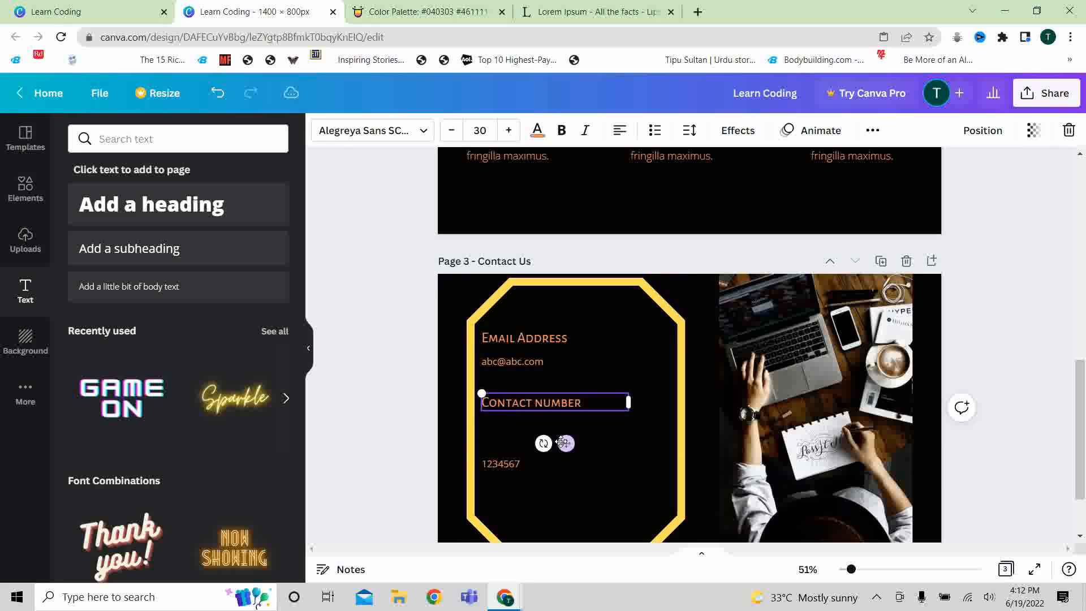
{"action": "left_click_drag", "start_coordinate": [565, 443], "coordinate": [566, 480]}
Move the sample e-mail text and the "Email Address" label down to just above "Contact number", keeping the left alignment
{"action": "left_click", "coordinate": [526, 360]}
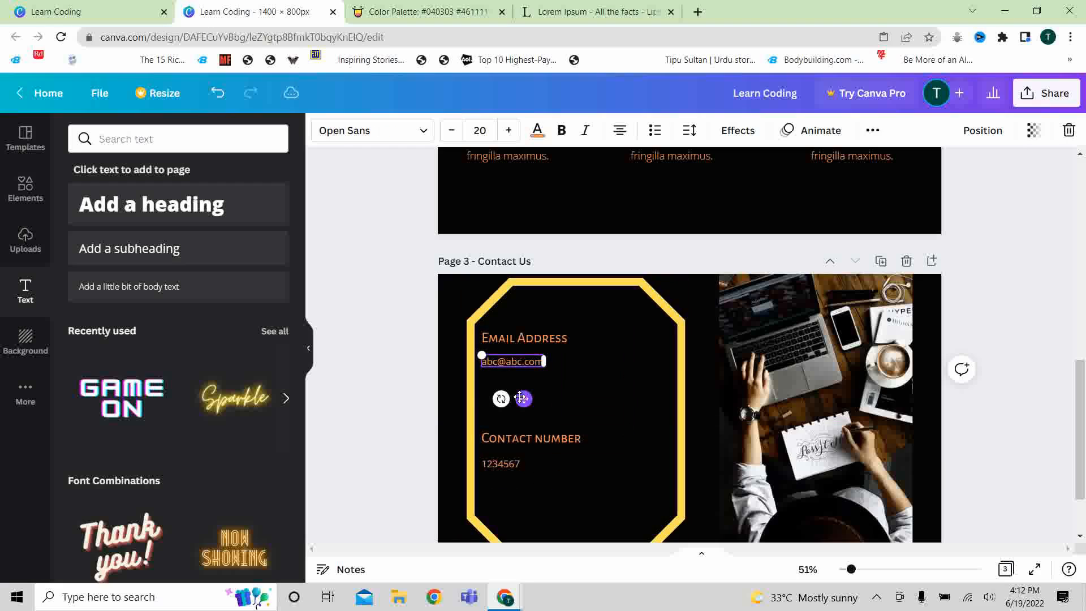
{"action": "left_click_drag", "start_coordinate": [523, 402], "coordinate": [524, 441]}
{"action": "left_click", "coordinate": [516, 337]}
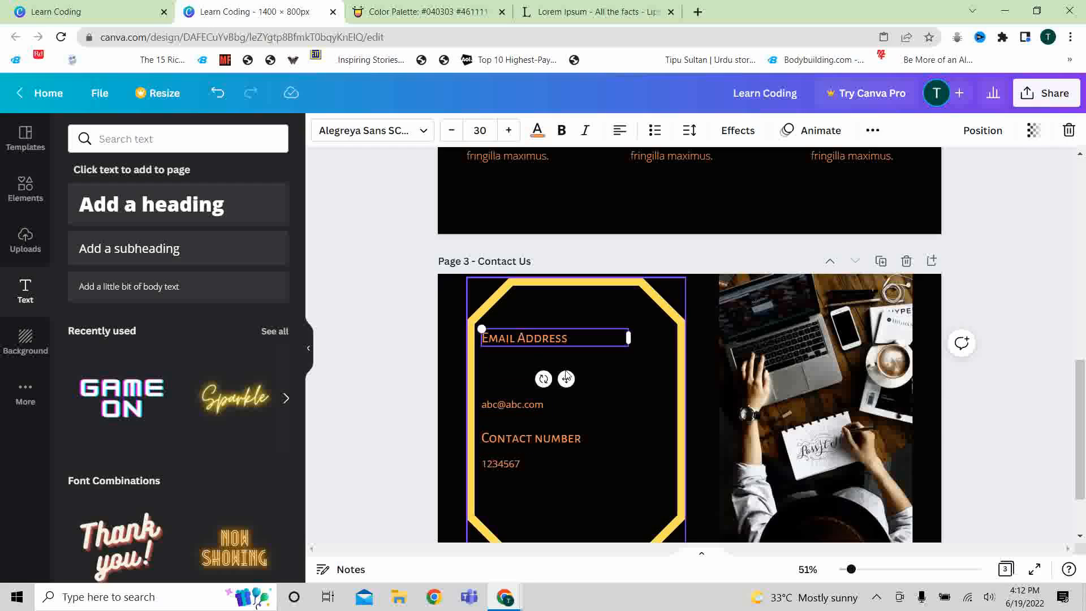
{"action": "left_click_drag", "start_coordinate": [565, 379], "coordinate": [569, 421]}
{"action": "left_click", "coordinate": [561, 316]}
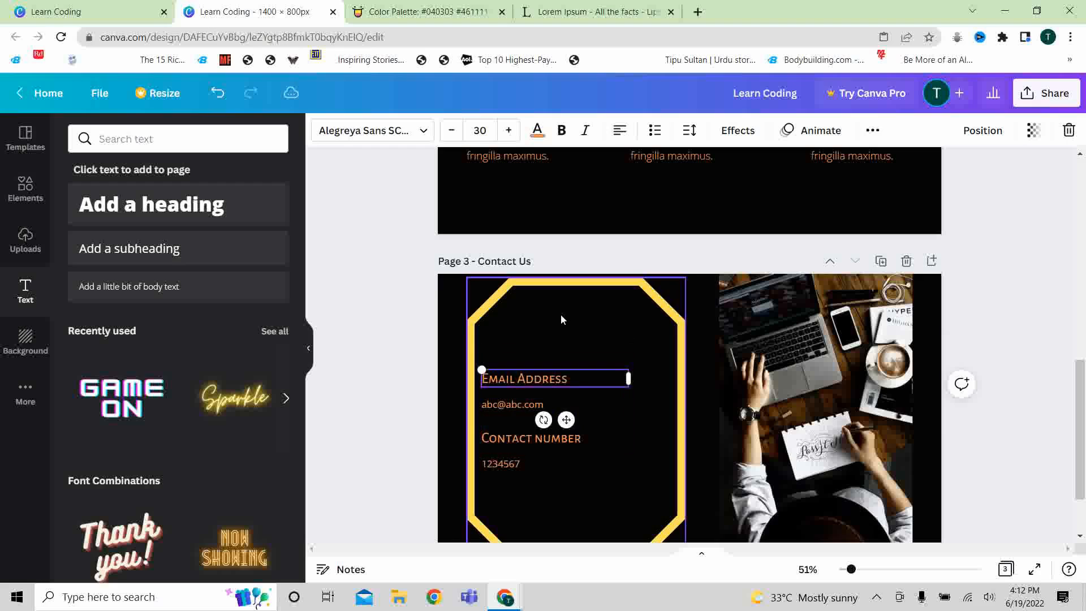
Add a heading to the Contact Us page and set its font to Alegreya SC
{"action": "left_click", "coordinate": [160, 202]}
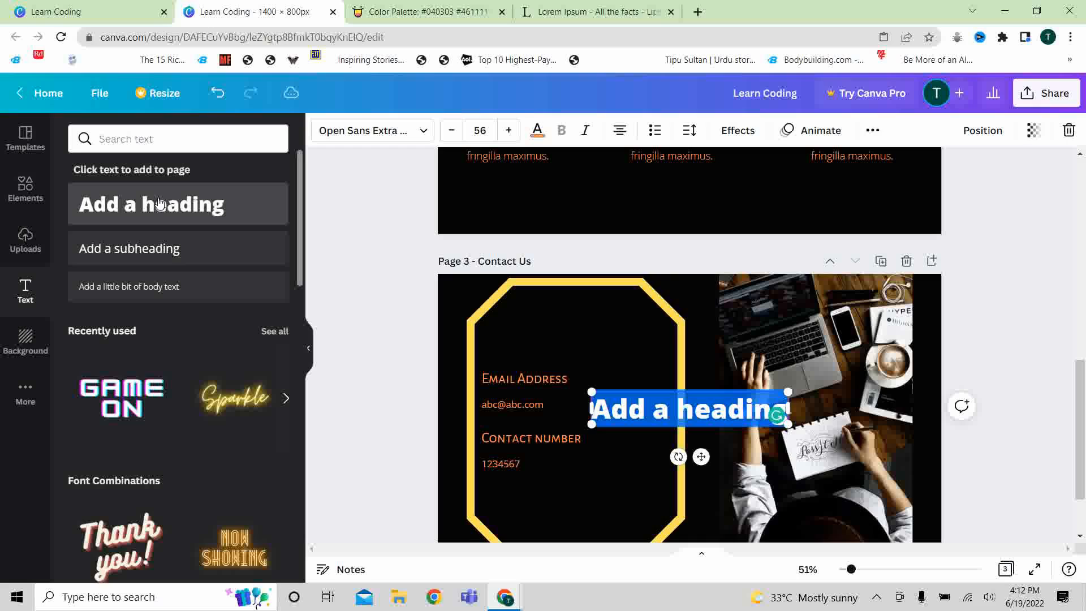
{"action": "left_click", "coordinate": [421, 131]}
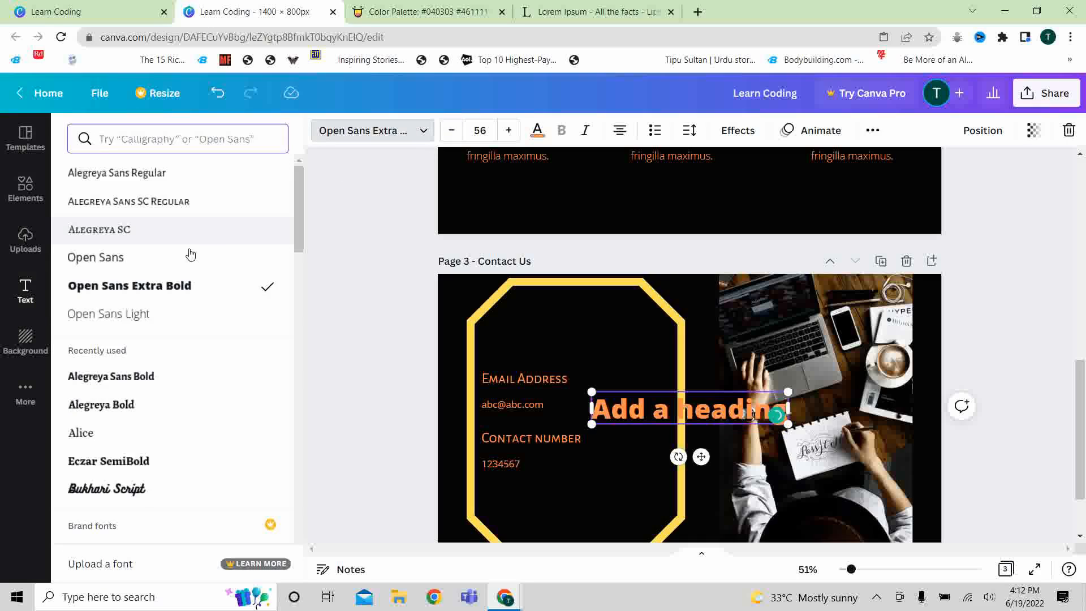
{"action": "left_click", "coordinate": [155, 230]}
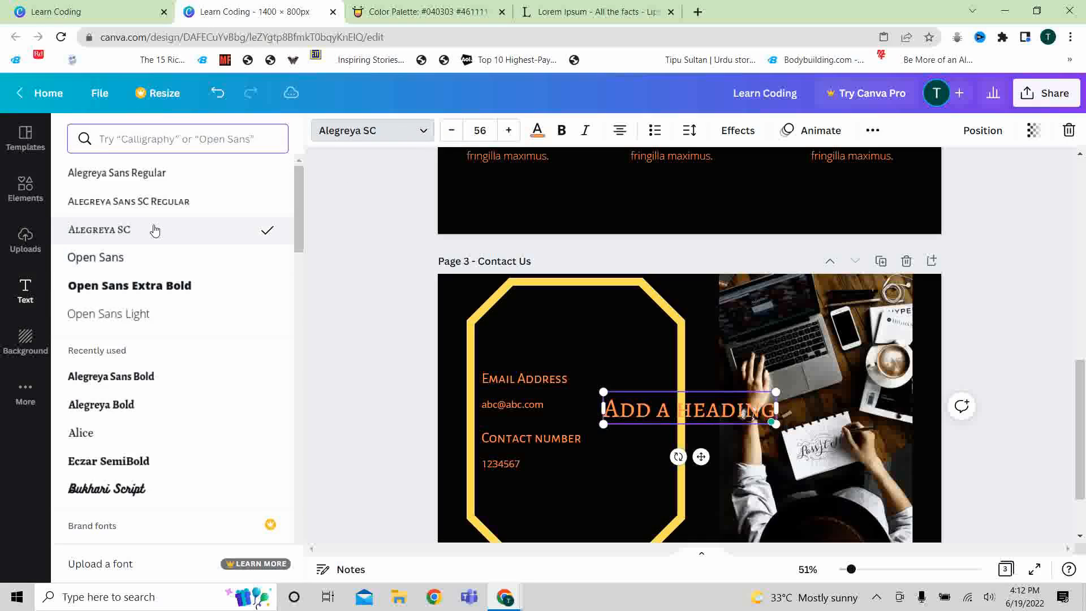
{"action": "type", "text": "c"}
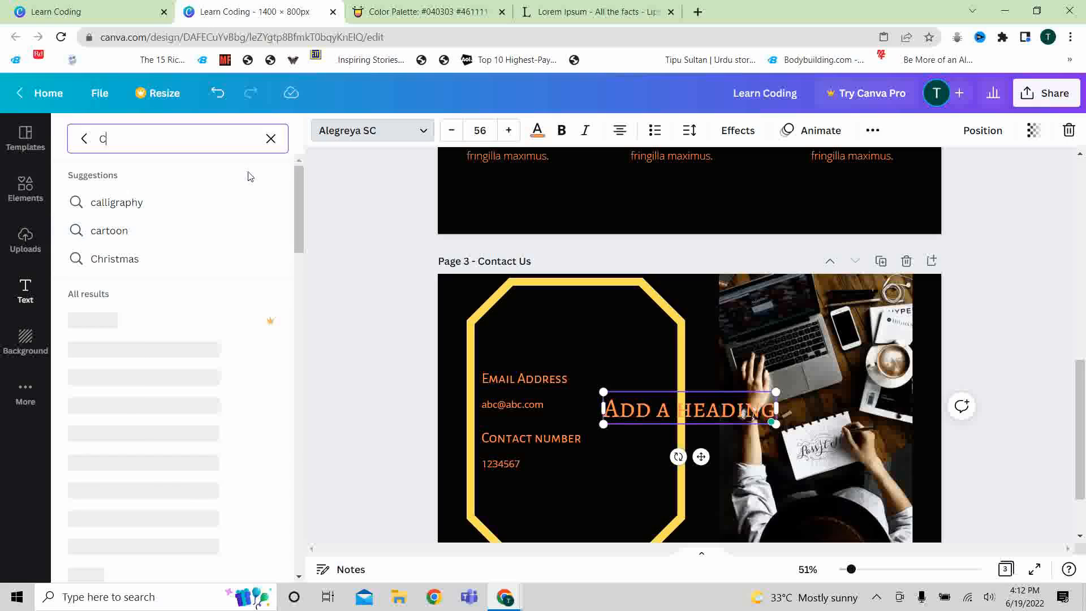
{"action": "left_click", "coordinate": [277, 143]}
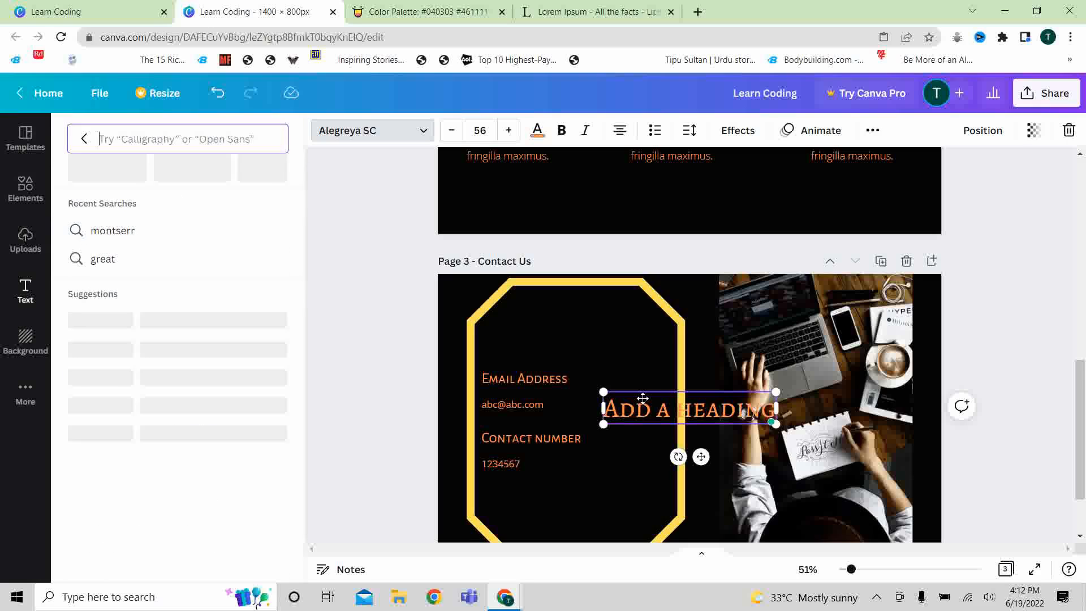
Replace the heading's text with "Contact Us" and place it near the top inside the yellow frame
{"action": "double_click", "coordinate": [705, 406]}
{"action": "triple_click", "coordinate": [705, 406]}
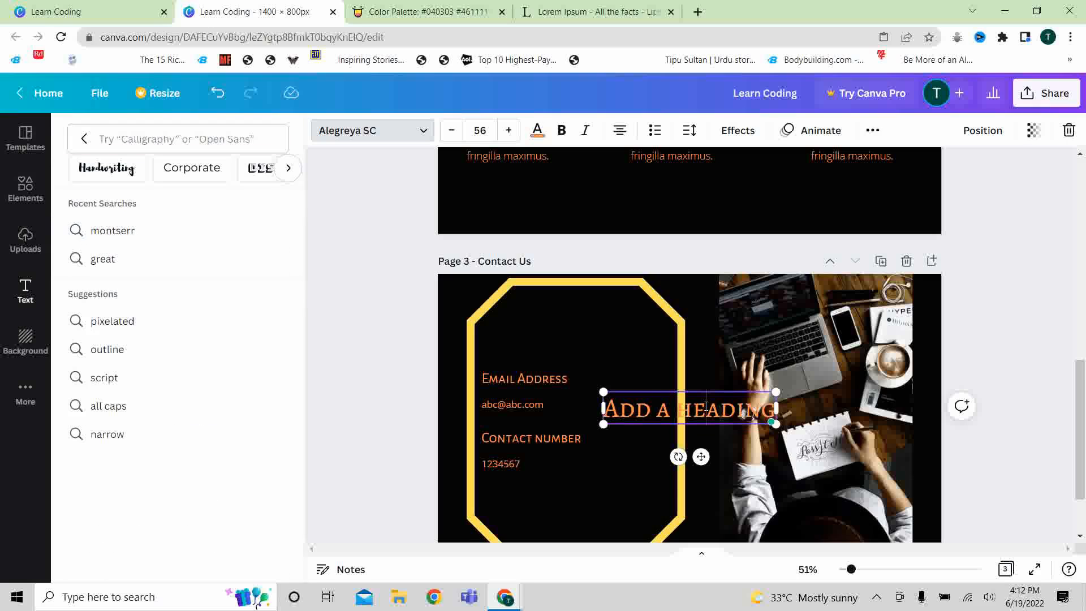
{"action": "type", "text": "Contact Us"}
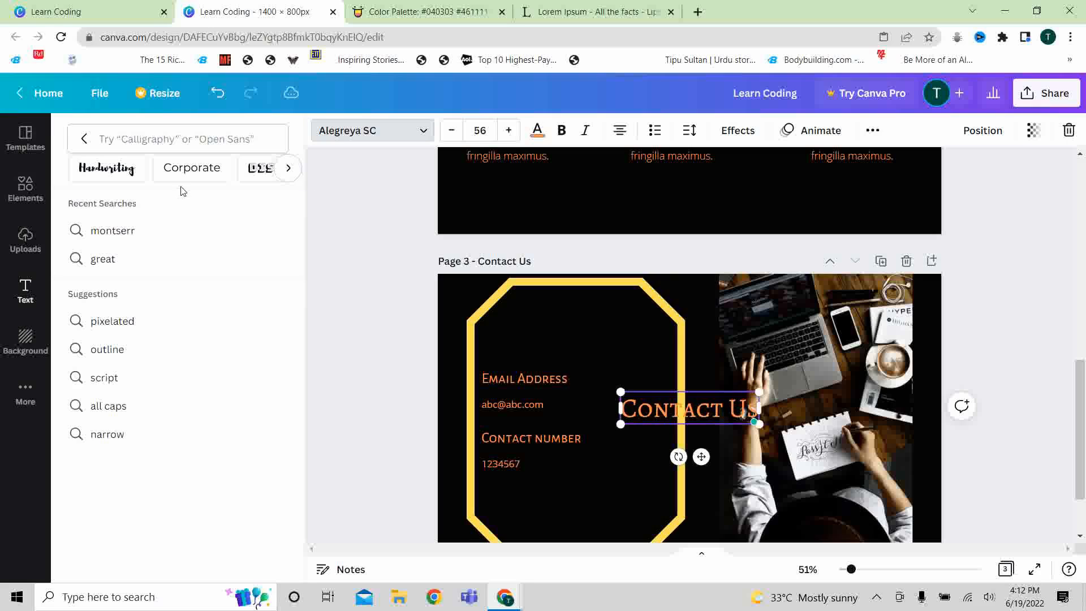
{"action": "left_click", "coordinate": [85, 139]}
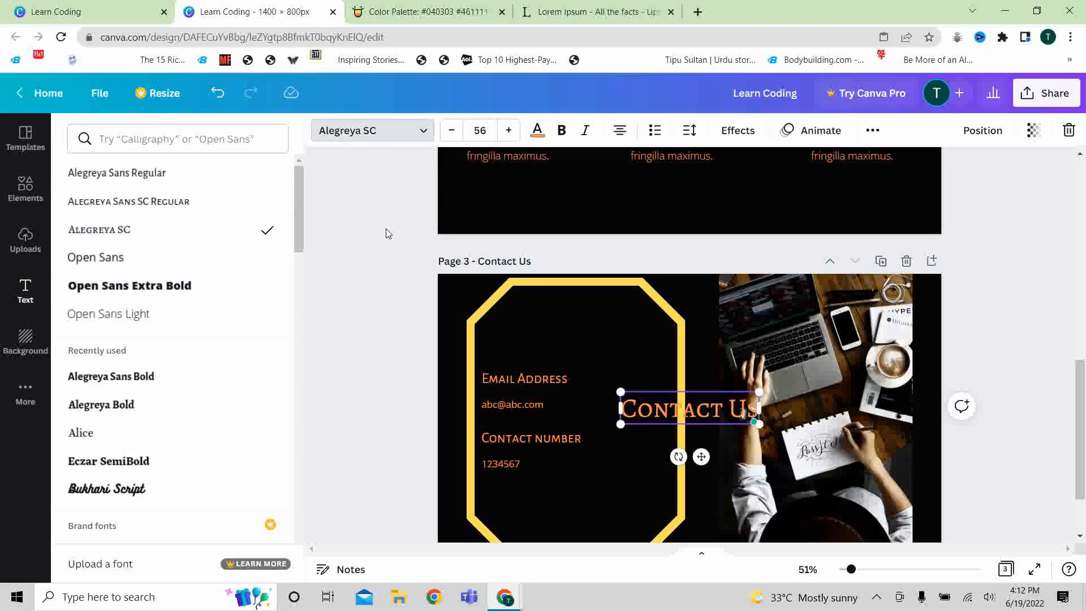
{"action": "key", "text": "Escape"}
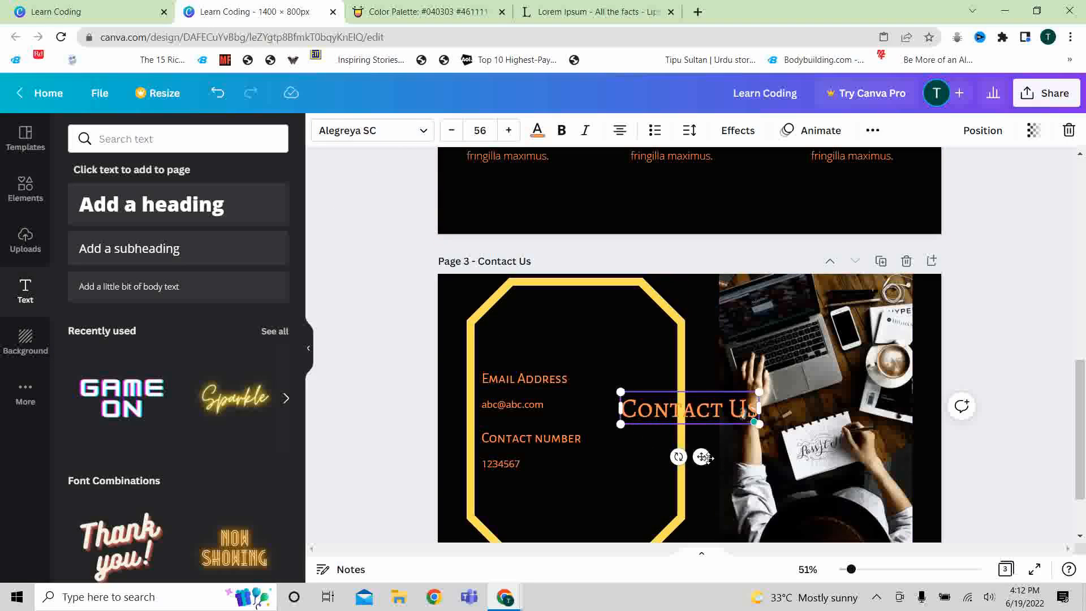
{"action": "left_click_drag", "start_coordinate": [701, 456], "coordinate": [588, 361]}
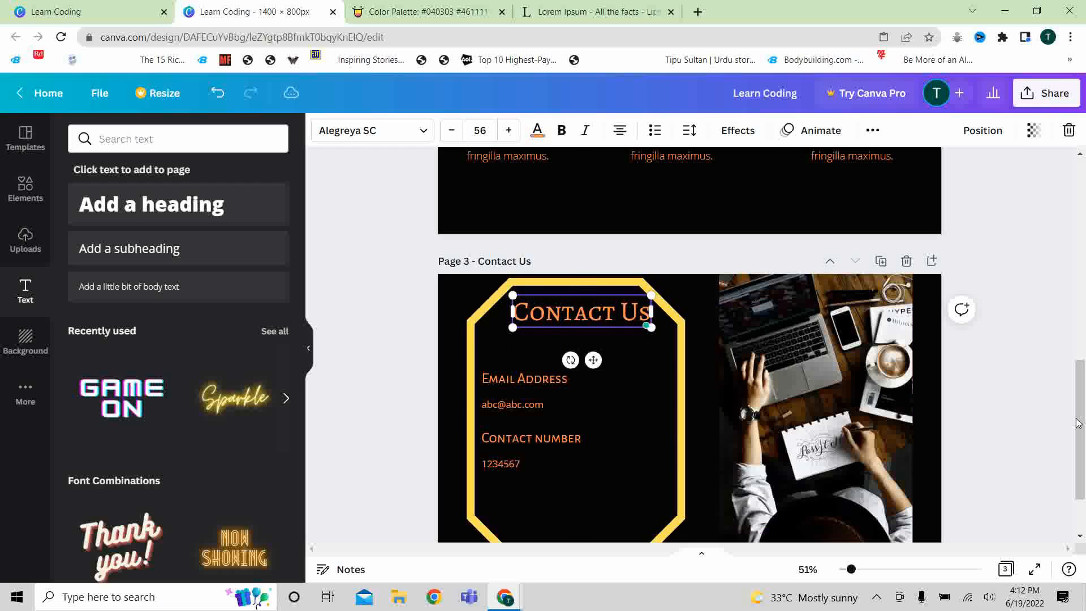
Check the font size and weight of the Home page title and the Contact Us section of the reference website
{"action": "scroll", "coordinate": [1063, 229], "scroll_direction": "up", "scroll_amount": 10}
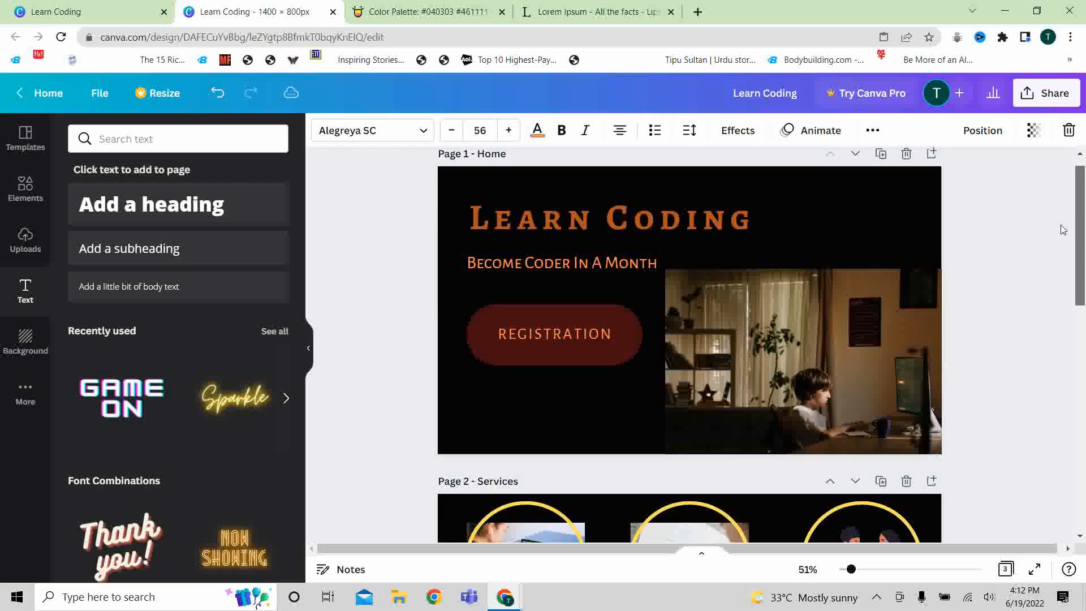
{"action": "left_click", "coordinate": [633, 219]}
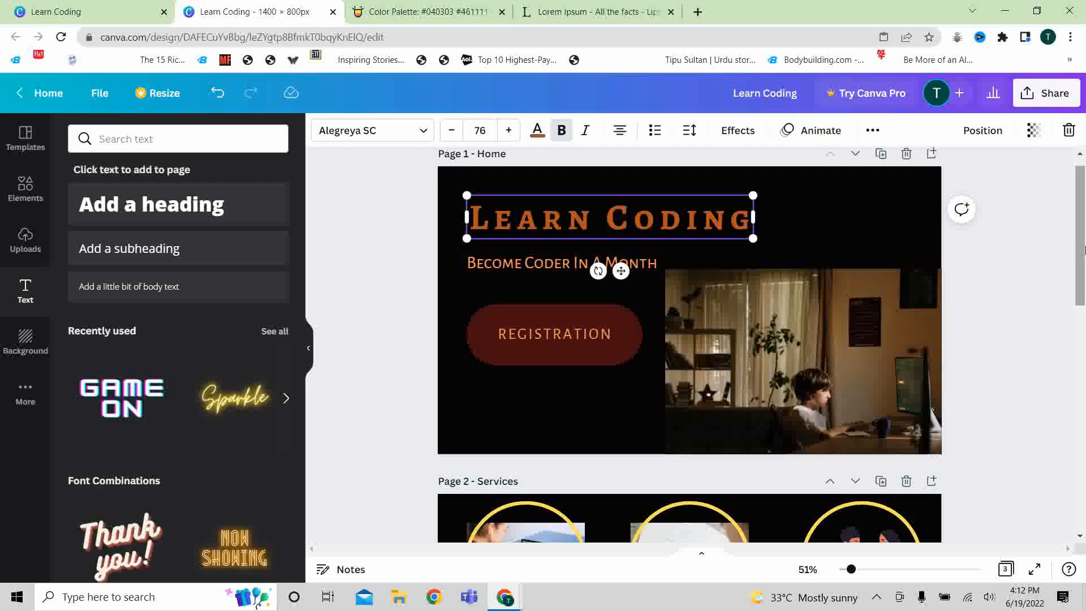
{"action": "scroll", "coordinate": [1083, 249], "scroll_direction": "down", "scroll_amount": 8}
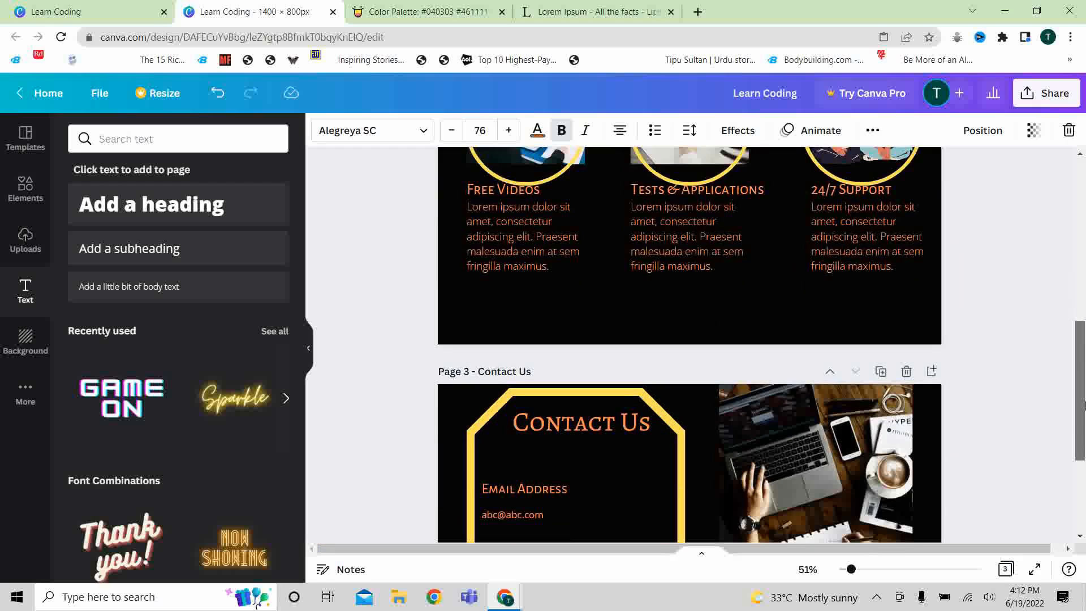
{"action": "left_click", "coordinate": [35, 6]}
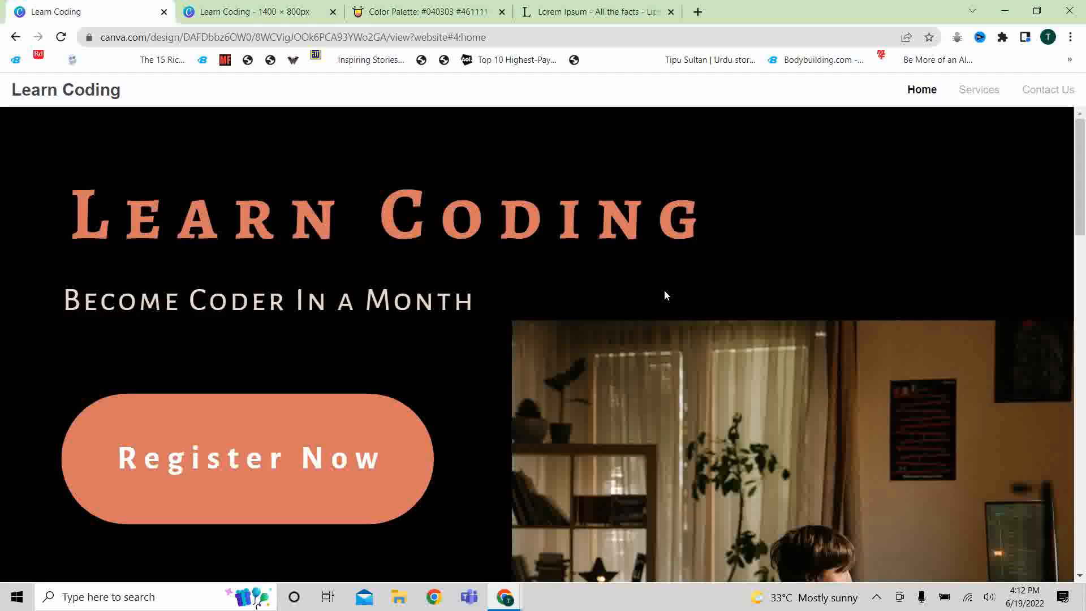
{"action": "left_click", "coordinate": [1066, 93]}
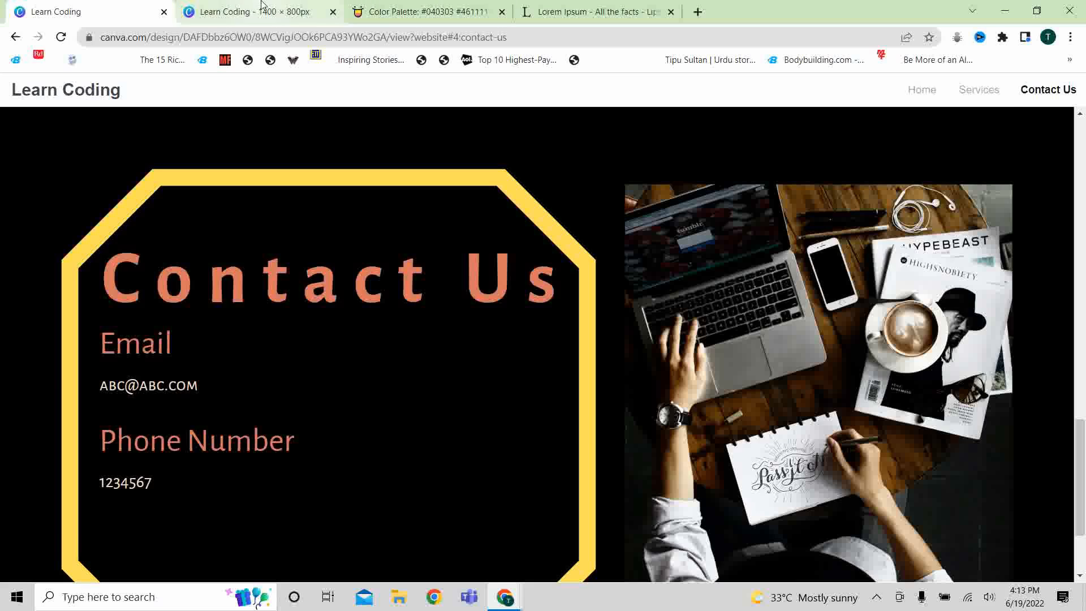
{"action": "left_click", "coordinate": [276, 12]}
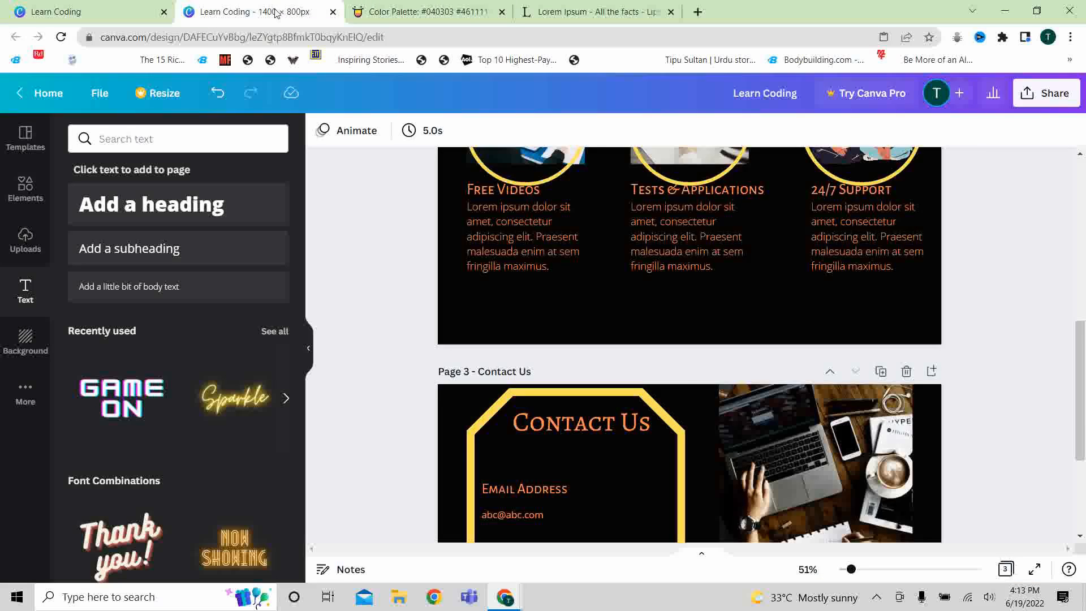
Make the "Contact Us" heading bold and right-aligned, and shift it slightly towards the middle of the yellow frame
{"action": "double_click", "coordinate": [557, 430]}
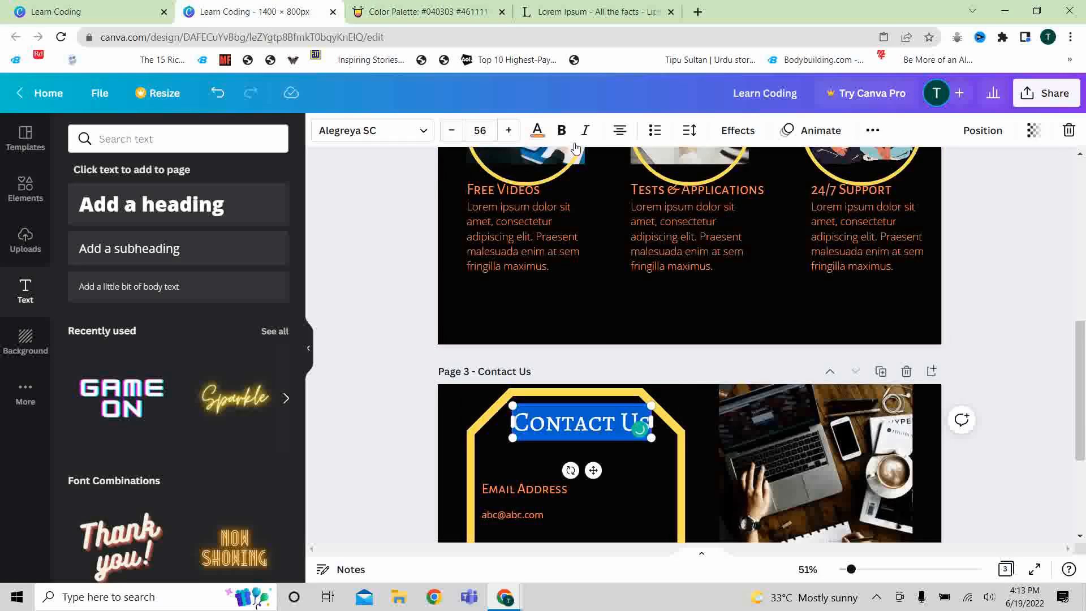
{"action": "left_click", "coordinate": [559, 126]}
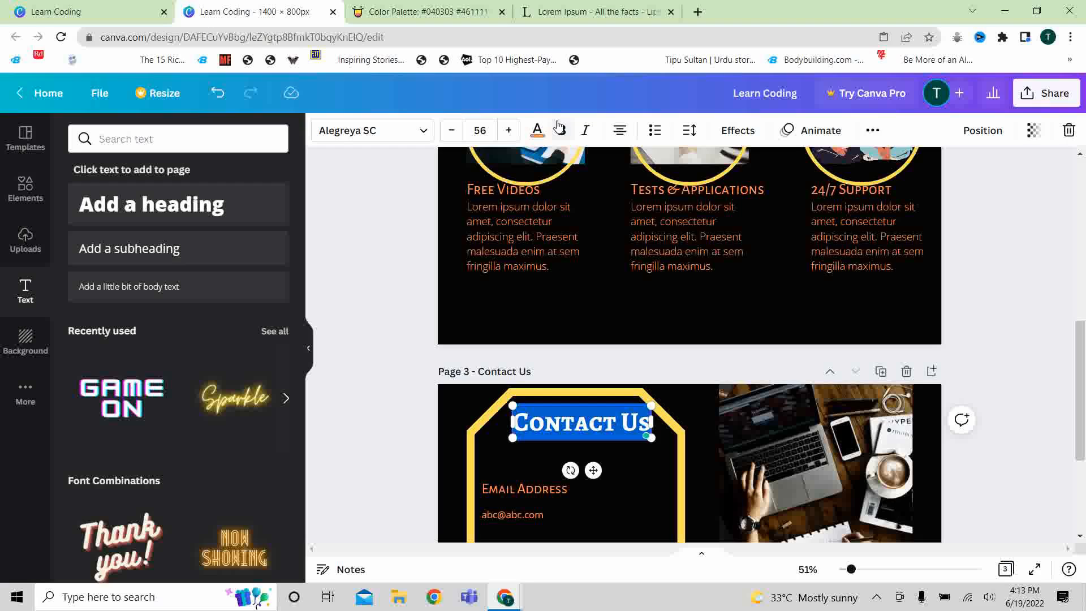
{"action": "left_click", "coordinate": [619, 130]}
{"action": "left_click_drag", "start_coordinate": [593, 470], "coordinate": [588, 474]}
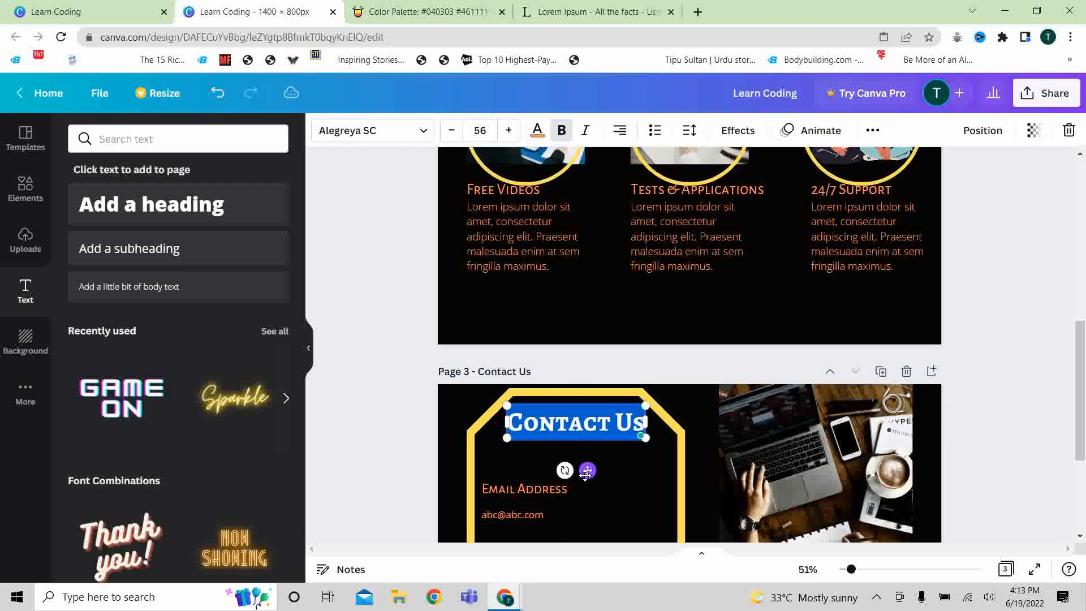
Increase the "Contact Us" heading's font size to 77
{"action": "left_click", "coordinate": [509, 131]}
{"action": "left_click", "coordinate": [509, 131]}
{"action": "left_click", "coordinate": [508, 131]}
{"action": "left_click", "coordinate": [508, 131]}
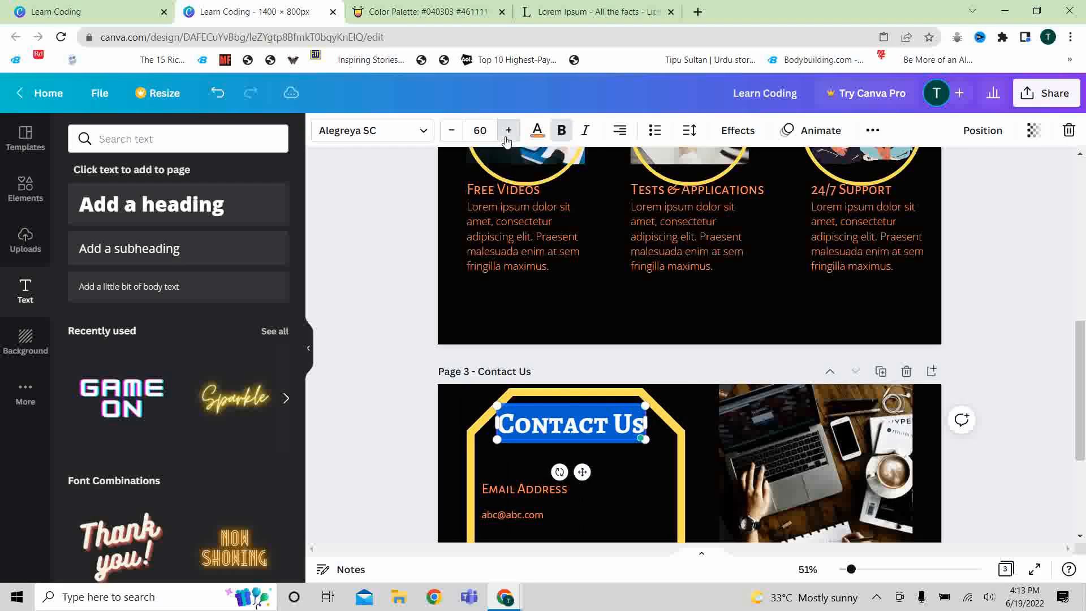
{"action": "left_click", "coordinate": [508, 131]}
{"action": "left_click", "coordinate": [508, 131]}
{"action": "left_click", "coordinate": [508, 131]}
{"action": "left_click", "coordinate": [508, 130]}
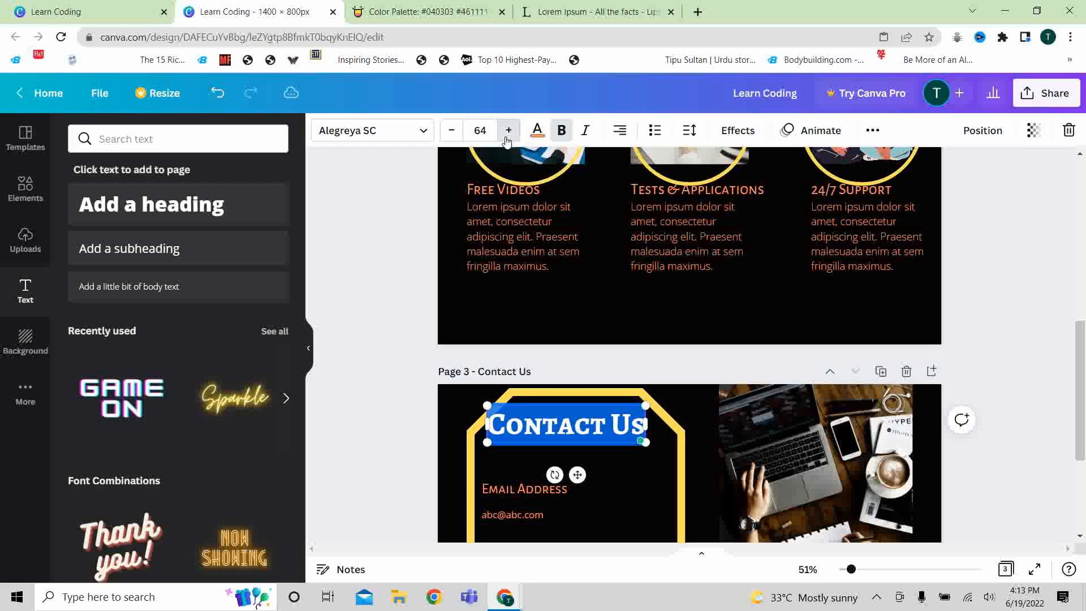
{"action": "left_click", "coordinate": [509, 131]}
{"action": "left_click", "coordinate": [508, 131]}
{"action": "left_click", "coordinate": [509, 130]}
{"action": "double_click", "coordinate": [509, 130]}
{"action": "left_click", "coordinate": [509, 130]}
{"action": "double_click", "coordinate": [508, 131]}
{"action": "left_click", "coordinate": [508, 131]}
{"action": "double_click", "coordinate": [508, 130]}
{"action": "left_click", "coordinate": [508, 131]}
{"action": "left_click", "coordinate": [509, 130]}
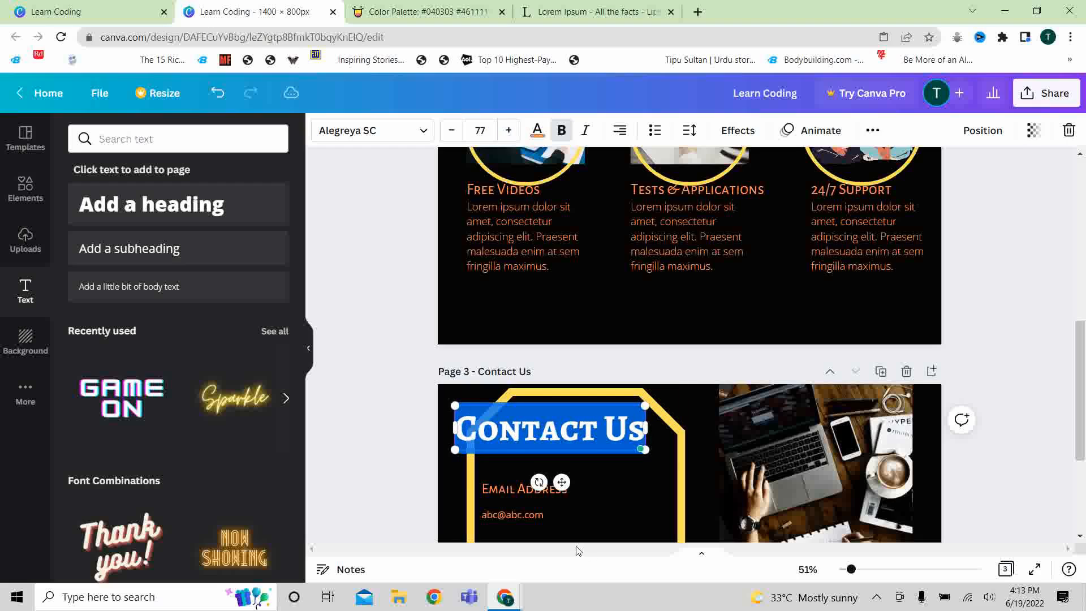
Centre the "Contact Us" heading inside the yellow frame, directly above "Email Address"
{"action": "left_click_drag", "start_coordinate": [561, 481], "coordinate": [584, 500]}
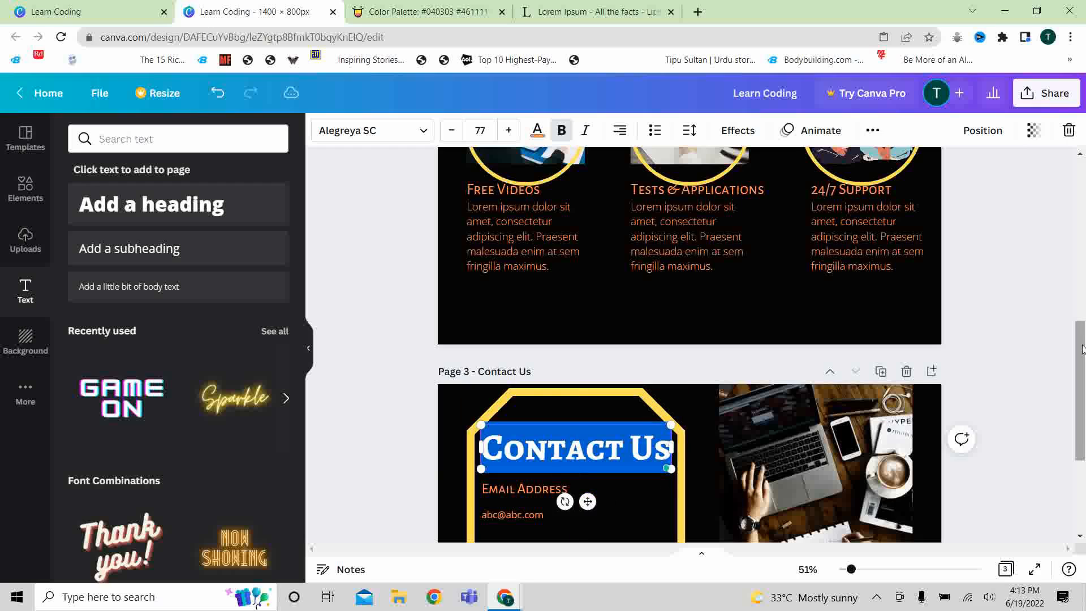
{"action": "left_click_drag", "start_coordinate": [1083, 349], "coordinate": [1084, 407]}
{"action": "left_click", "coordinate": [995, 401]}
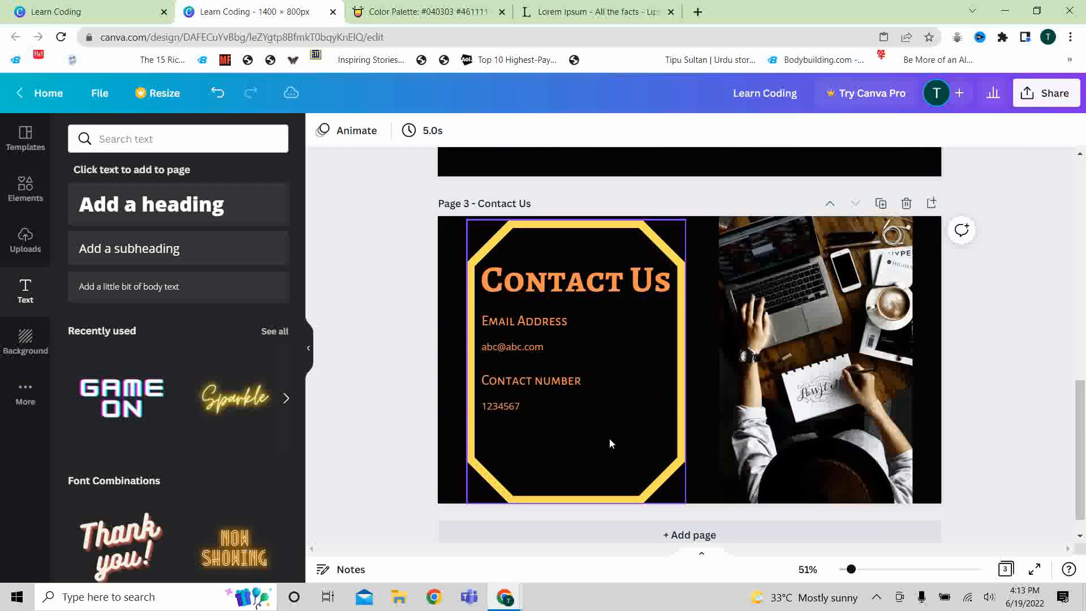
Recolour the e-mail value and the contact number value on the Contact Us page to the light beige document colour
{"action": "left_click", "coordinate": [555, 324]}
{"action": "left_click", "coordinate": [510, 346]}
{"action": "left_click", "coordinate": [537, 140]}
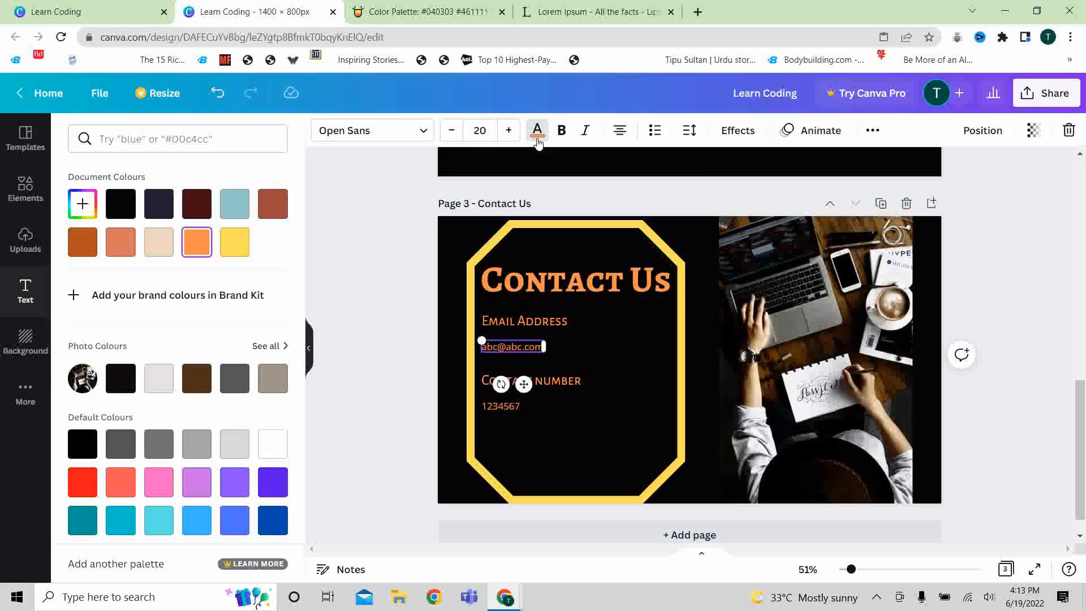
{"action": "left_click", "coordinate": [165, 249]}
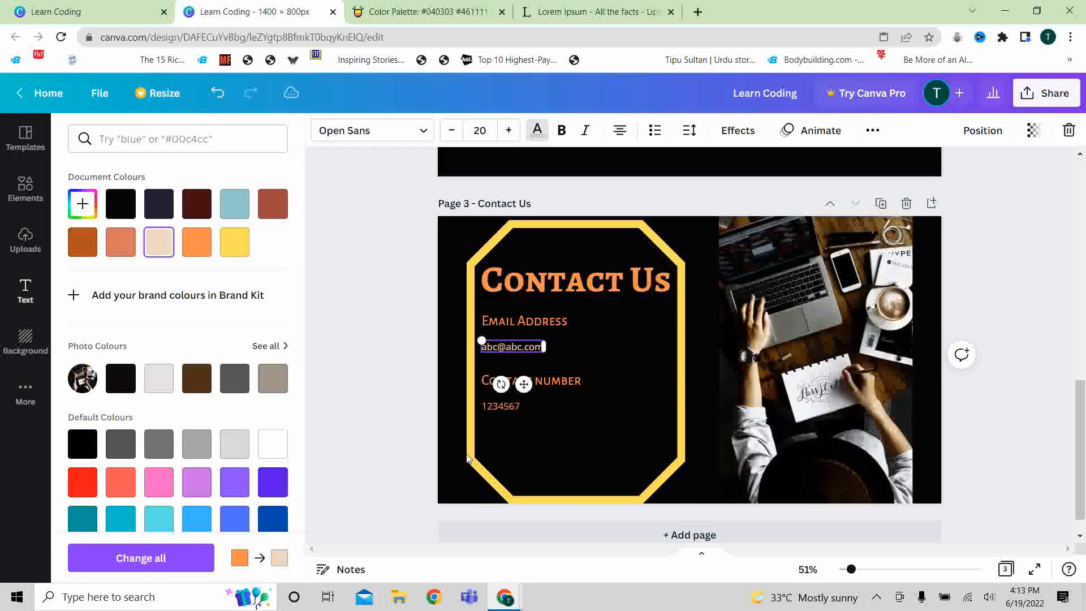
{"action": "left_click", "coordinate": [495, 413]}
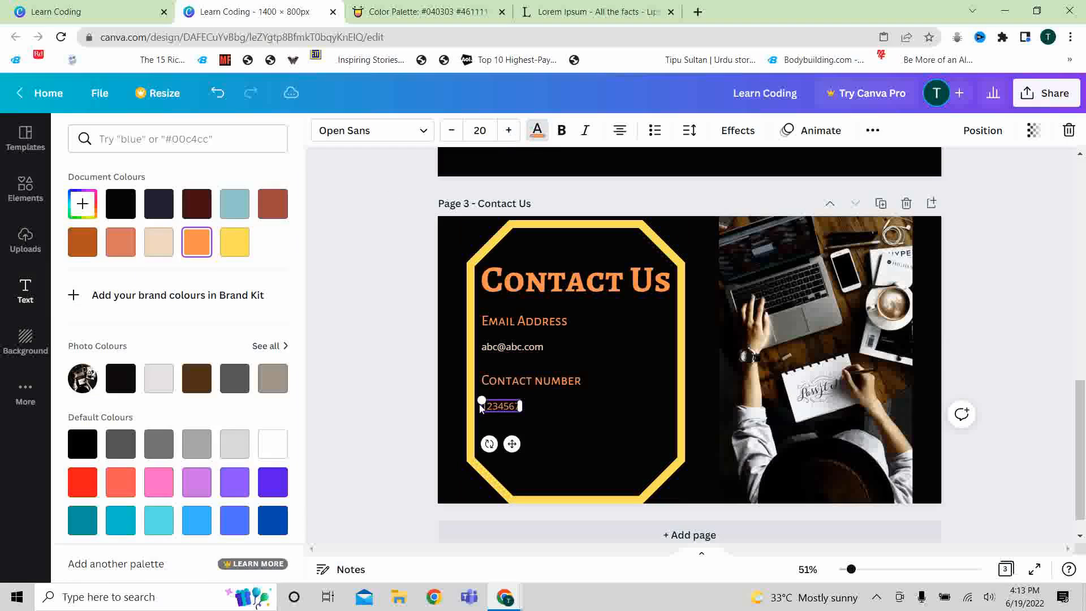
{"action": "left_click", "coordinate": [165, 247]}
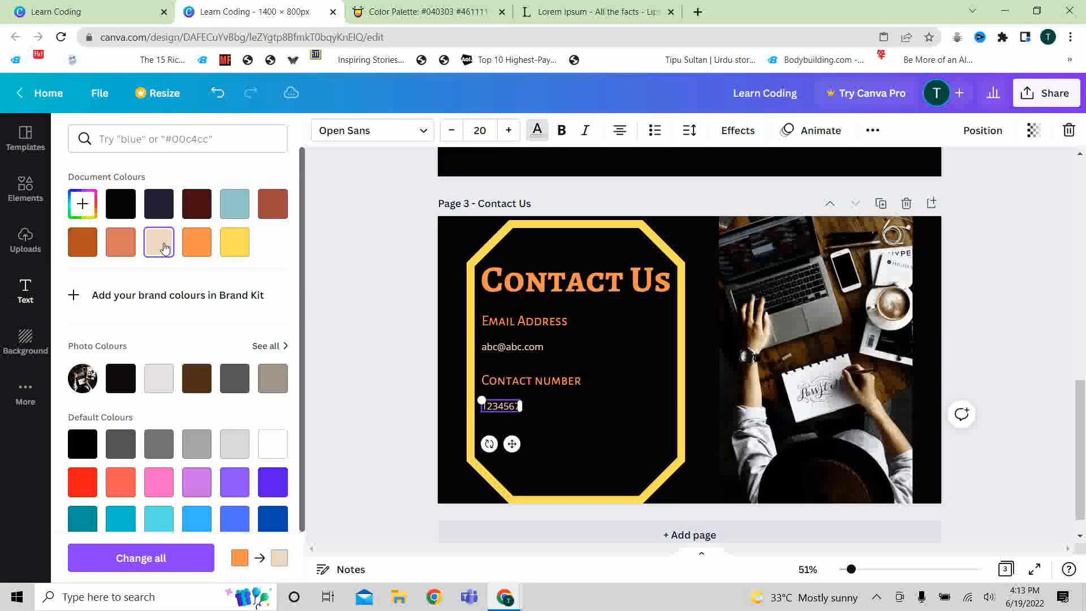
{"action": "left_click", "coordinate": [396, 361]}
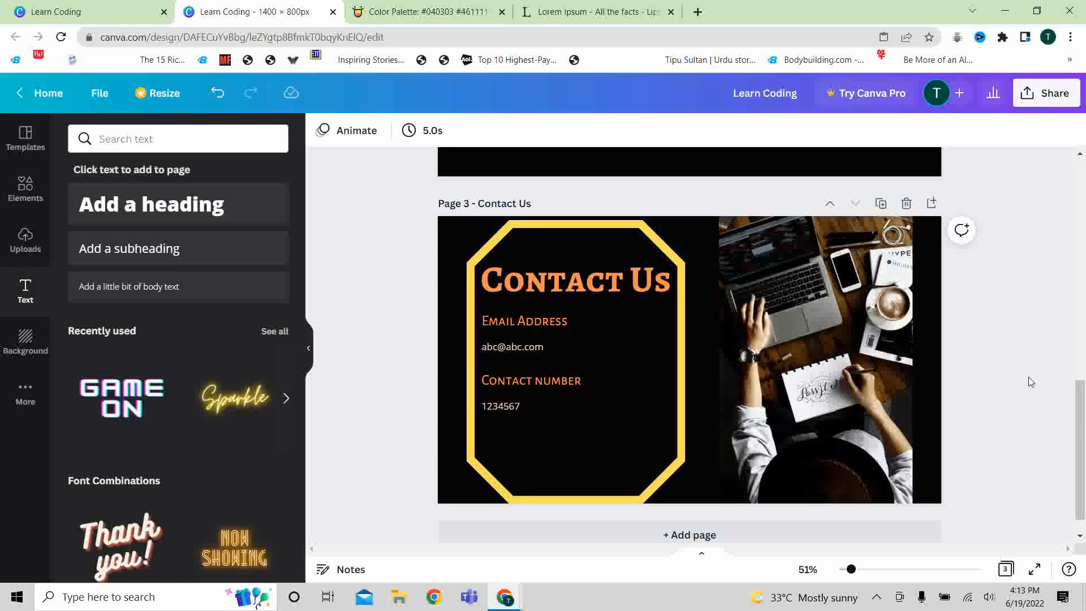
On the Services page, move the "Free Videos" description and its heading slightly down, clear of the yellow circle
{"action": "left_click_drag", "start_coordinate": [1082, 430], "coordinate": [1082, 321]}
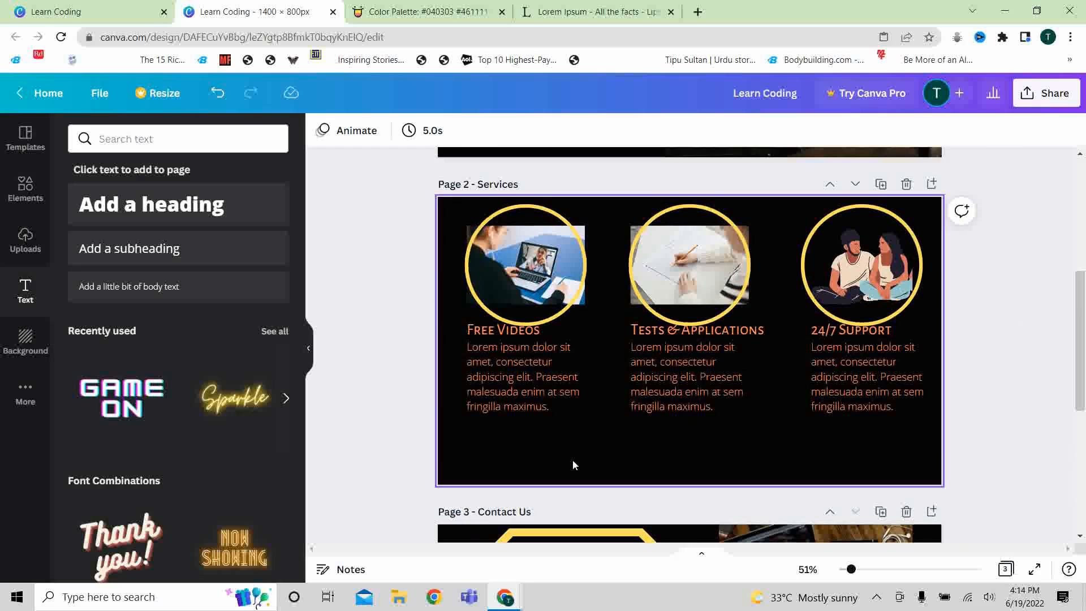
{"action": "left_click", "coordinate": [525, 380]}
{"action": "left_click_drag", "start_coordinate": [524, 396], "coordinate": [523, 410]}
{"action": "left_click", "coordinate": [508, 333]}
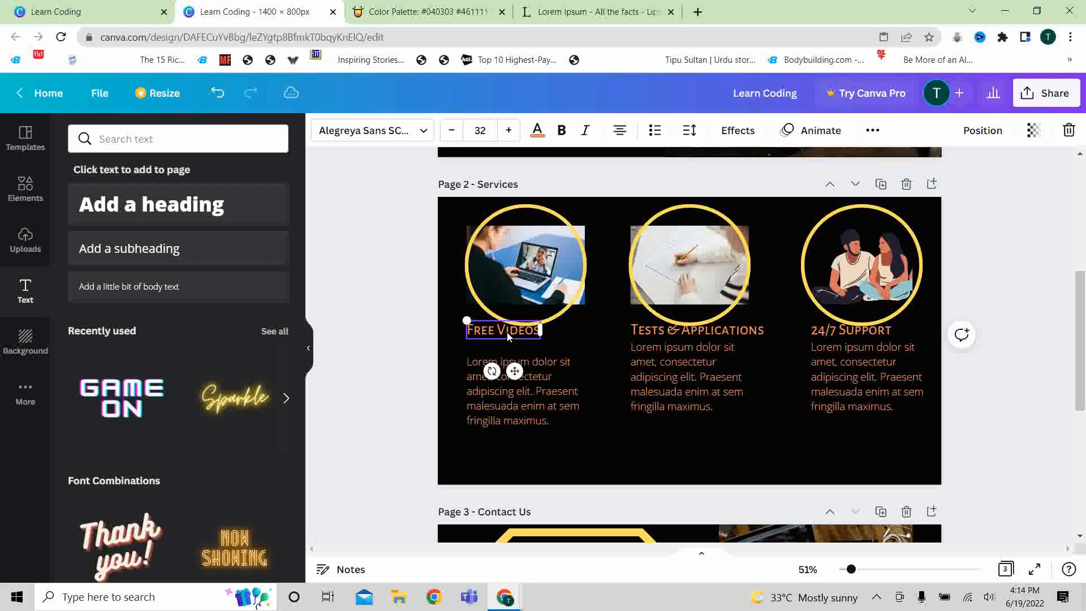
{"action": "left_click_drag", "start_coordinate": [514, 371], "coordinate": [512, 377]}
Lower the "Tests & Applications" description and heading to line up with the "Free Videos" text
{"action": "left_click", "coordinate": [660, 374]}
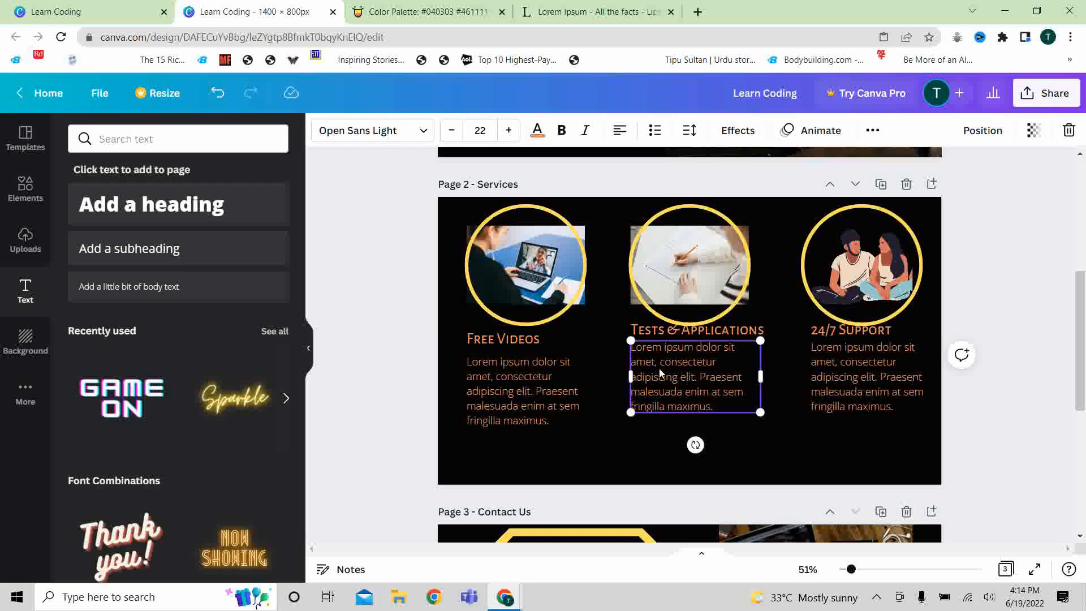
{"action": "left_click_drag", "start_coordinate": [660, 373], "coordinate": [660, 388]}
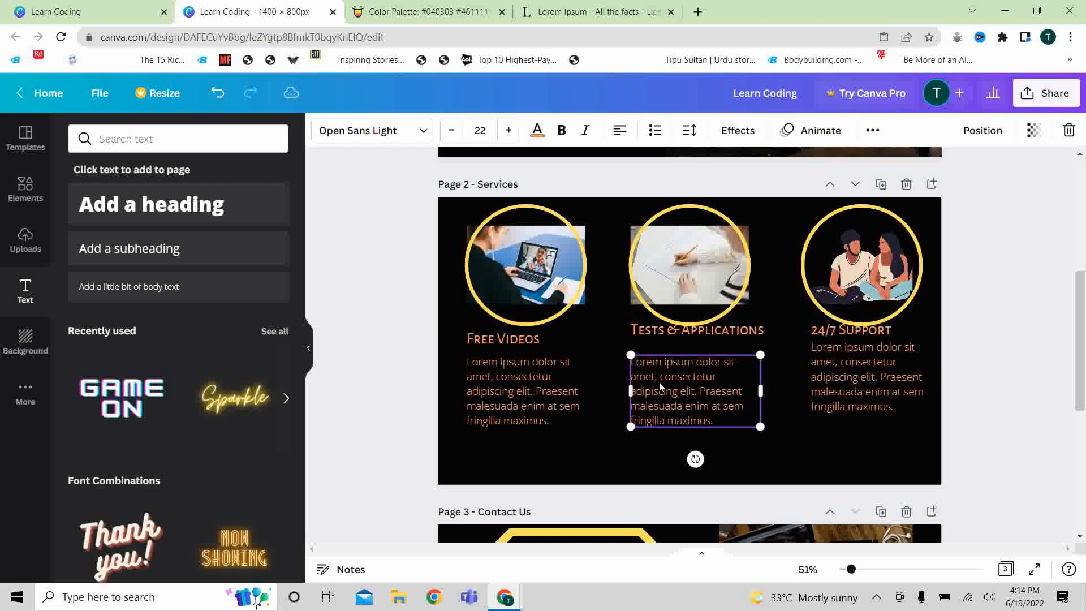
{"action": "left_click", "coordinate": [665, 338]}
{"action": "left_click_drag", "start_coordinate": [707, 372], "coordinate": [709, 380]}
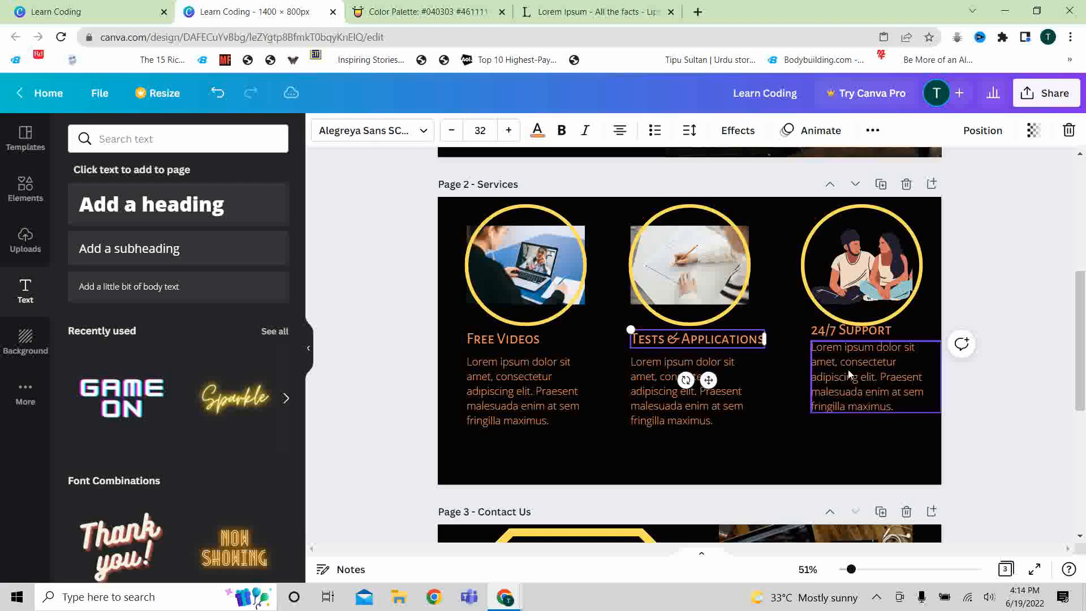
Lower the "24/7 Support" description and heading to line up with the other two service columns
{"action": "left_click_drag", "start_coordinate": [851, 375], "coordinate": [850, 388]}
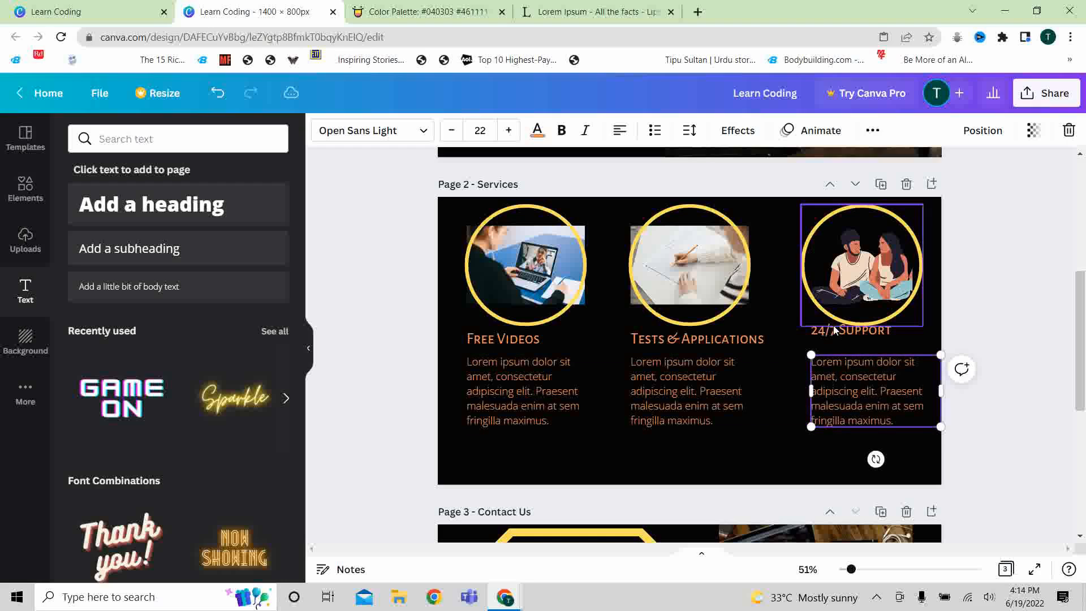
{"action": "left_click", "coordinate": [834, 332]}
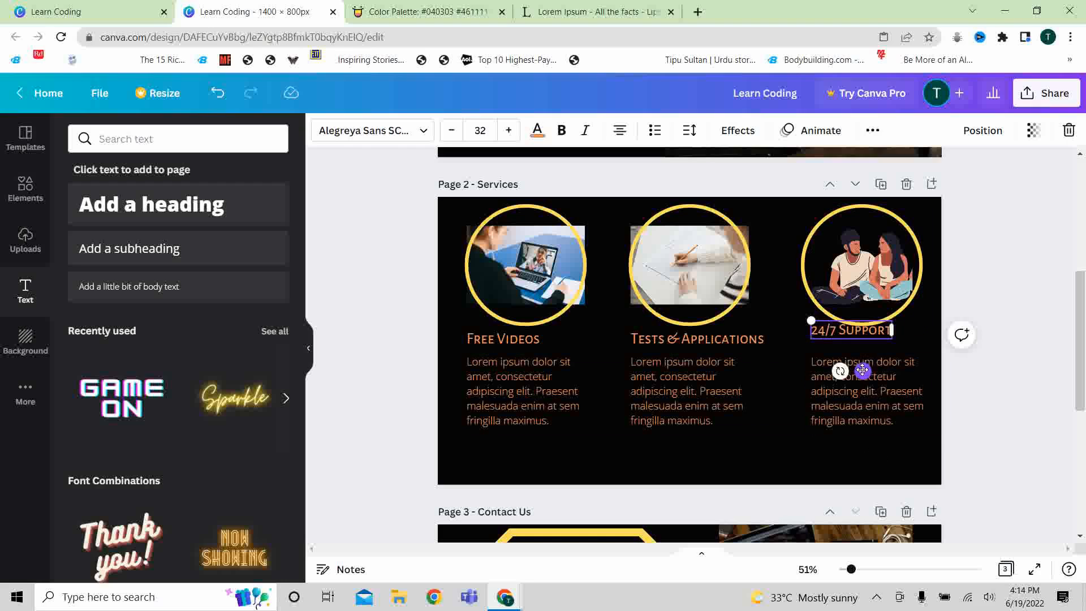
{"action": "left_click_drag", "start_coordinate": [861, 371], "coordinate": [862, 378]}
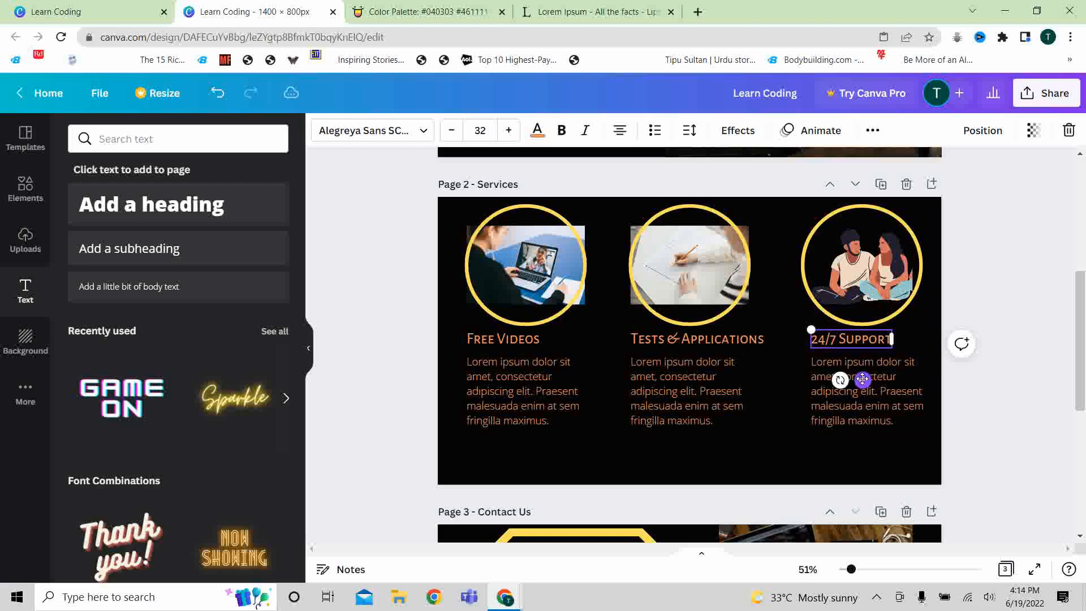
{"action": "left_click", "coordinate": [975, 433]}
Publish the design as a website with the Standard web style and open it to view the pages
{"action": "left_click_drag", "start_coordinate": [1082, 358], "coordinate": [1082, 232]}
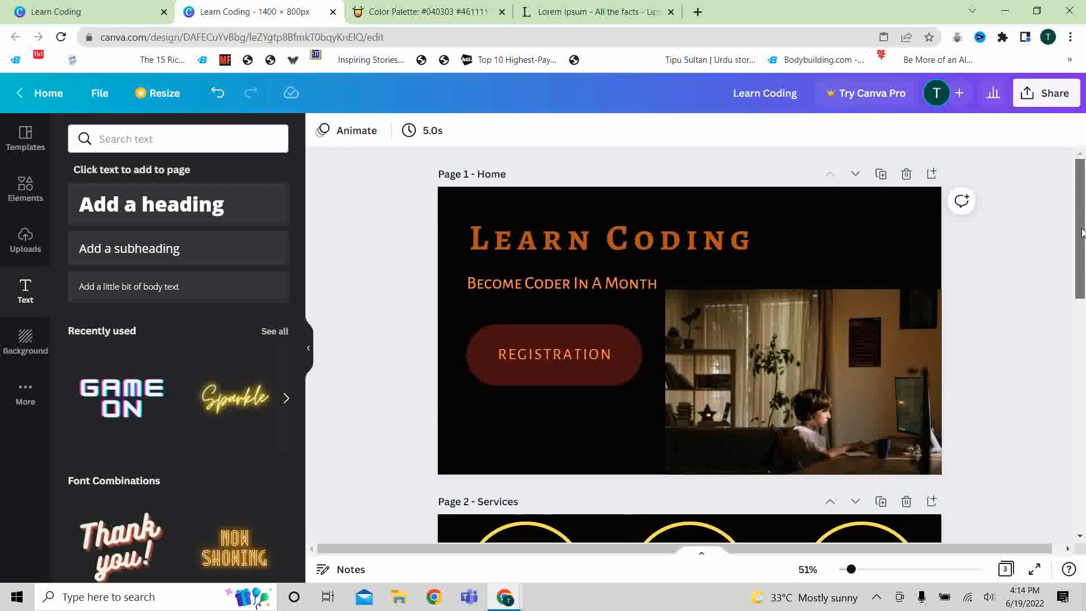
{"action": "left_click", "coordinate": [1038, 95]}
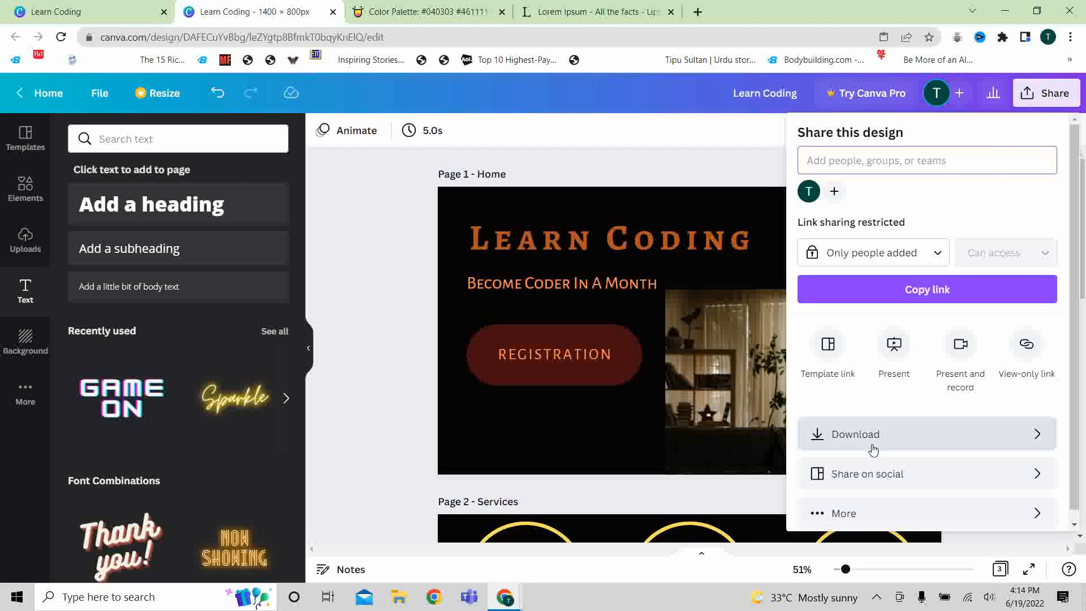
{"action": "left_click", "coordinate": [818, 514]}
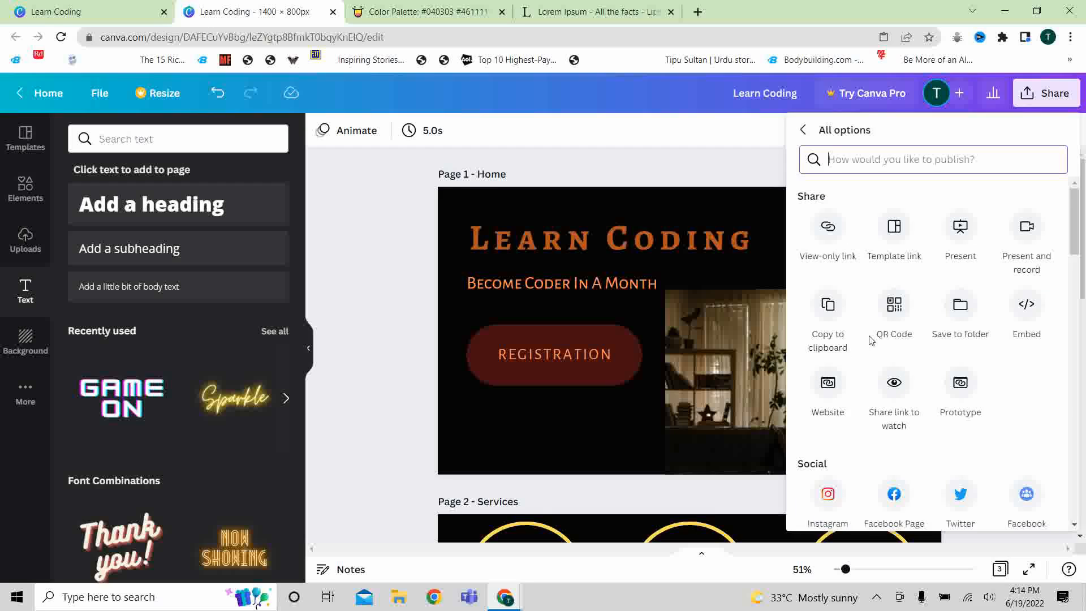
{"action": "left_click", "coordinate": [829, 390]}
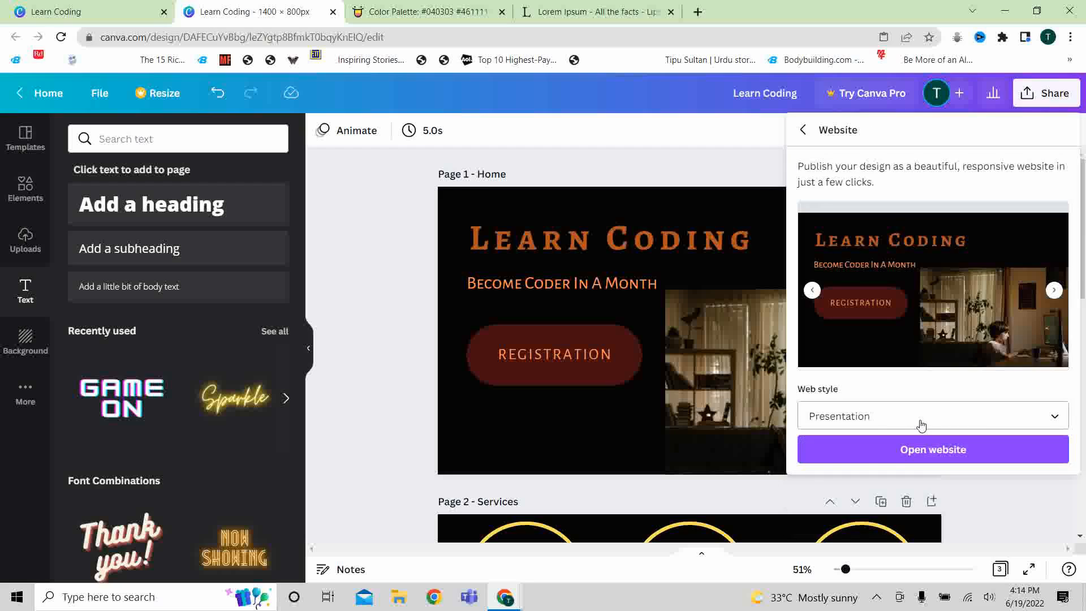
{"action": "left_click", "coordinate": [919, 420]}
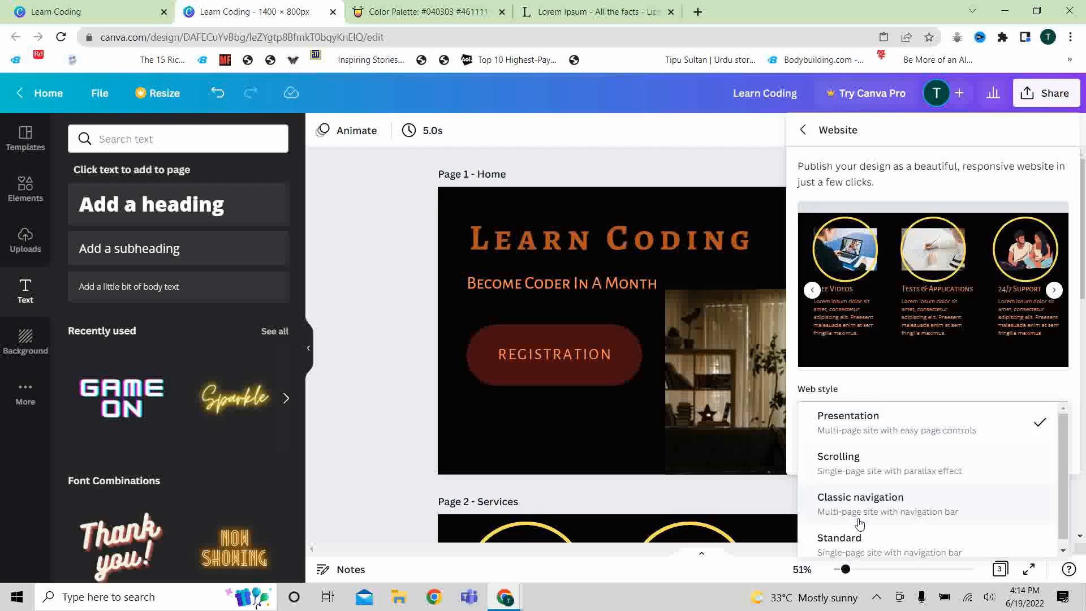
{"action": "left_click", "coordinate": [843, 540]}
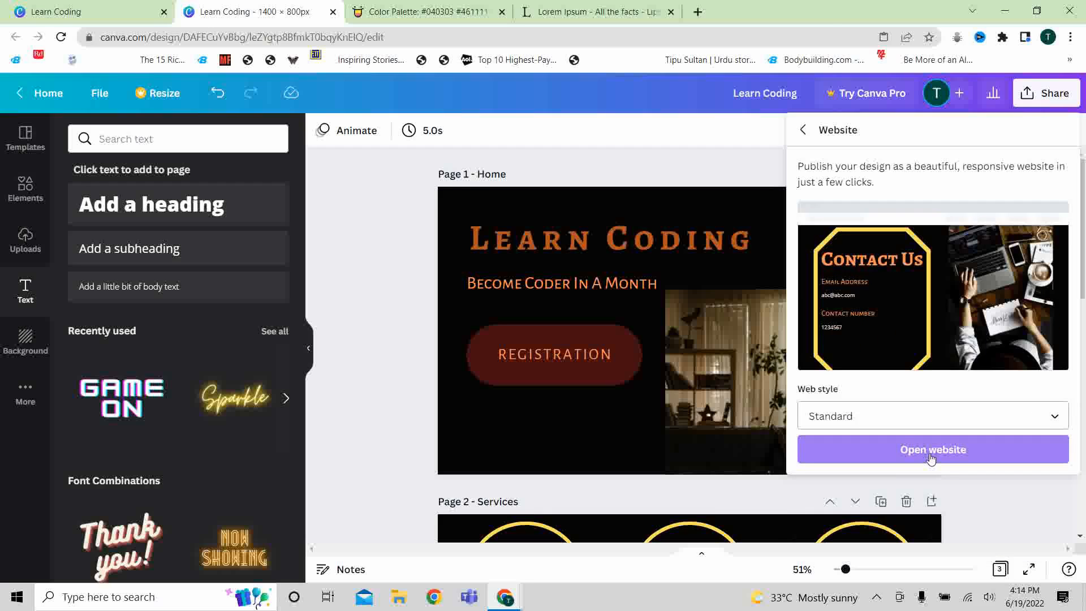
{"action": "left_click", "coordinate": [929, 454]}
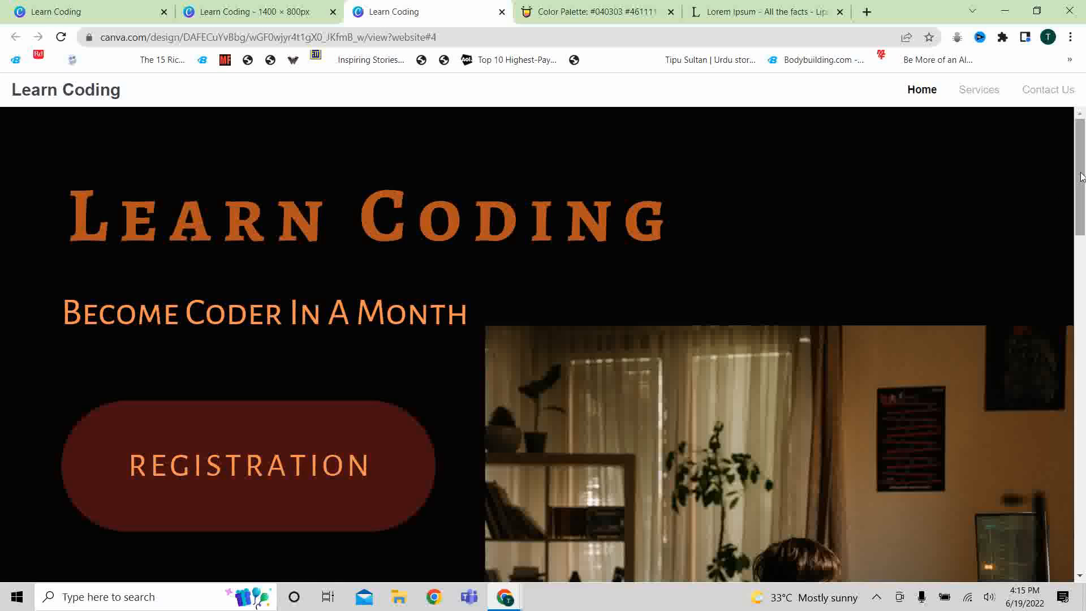
{"action": "left_click_drag", "start_coordinate": [1080, 177], "coordinate": [1065, 153]}
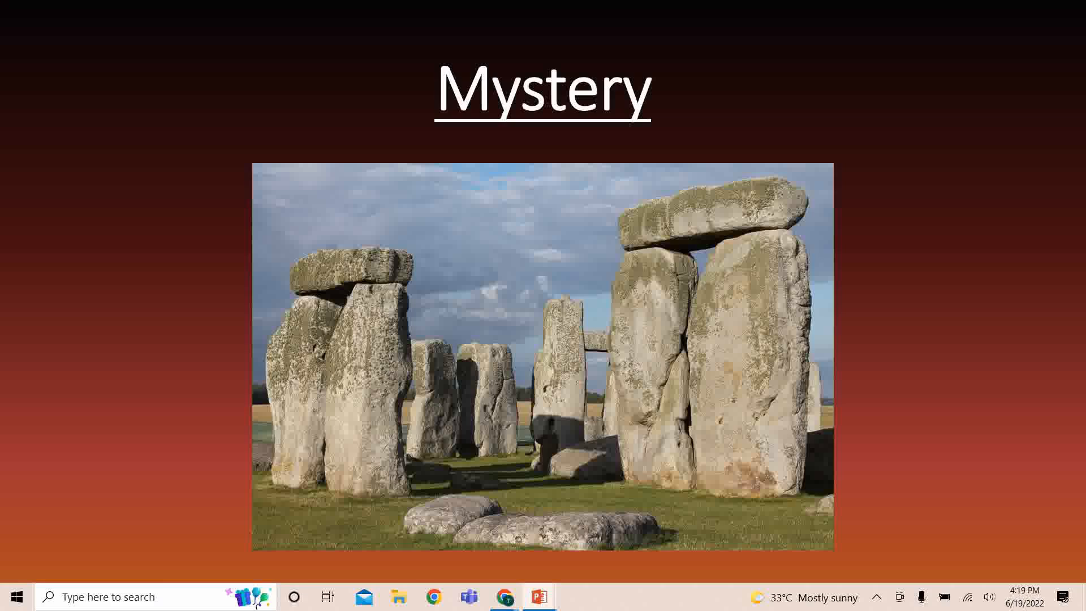
{"action": "key", "text": "Right"}
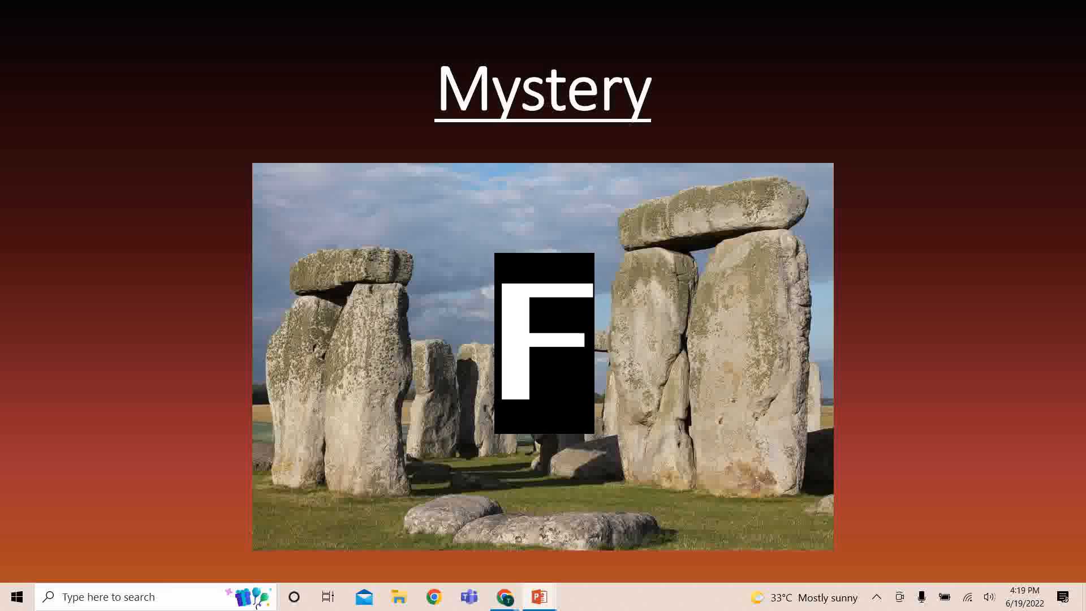